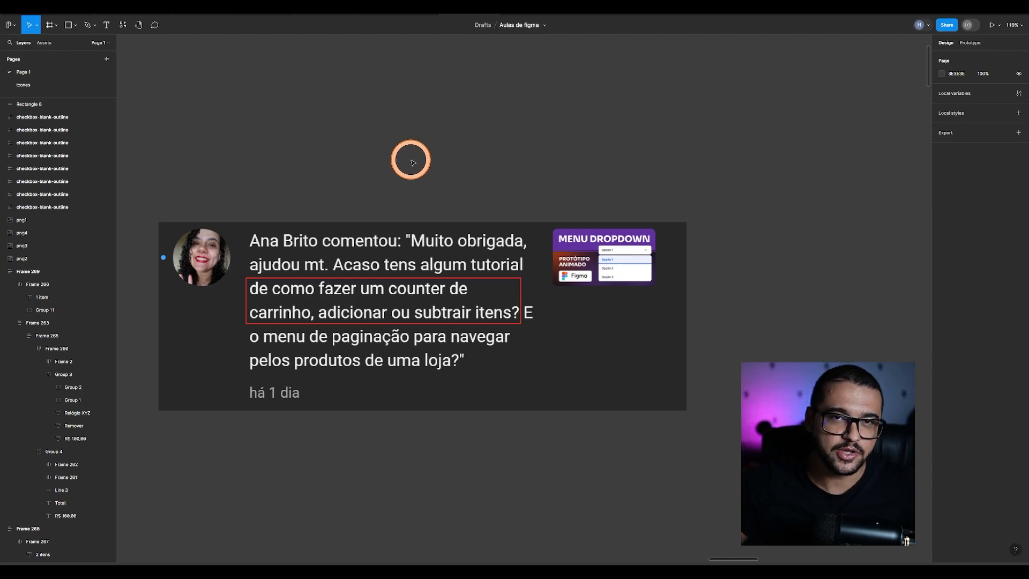
Step: Look over the four watch images and the CLOCKS store page with its filters and product cards
scroll(349, 213, "down", 5)
left_click_drag(922, 162, 485, 212)
scroll(244, 156, "up", 5)
left_click(487, 211)
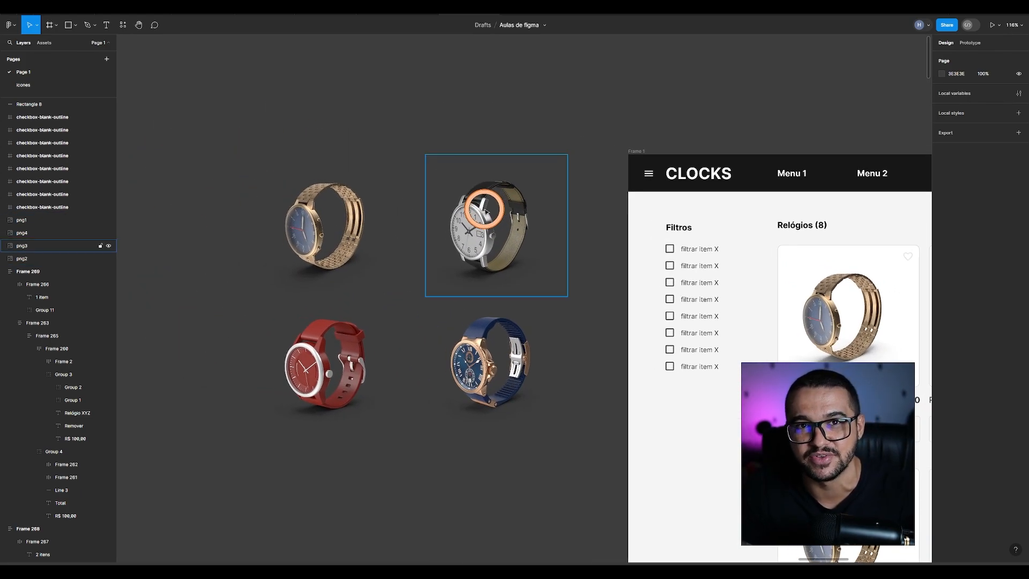
scroll(365, 217, "down", 2)
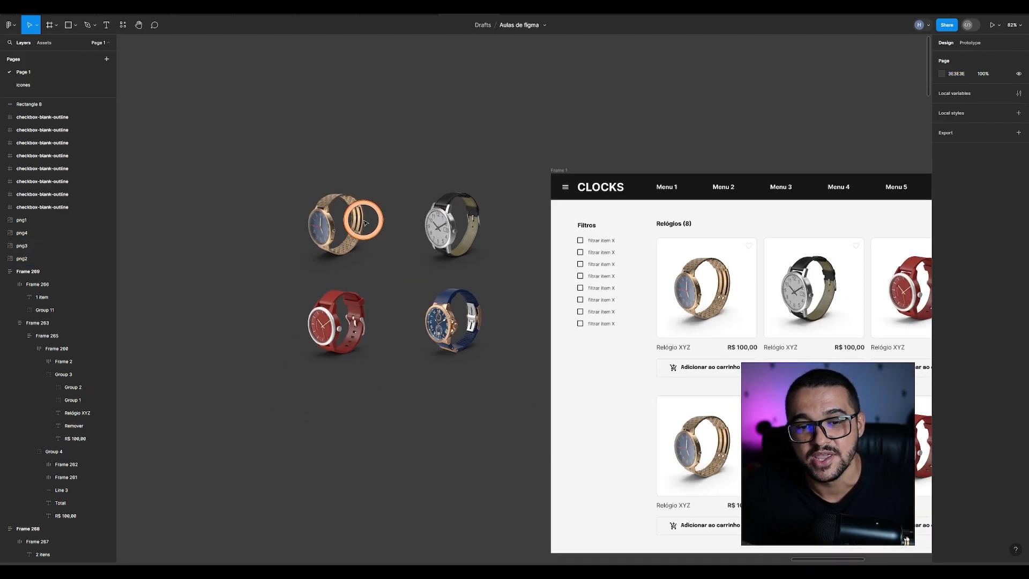
left_click_drag(672, 320, 374, 270)
scroll(554, 308, "up", 1)
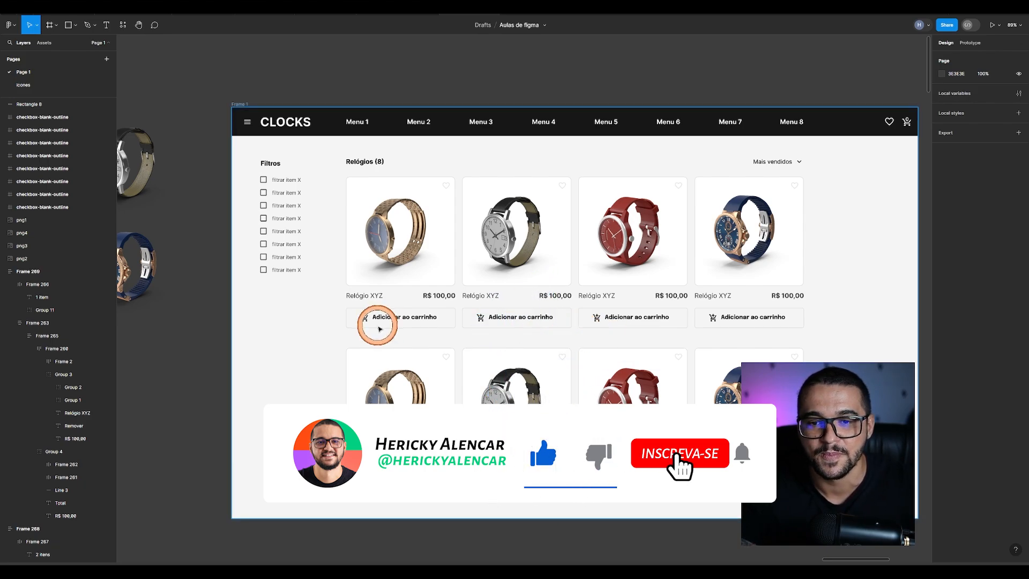
scroll(385, 324, "down", 5)
scroll(387, 324, "up", 5)
scroll(450, 346, "left", 5)
left_click(356, 291)
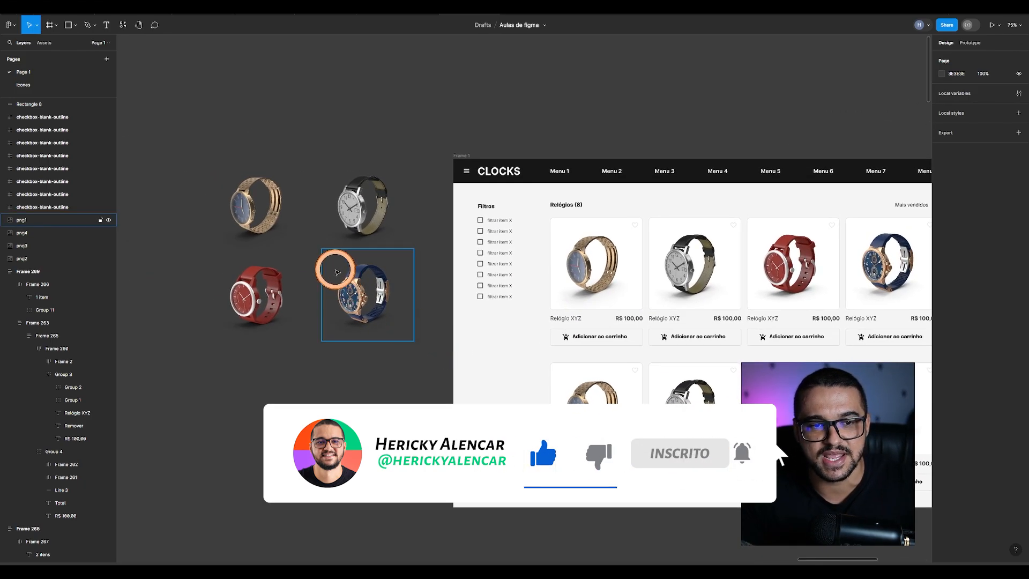
scroll(396, 276, "up", 3)
left_click_drag(690, 353, 264, 301)
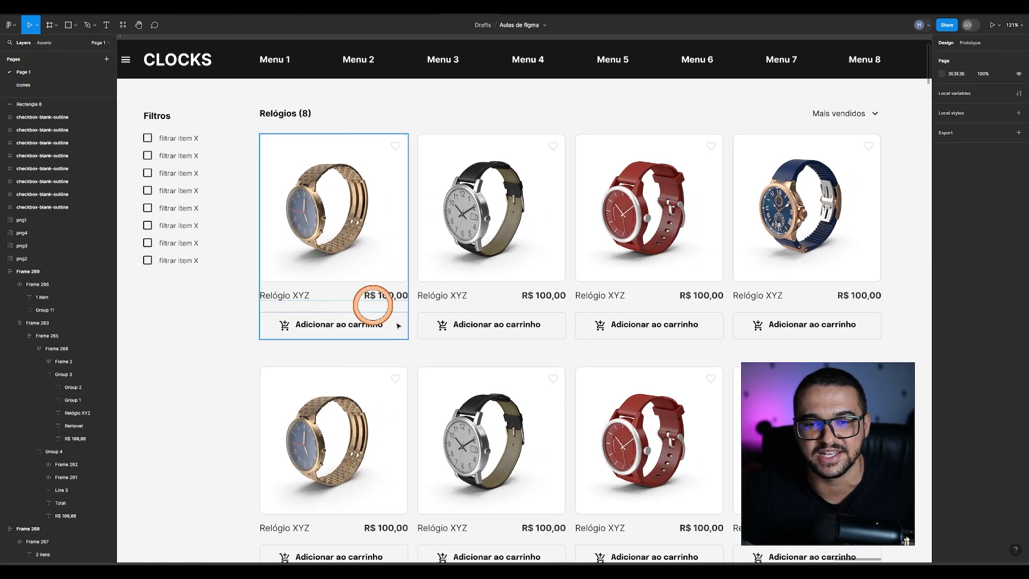
scroll(584, 261, "down", 1)
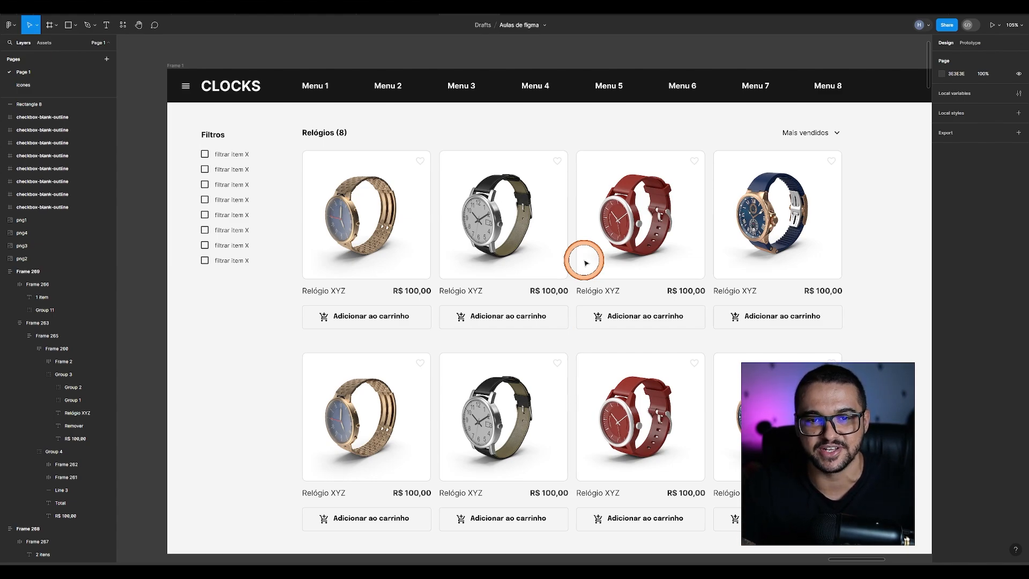
Step: Show the layout grids over the CLOCKS page to check the product card columns, and hide them again
key("ctrl+g")
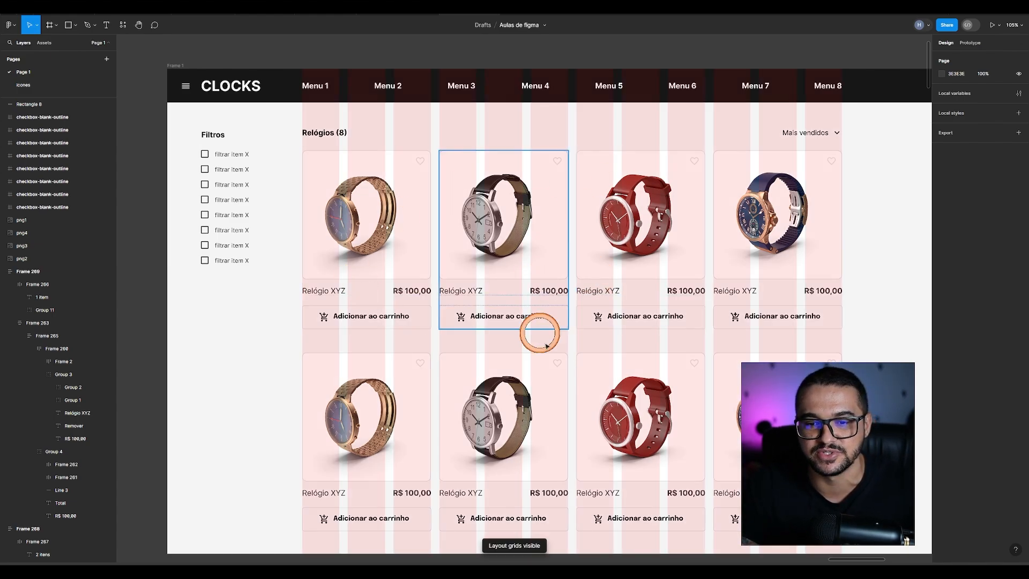
key("ctrl+g")
scroll(637, 308, "up", 3)
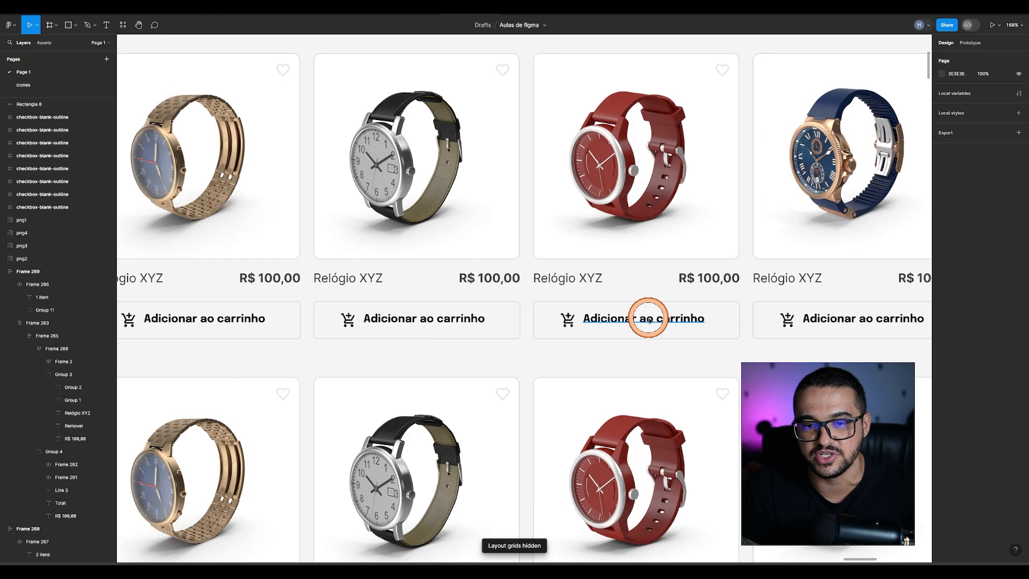
scroll(483, 313, "down", 1)
scroll(472, 311, "down", 2)
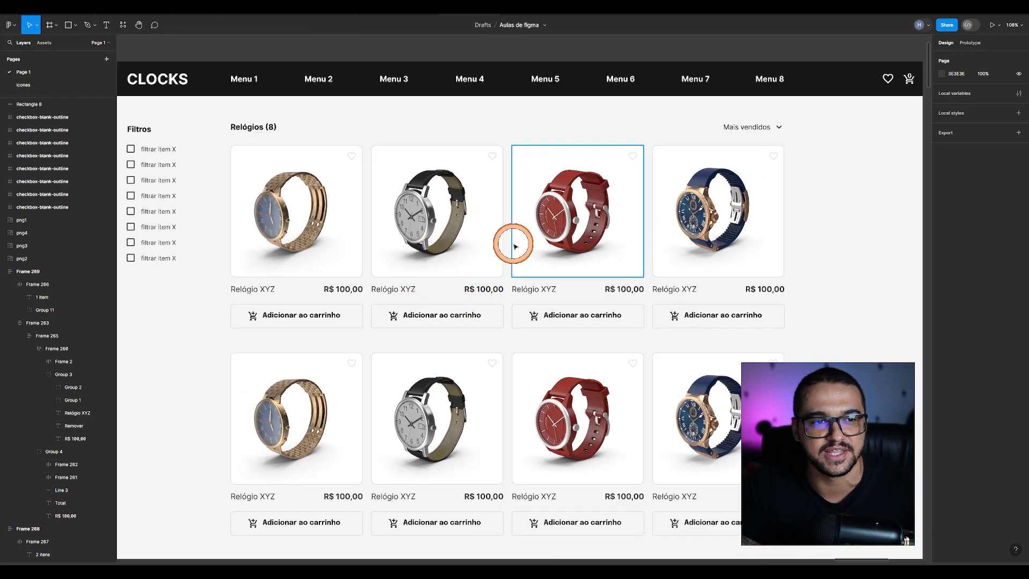
scroll(515, 240, "down", 2)
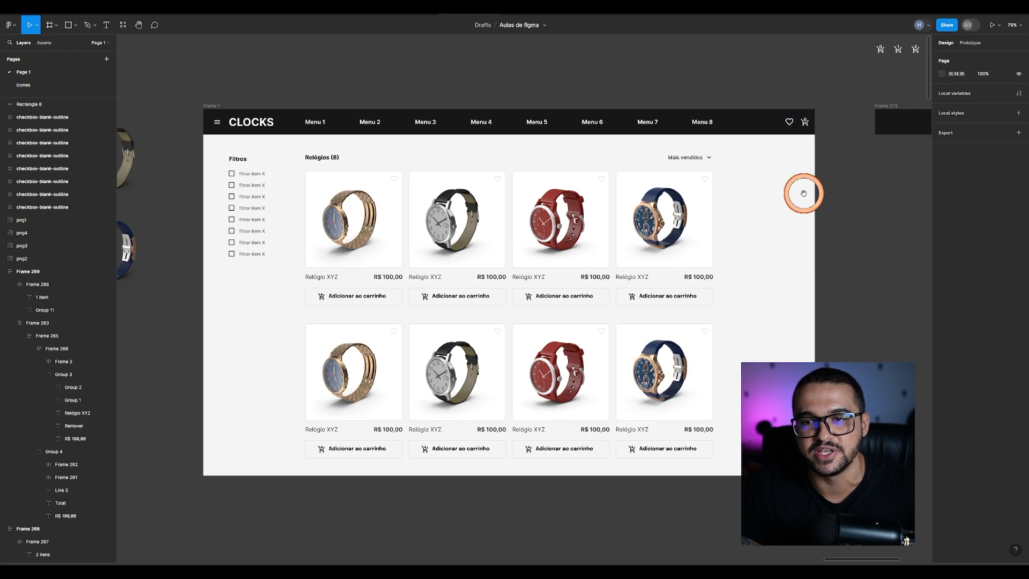
Step: Examine the header frames with the heart and cart icons and the one-item and two-item cart pop-ups beside the store page
scroll(799, 193, "up", 2)
scroll(429, 203, "right", 3)
scroll(571, 137, "up", 1)
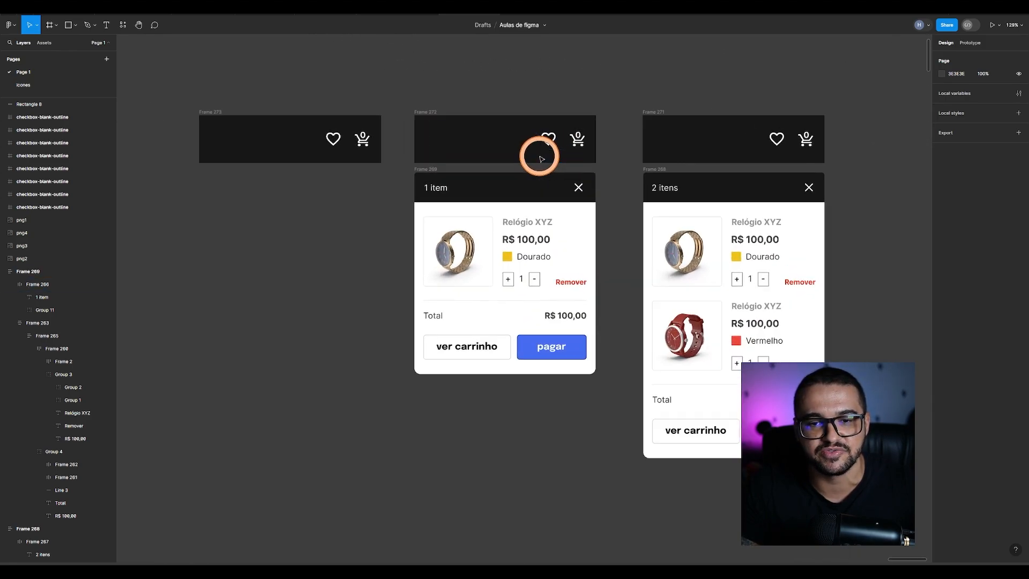
scroll(319, 140, "up", 2)
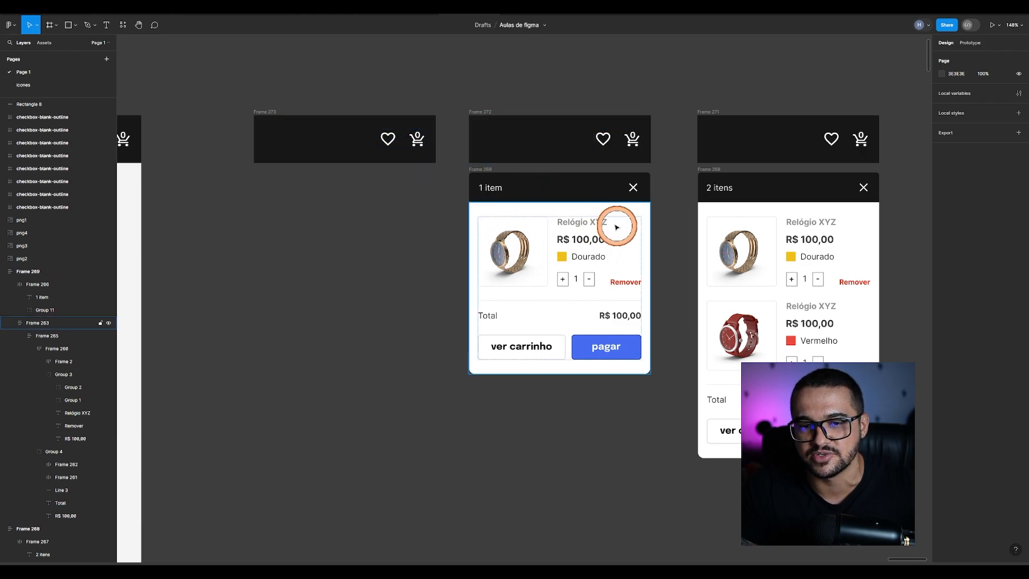
scroll(625, 260, "right", 3)
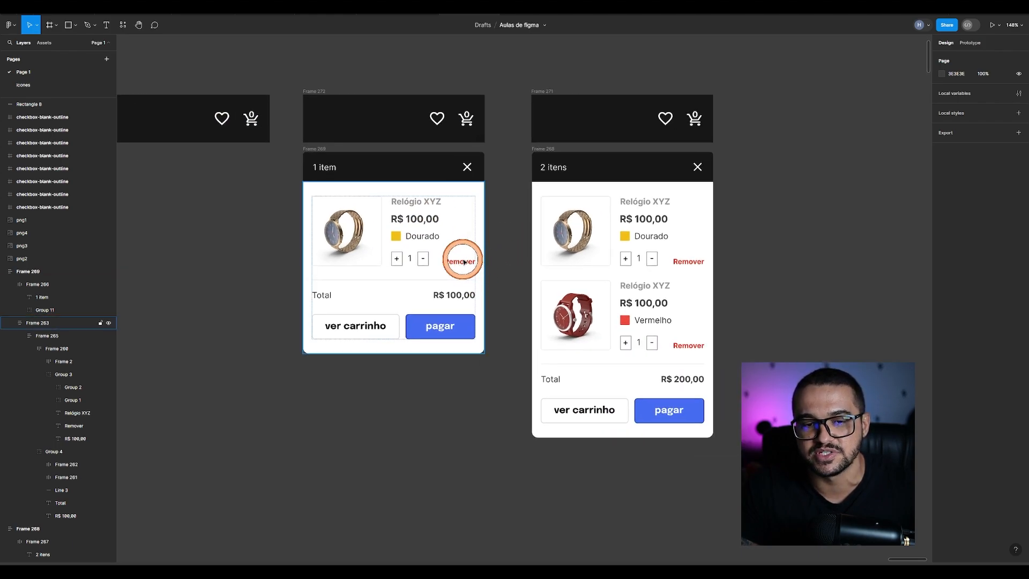
scroll(453, 266, "left", 3)
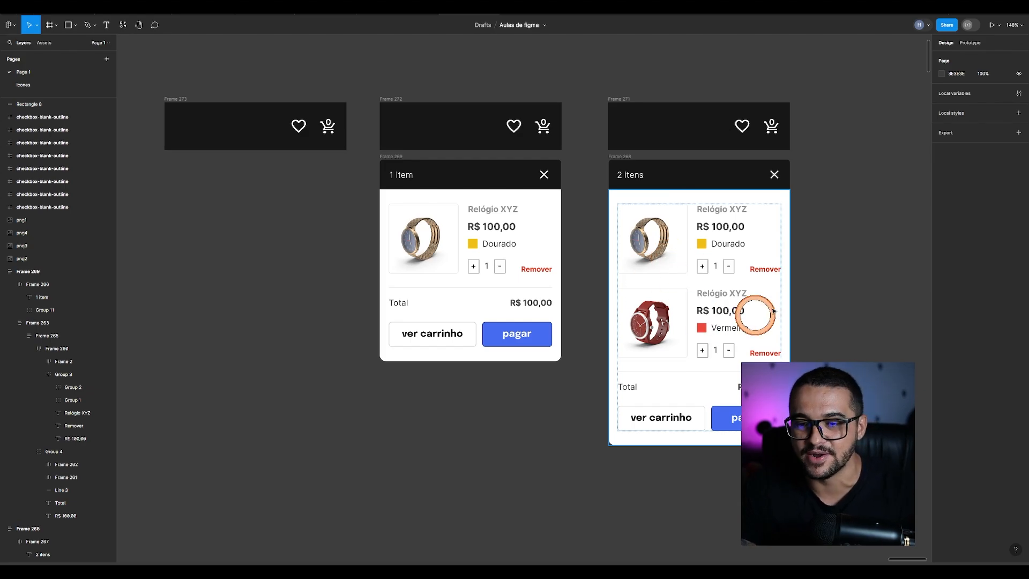
scroll(772, 326, "right", 4)
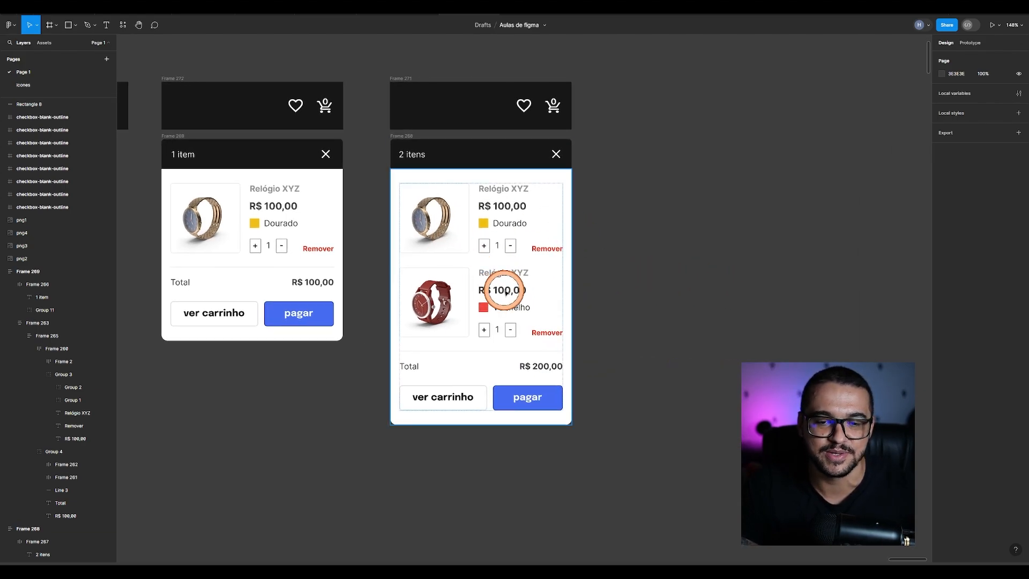
scroll(576, 308, "down", 5)
scroll(683, 363, "up", 2)
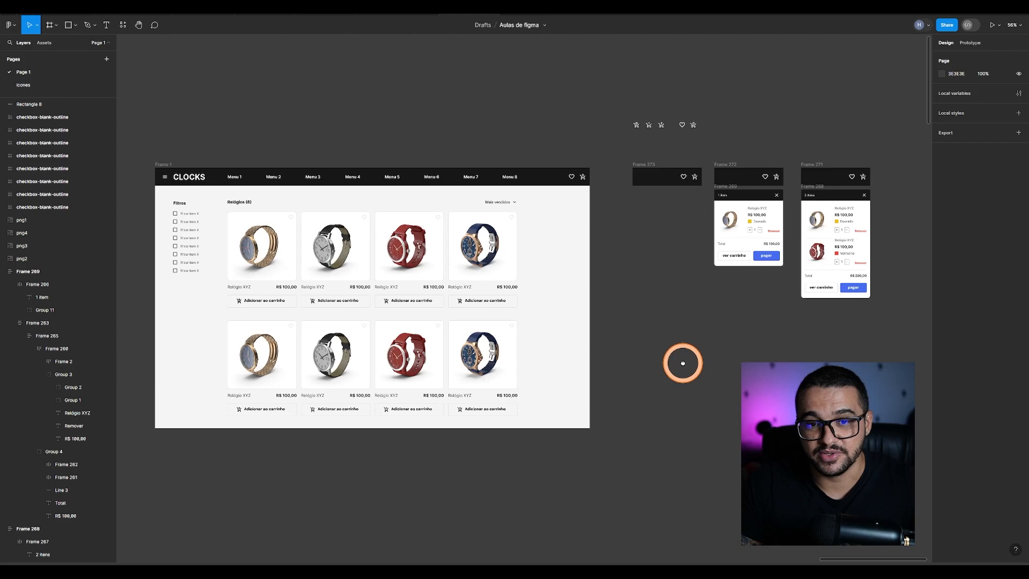
left_click_drag(683, 362, 743, 354)
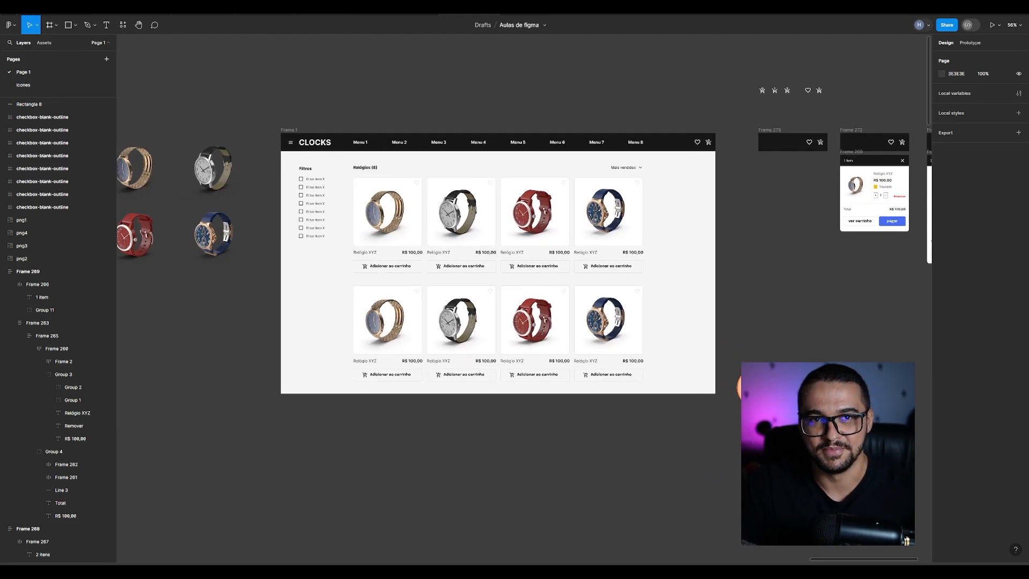
Step: Inspect each of the four watch PNG images beside the store page and check their dimensions
left_click_drag(304, 480, 469, 452)
scroll(313, 100, "up", 5)
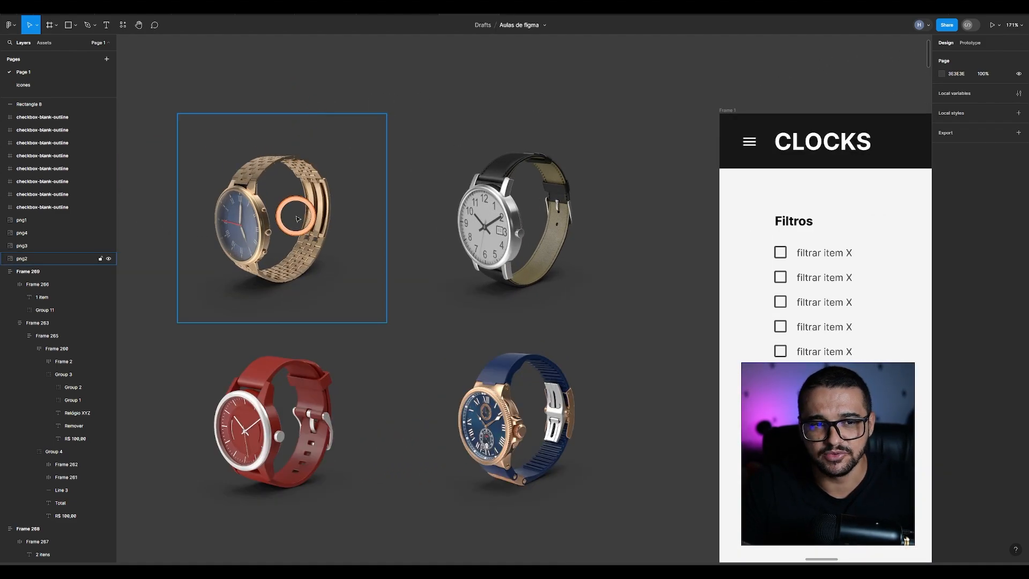
left_click(298, 218)
left_click(516, 212)
left_click(317, 246)
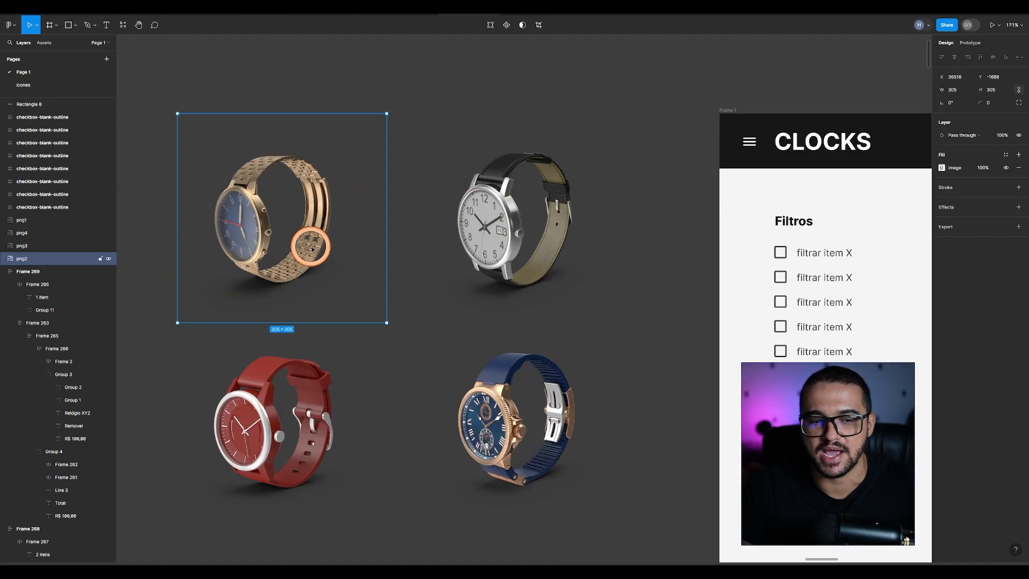
left_click(310, 408)
left_click(492, 413)
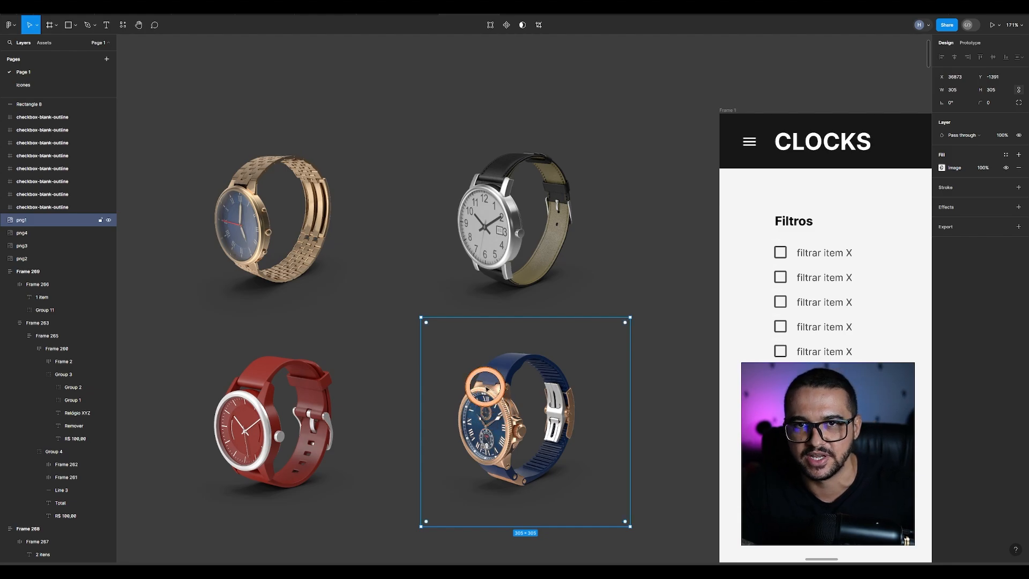
left_click(660, 363)
left_click(661, 348)
left_click(495, 373)
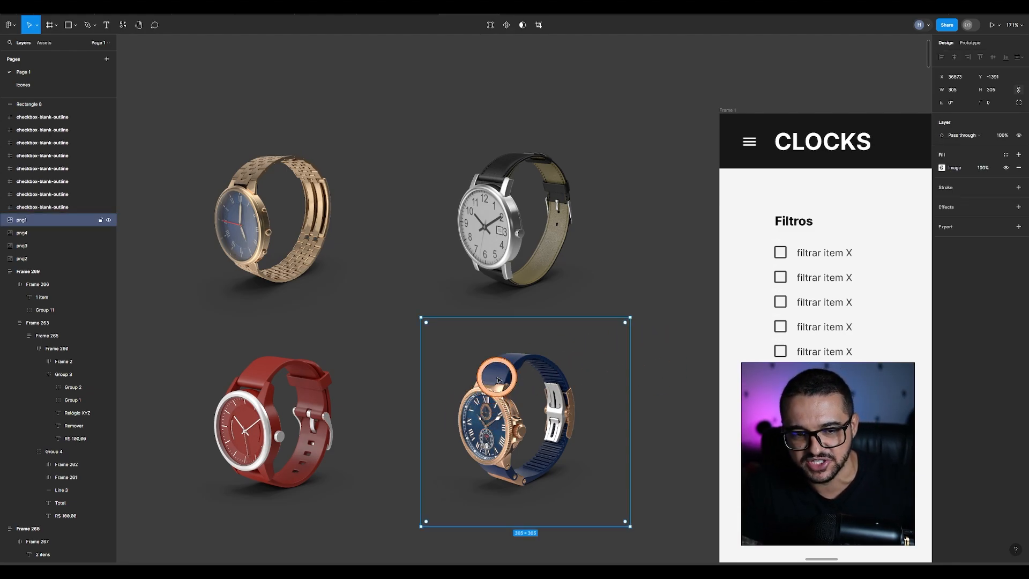
left_click(285, 405)
left_click(274, 247)
left_click(506, 219)
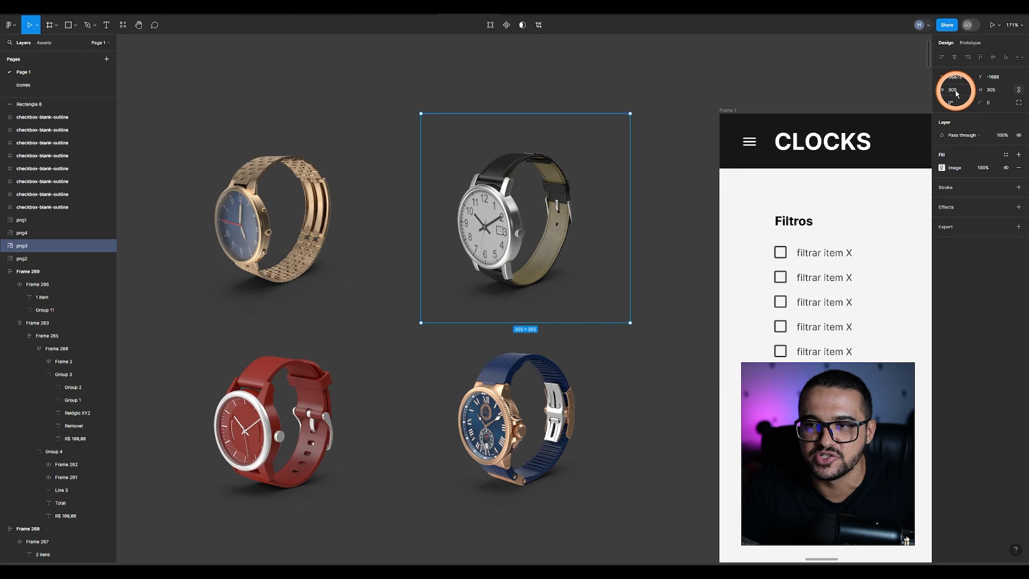
left_click(696, 90)
scroll(413, 182, "down", 5)
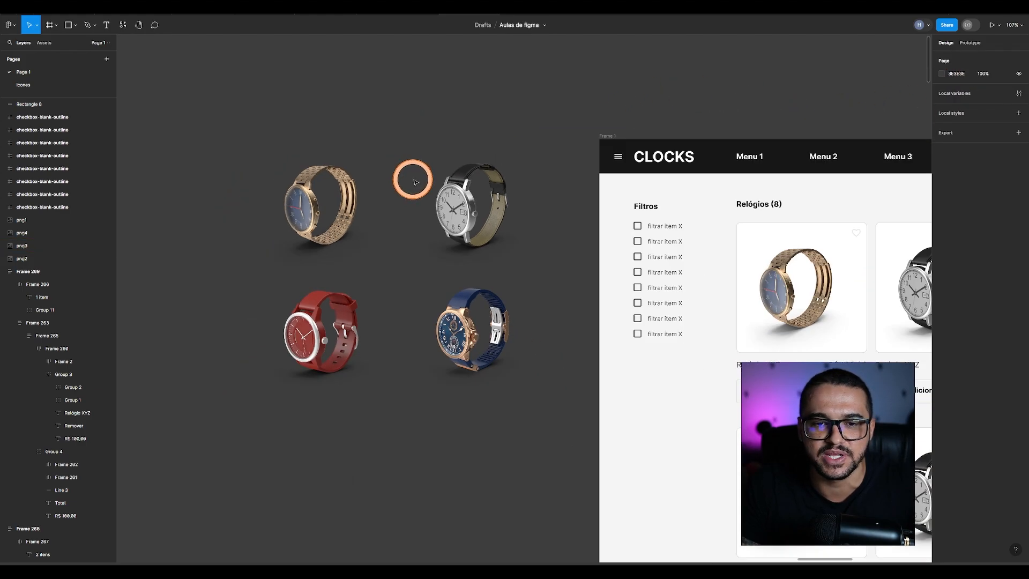
left_click_drag(415, 183, 448, 172)
left_click(573, 172)
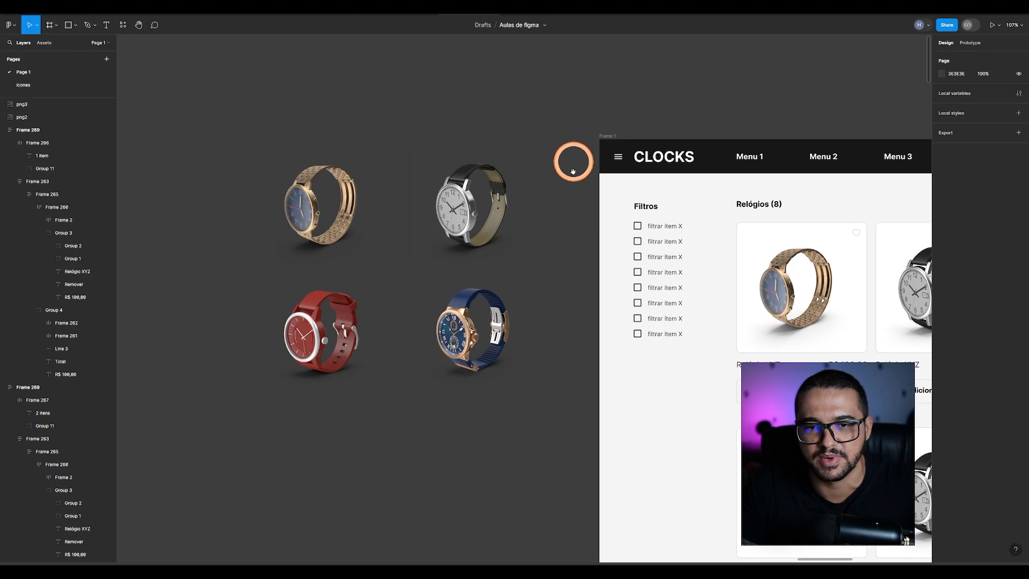
left_click_drag(575, 302, 202, 218)
scroll(300, 174, "down", 2)
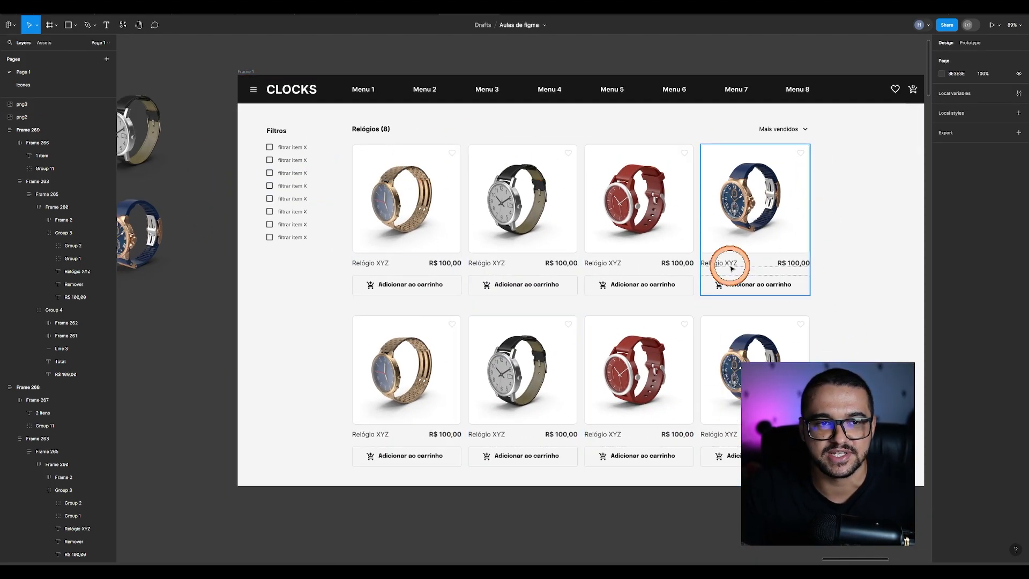
scroll(469, 201, "down", 3)
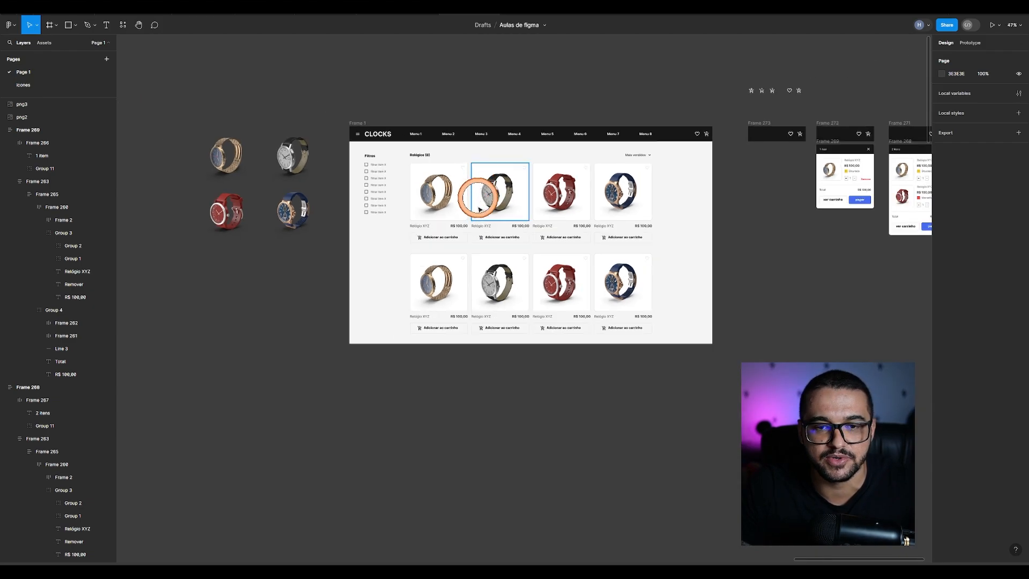
Step: Draw a new frame in the empty area below the CLOCKS page and set its size to 1920 × 1080
scroll(496, 358, "down", 3)
scroll(447, 252, "up", 1)
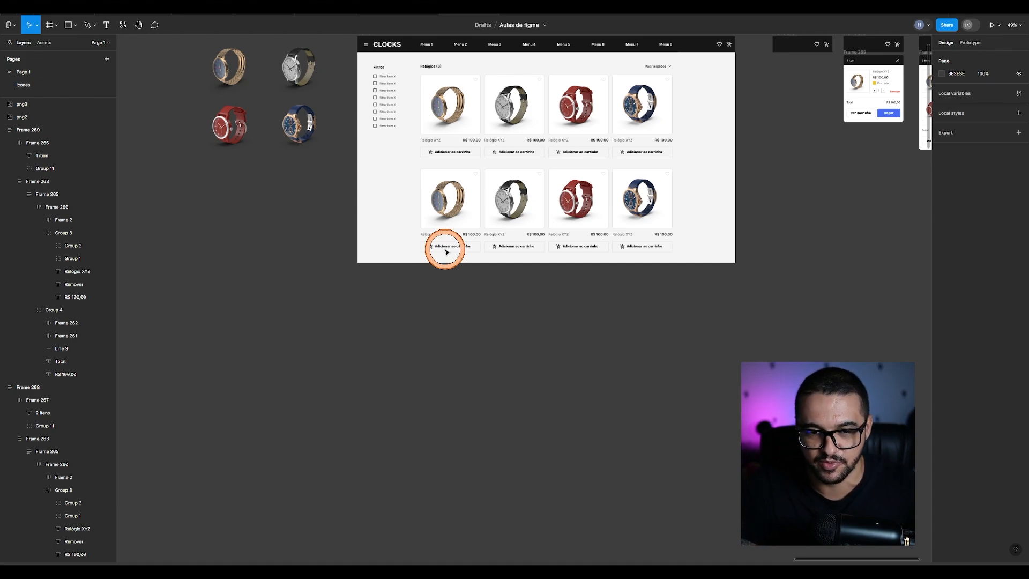
scroll(428, 366, "up", 1)
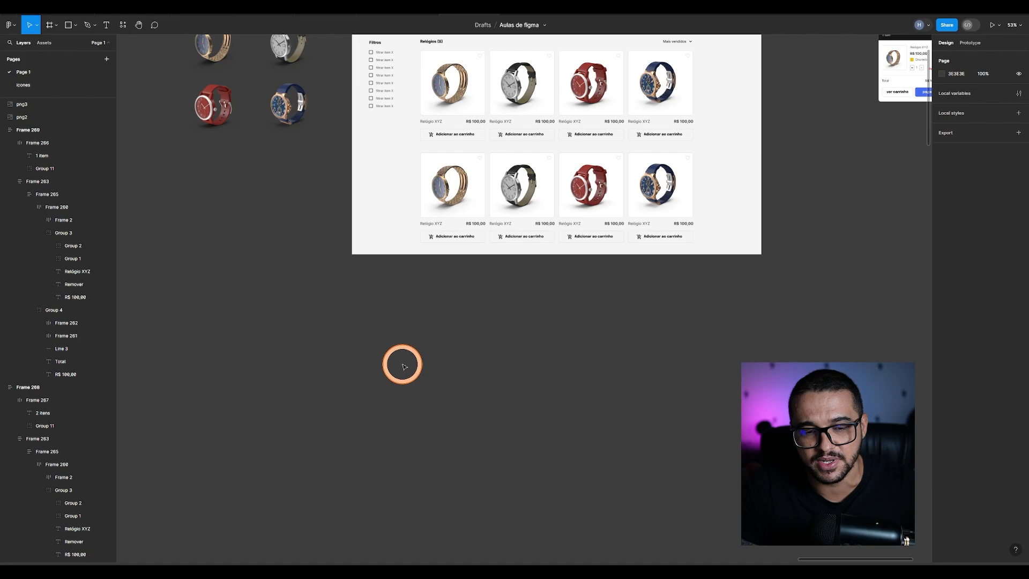
key("f")
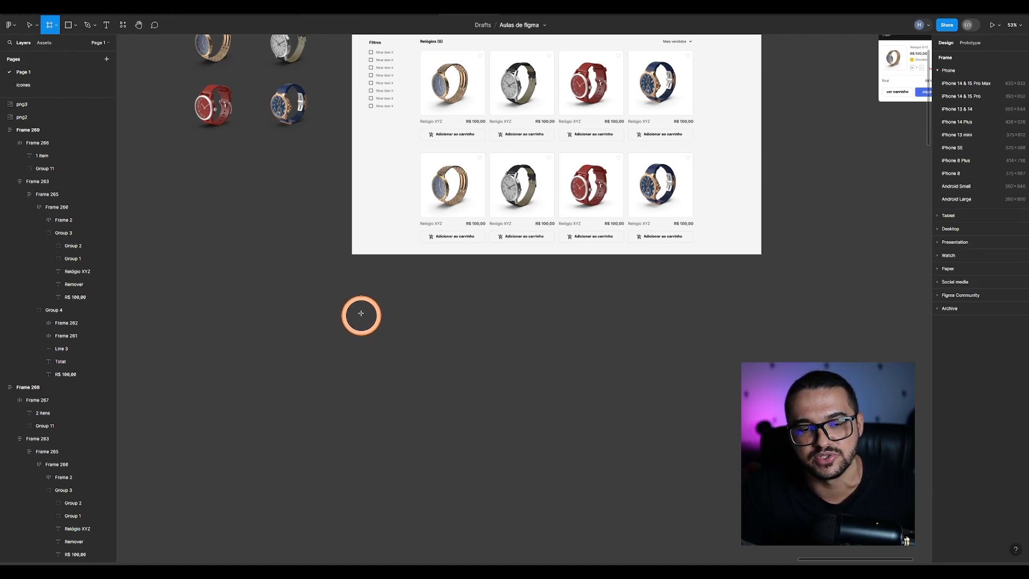
left_click_drag(354, 299, 748, 448)
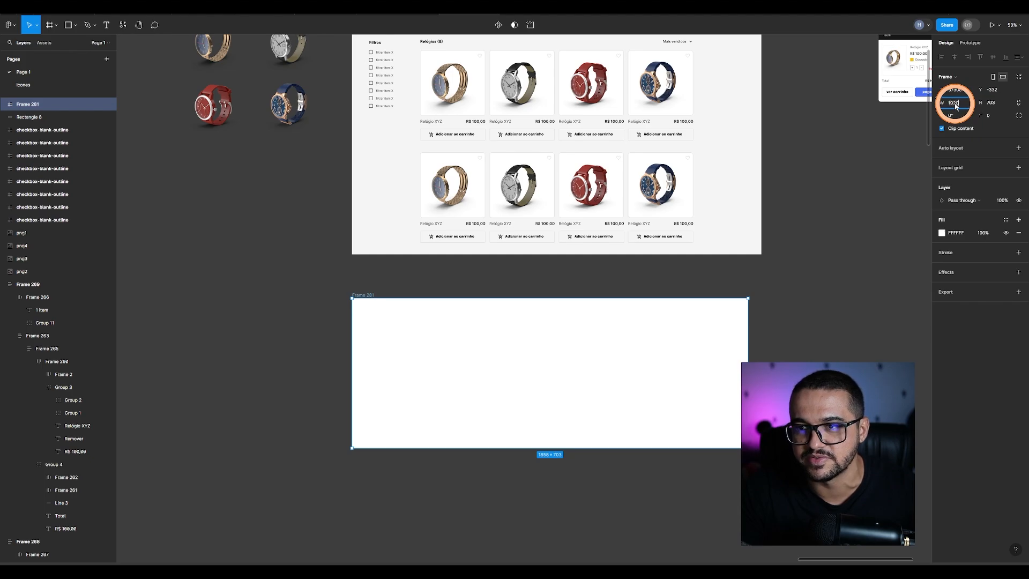
key("Tab")
type("1080")
key("Return")
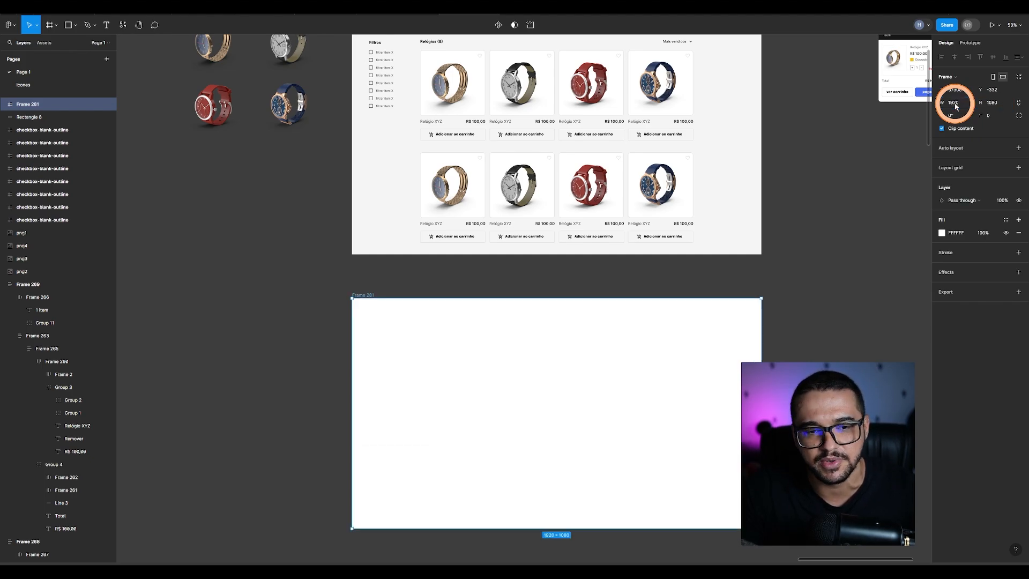
left_click(381, 280)
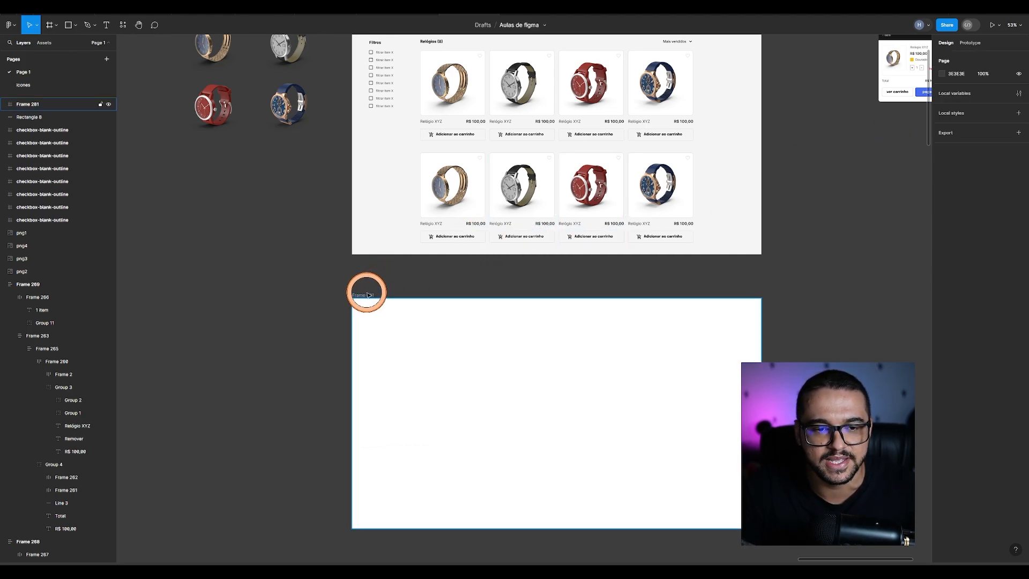
left_click(368, 295)
scroll(519, 344, "up", 2)
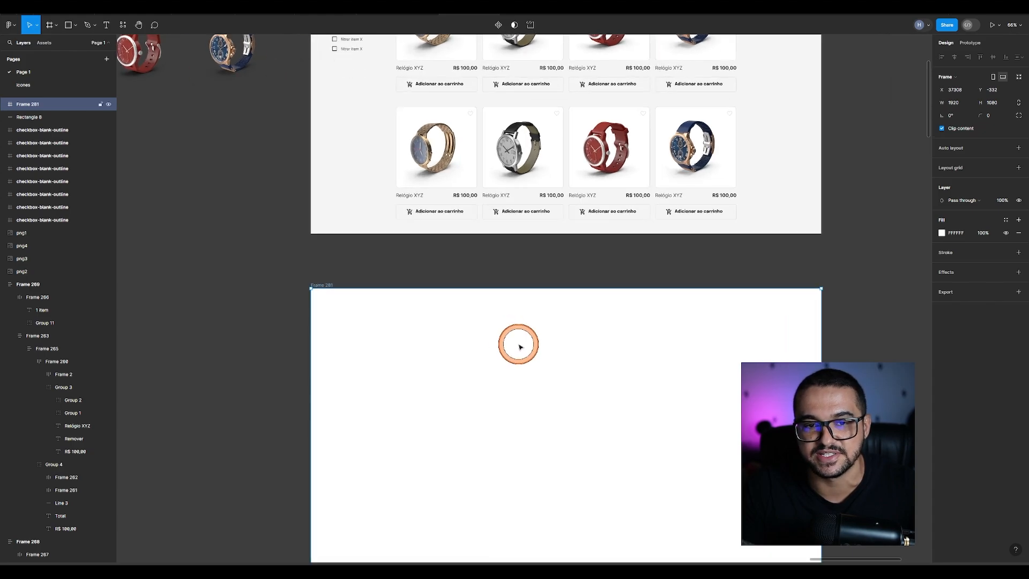
scroll(590, 361, "down", 3)
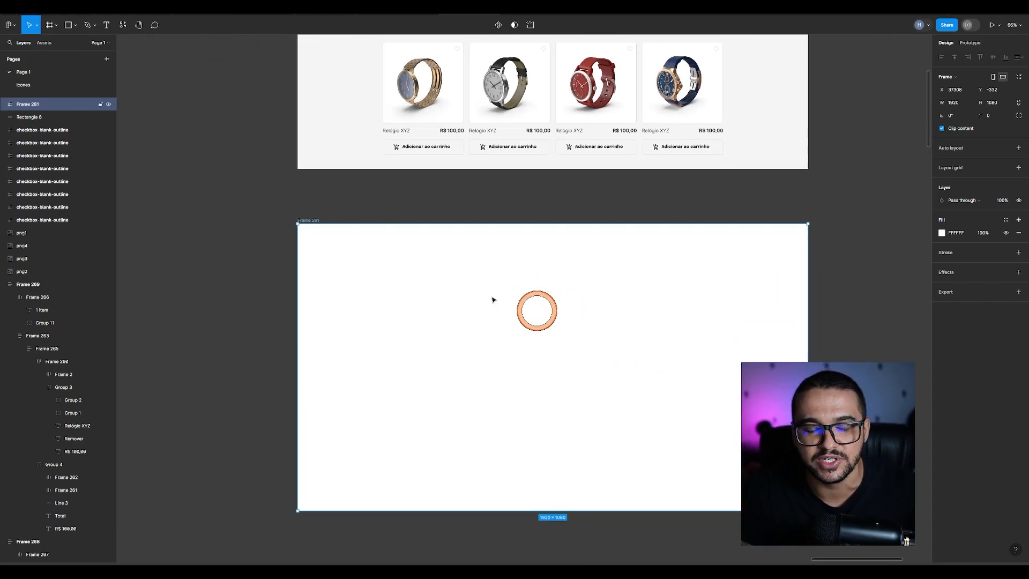
scroll(386, 207, "up", 9)
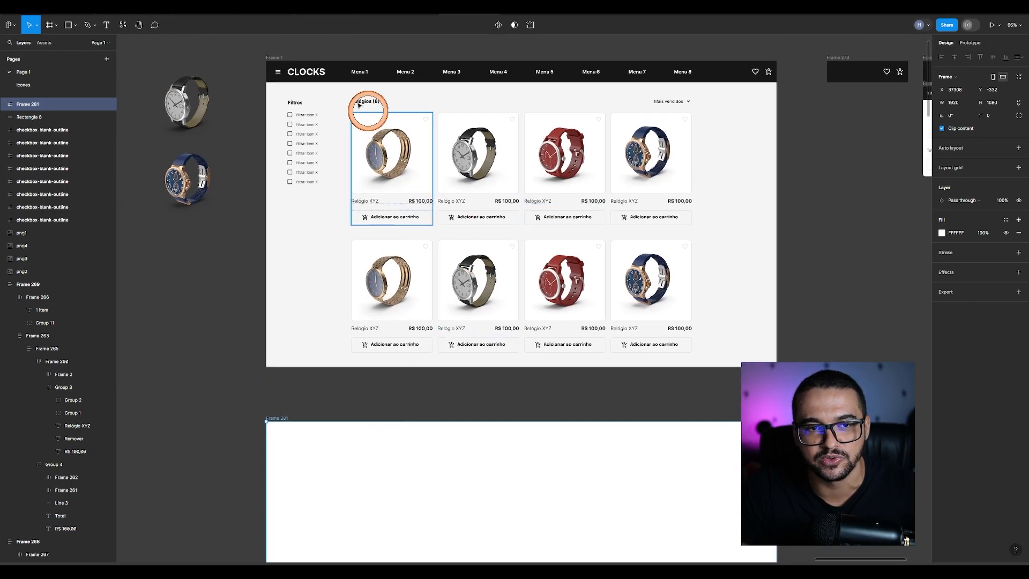
Step: Show the layout grids over the CLOCKS frame and inspect its column grid settings
left_click(273, 58)
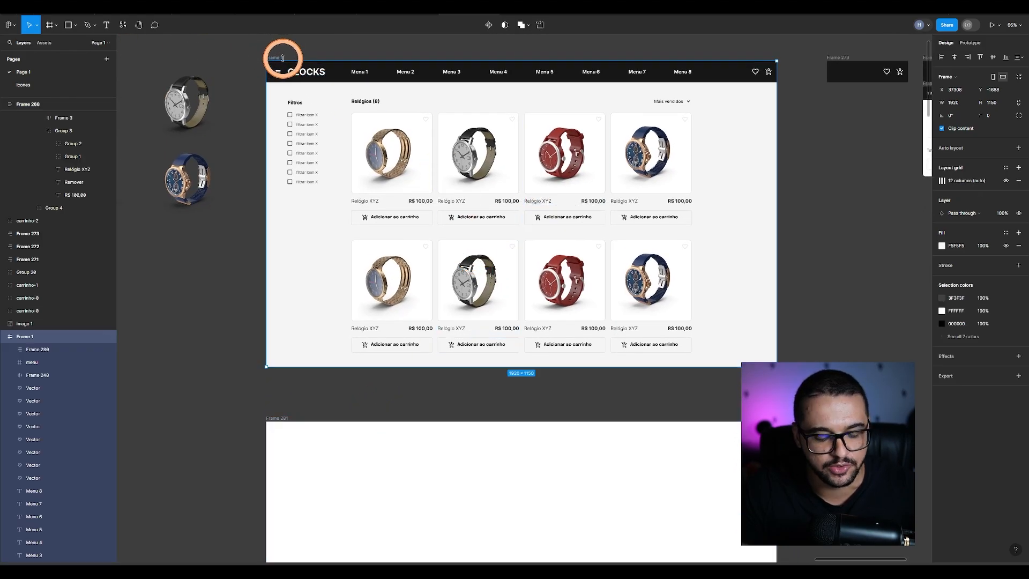
key("shift+g")
scroll(442, 115, "up", 5)
scroll(450, 262, "down", 3)
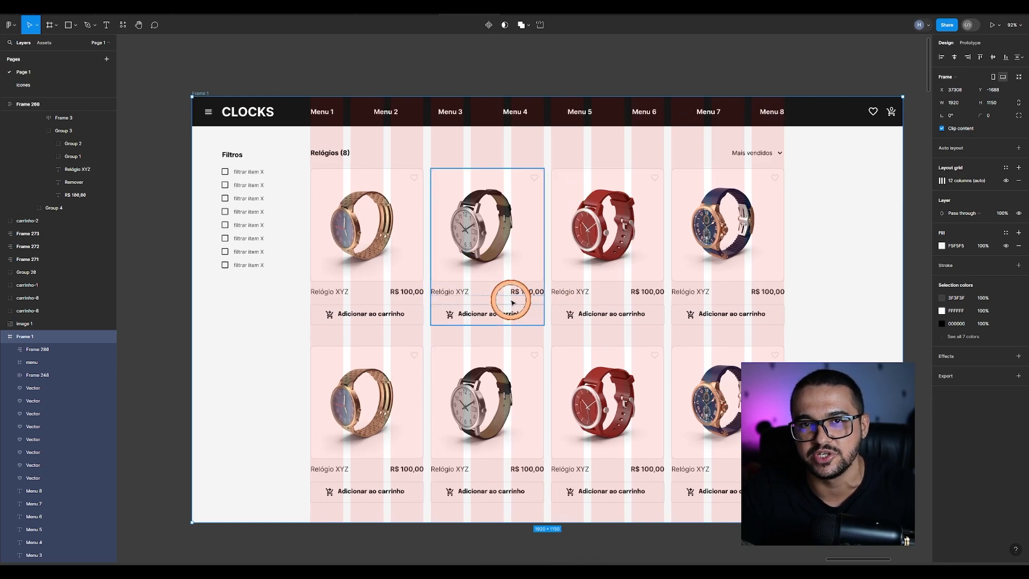
scroll(506, 297, "right", 1)
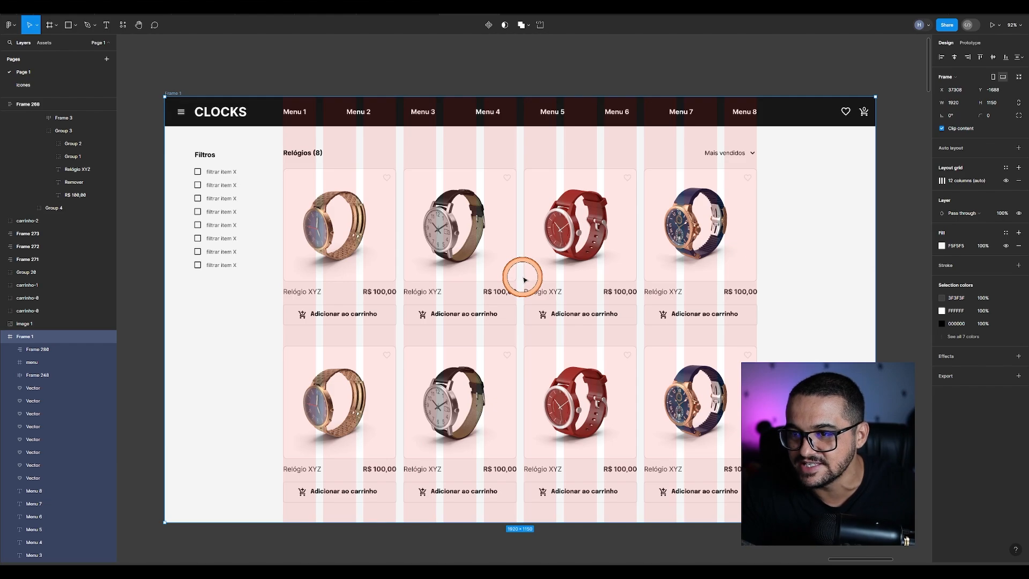
left_click(942, 181)
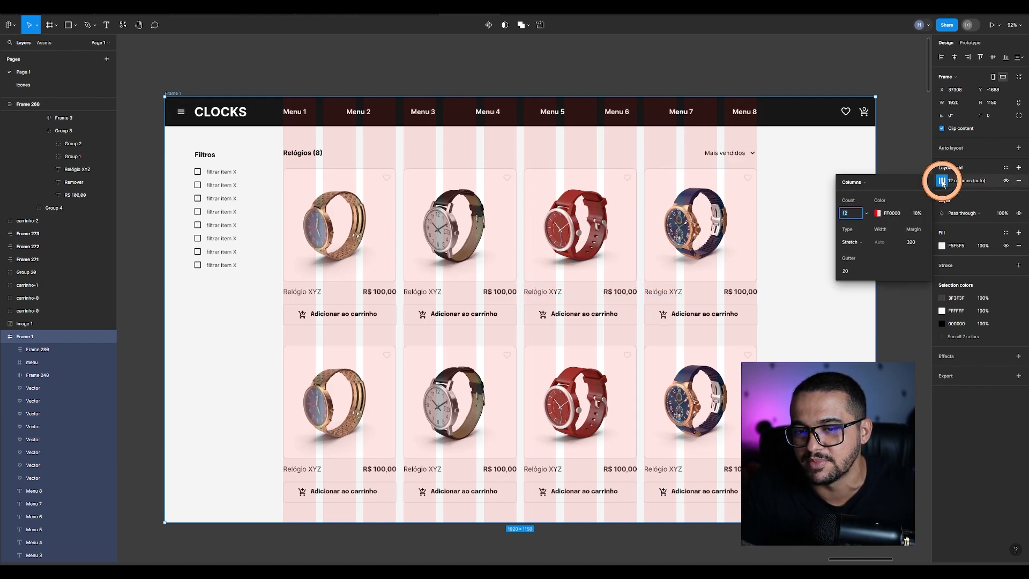
key("Escape")
key("t")
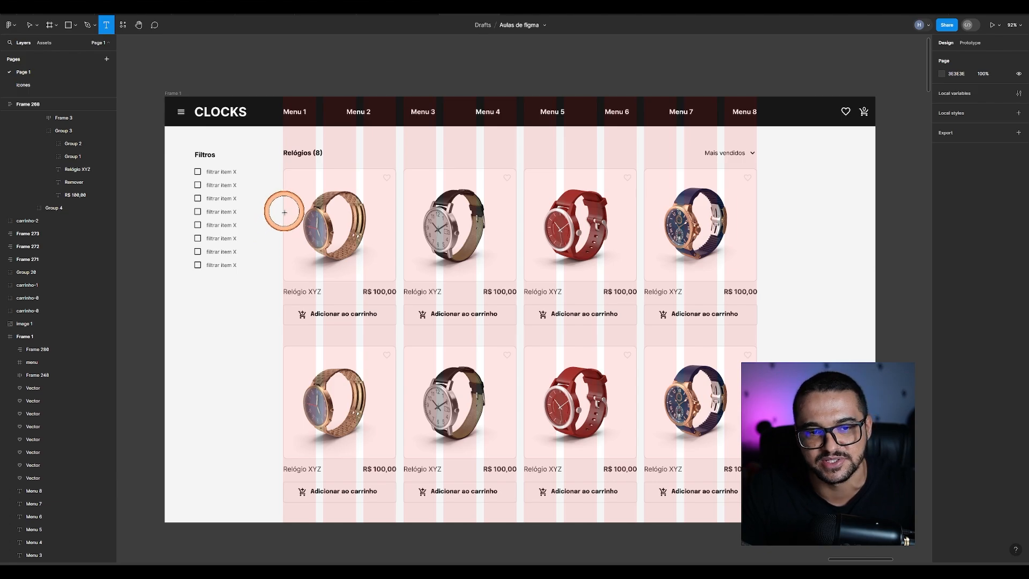
mouse_move(285, 213)
left_mouse_down()
mouse_move(714, 322)
mouse_move(731, 341)
left_mouse_up()
left_click(815, 357)
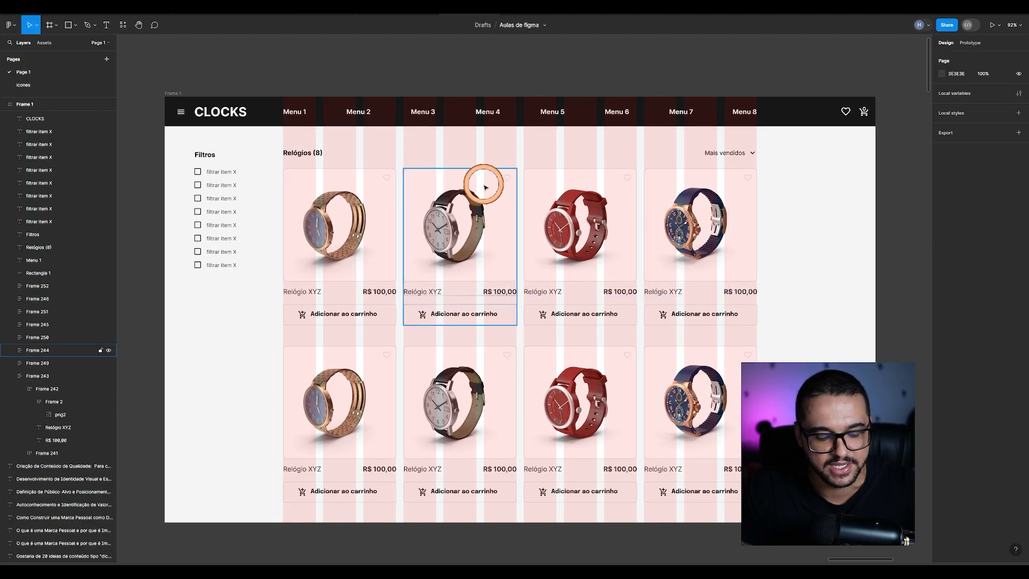
Step: Draw a rectangle about 1281 × 96 above the first product row of the CLOCKS frame, spanning all twelve grid columns
key("r")
left_click_drag(283, 133, 757, 168)
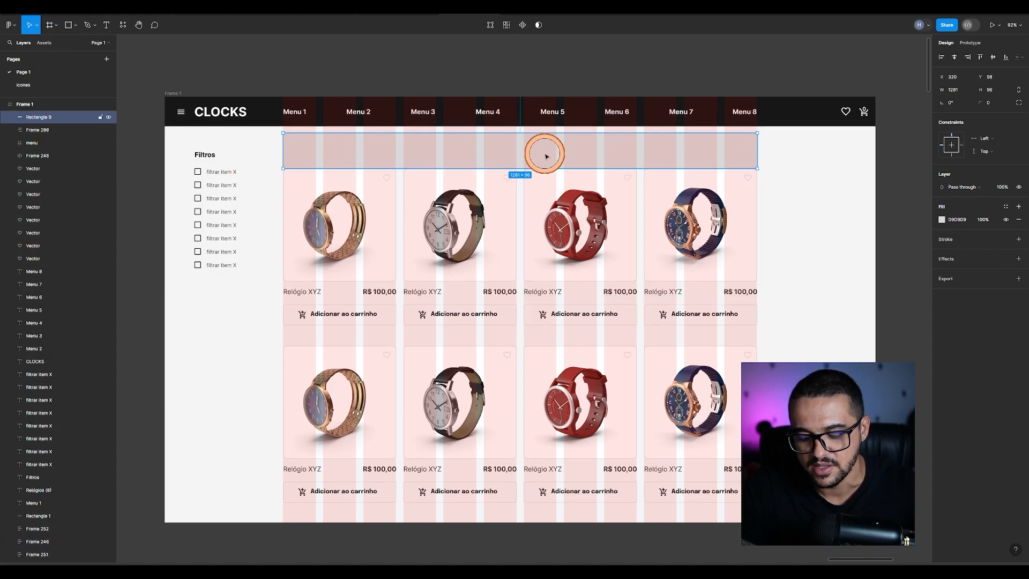
key("Delete")
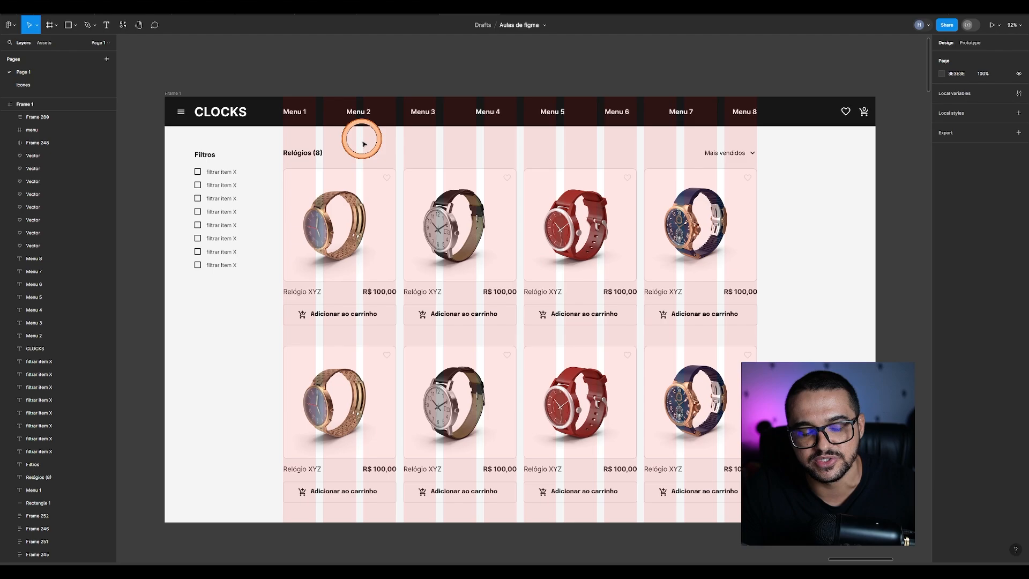
scroll(493, 344, "down", 3)
scroll(437, 320, "down", 3)
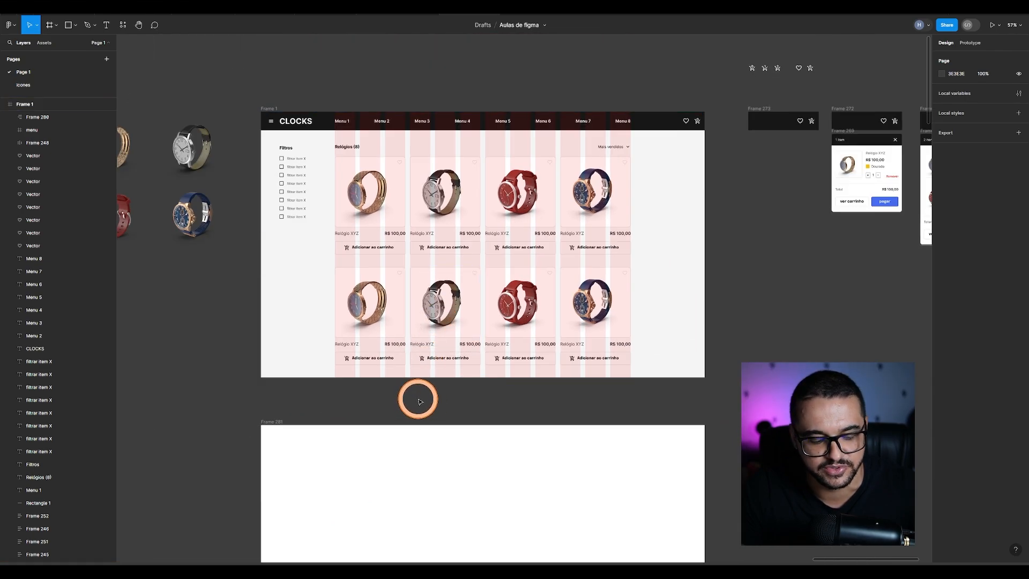
key("ctrl+z")
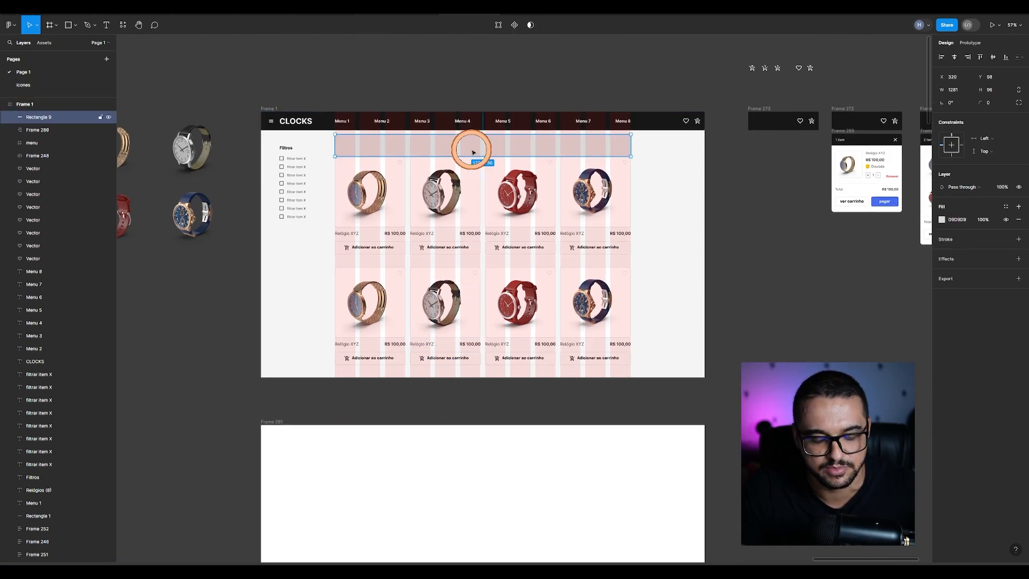
Step: Move the rectangle from the CLOCKS frame into the blank frame below it and set its width to 1280
key("Delete")
scroll(329, 372, "down", 5)
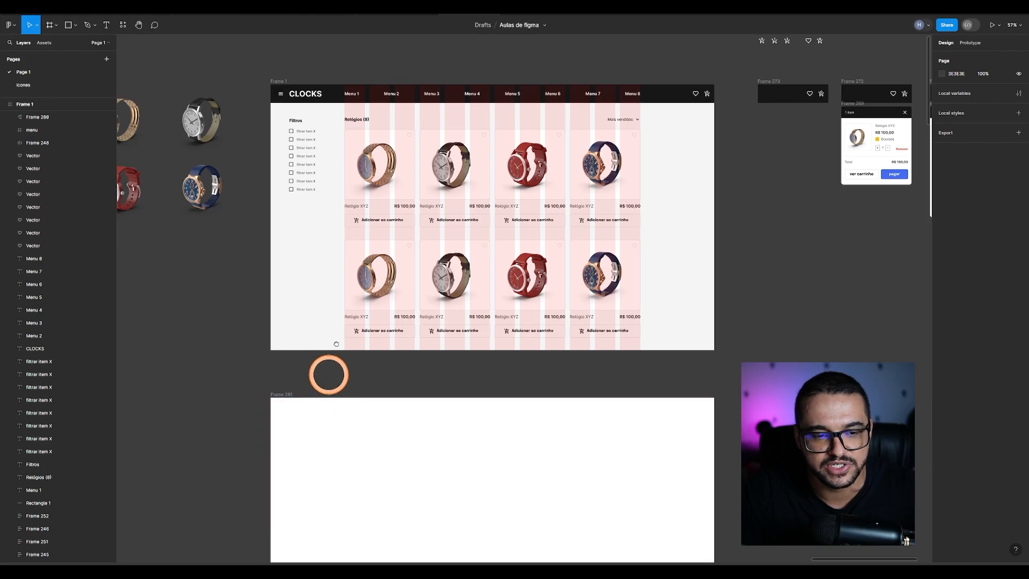
left_click(288, 226)
key("ctrl+v")
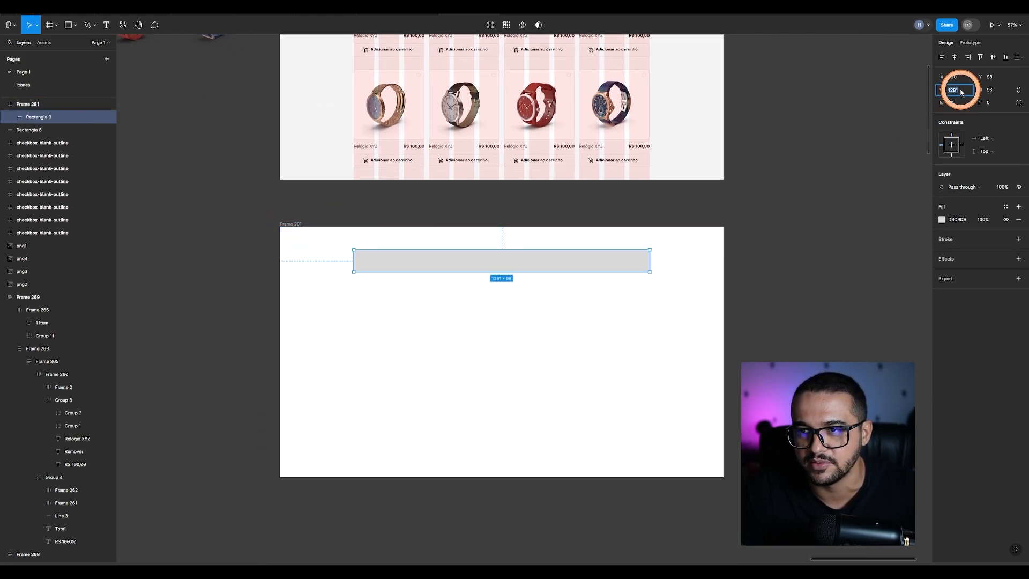
type("0")
key("Return")
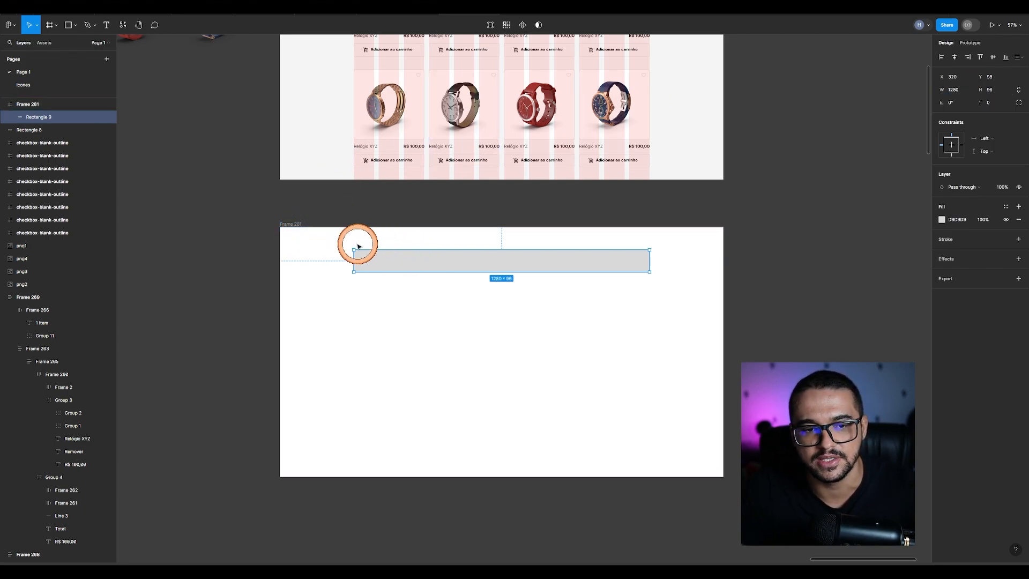
Step: Show the rulers, place vertical guides in the new frame along both ends of the gray rectangle, and delete the rectangle
left_click(299, 225)
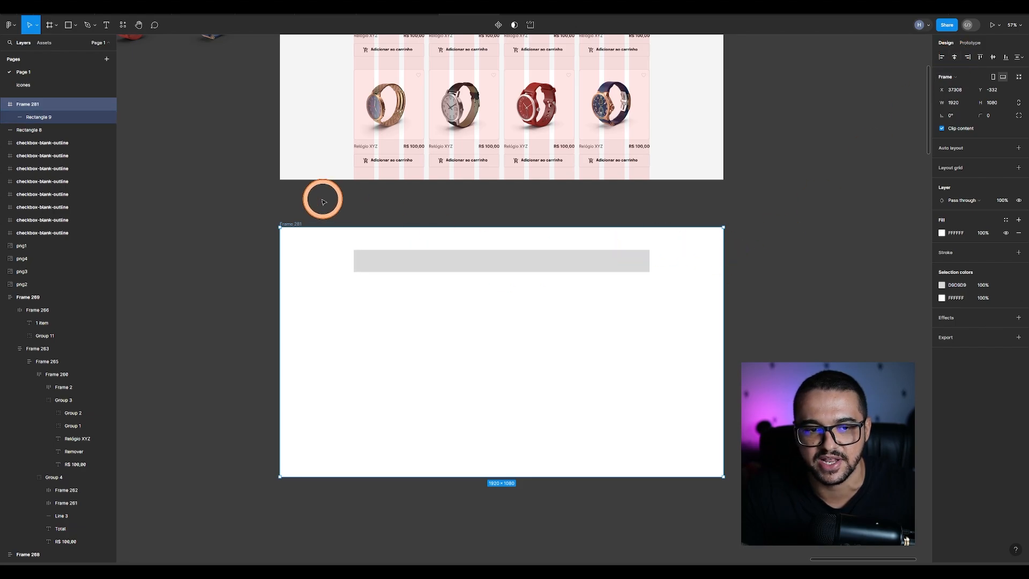
scroll(447, 291, "up", 5)
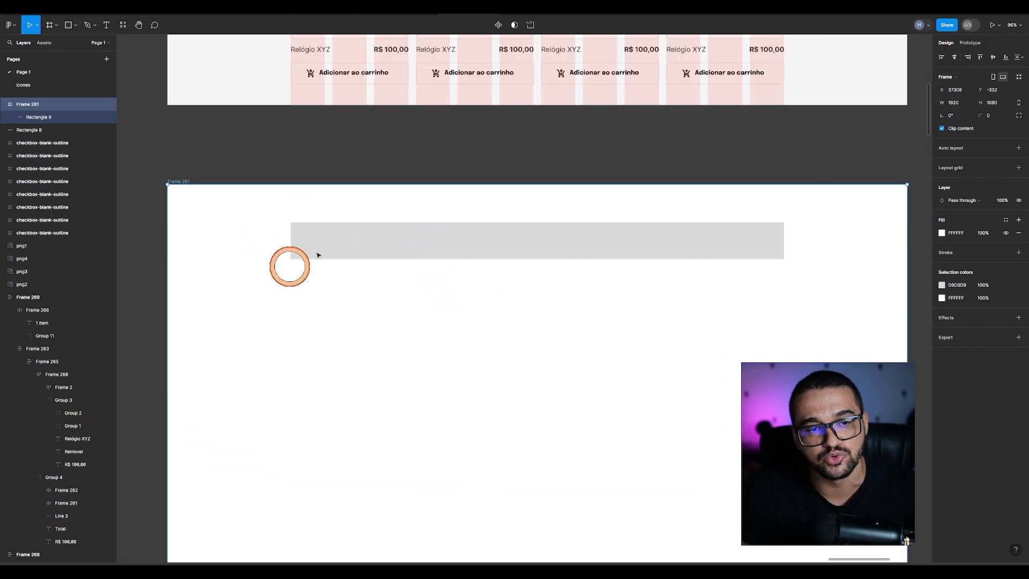
scroll(322, 252, "down", 1)
key("shift+r")
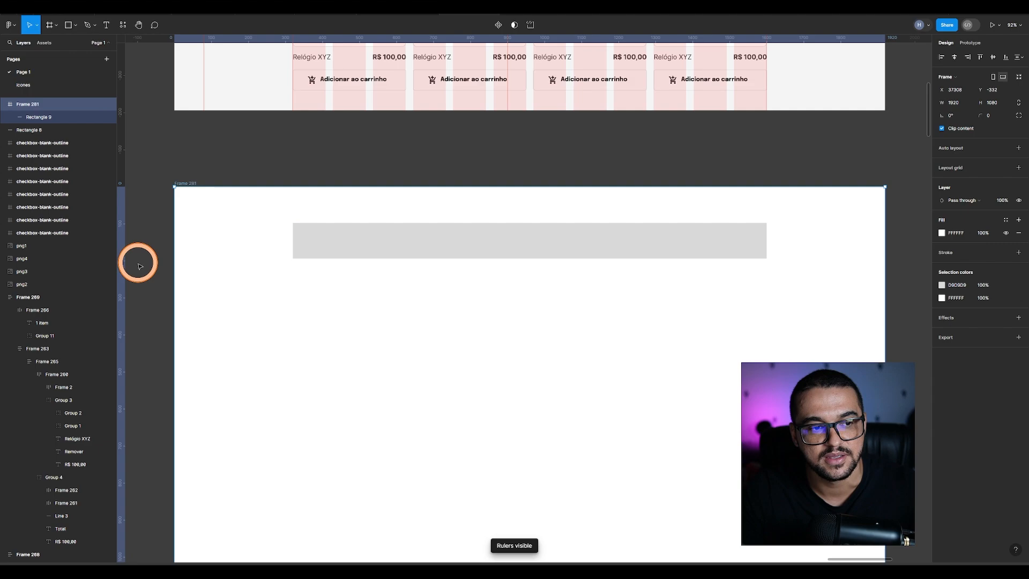
left_click_drag(121, 253, 292, 230)
left_click_drag(121, 294, 770, 250)
left_click(560, 248)
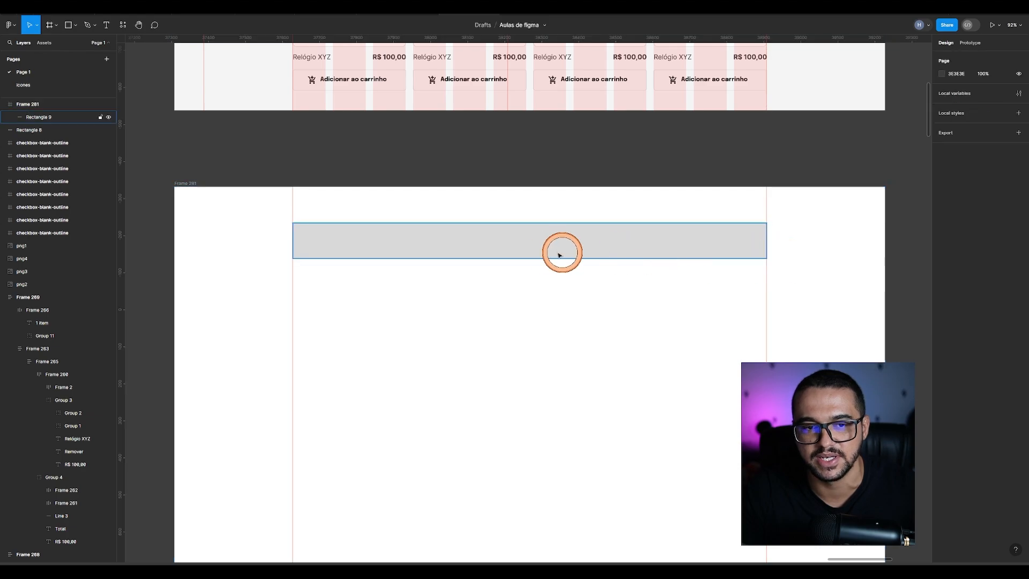
key("Delete")
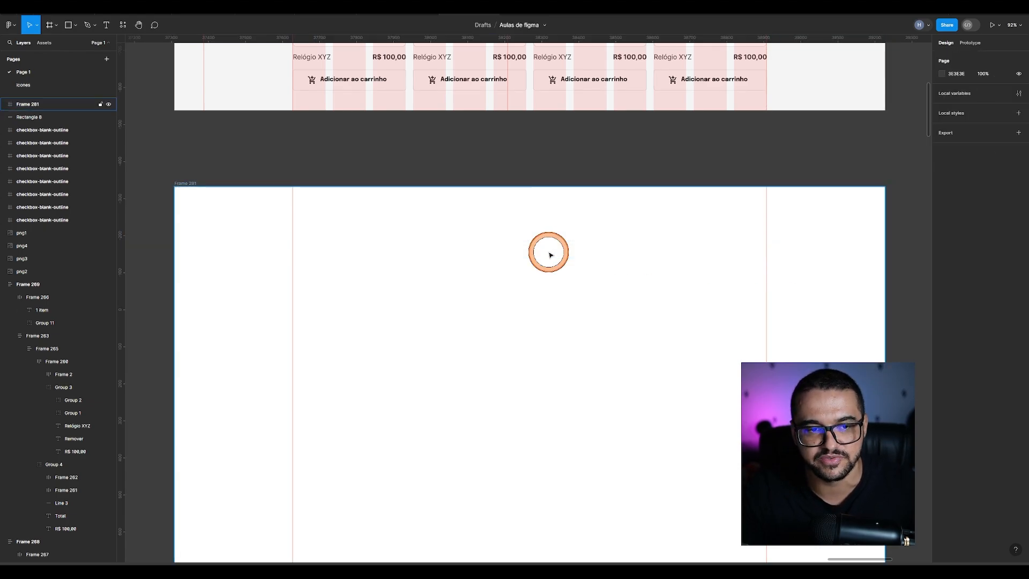
Step: Check the column count, margin and gutter in the CLOCKS frame's layout grid settings
scroll(416, 329, "down", 3)
scroll(413, 367, "up", 5)
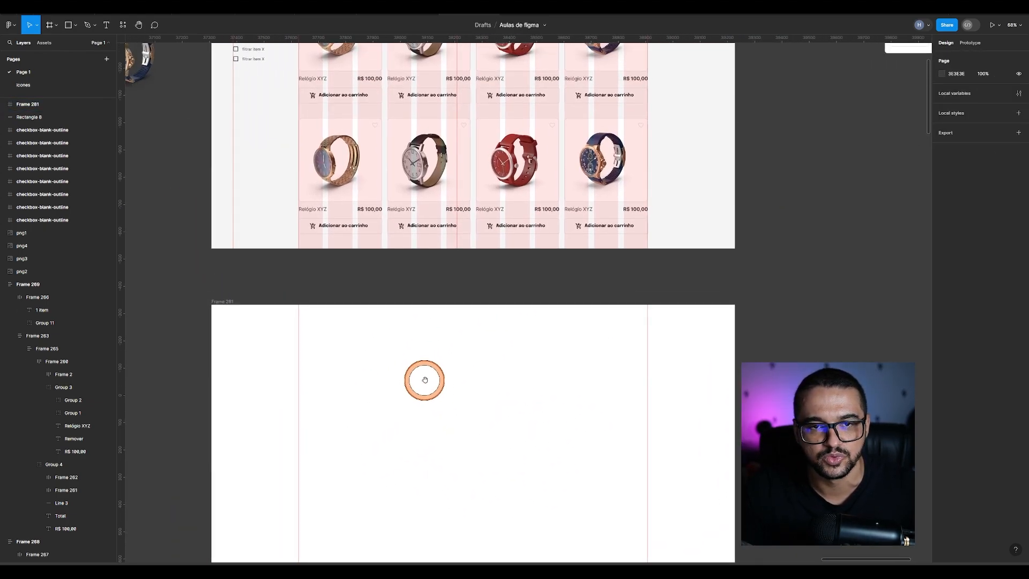
left_click(230, 94)
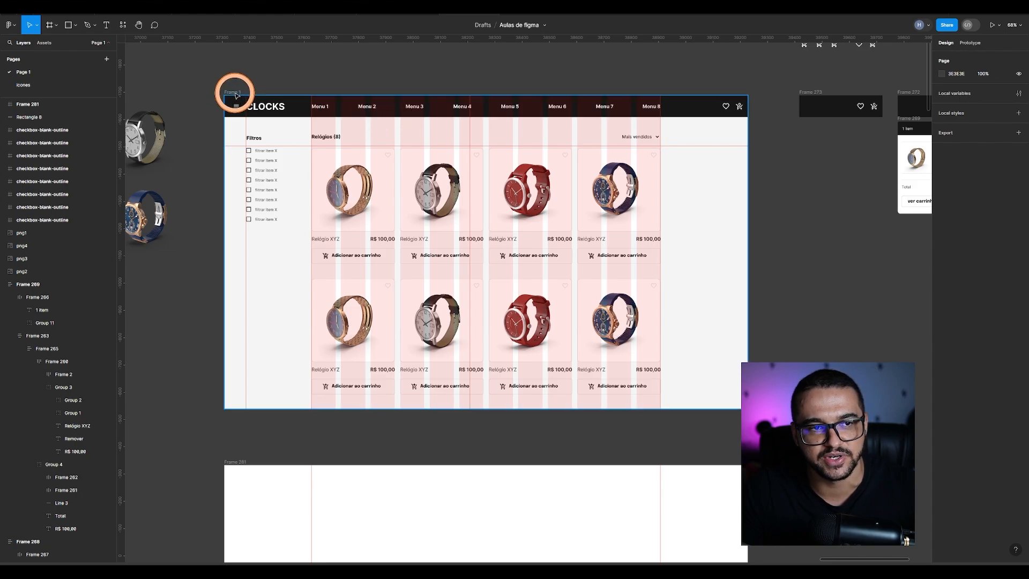
key("shift+2")
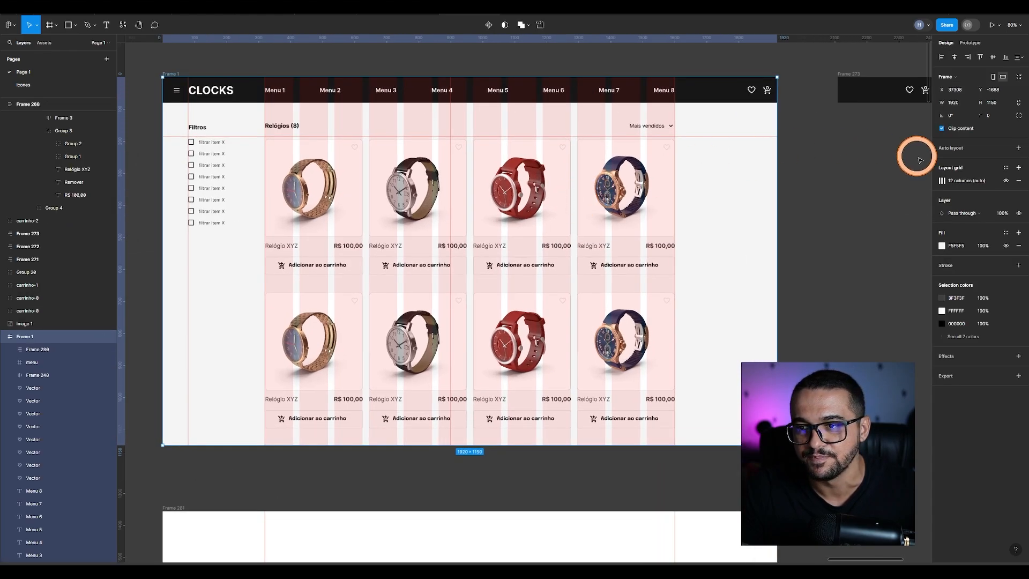
left_click(941, 180)
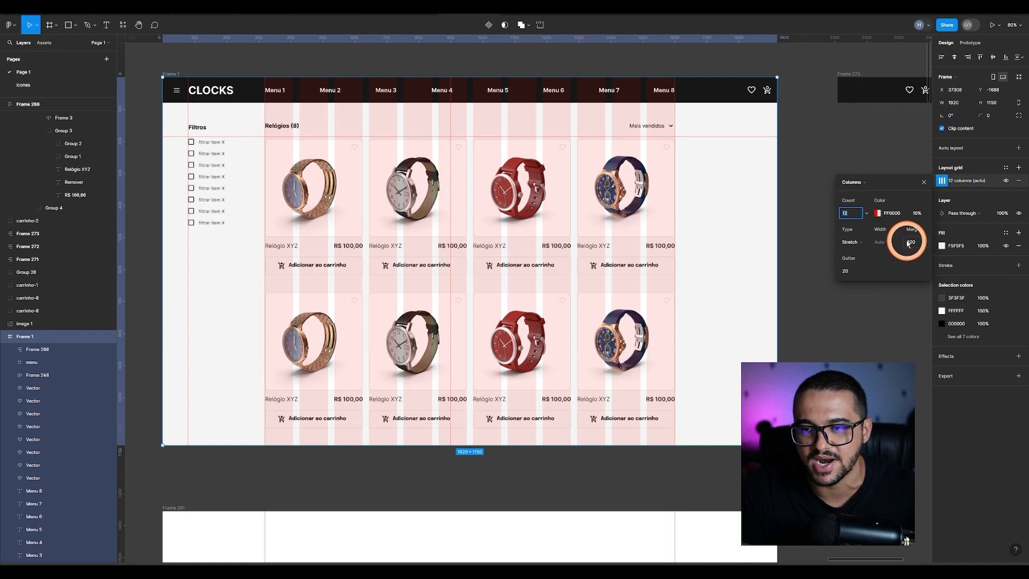
left_click(868, 339)
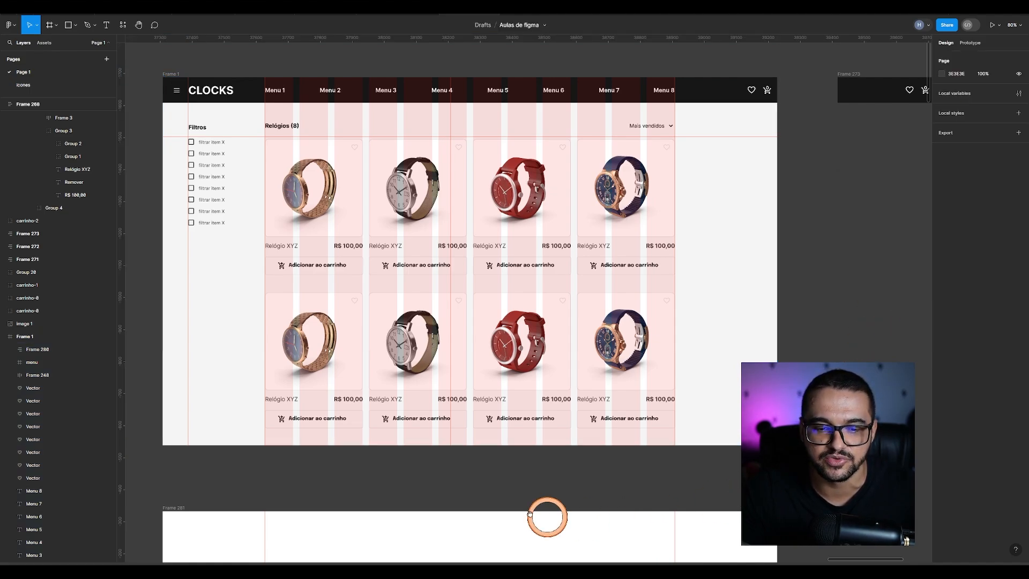
Step: Add a layout grid to the blank 1920 × 1080 frame and change its type to Columns
left_click_drag(547, 516, 535, 132)
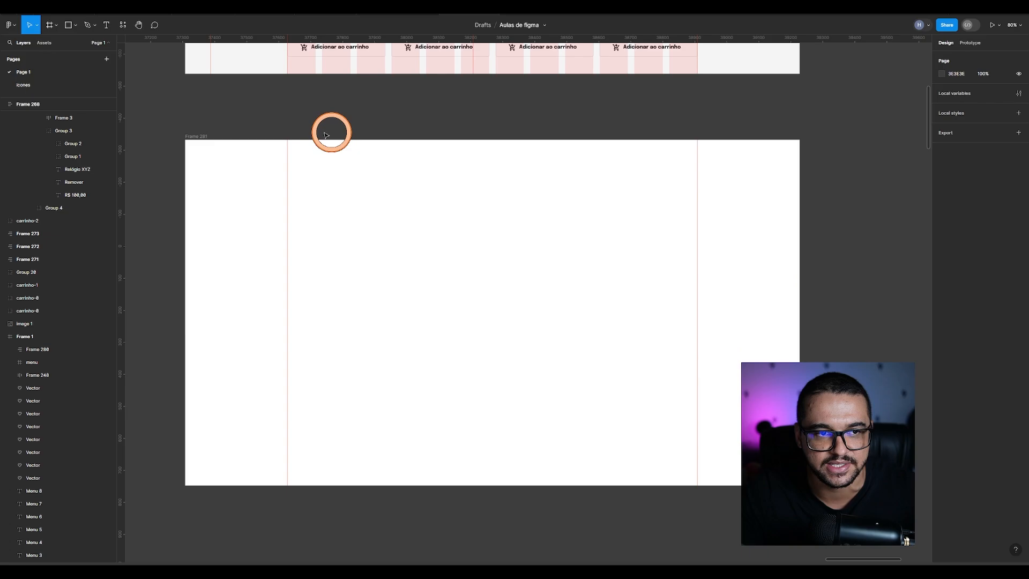
left_click(191, 138)
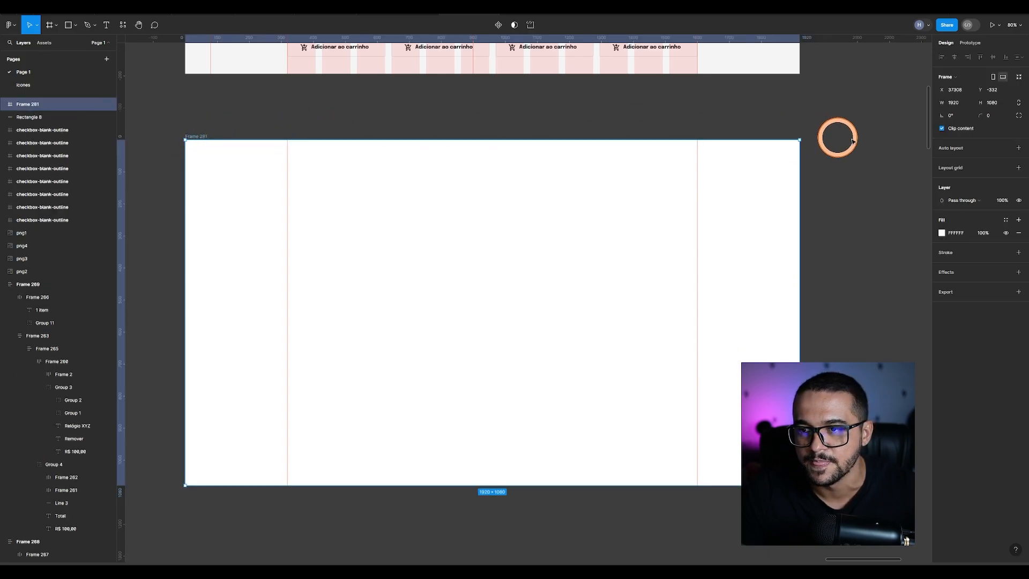
left_click(1018, 168)
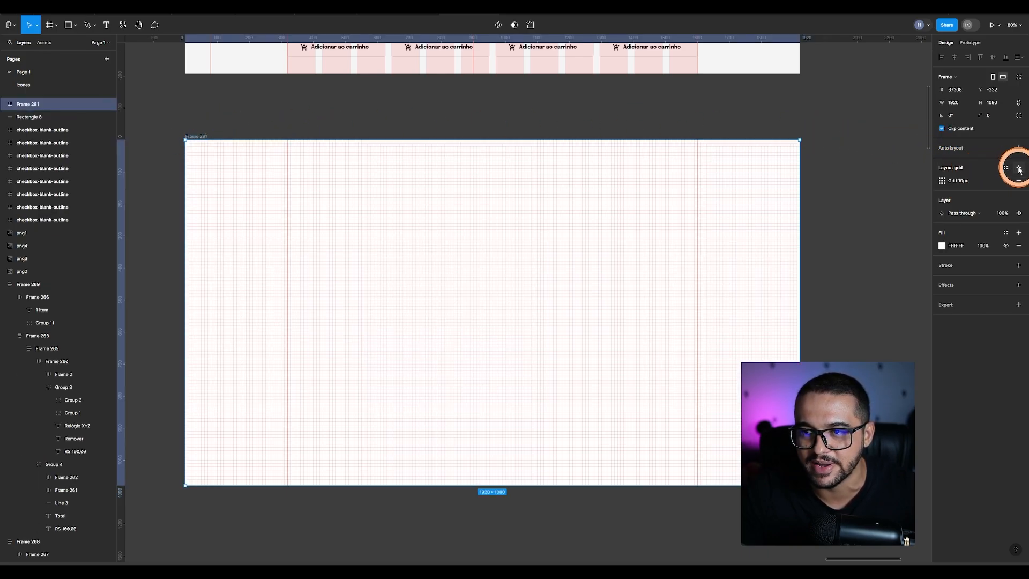
left_click(943, 183)
left_click(858, 183)
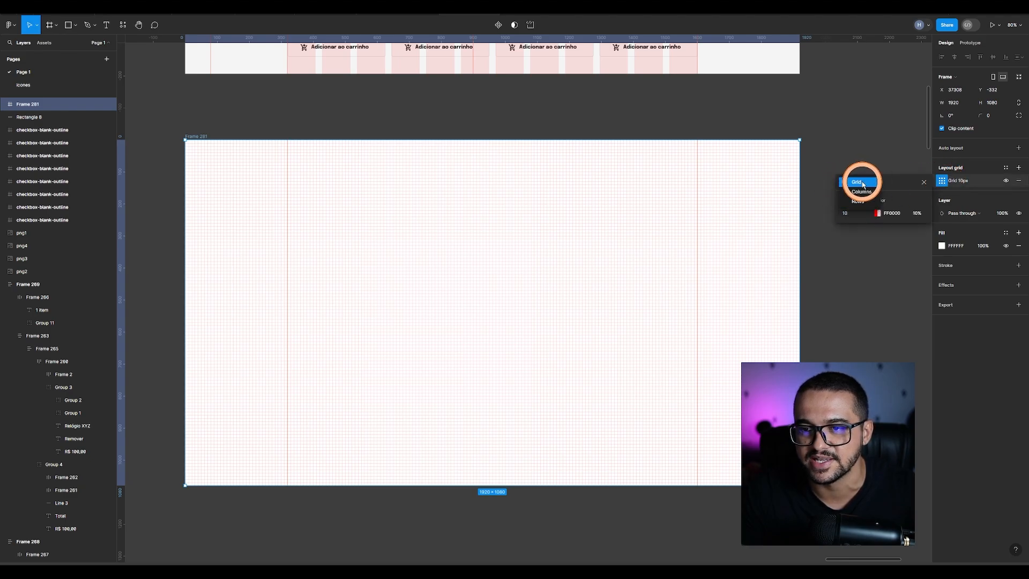
left_click(859, 193)
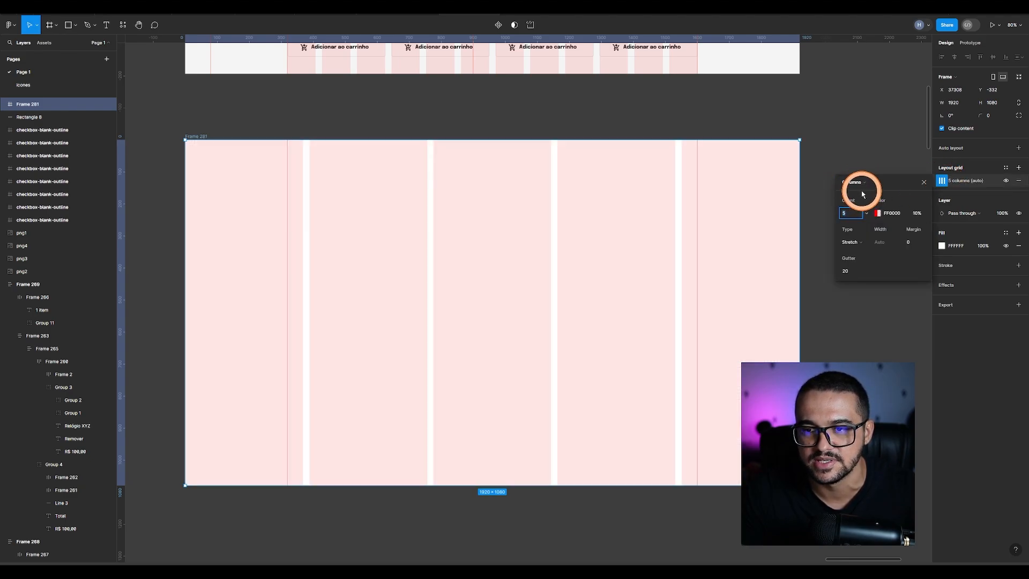
Step: Set the new frame's column grid to a count of 12 with a margin of 320
left_click(842, 215)
type("12")
key("Return")
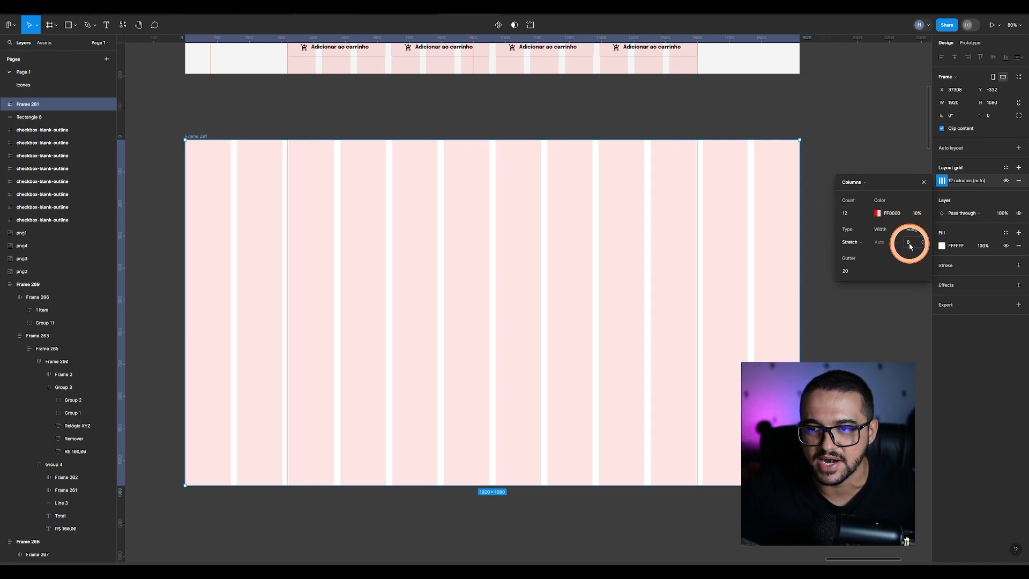
type("320")
key("Return")
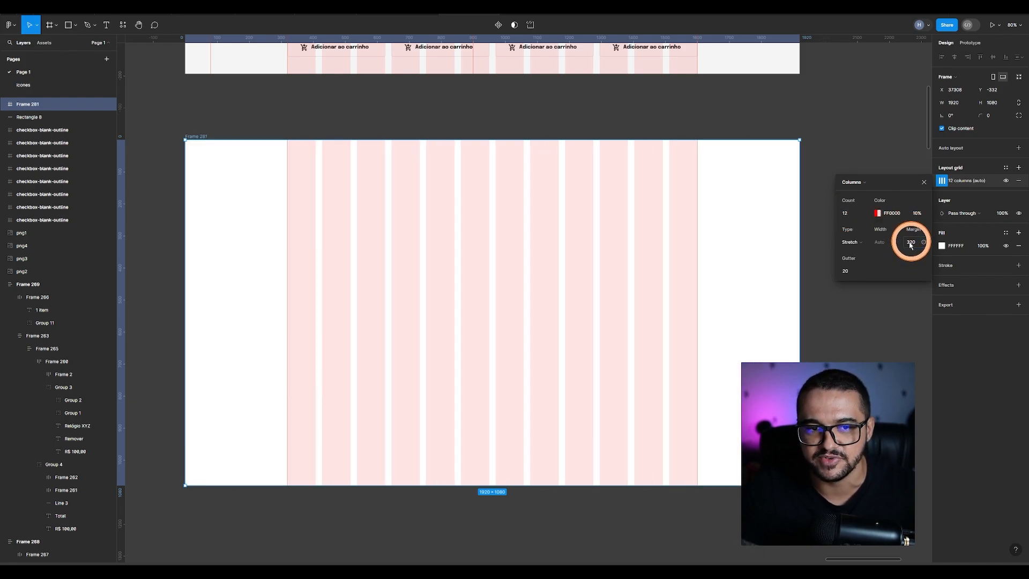
left_click(863, 153)
Step: Check the dimensions of the black header bar on the CLOCKS page
scroll(788, 161, "up", 2)
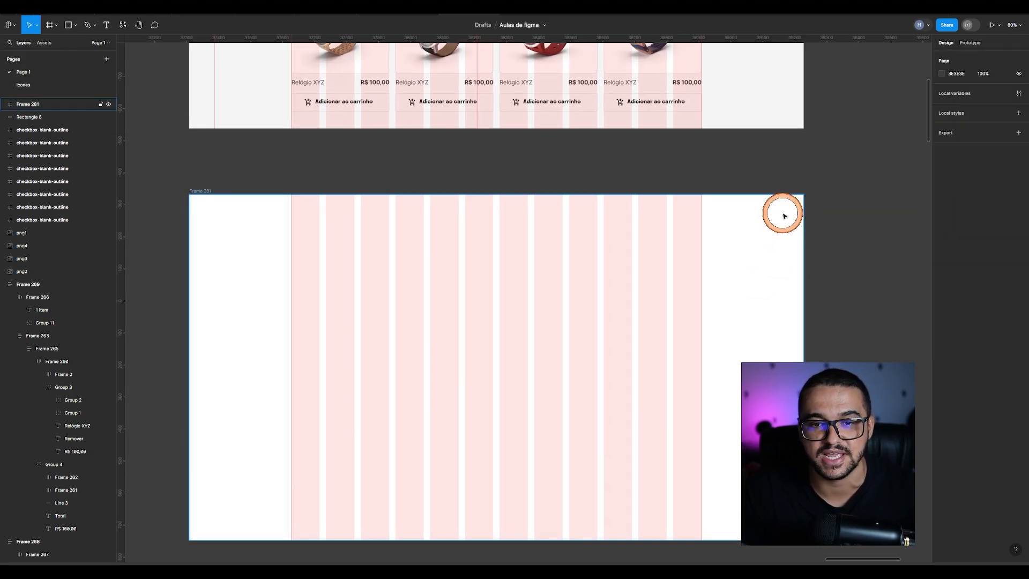
scroll(514, 179, "up", 7)
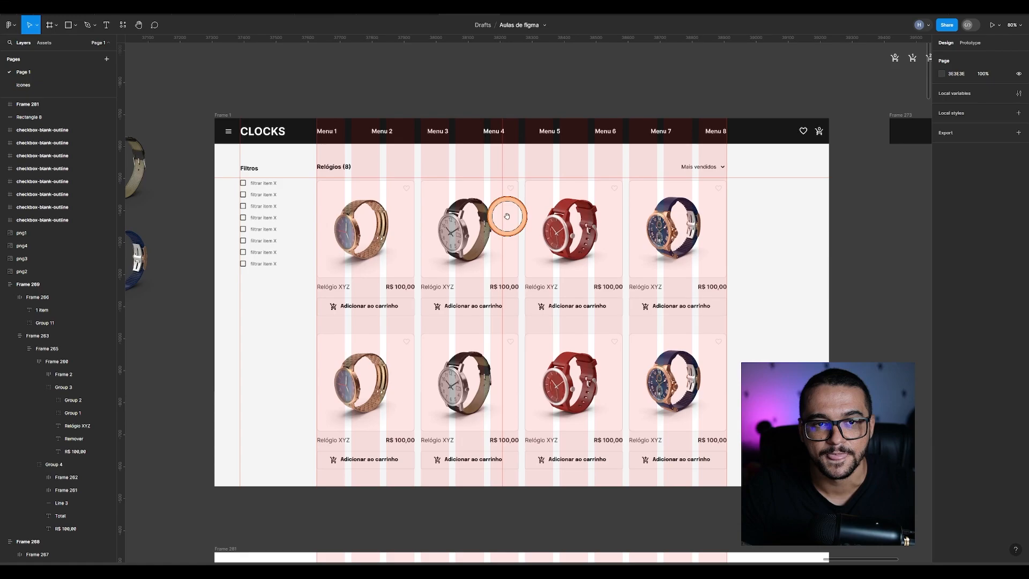
scroll(285, 125, "up", 2)
scroll(305, 123, "down", 2)
left_click(306, 132)
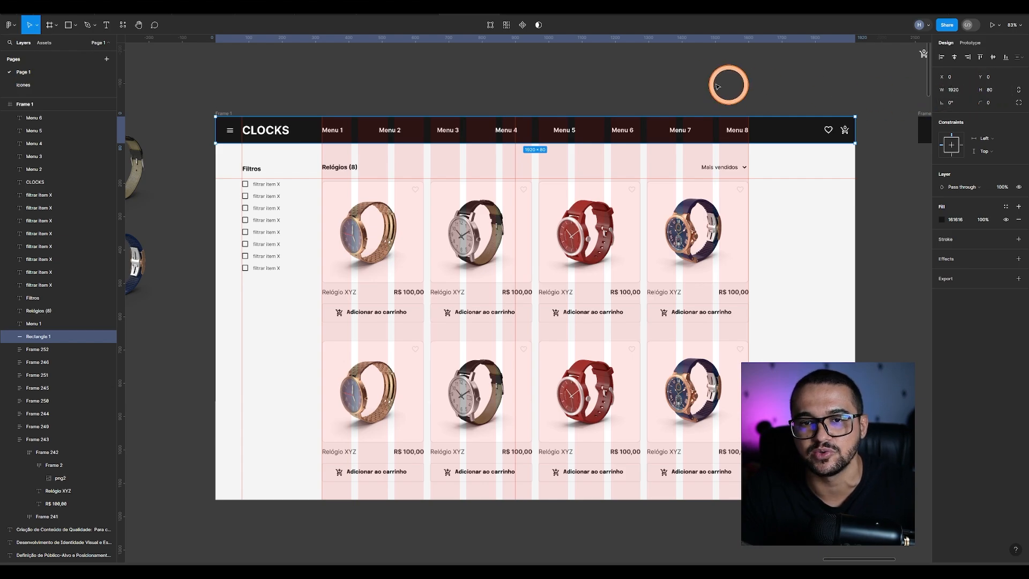
left_click(505, 98)
Step: Draw a rectangle in the blank frame, set its size to 1920 × 80 and place it at X 0, Y 0
scroll(414, 402, "down", 5)
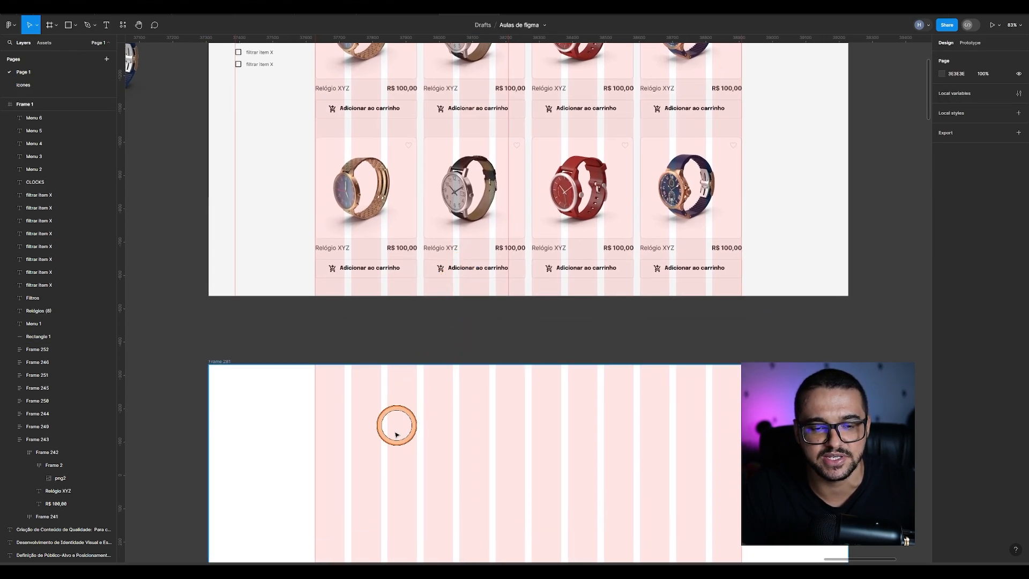
scroll(395, 420, "down", 5)
key("r")
left_click_drag(377, 185, 394, 205)
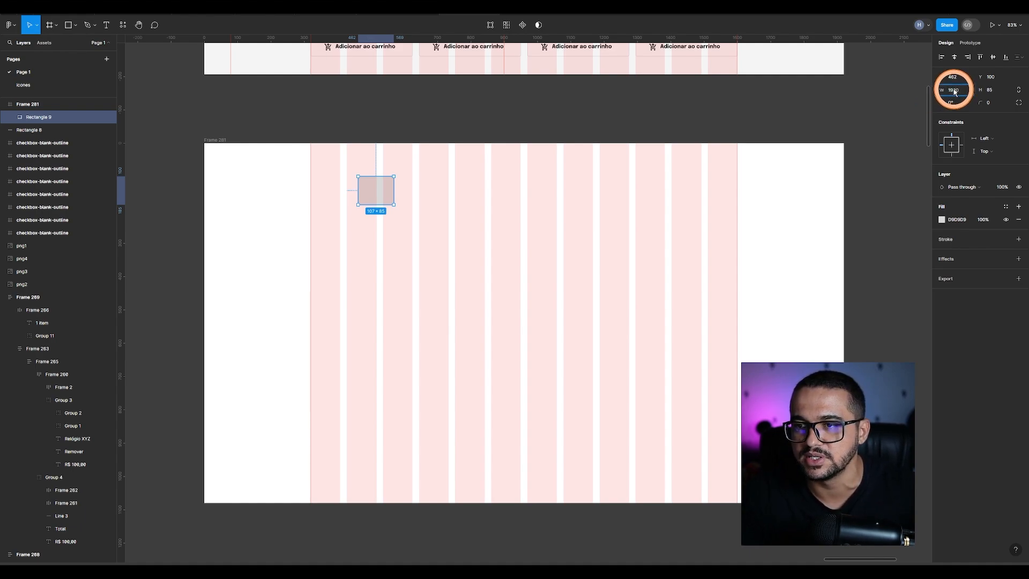
left_click(955, 93)
type("1920")
key("Tab")
type("80")
key("Return")
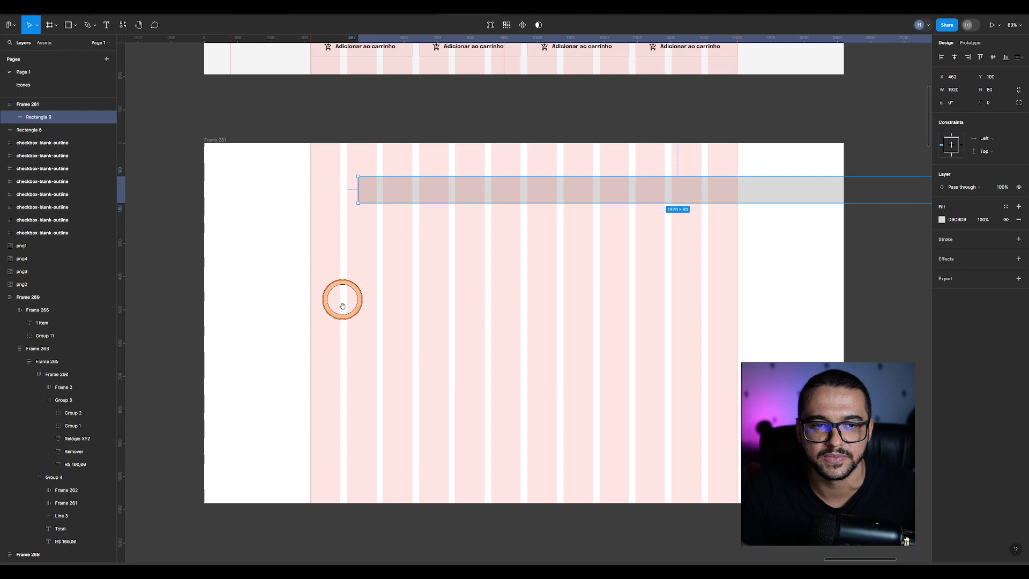
left_click_drag(346, 303, 454, 352)
left_click_drag(498, 239, 338, 220)
Step: Fill the new header rectangle with the black 161616 sampled from the CLOCKS page's header bar
scroll(315, 188, "up", 5)
scroll(348, 330, "down", 5)
scroll(740, 196, "up", 4)
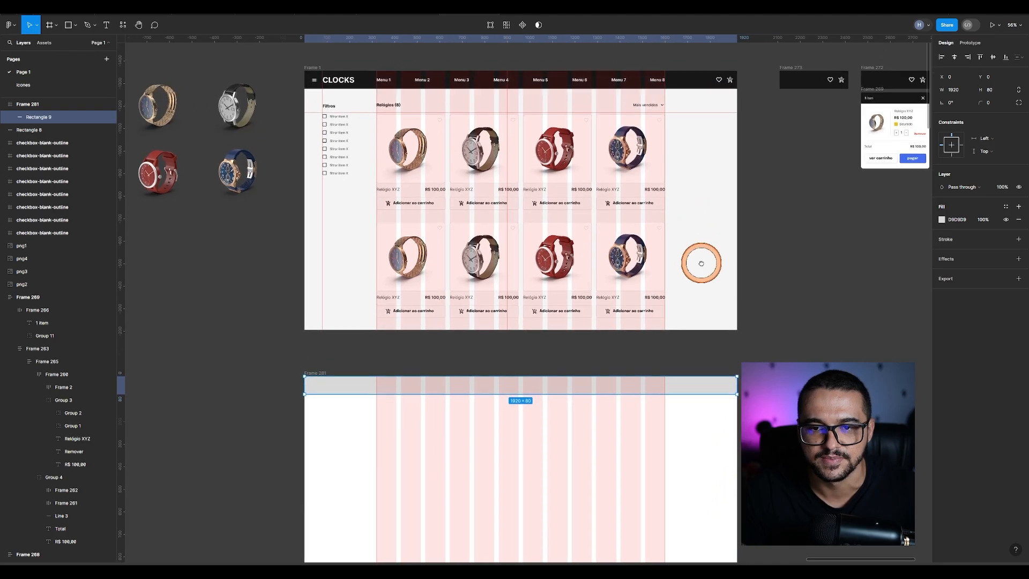
left_click_drag(689, 193, 753, 249)
scroll(756, 245, "down", 2)
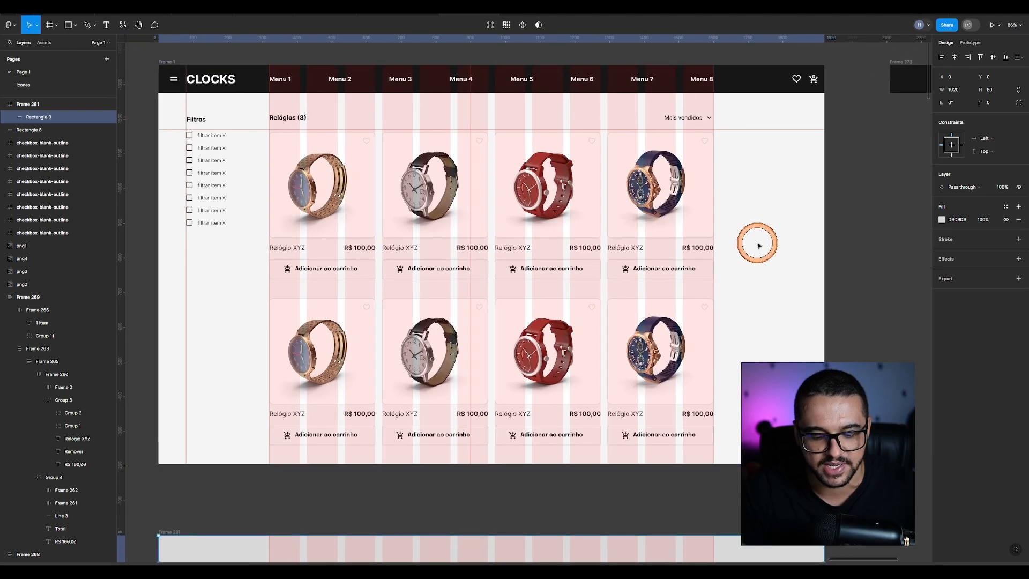
key("i")
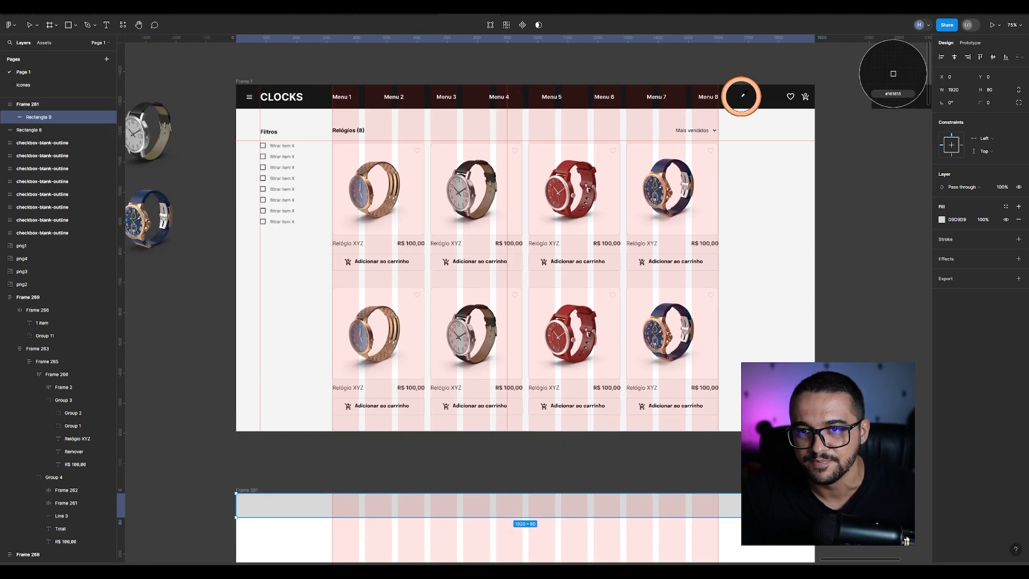
left_click(742, 95)
scroll(700, 336, "down", 4)
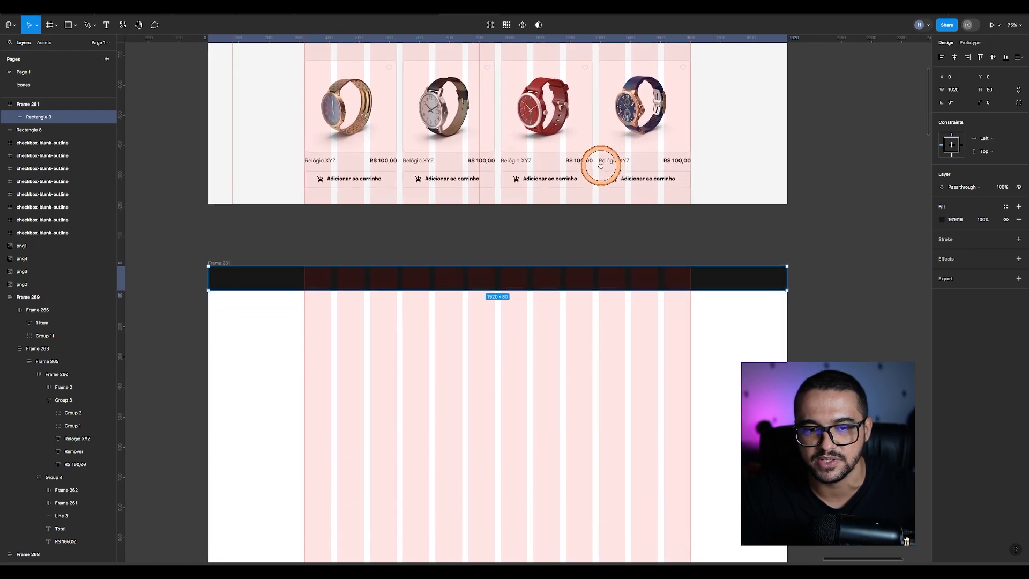
key("Escape")
Step: Toggle the visibility of the layout grids off and on again
scroll(370, 321, "down", 2)
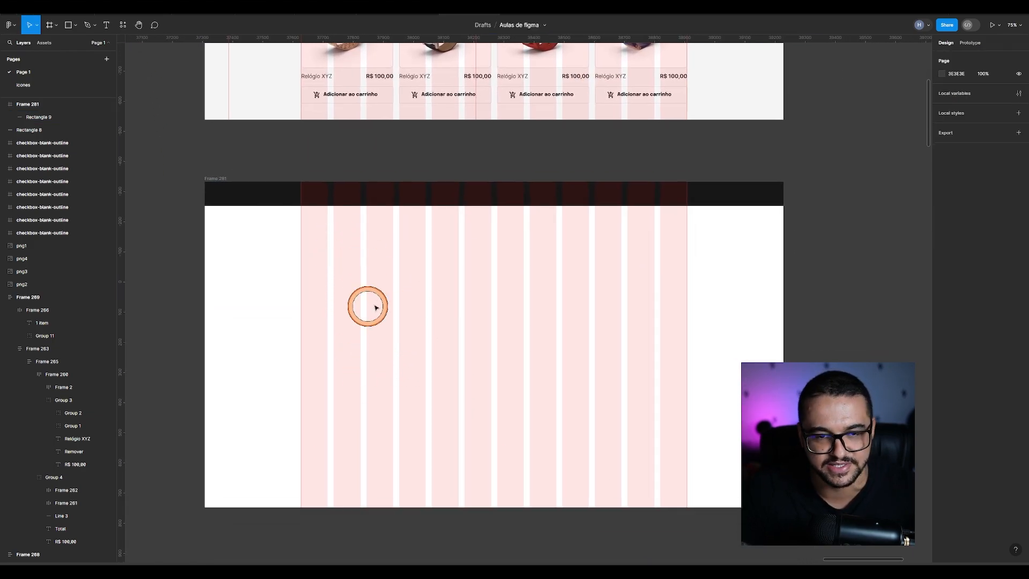
key("ctrl+g")
key("ctrl+g")
key("ctrl+g")
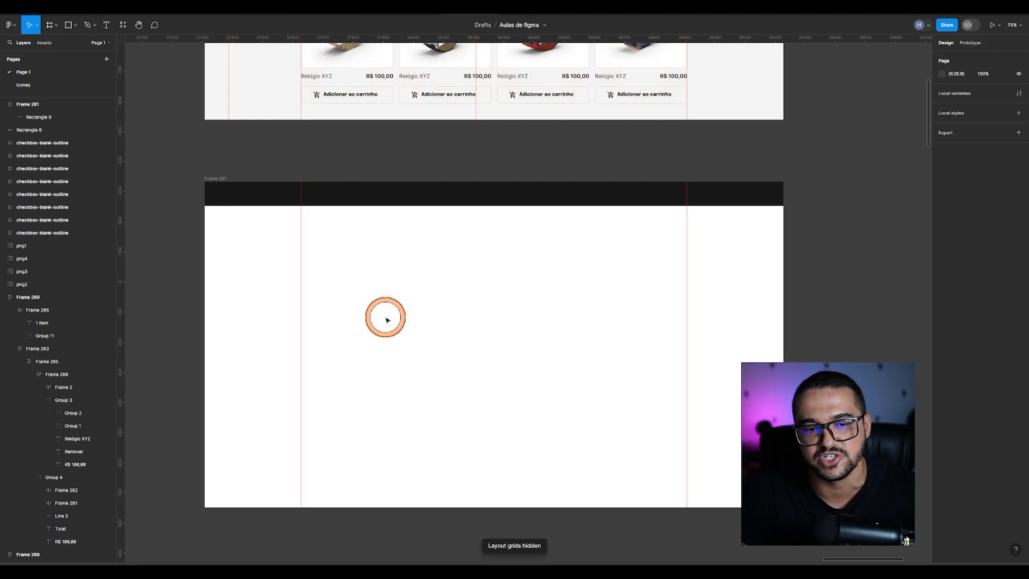
scroll(390, 307, "up", 3)
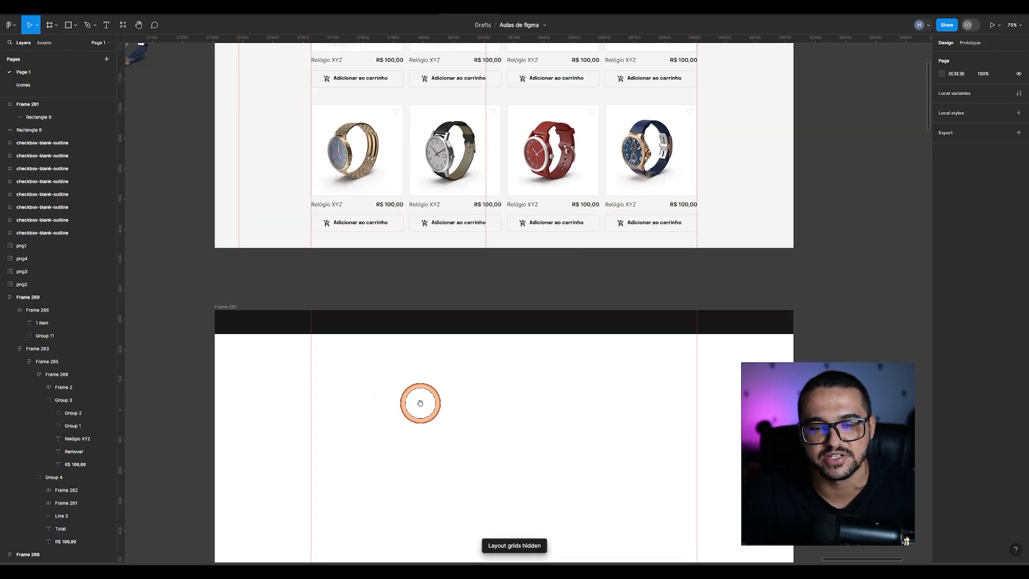
key("ctrl+g")
key("ctrl+g")
key("ctrl+g")
key("ctrl+g")
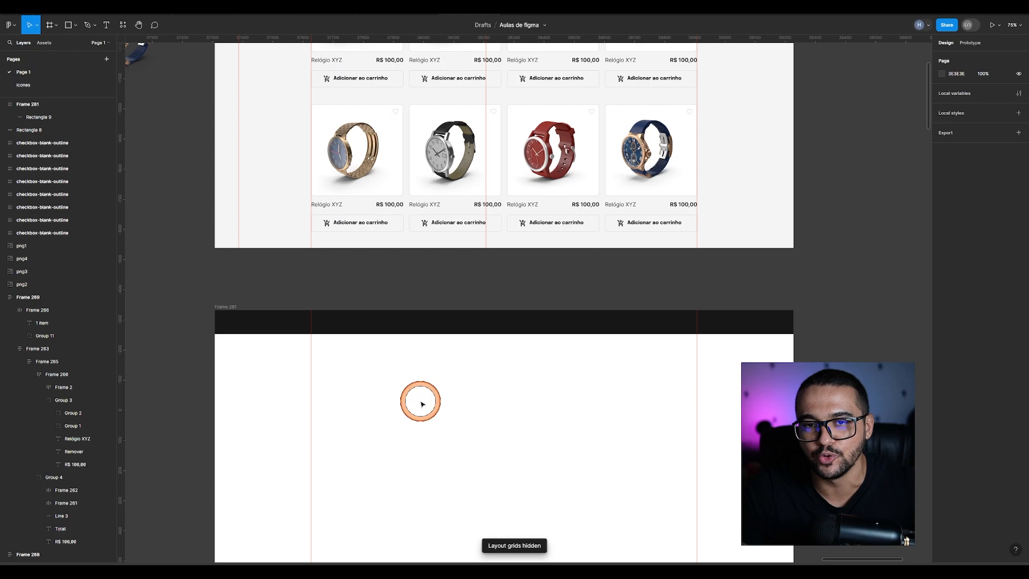
key("ctrl+g")
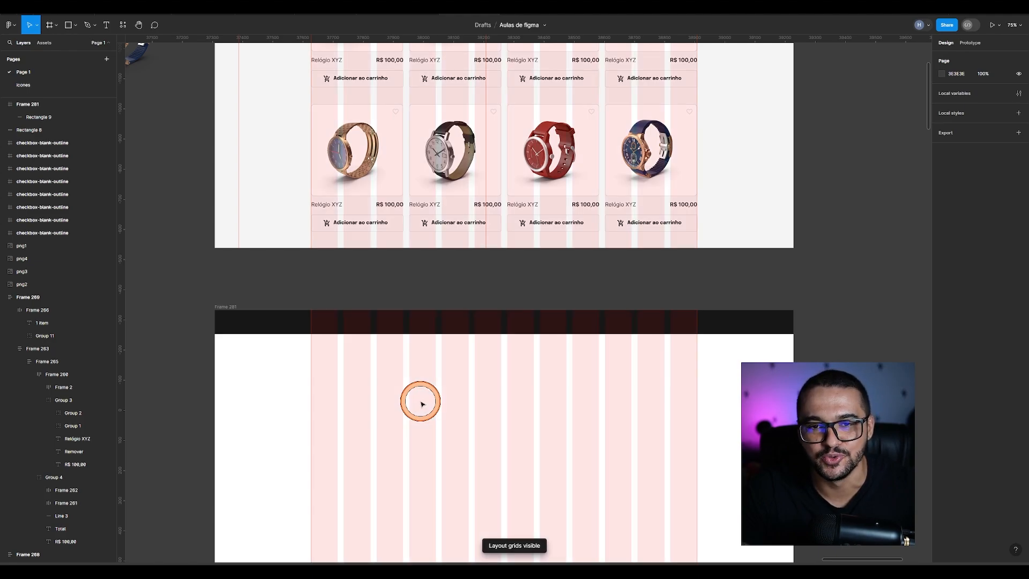
Step: Remove the vertical guides through the middle of the product cards and along the filter column of the CLOCKS page
scroll(421, 404, "up", 4)
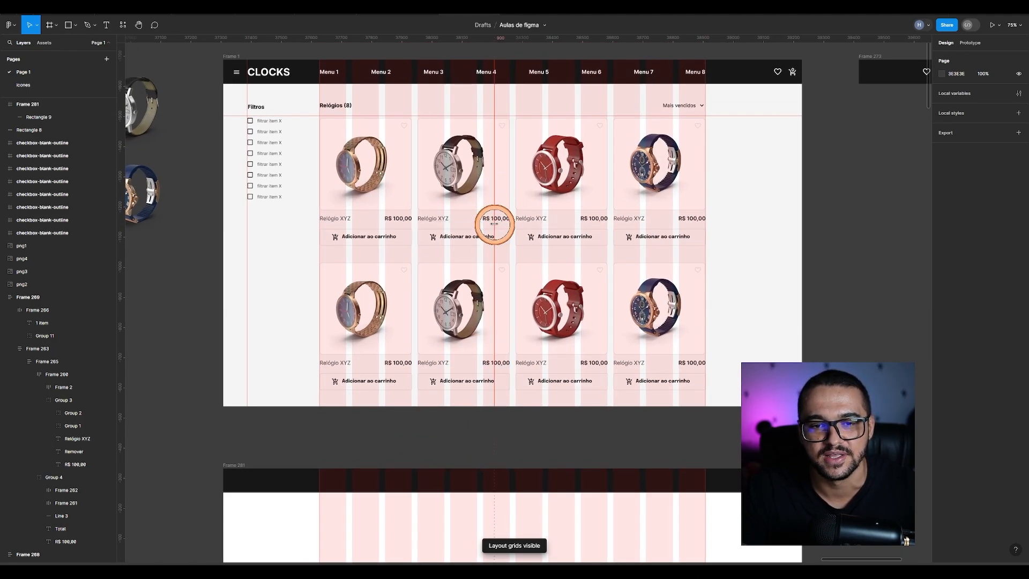
left_click_drag(492, 222, 47, 295)
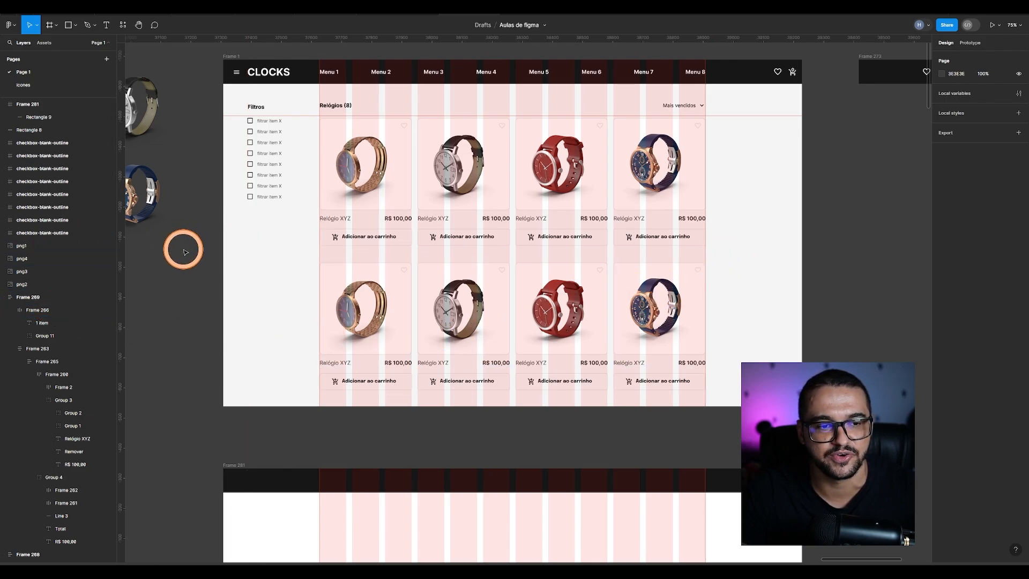
Step: Check the size and position of the hamburger menu icon and the CLOCKS title in the reference header
scroll(517, 100, "up", 3)
scroll(246, 277, "up", 2)
scroll(246, 276, "left", 3)
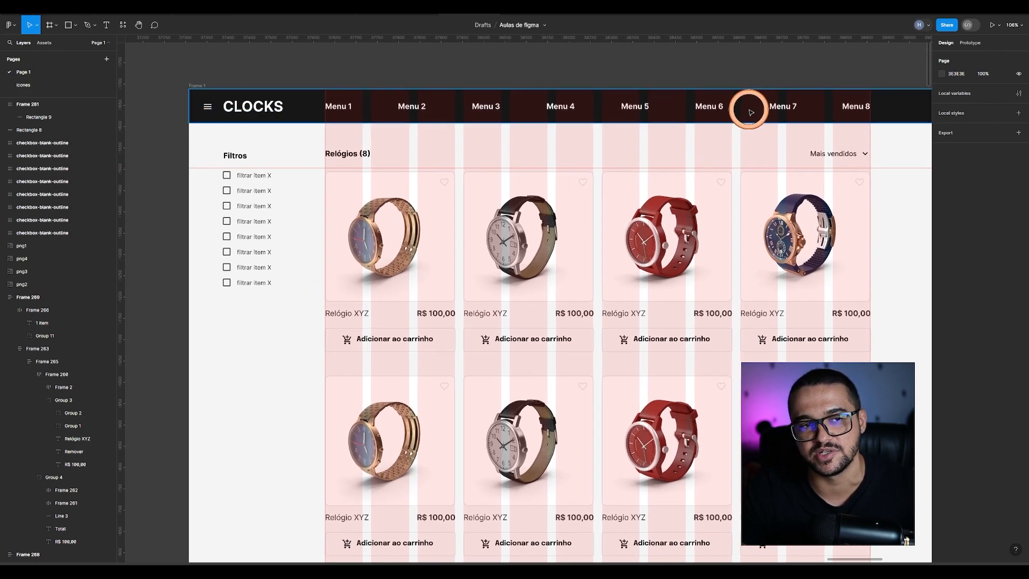
left_click(210, 109)
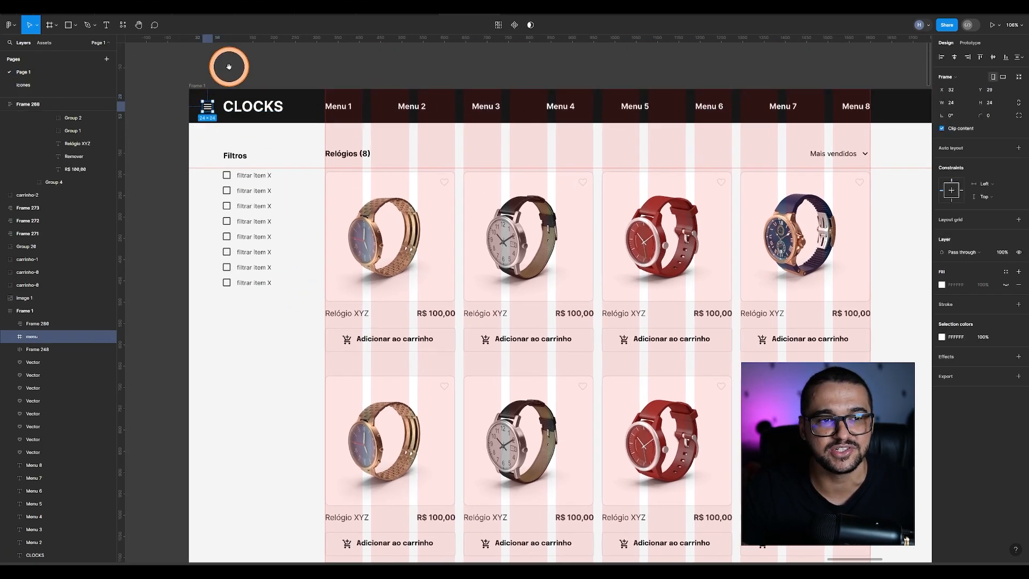
scroll(342, 120, "up", 3)
scroll(342, 120, "left", 3)
left_click(363, 166)
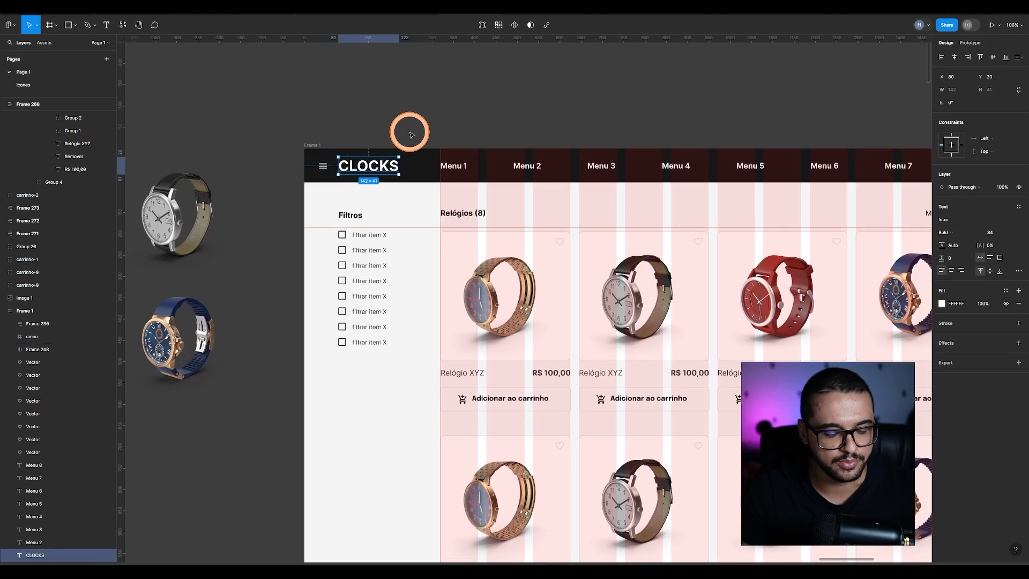
Step: Hide the layout grids and remove the horizontal guide above the product cards
key("shift+g")
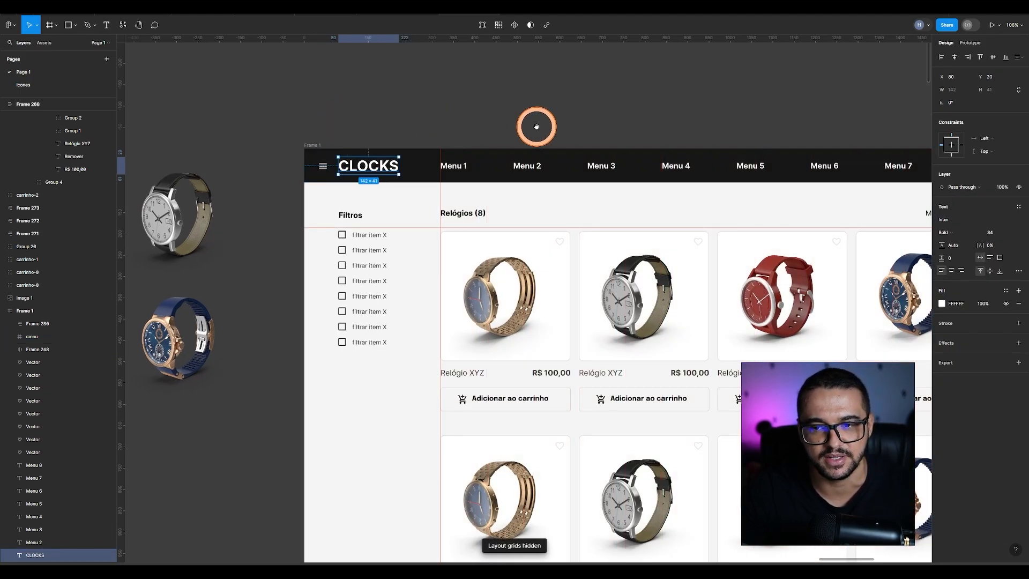
left_click_drag(538, 128, 502, 118)
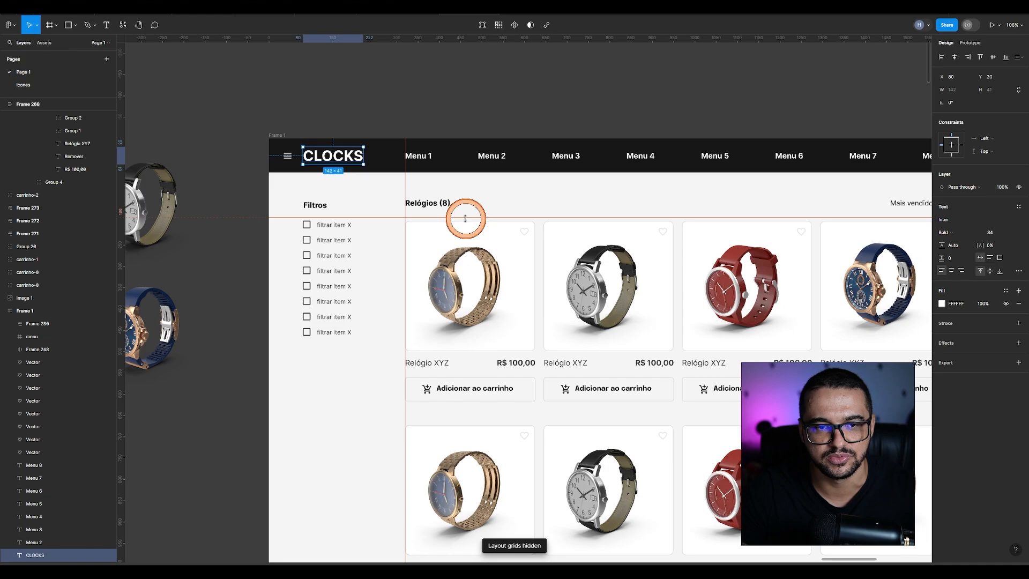
left_click_drag(466, 217, 486, 15)
left_click(461, 111)
left_click_drag(539, 122, 503, 82)
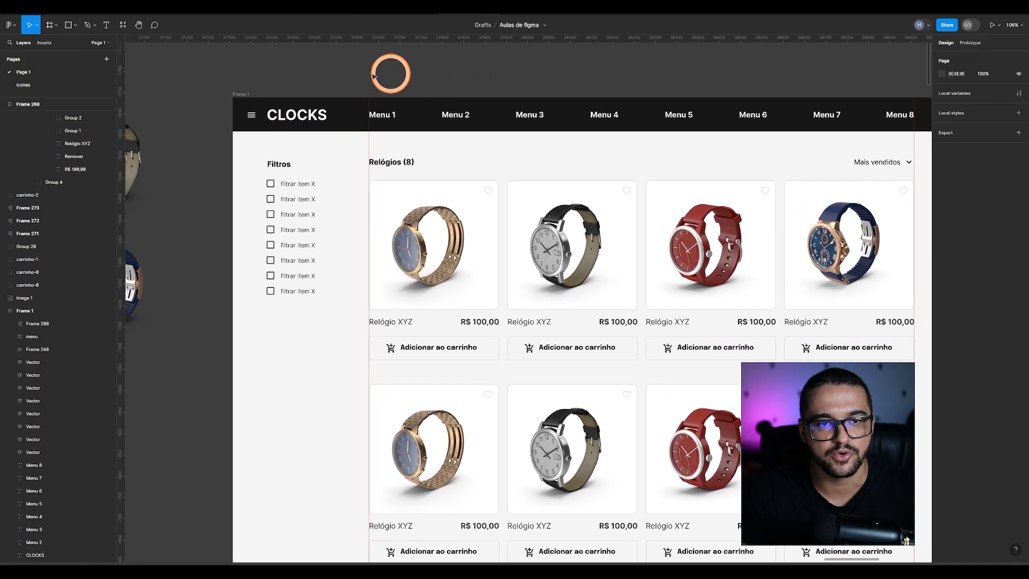
Step: Review the CLOCKS title's text settings and the menu icon's frame properties, including the overall page layout
left_click(285, 117)
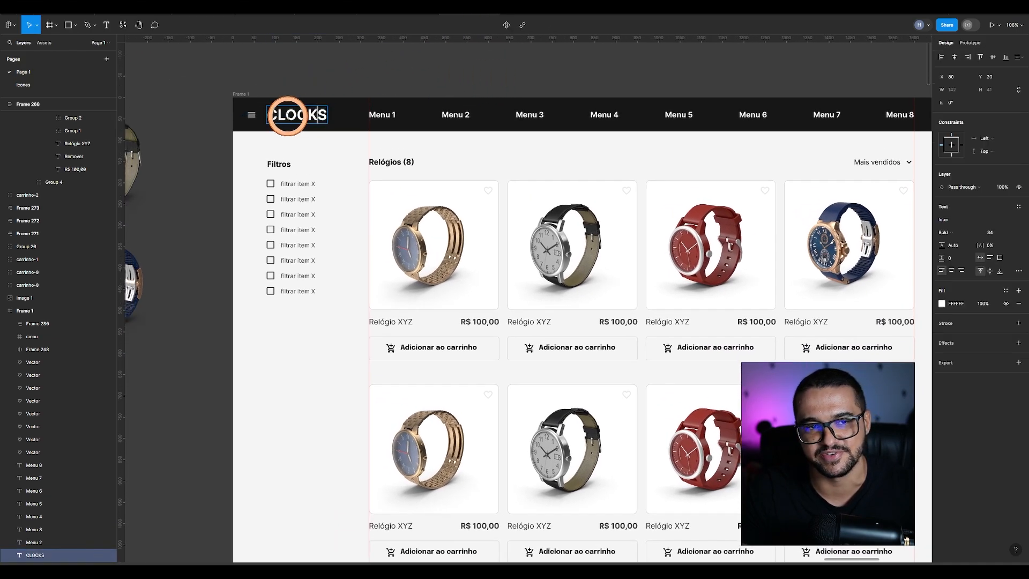
left_click(251, 117)
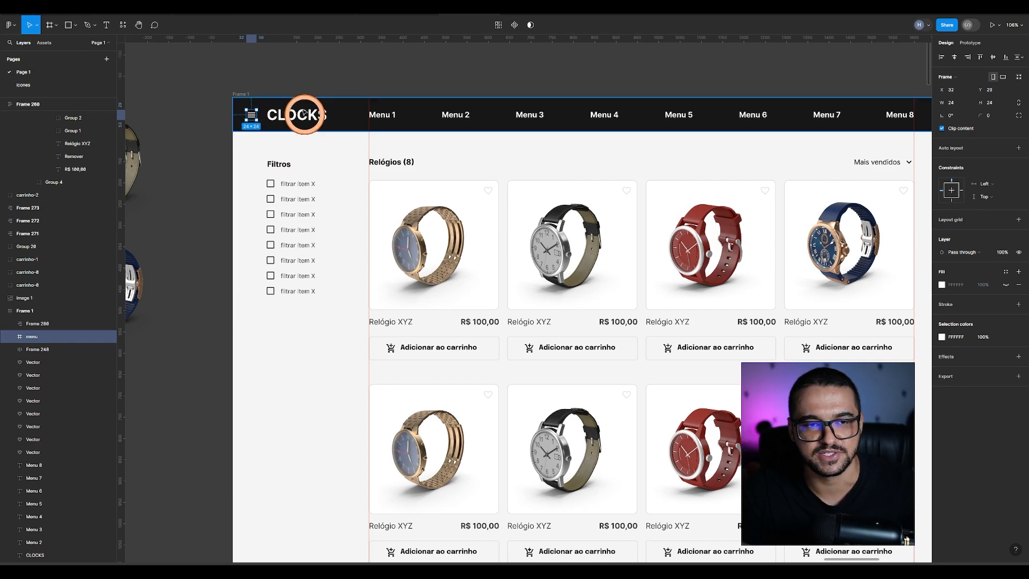
left_click(289, 88)
left_click_drag(401, 198, 322, 192)
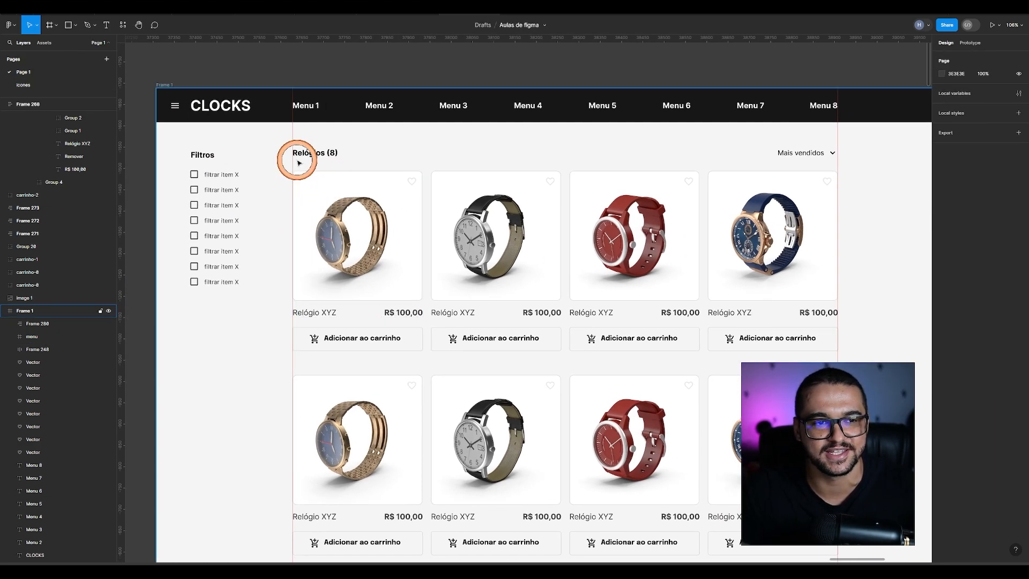
scroll(298, 162, "down", 3)
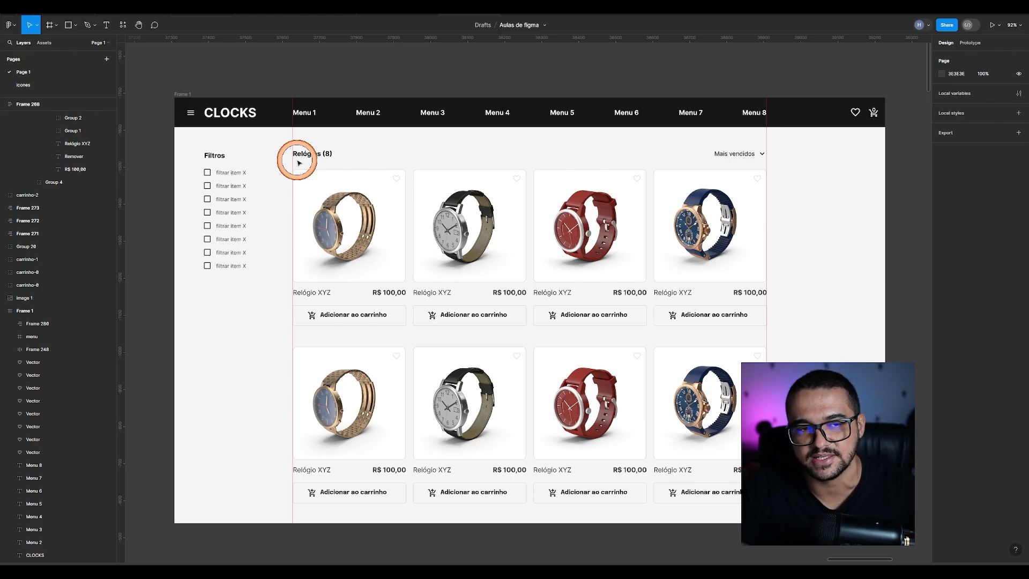
left_click_drag(220, 83, 349, 154)
right_click(340, 125)
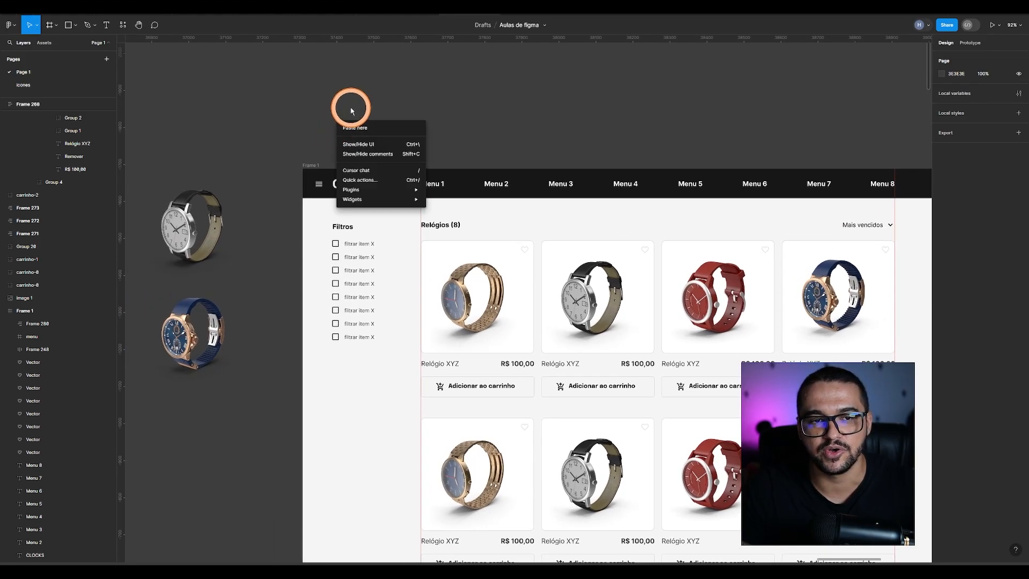
left_click(346, 108)
right_click(344, 100)
mouse_move(377, 176)
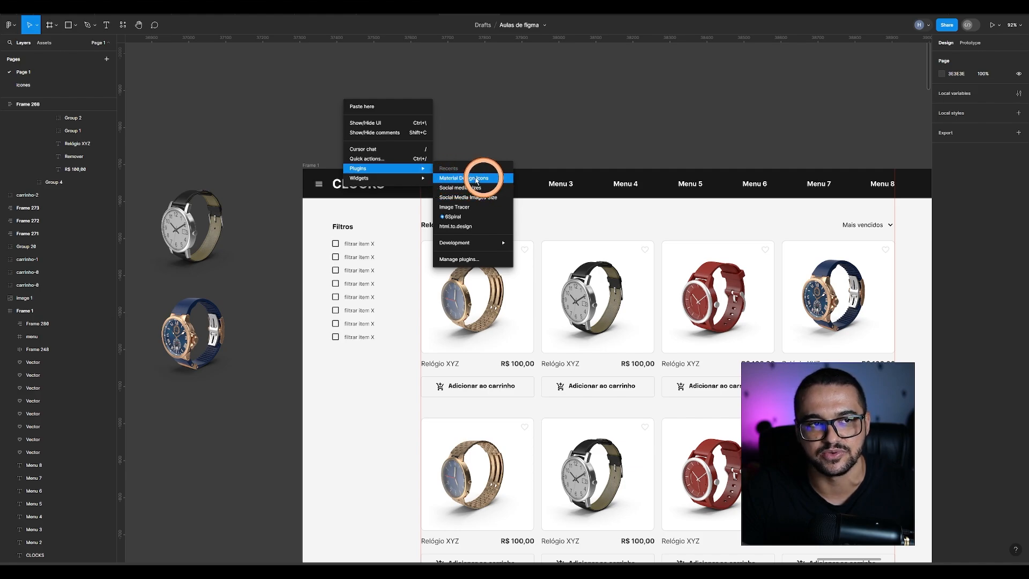
left_click(239, 117)
Step: Search the available plugins for "material design icons"
left_click(123, 25)
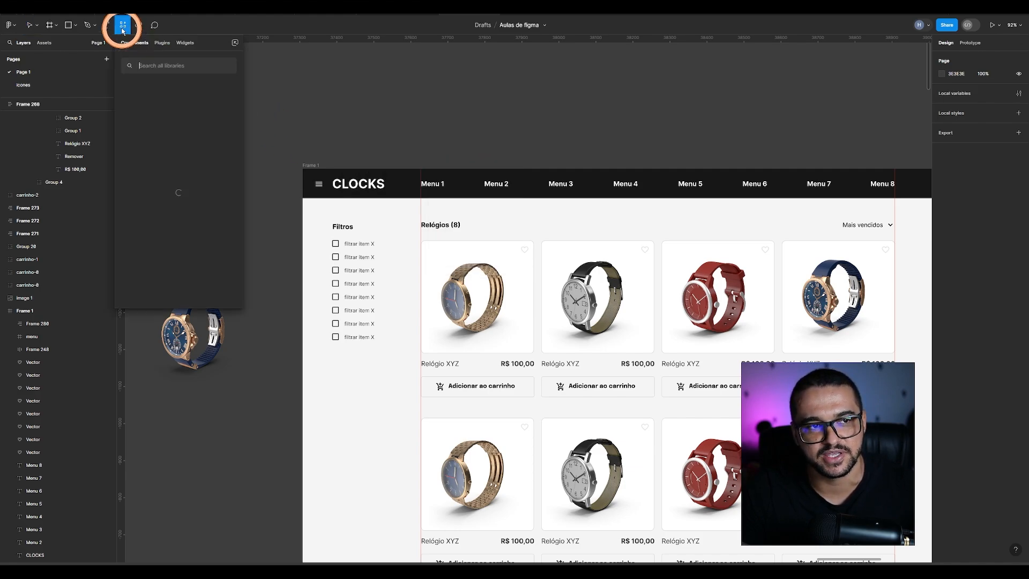
left_click(161, 42)
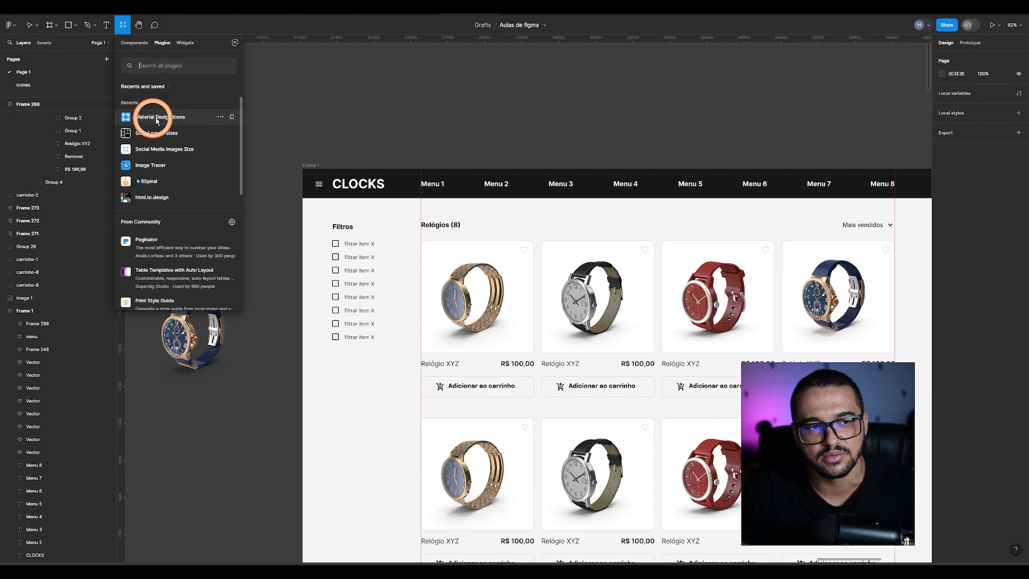
type("mater")
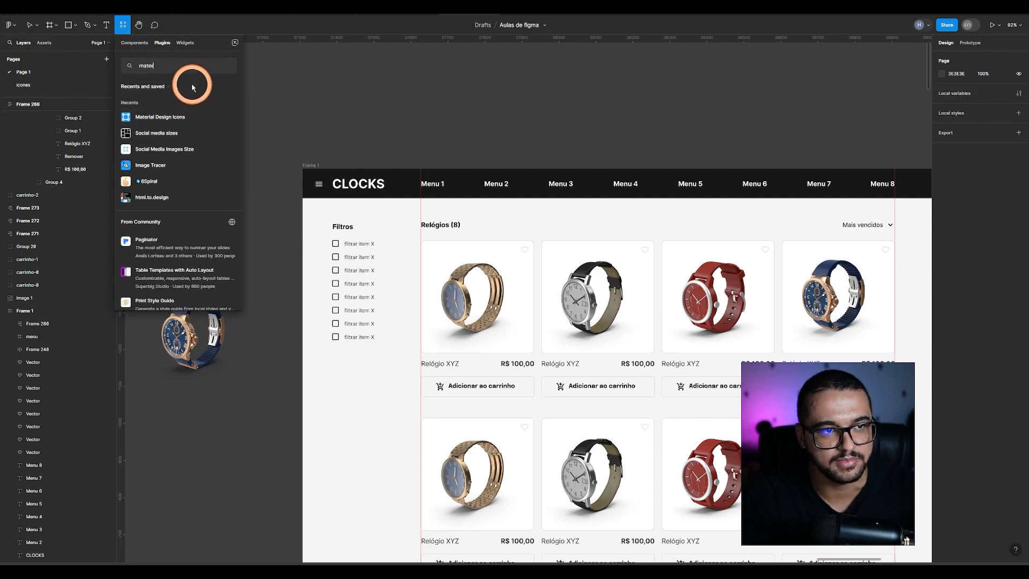
type("ial design icons")
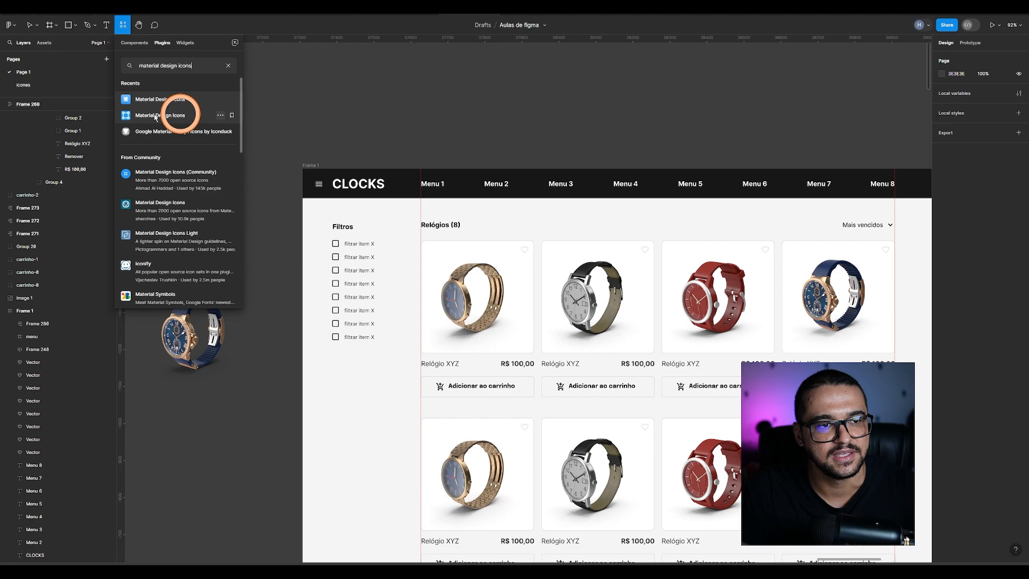
Step: Run the Material Design Icons plugin from the recent plugins
right_click(385, 105)
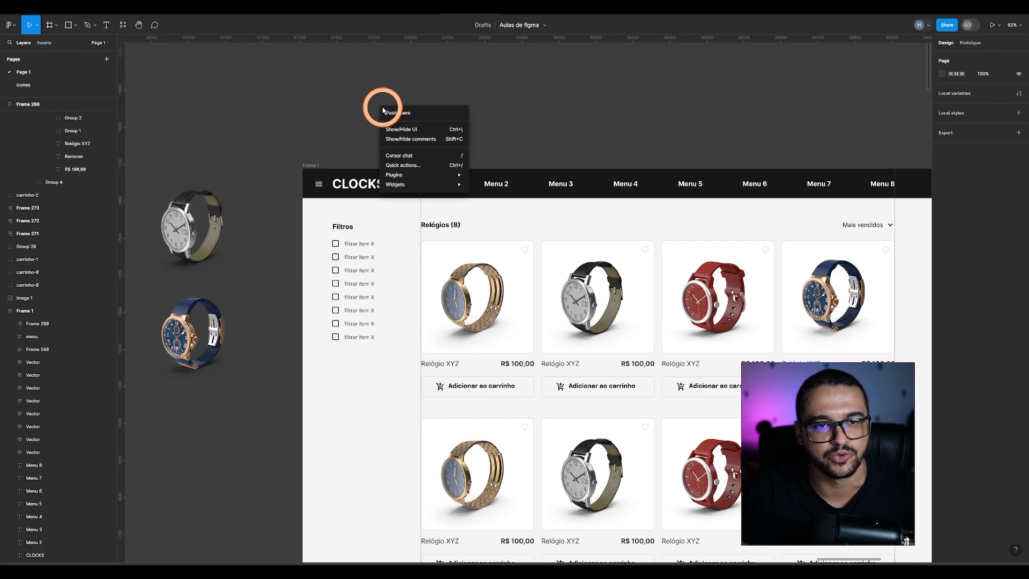
mouse_move(395, 175)
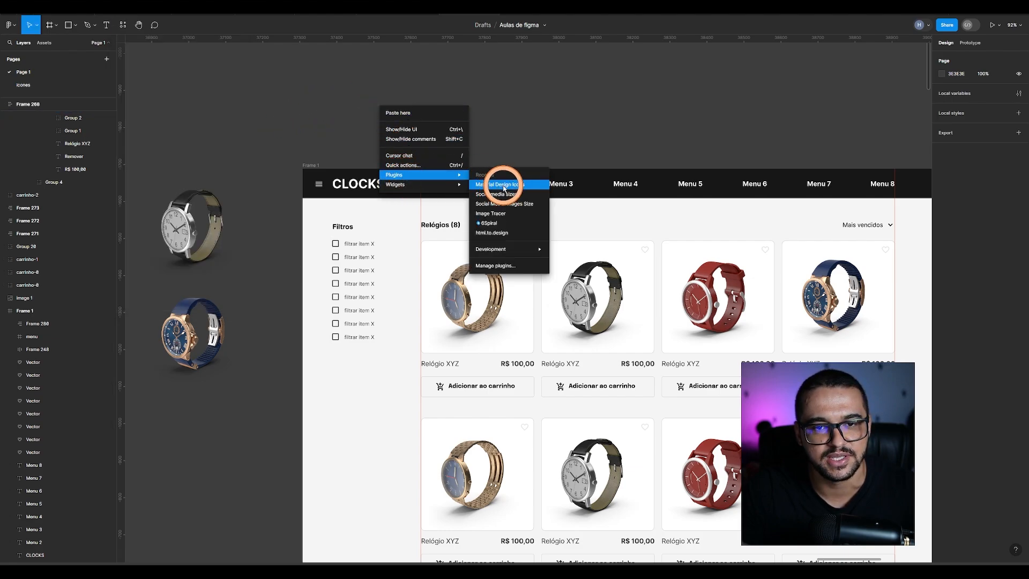
left_click(504, 185)
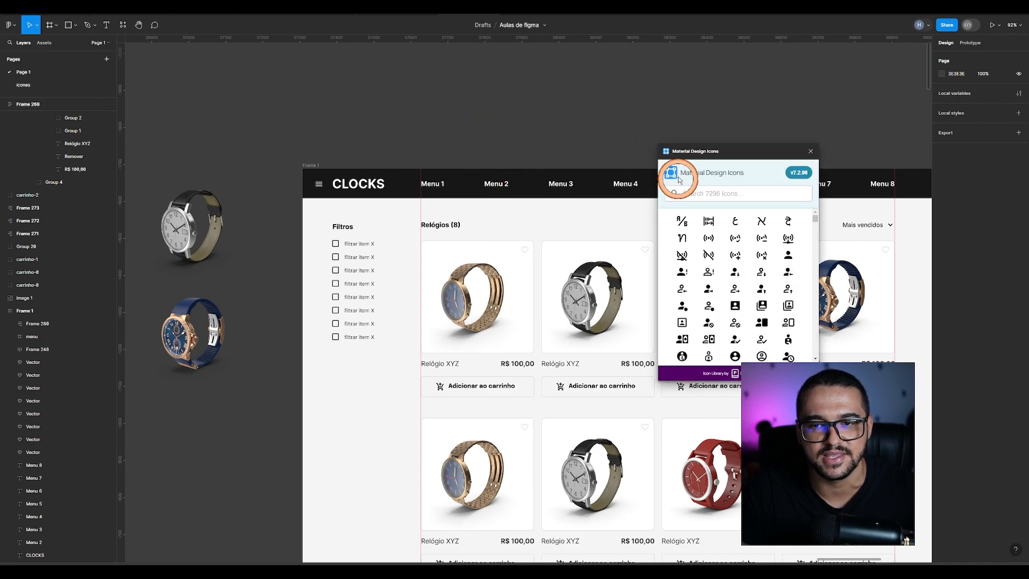
Step: Launch Material Design Icons again from the plugin search results and move its window over the CLOCKS page's header
left_click(124, 25)
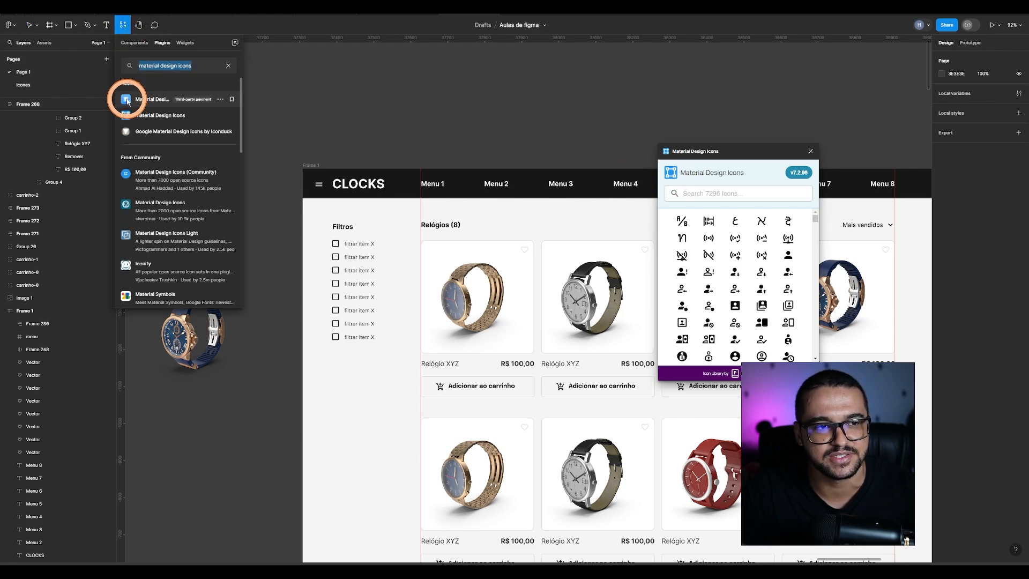
left_click(147, 117)
left_click_drag(552, 120, 574, 147)
left_click_drag(724, 151, 508, 109)
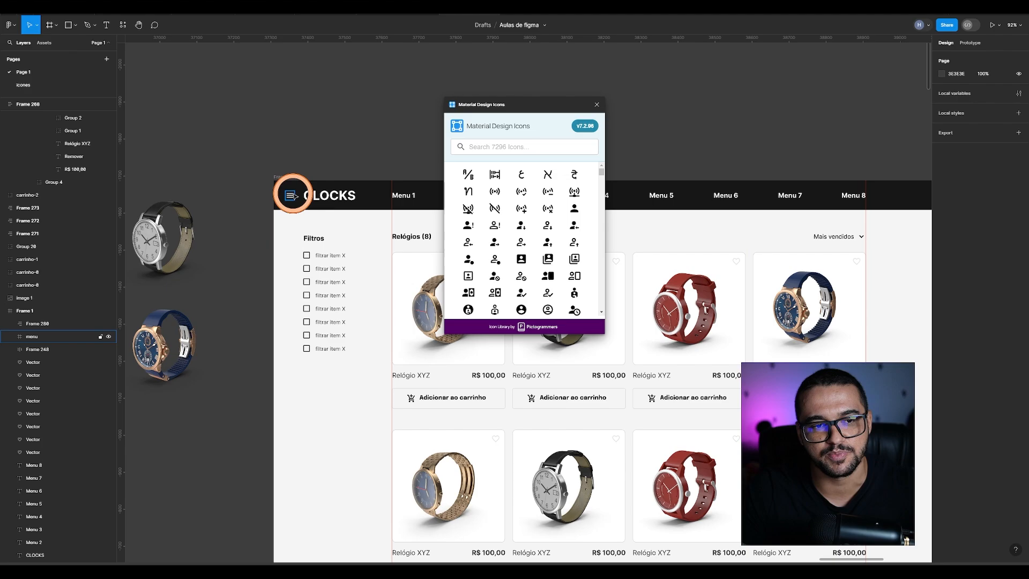
Step: Search the icon library for "menu" and insert the three-line menu icon onto the empty canvas above the store page
left_click(291, 196)
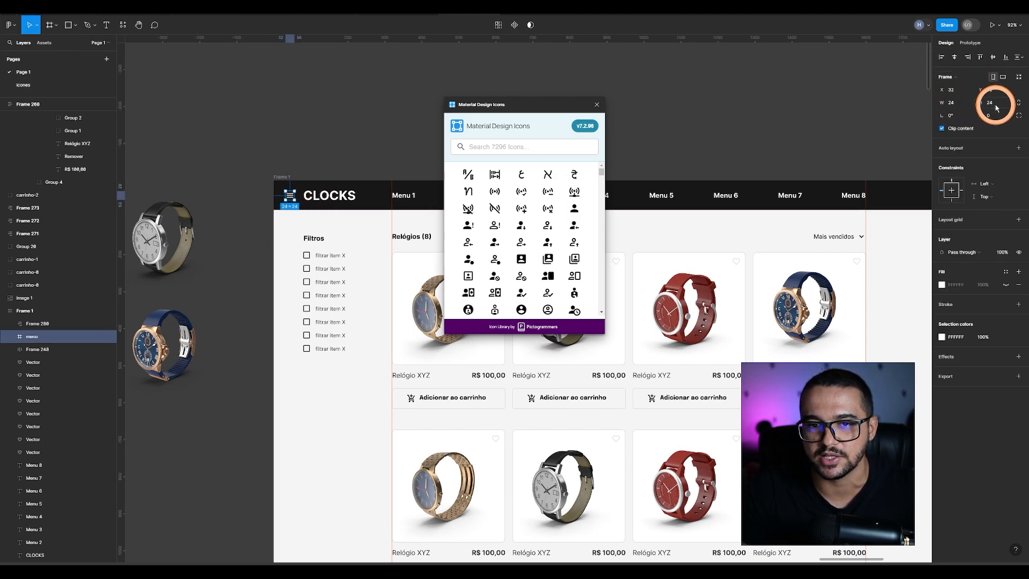
left_click_drag(510, 104, 631, 105)
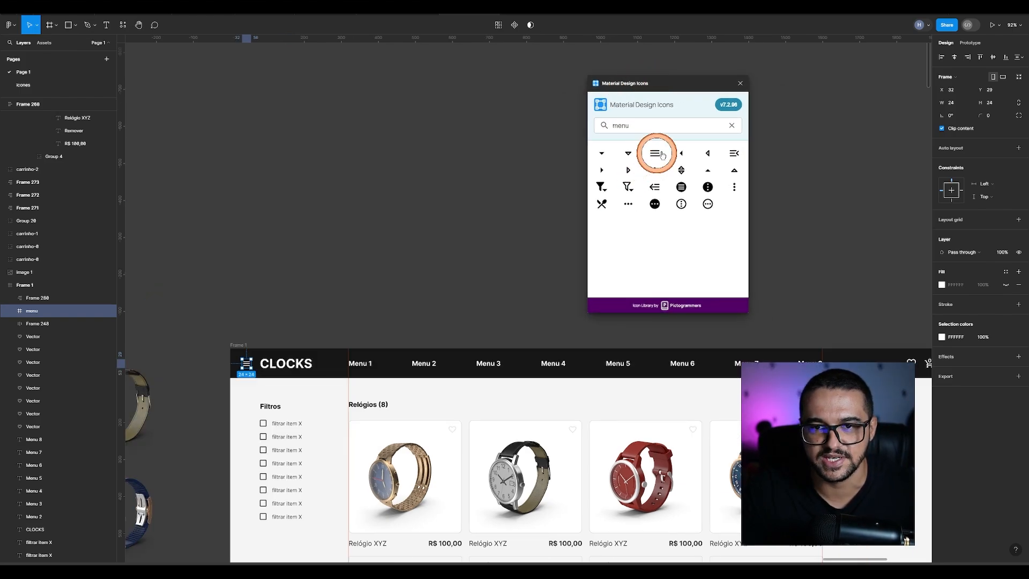
left_click(655, 154)
left_click(547, 285)
scroll(530, 303, "up", 6)
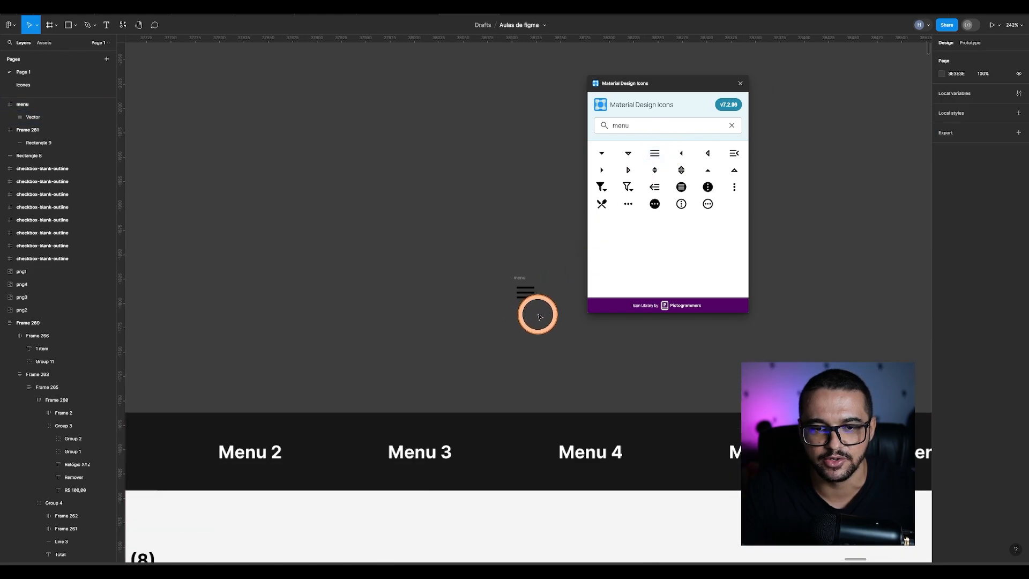
left_click(504, 260)
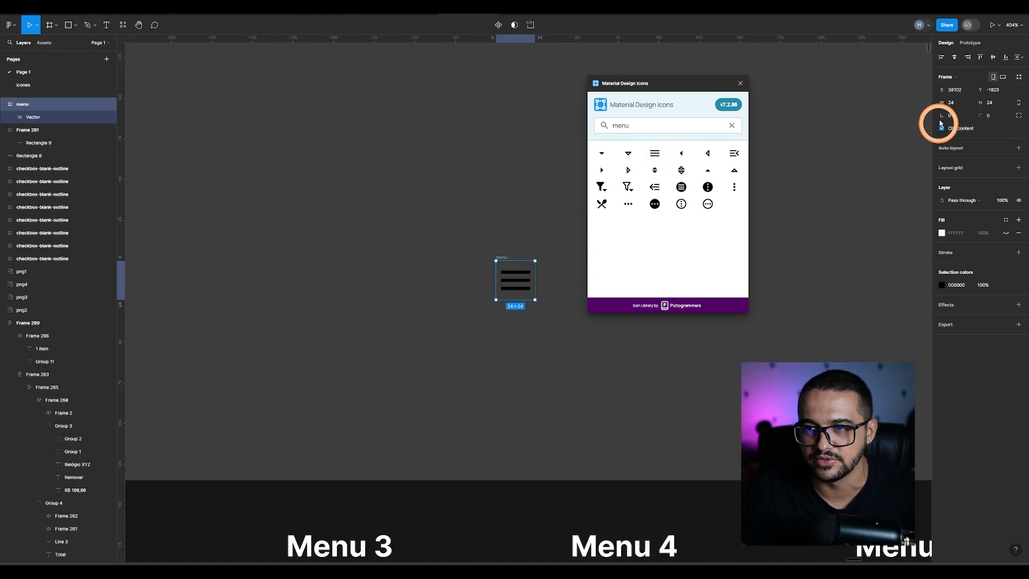
Step: Recolour the inserted menu icon to white (FFFFFF) and delete it from the canvas
scroll(423, 167, "down", 4)
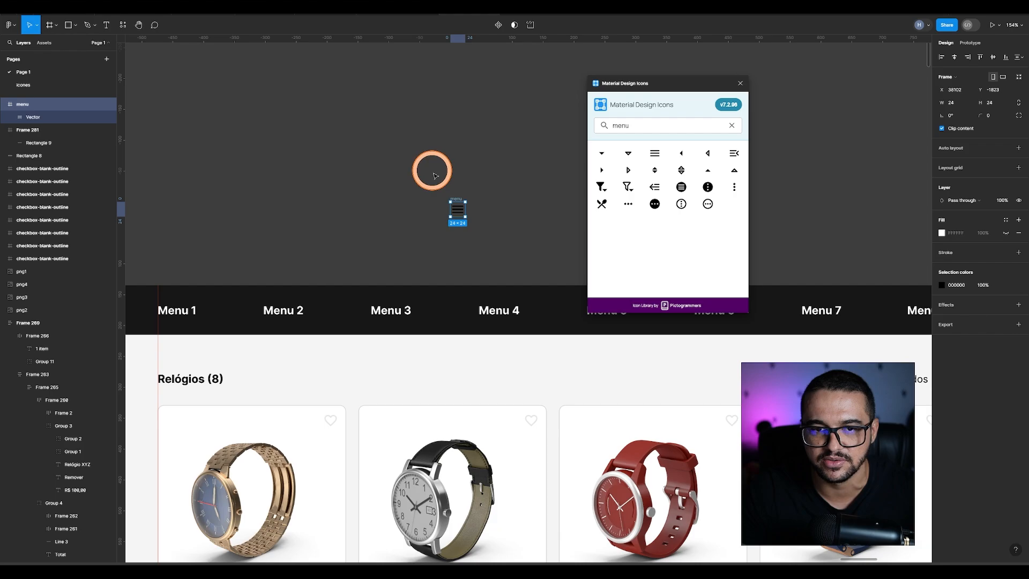
left_click_drag(379, 234, 527, 149)
left_click_drag(316, 151, 214, 202)
left_click_drag(492, 184, 408, 212)
scroll(409, 212, "up", 3)
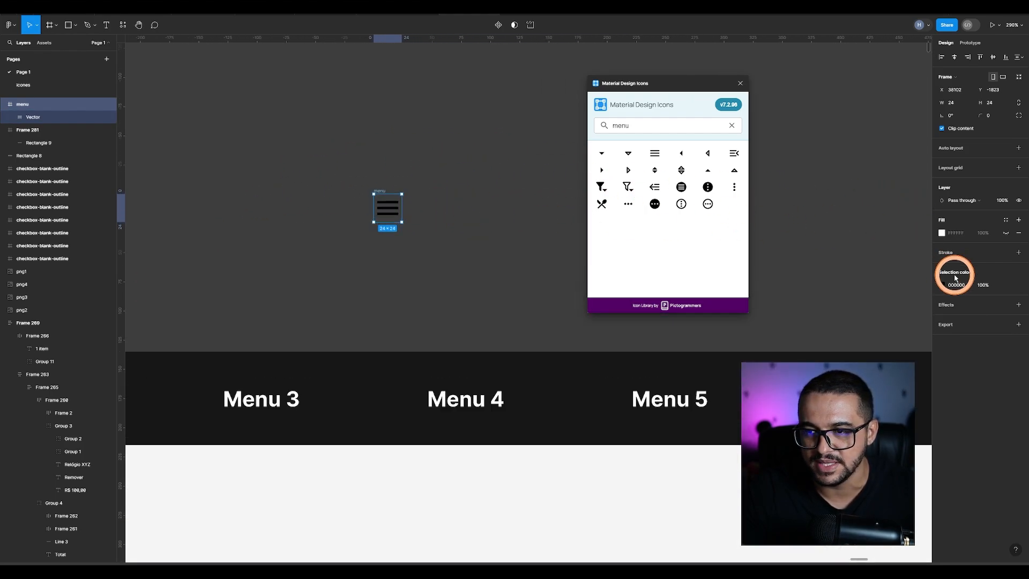
left_click(943, 287)
left_click_drag(857, 327, 810, 303)
left_click(809, 239)
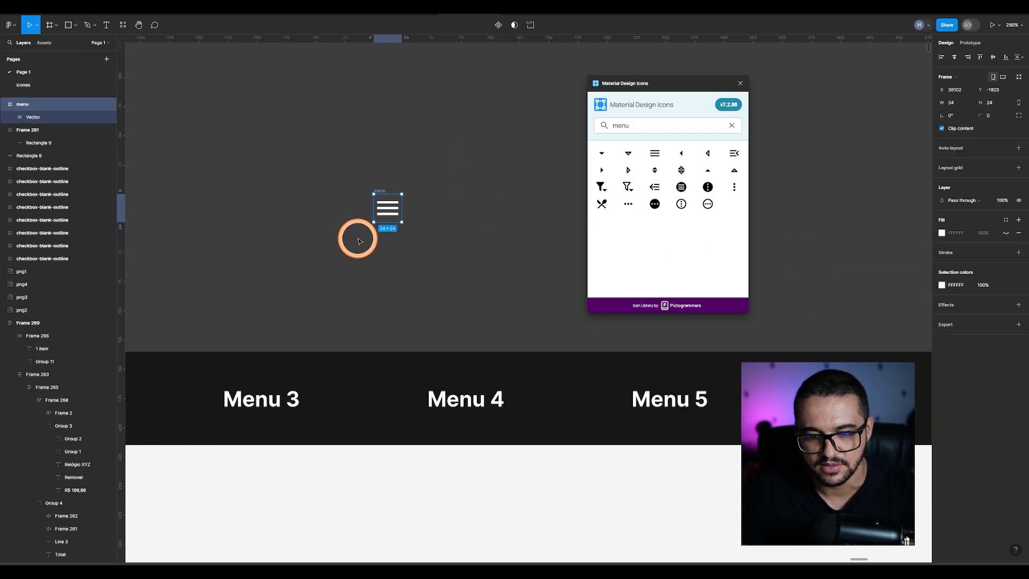
key("Delete")
Step: Copy the white menu icon from the CLOCKS header into Frame 281's black header bar
scroll(475, 193, "down", 5)
left_click_drag(293, 201, 486, 250)
scroll(352, 308, "up", 3)
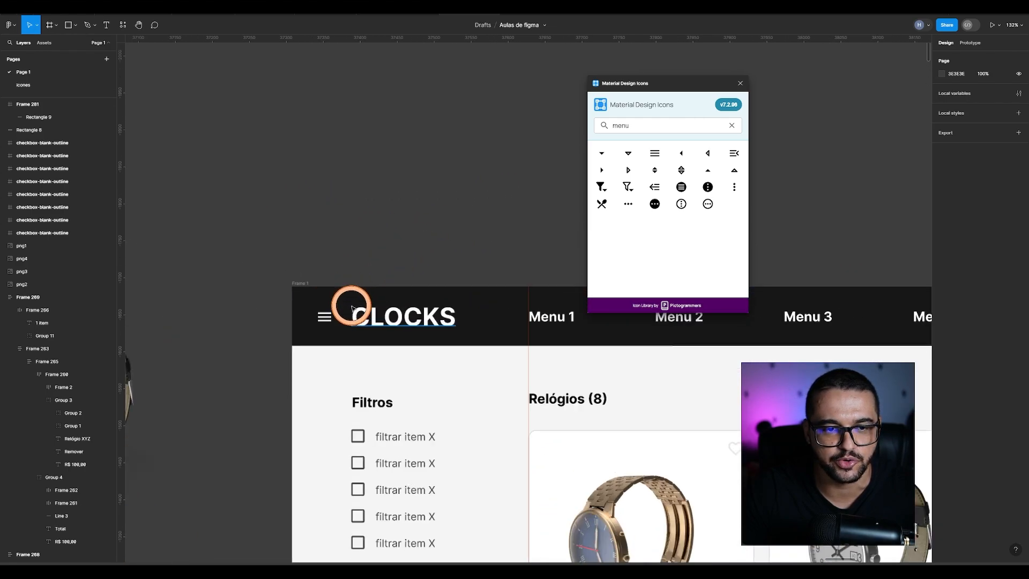
scroll(352, 309, "up", 1)
left_click(321, 321)
scroll(341, 317, "down", 3)
left_click_drag(341, 316, 337, 212)
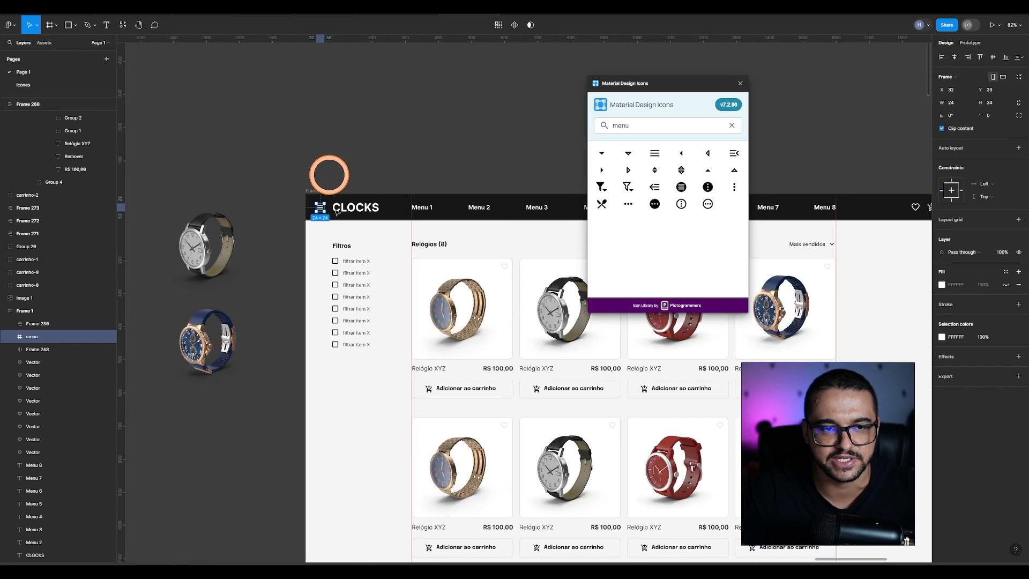
scroll(336, 212, "down", 10)
scroll(317, 377, "up", 5)
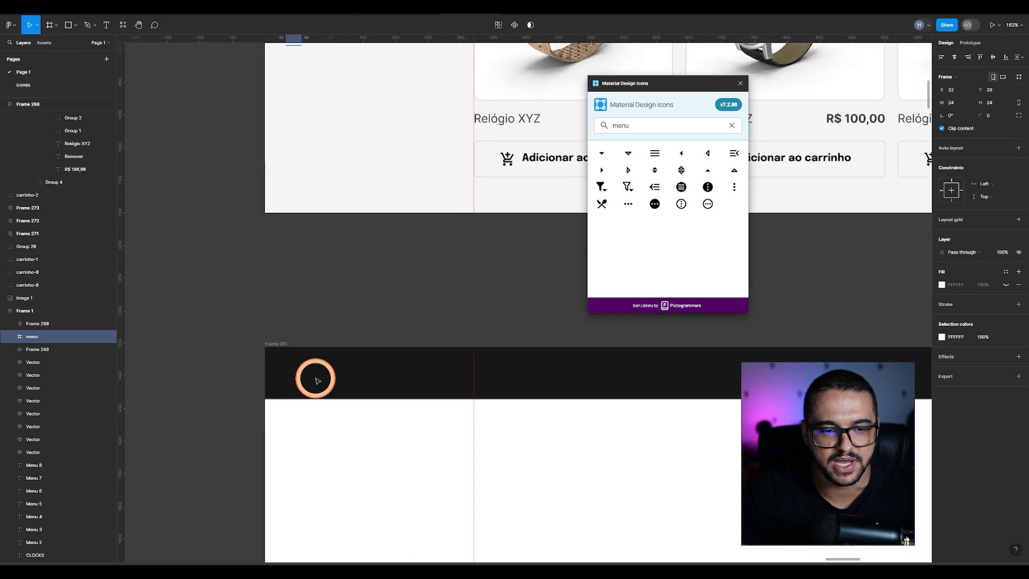
left_click(266, 341)
key("ctrl+v")
left_click(347, 317)
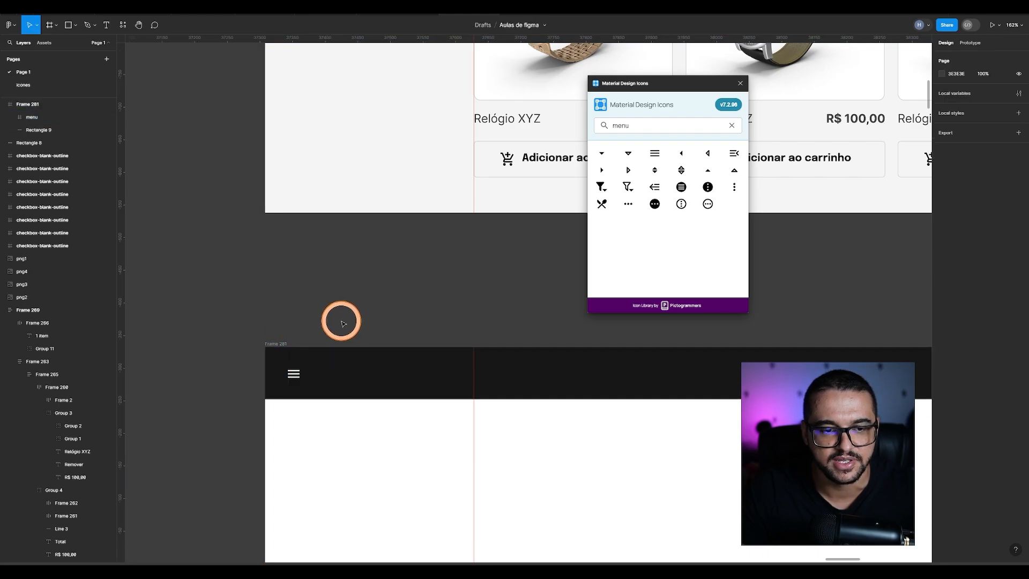
Step: Create a sample "clocks" text above the store page's header and delete it
scroll(327, 349, "down", 5)
scroll(395, 375, "up", 5)
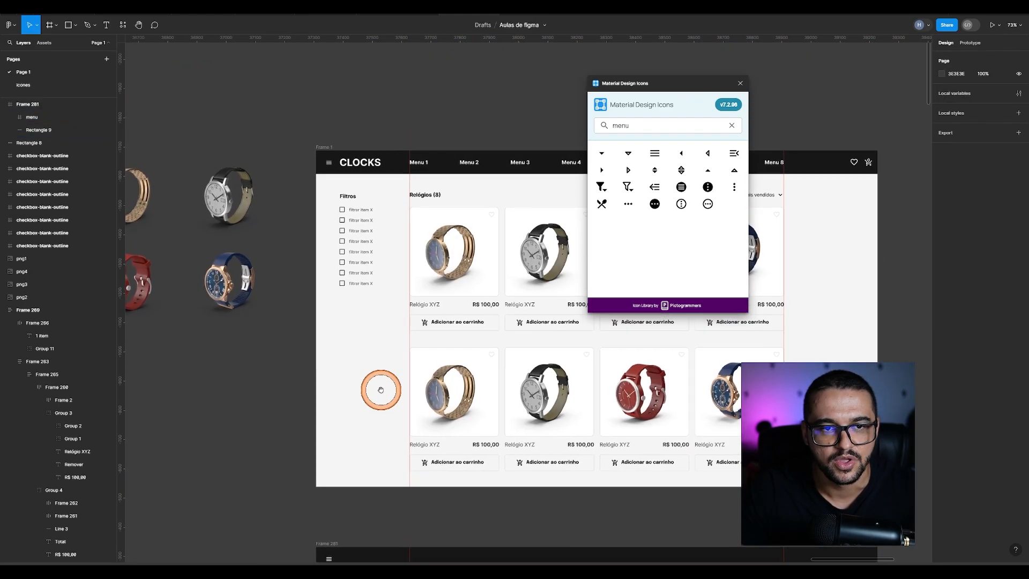
left_click(362, 155)
scroll(362, 157, "up", 3)
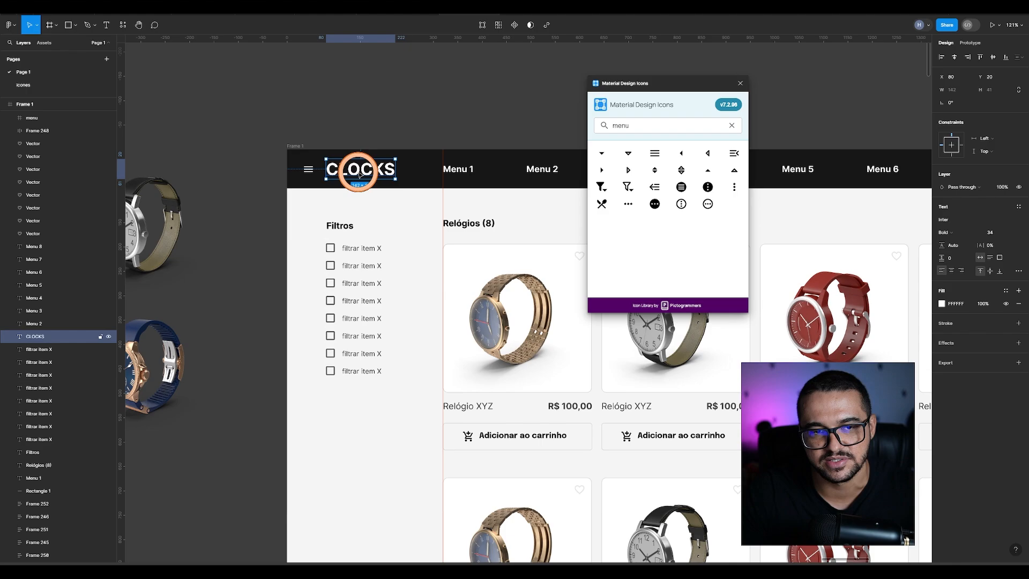
left_click(360, 212)
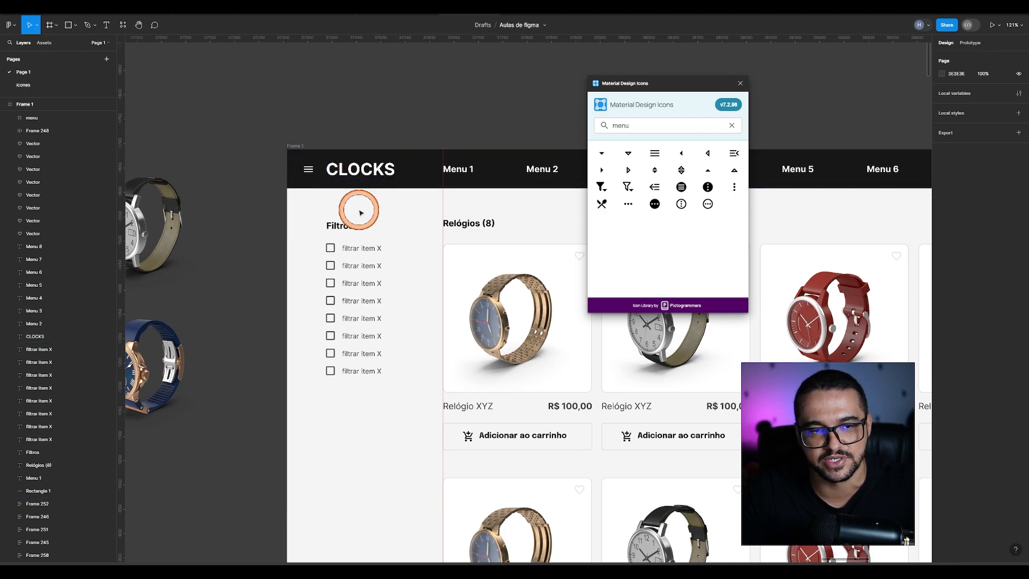
left_click(337, 176)
key("t")
left_click(331, 131)
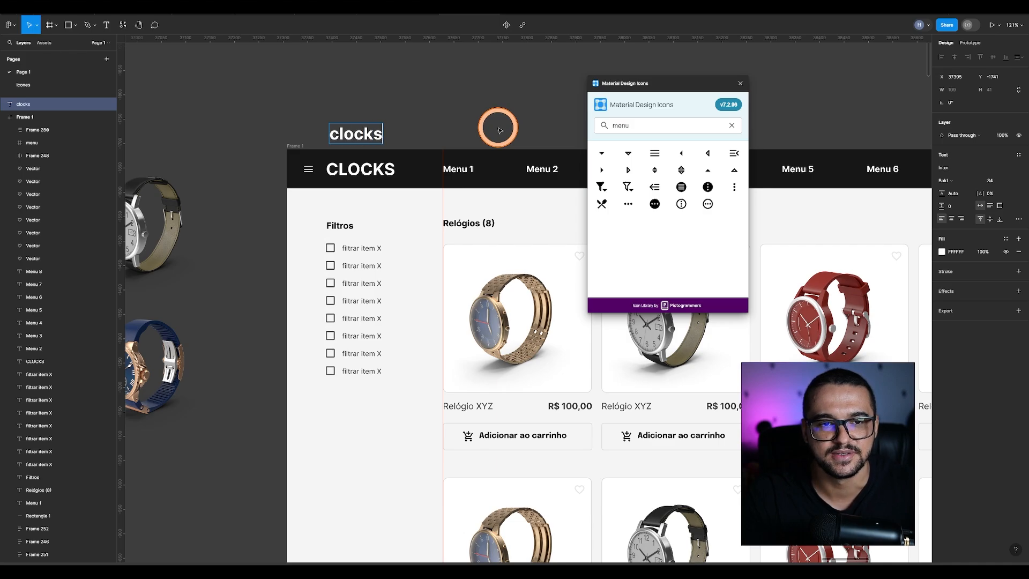
key("Escape")
key("Delete")
Step: Copy the CLOCKS title from the original header into Frame 281 beside its menu icon
left_click(364, 168)
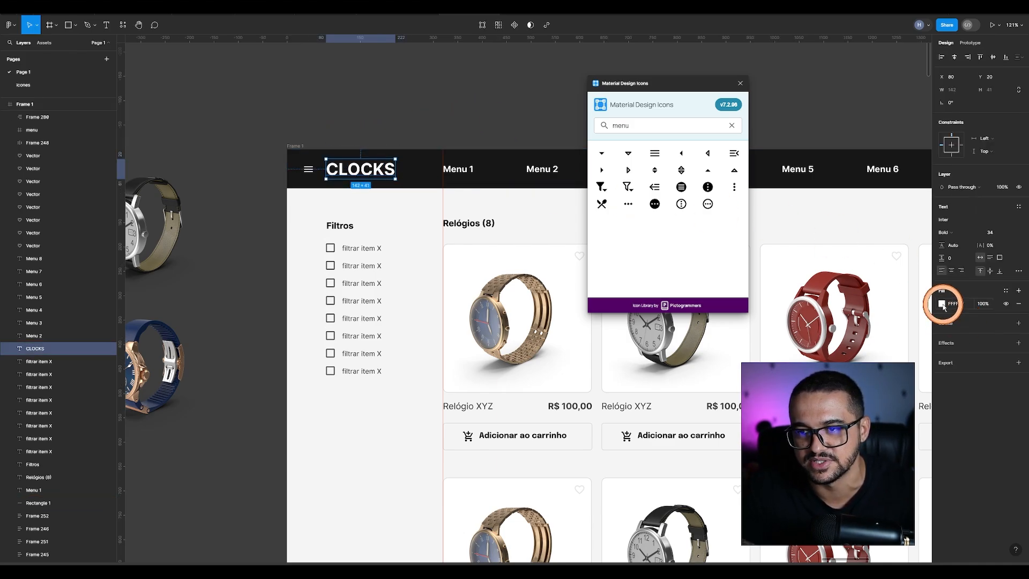
scroll(404, 268, "down", 6)
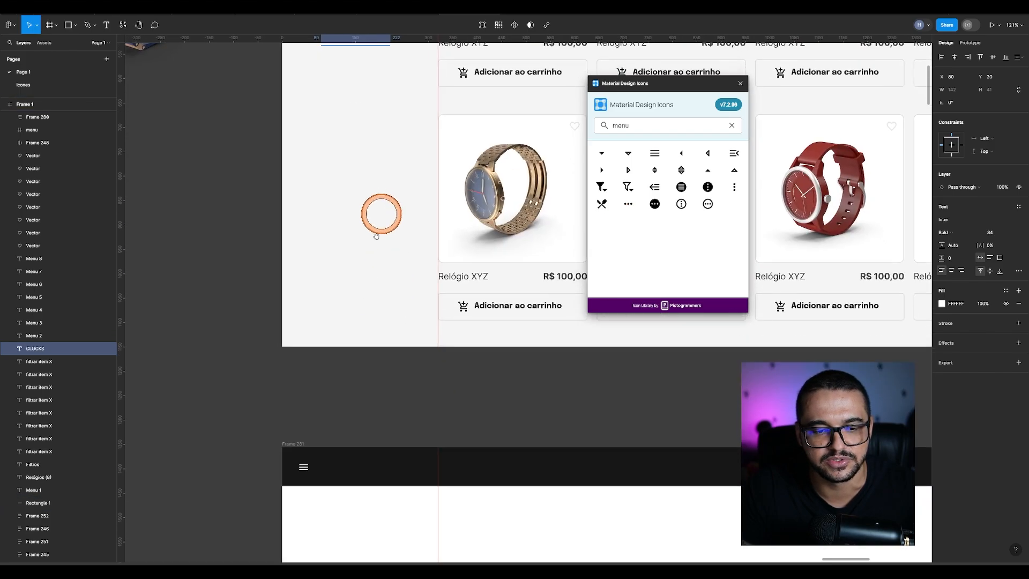
left_click(289, 445)
key("ctrl+v")
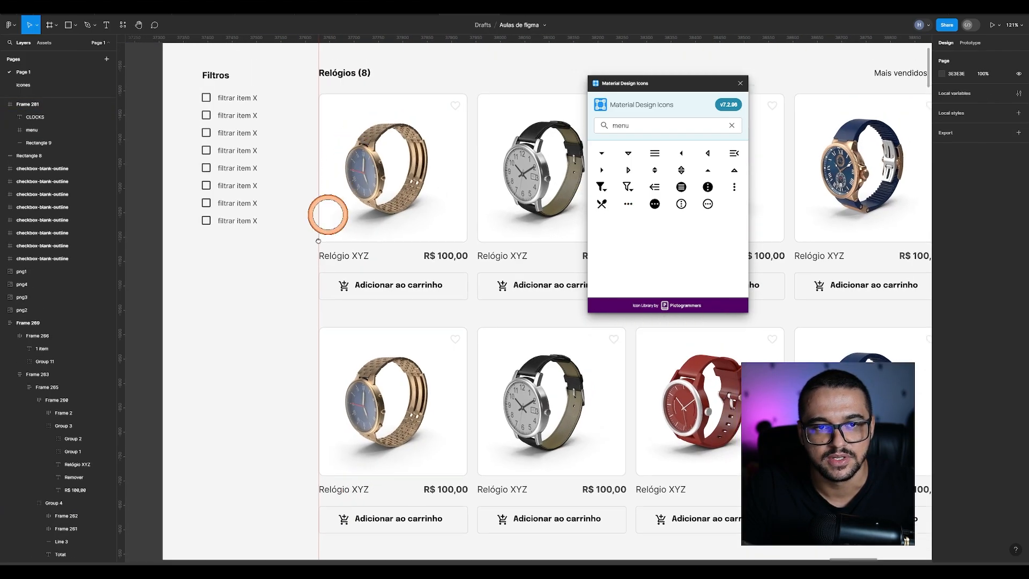
Step: Close the Material Design Icons window and review the text settings of the Menu 1 and Menu 2 labels
scroll(324, 219, "up", 3)
left_click(294, 186)
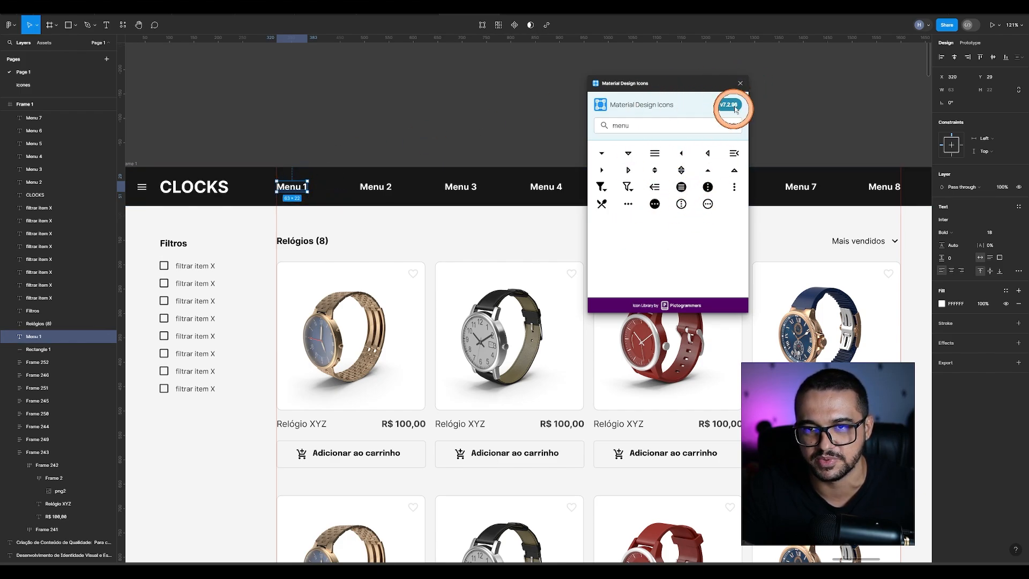
left_click(741, 83)
scroll(344, 106, "down", 1)
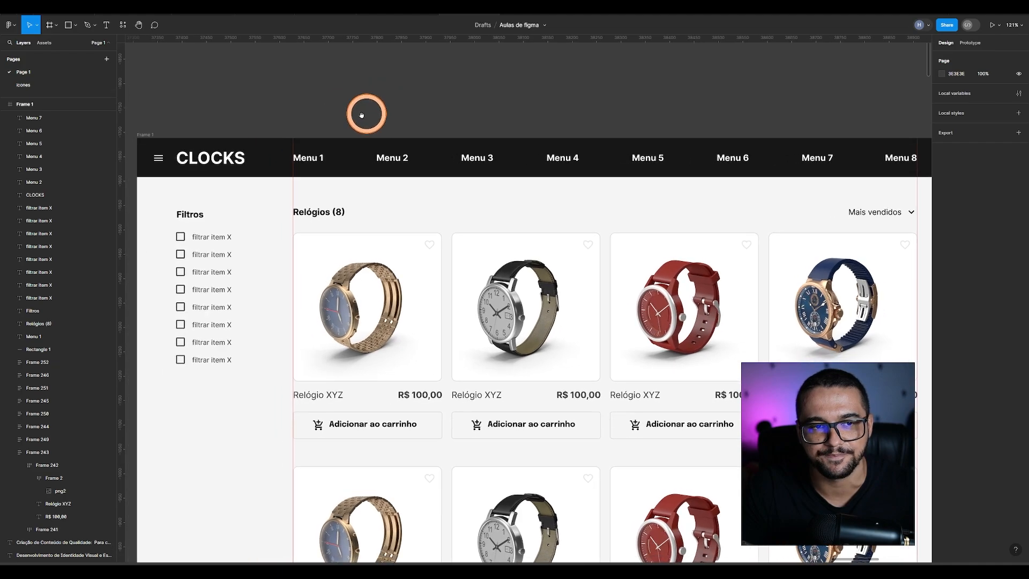
left_click(384, 160)
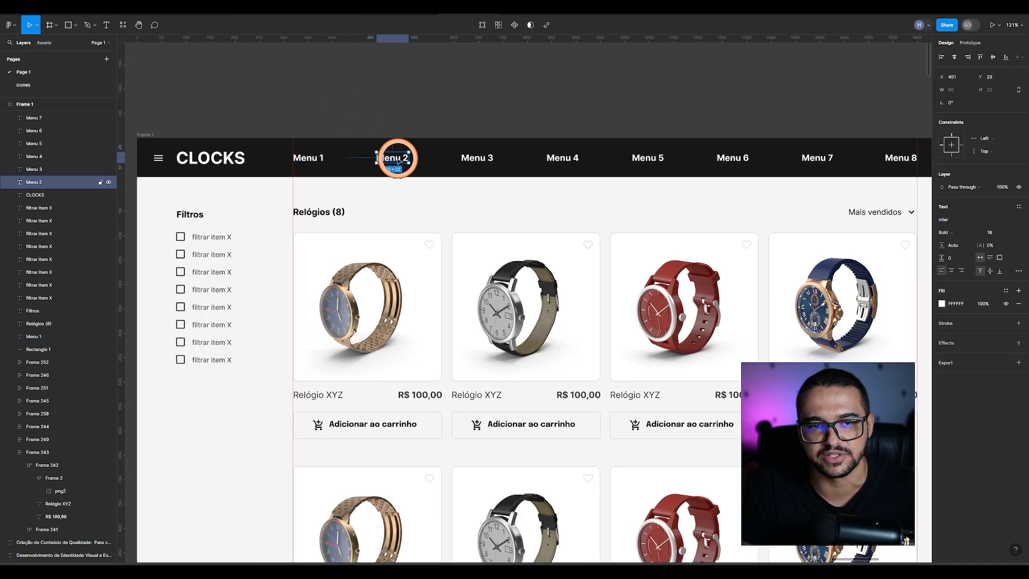
left_click(301, 159)
left_click(989, 233)
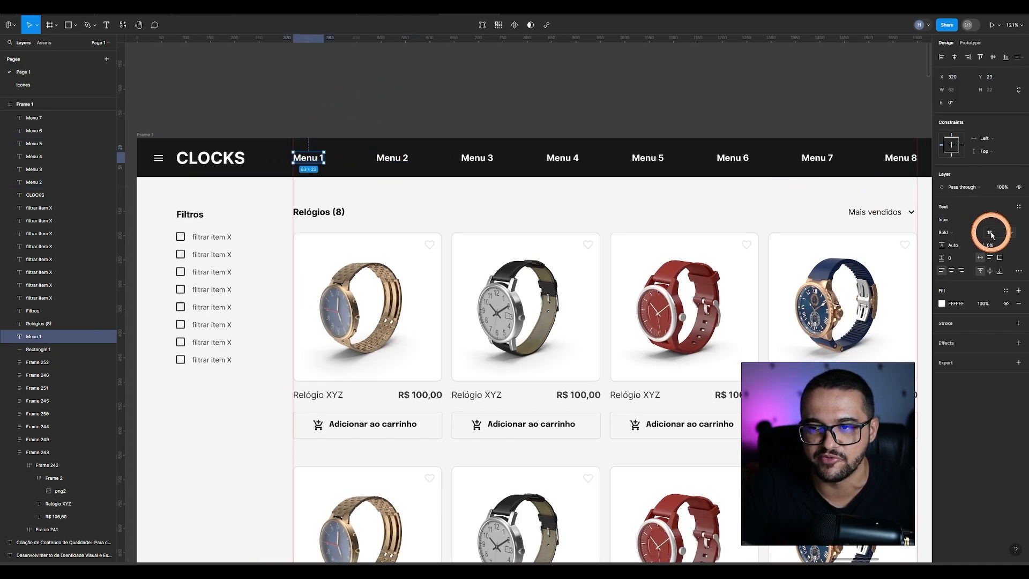
left_click(389, 160)
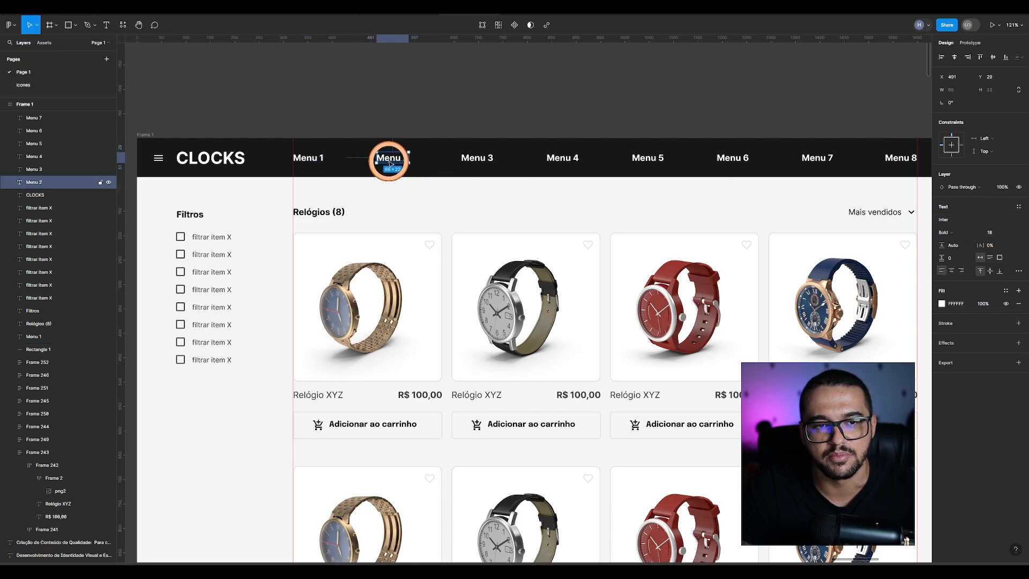
left_click_drag(453, 212, 428, 163)
scroll(425, 167, "down", 2)
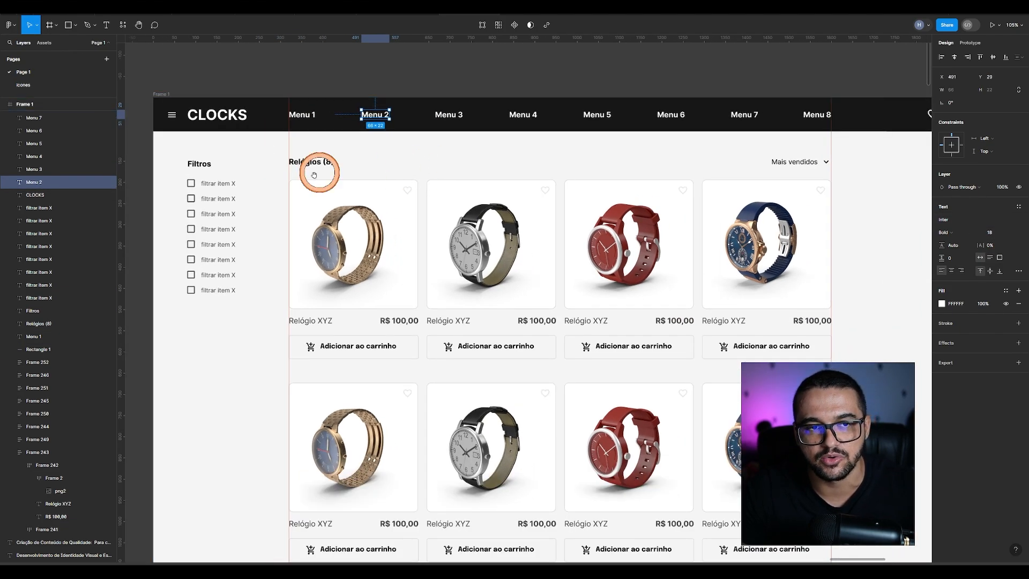
Step: Place a copy of the Menu 1 label on the canvas below the watch images and change its text to "12px" and "10px" on two lines
left_click_drag(315, 166, 281, 389)
left_click(534, 136)
scroll(339, 340, "down", 2)
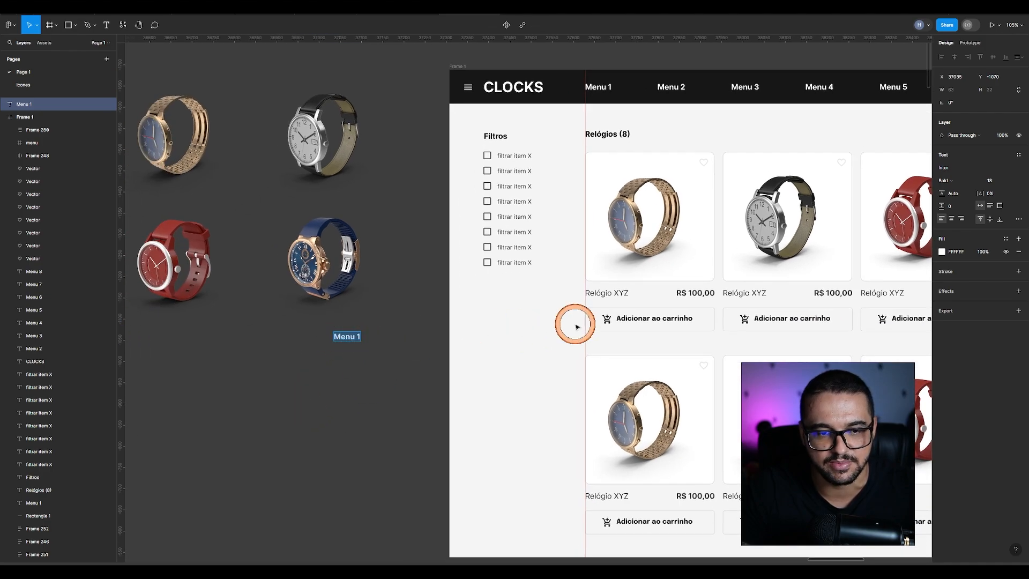
scroll(285, 466, "up", 5)
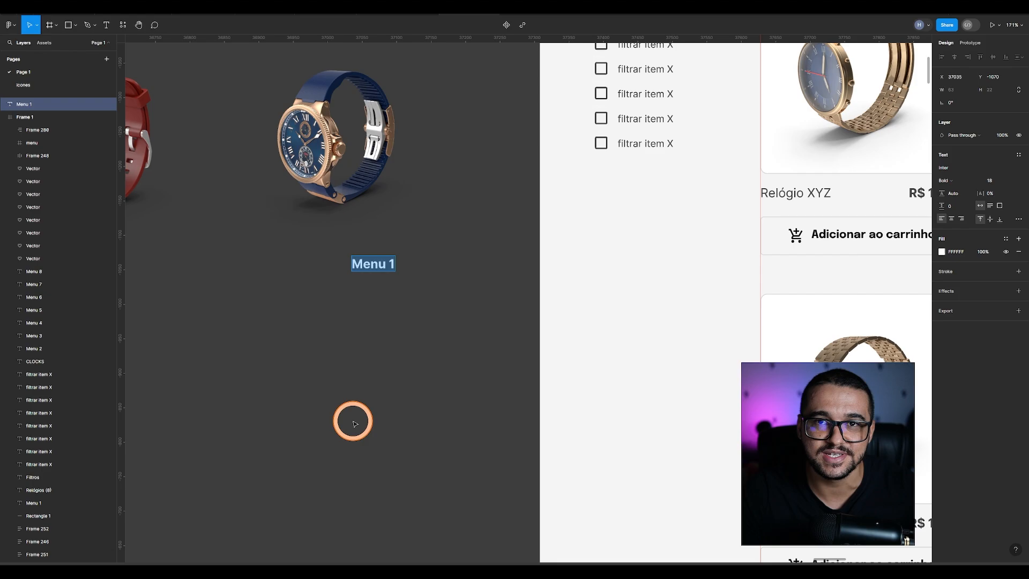
type("10")
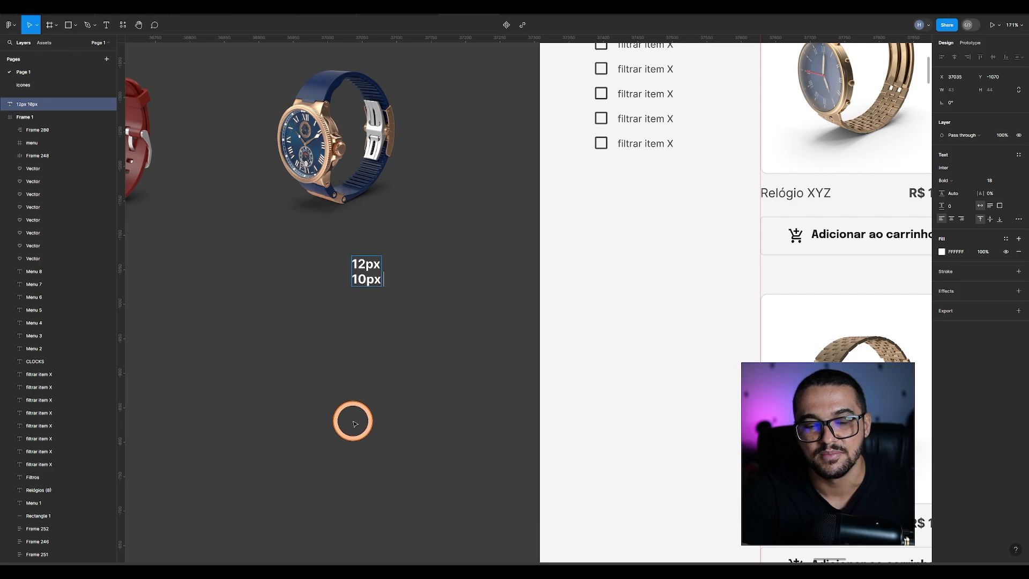
key("Escape")
key("Escape")
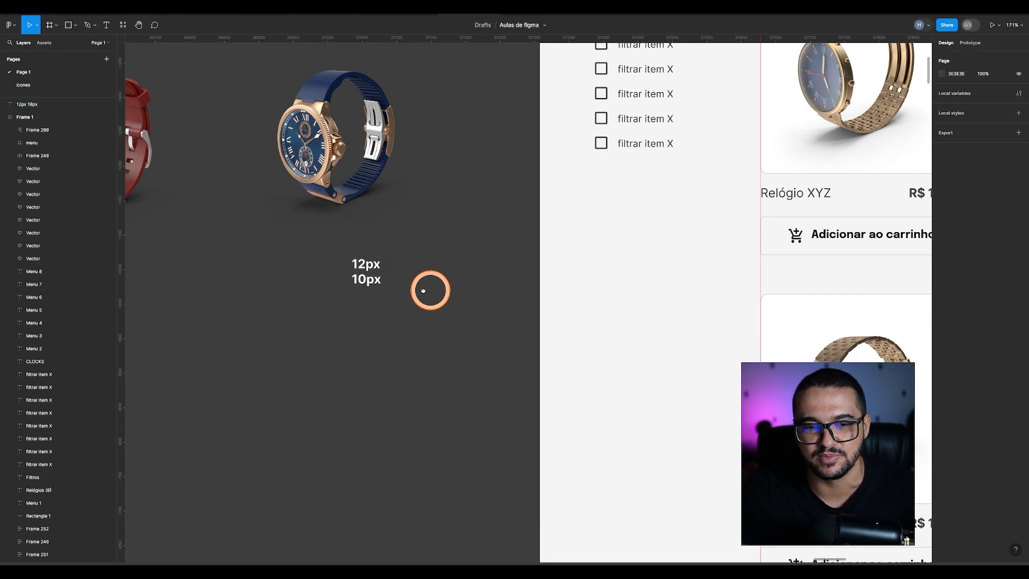
Step: Duplicate the 12px/10px text into the blank area beside the first product card and fill the copy with red
scroll(429, 290, "right", 5)
left_click_drag(196, 305, 552, 239)
left_click(942, 304)
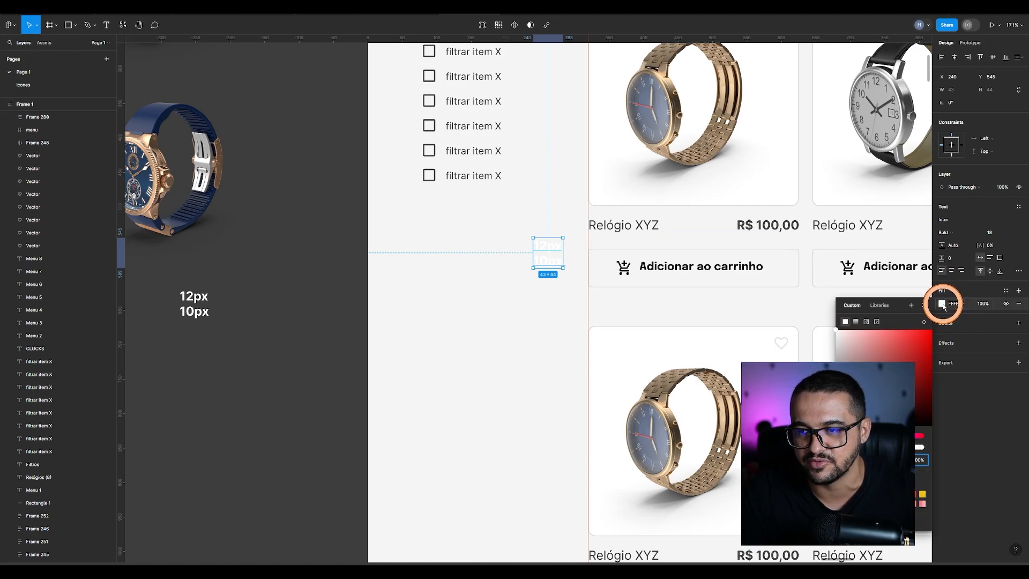
left_click(914, 330)
left_click(466, 343)
Step: Set the red text's font size to 10 and change its wording to "produto indisponivel"
left_click(542, 260)
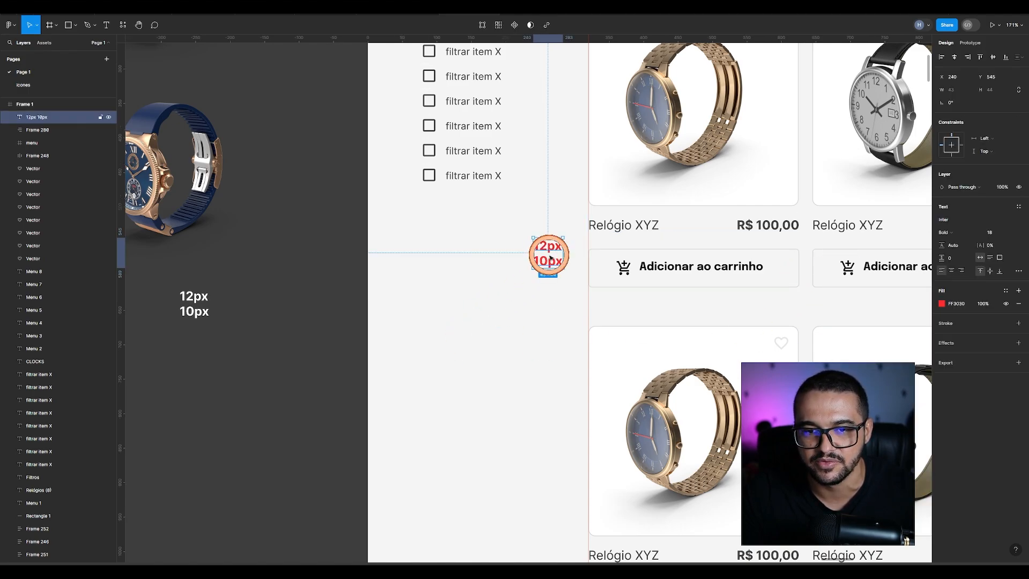
left_click(990, 233)
type("10")
key("Return")
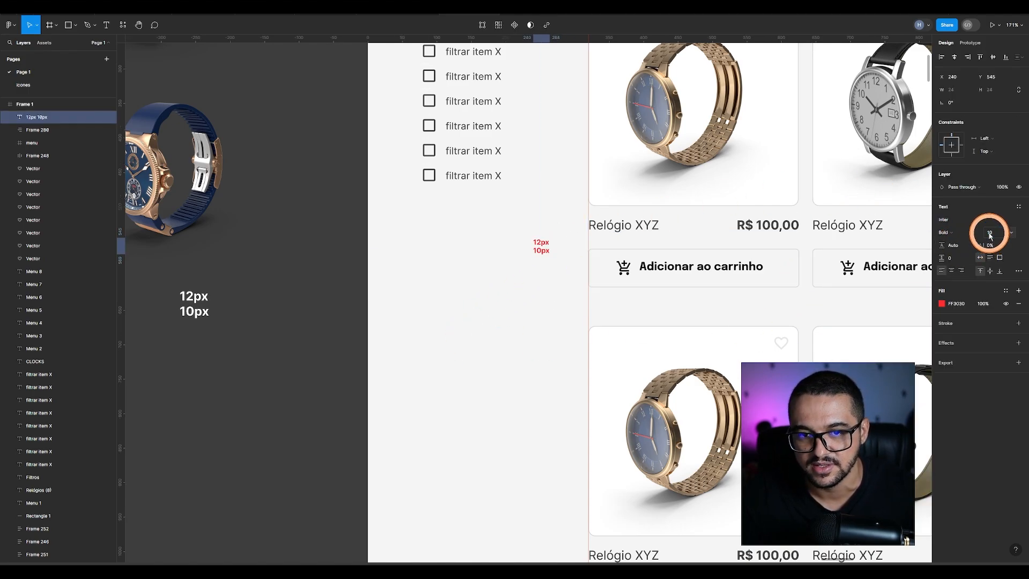
double_click(546, 248)
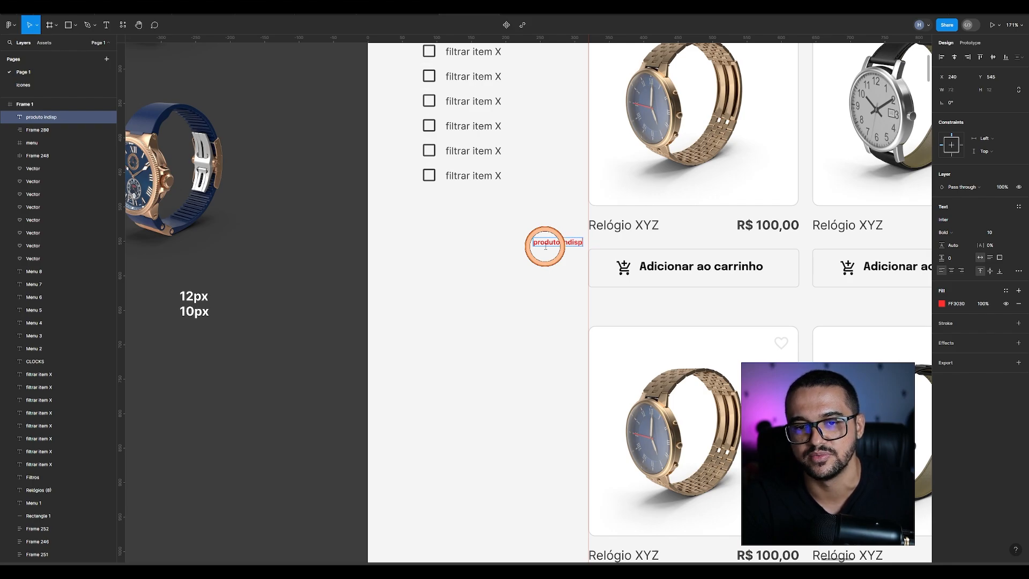
key("Escape")
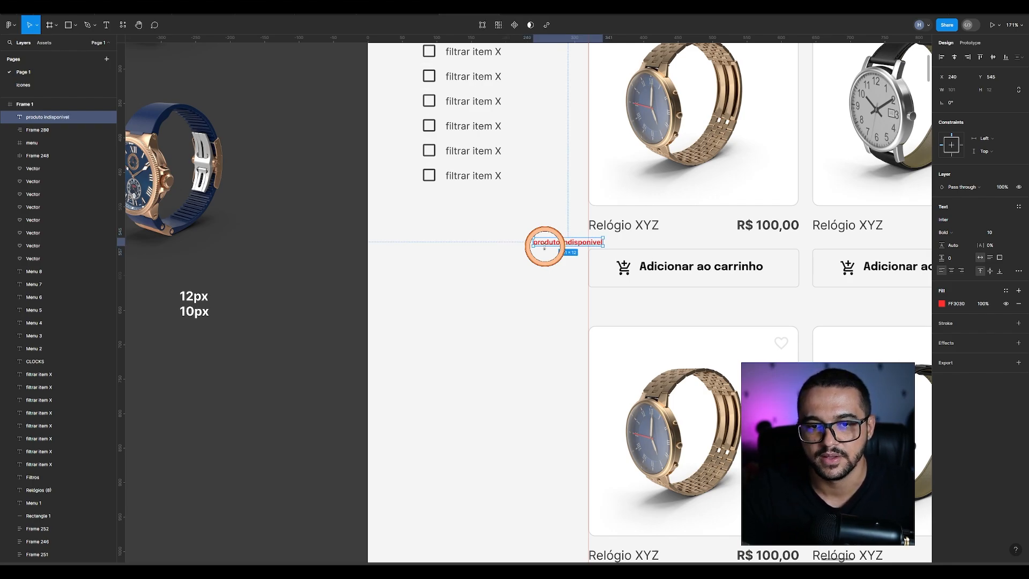
left_click(544, 277)
Step: Move the red "produto indisponivel" text into the first product card and position it directly above the Relógio XYZ name
left_click_drag(557, 244, 613, 231)
left_click(558, 358)
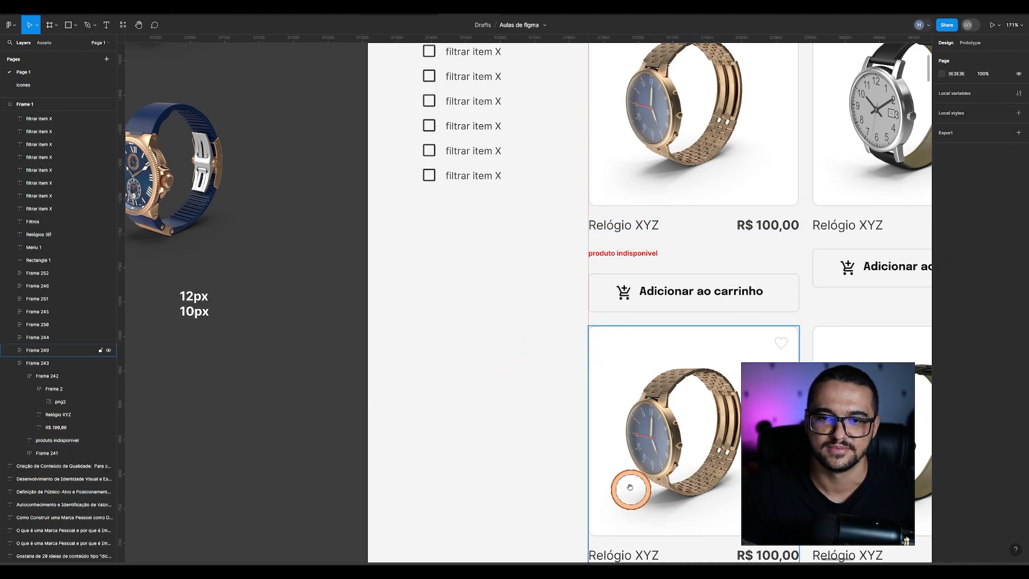
scroll(627, 485, "up", 5)
scroll(627, 485, "right", 5)
left_click(487, 397)
left_click_drag(487, 396, 471, 357)
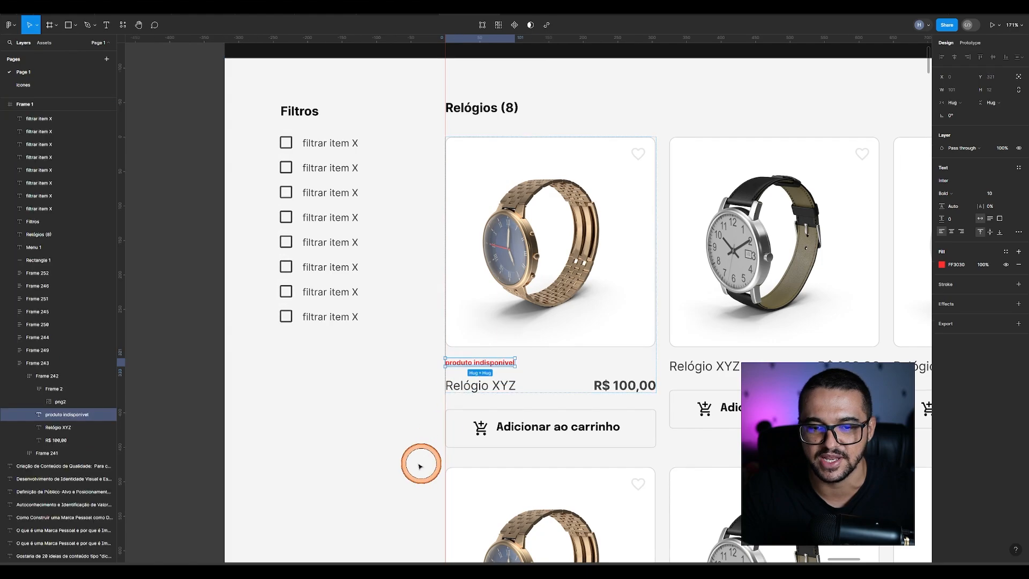
Step: Delete the red "produto indisponivel" text from the first product card
left_click(391, 445)
scroll(436, 400, "down", 3)
scroll(436, 400, "left", 4)
scroll(429, 351, "down", 5)
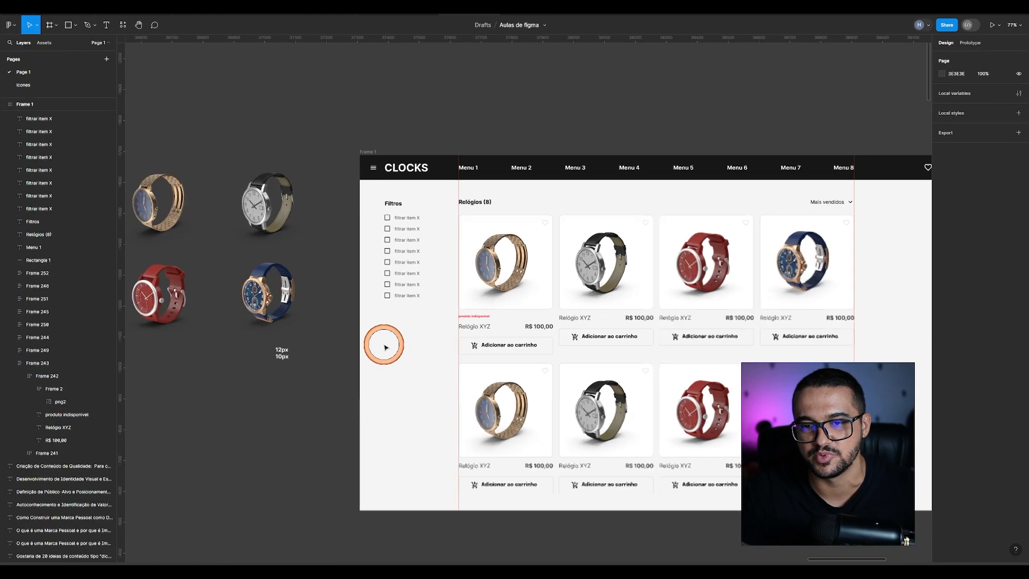
scroll(472, 321, "up", 10)
left_click(347, 319)
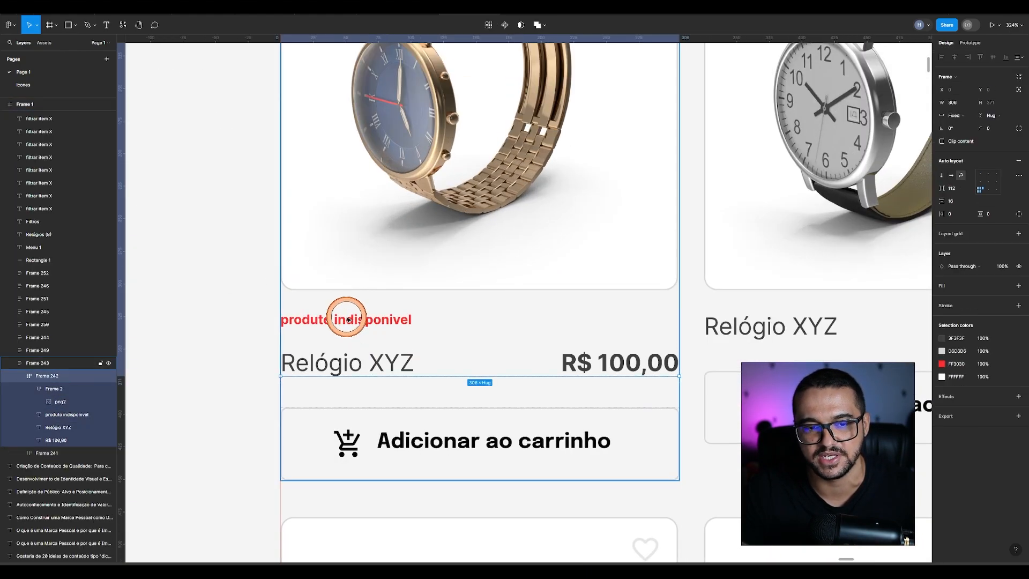
left_click(349, 319)
key("Delete")
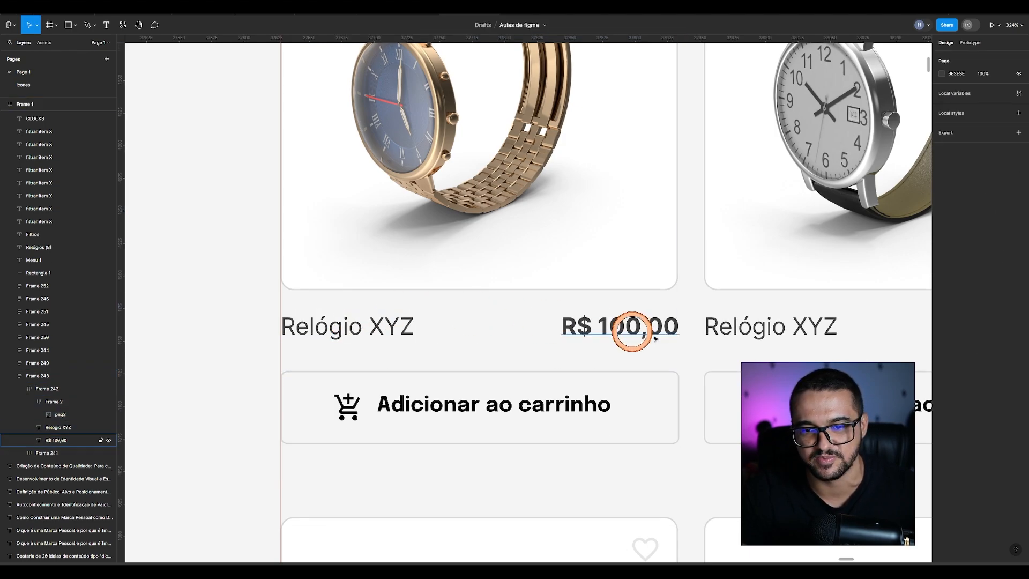
Step: Move the 12px/10px text on the dark canvas to X 37149, Y -1039 and insert a "14" line at its start
scroll(668, 332, "down", 5)
scroll(572, 330, "left", 5)
scroll(450, 361, "up", 5)
left_click(381, 359)
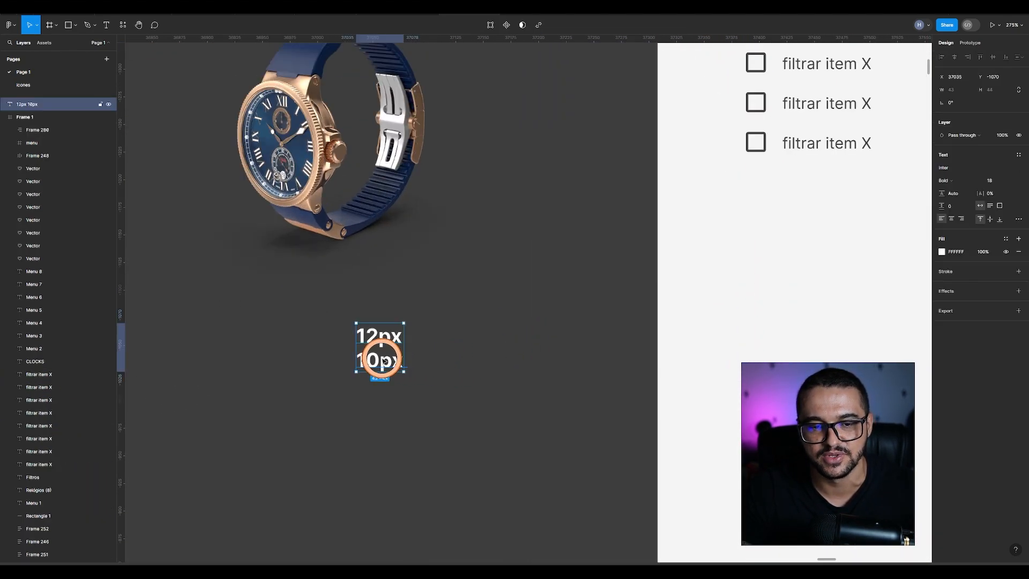
left_click_drag(389, 359, 506, 376)
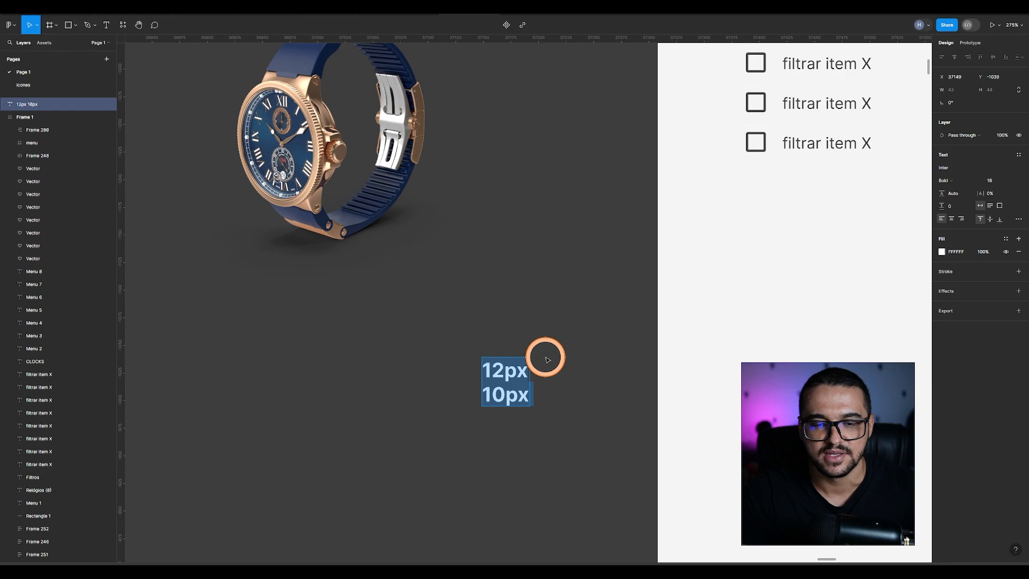
key("Left")
key("Return")
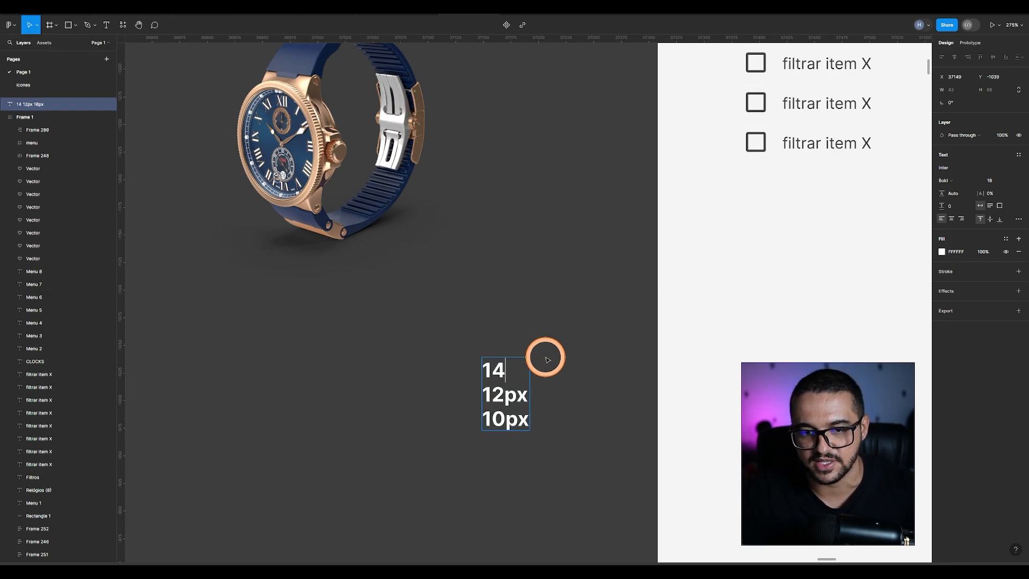
type("14")
Step: Extend the size list upward with the lines 16, 18, 20, 24 and 32, each added above the previous one
key("ctrl+a")
key("Left")
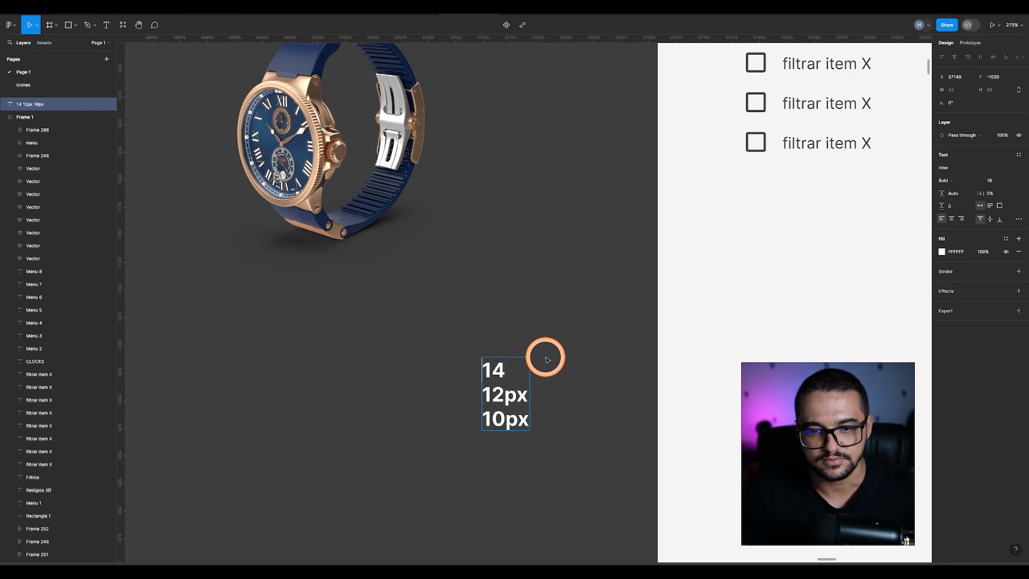
key("Return")
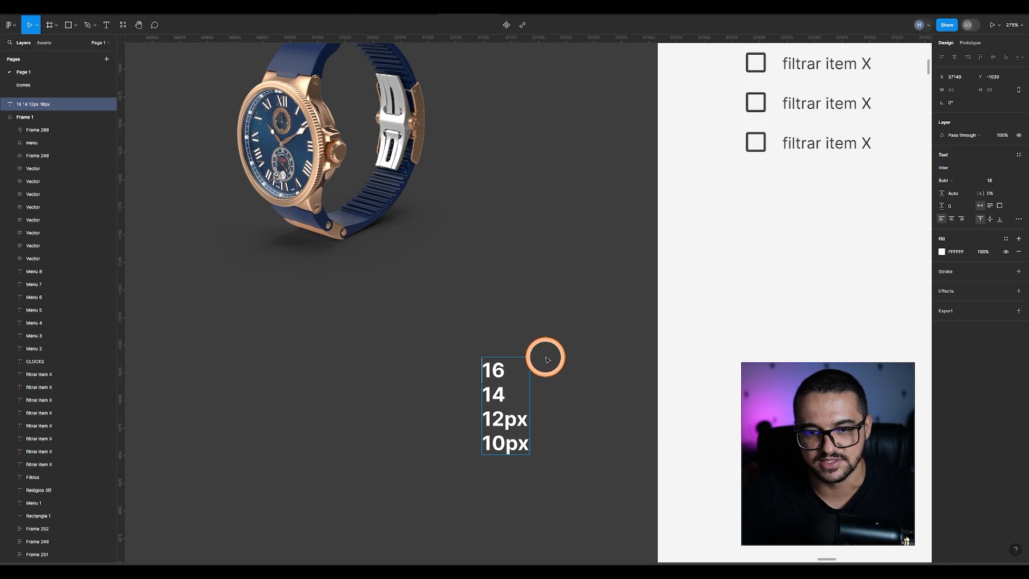
key("ctrl+a")
key("Left")
key("Return")
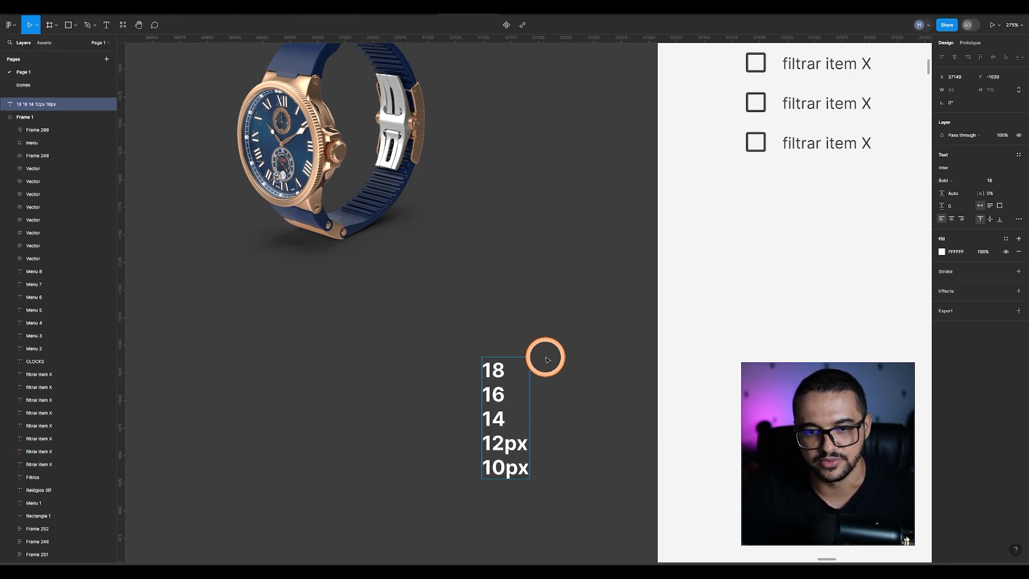
key("Return")
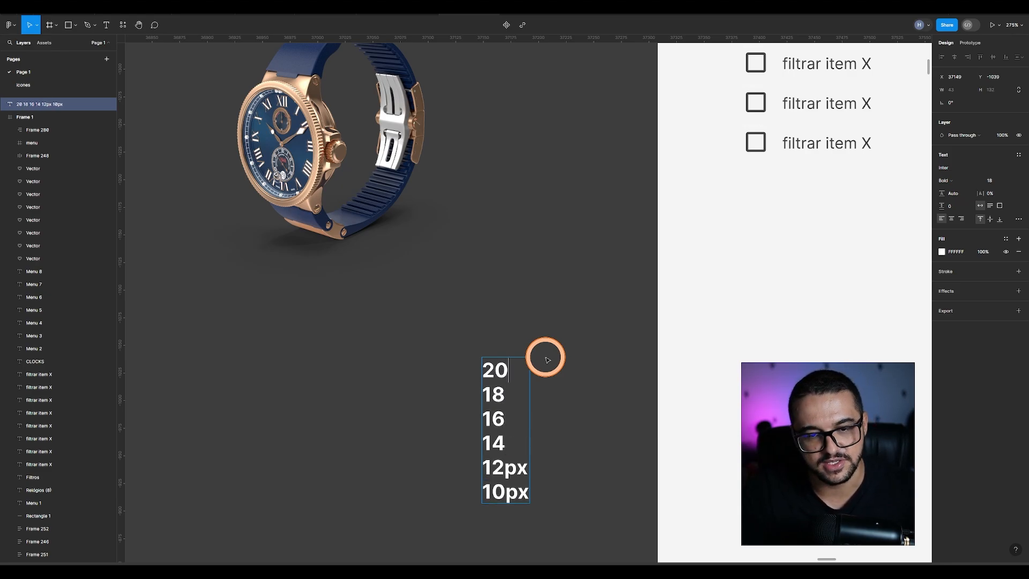
key("Return")
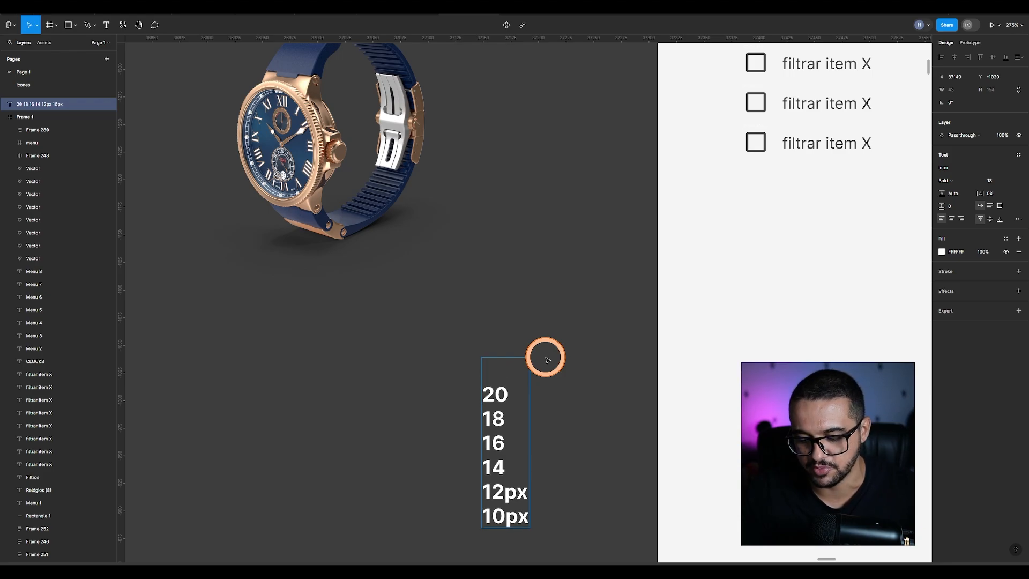
key("Return")
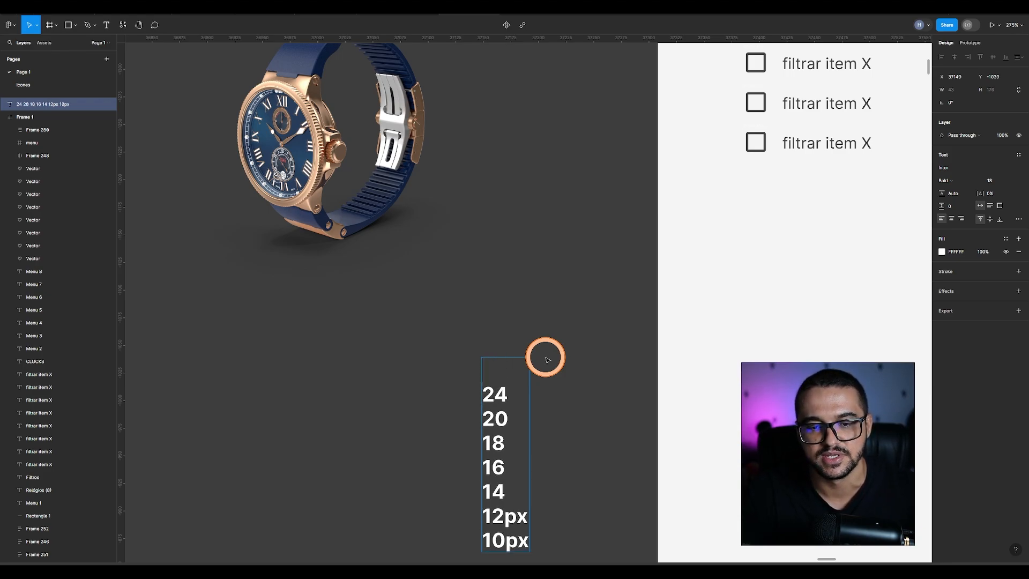
left_click(547, 360)
Step: Move the size list up near the blue watch, to X 37138, Y -1118
left_click(496, 358)
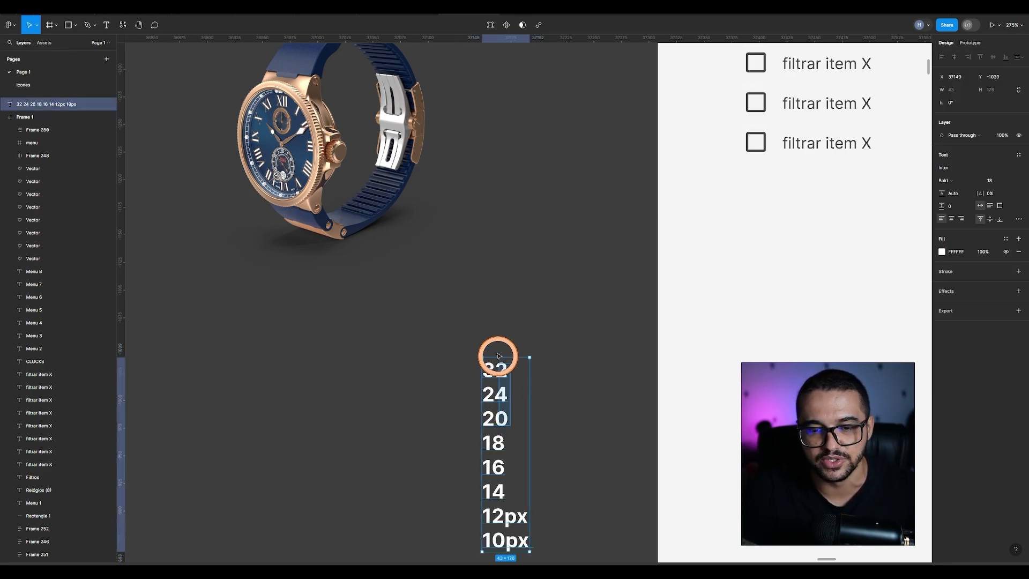
left_click_drag(497, 435, 496, 268)
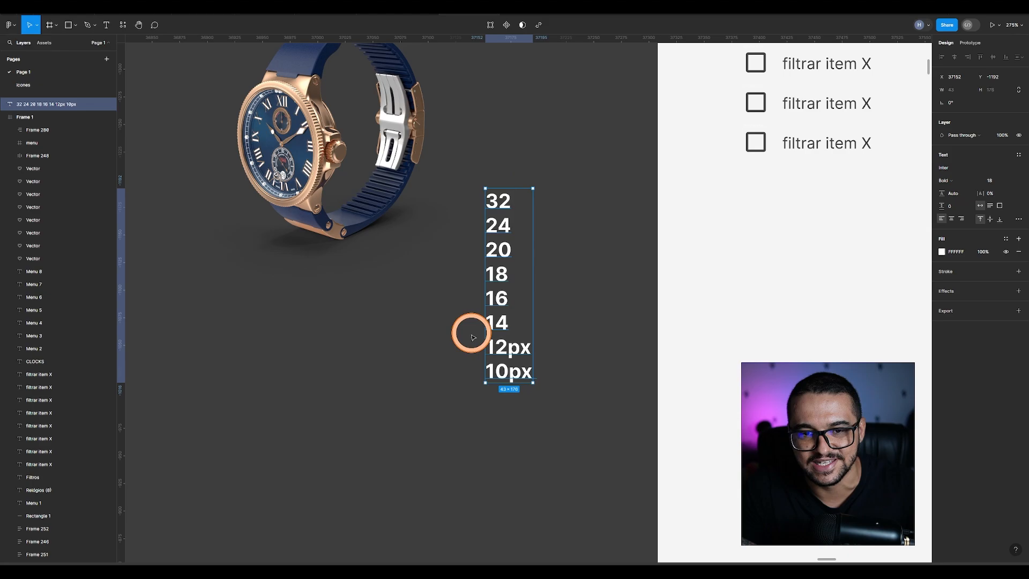
left_click_drag(502, 328, 482, 379)
Step: Try the odd sizes 15 and 13 in place of 16 and 14 in the size list and undo both changes
double_click(503, 402)
key("Escape")
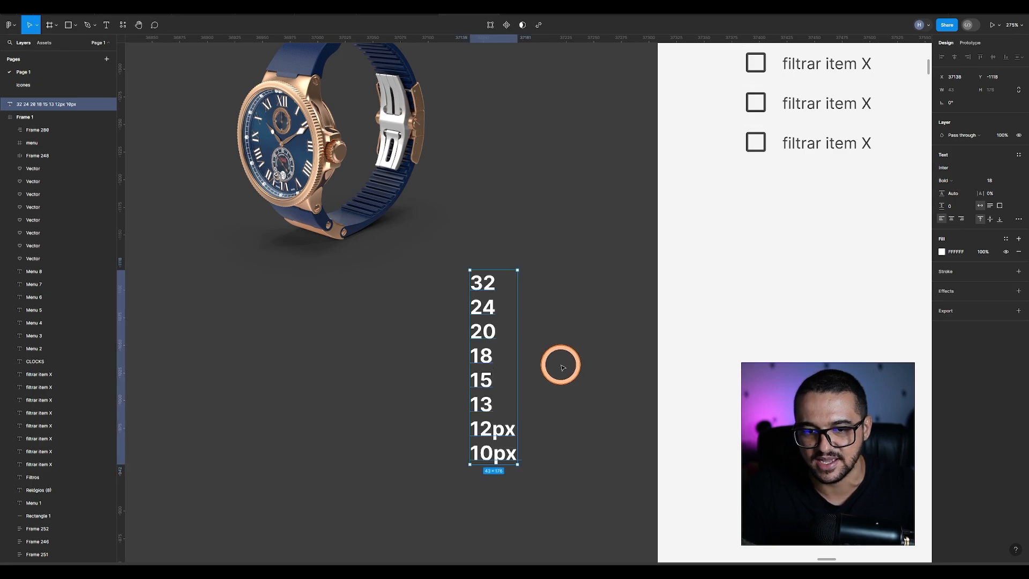
key("ctrl+z")
key("ctrl+z")
key("ctrl+z")
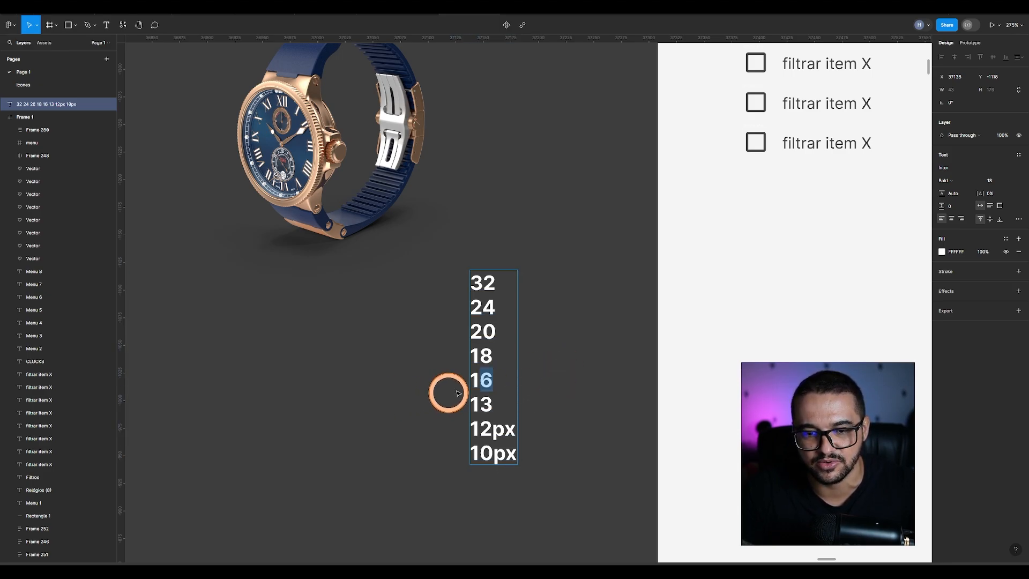
key("Escape")
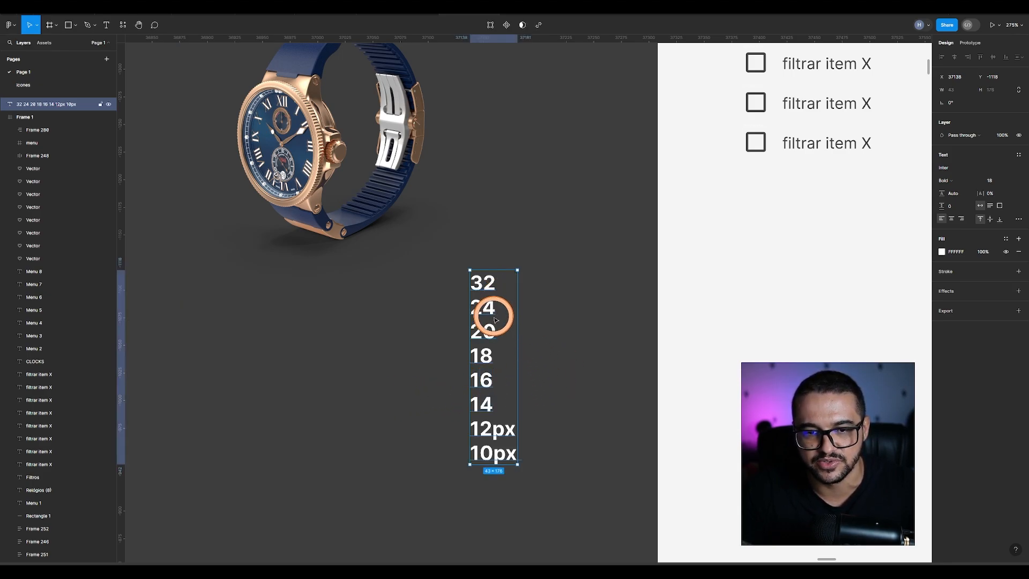
Step: Create a separate "Menu 1" text just above the header's Menu 1 label and delete it again
left_click(538, 407)
left_click_drag(513, 379, 404, 393)
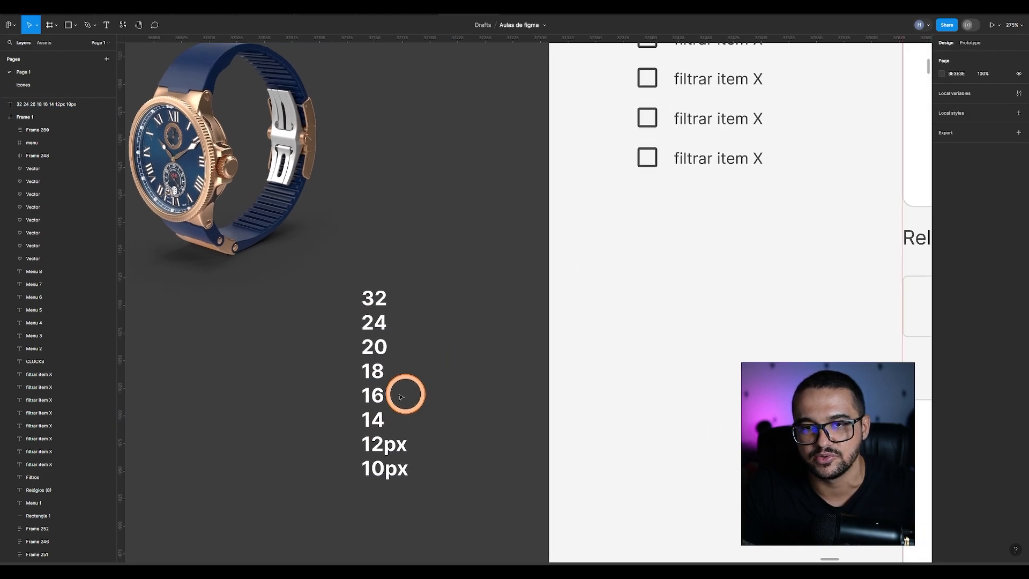
scroll(402, 393, "down", 3)
scroll(547, 267, "down", 5)
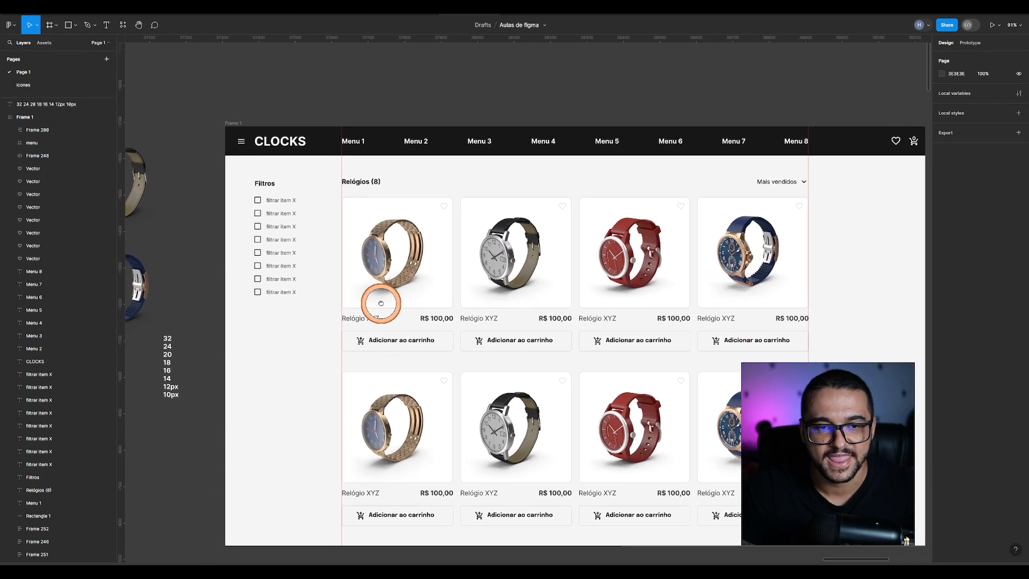
scroll(350, 107, "up", 5)
left_click(352, 185)
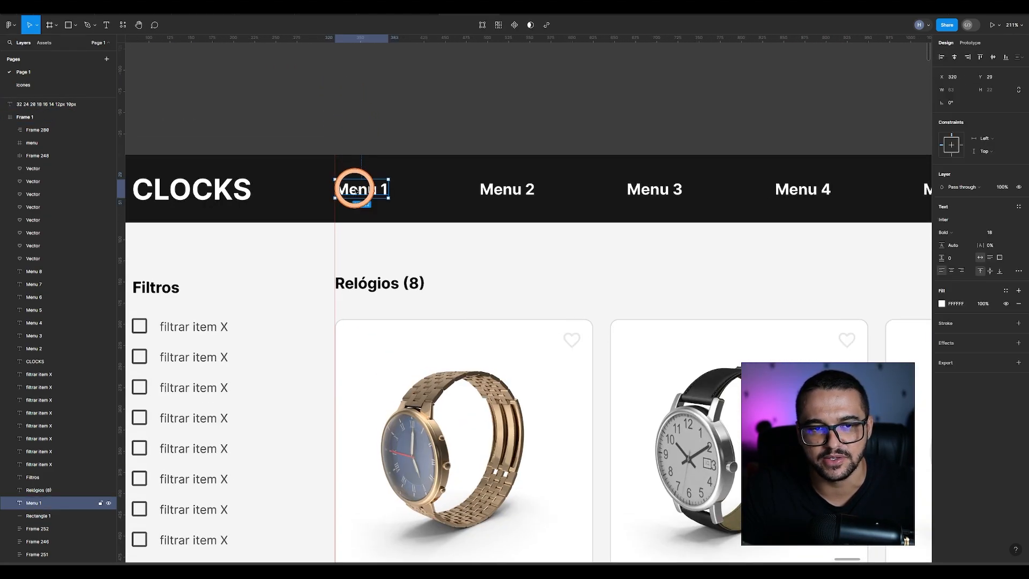
key("t")
left_click(338, 166)
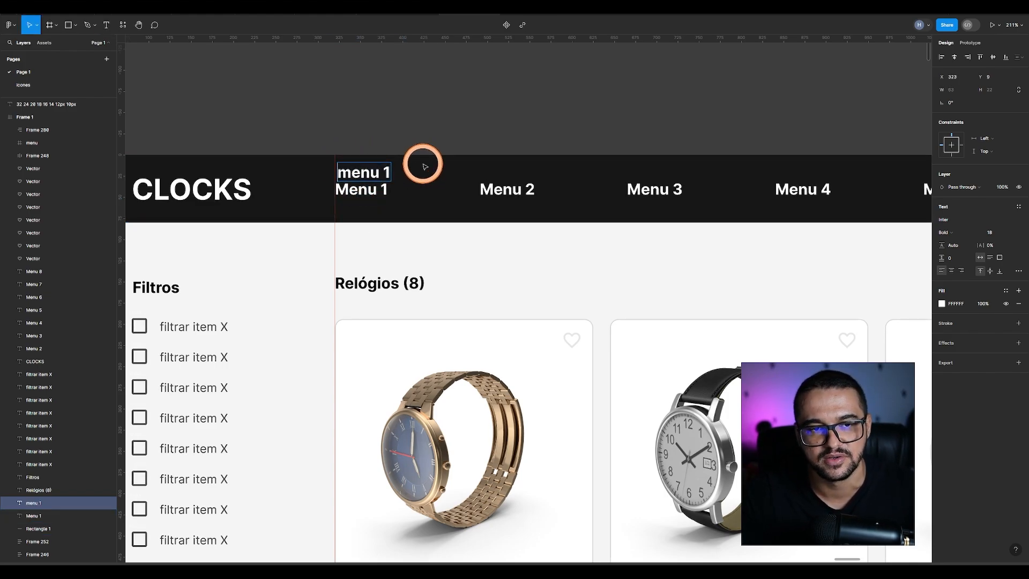
left_click(423, 164)
left_click(399, 132)
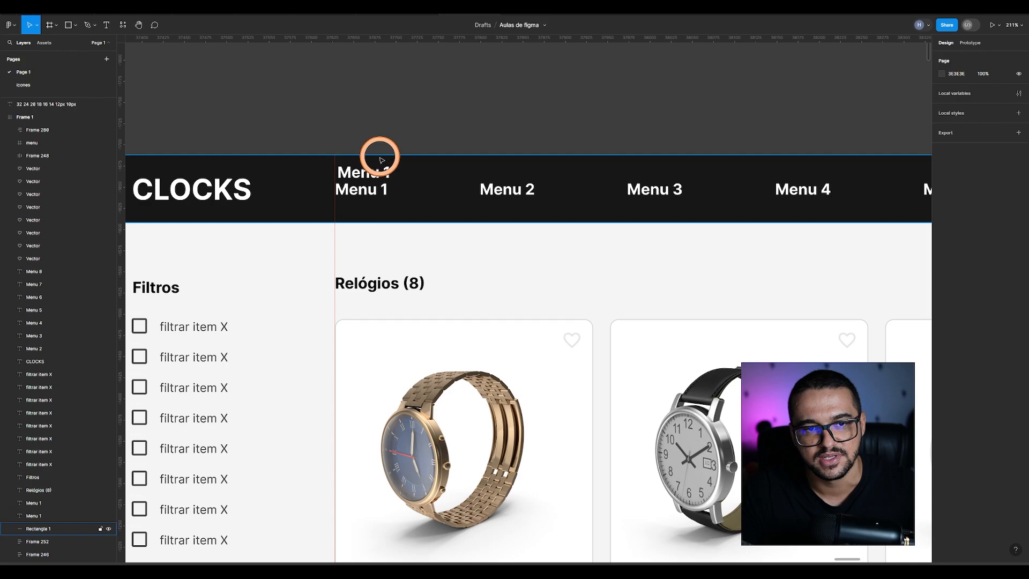
left_click(371, 173)
key("Delete")
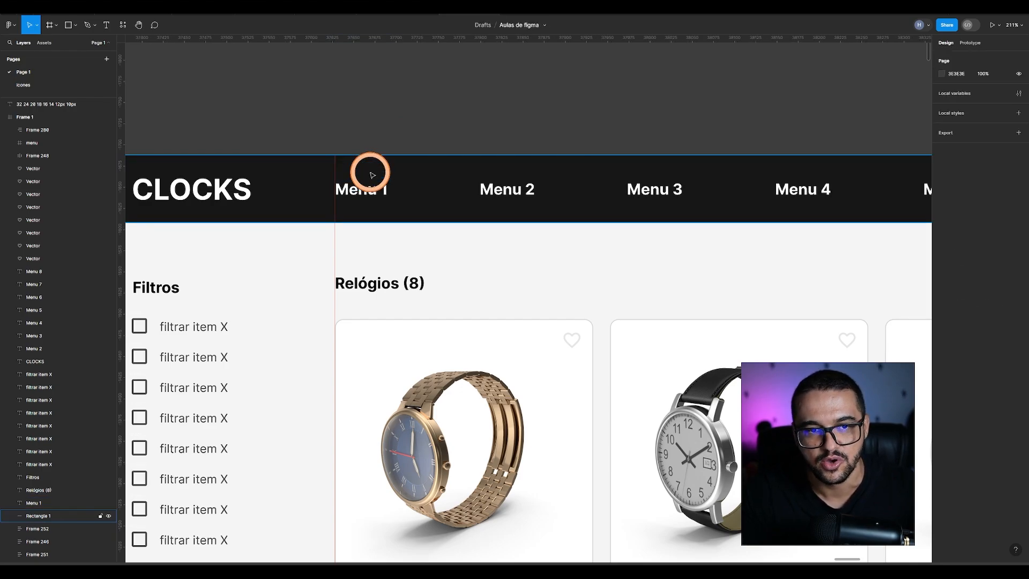
Step: Copy the Menu 1 label into the header of Frame 281 and place a duplicate beside it at X 407
left_click(361, 190)
scroll(449, 138, "down", 6)
scroll(453, 144, "down", 2)
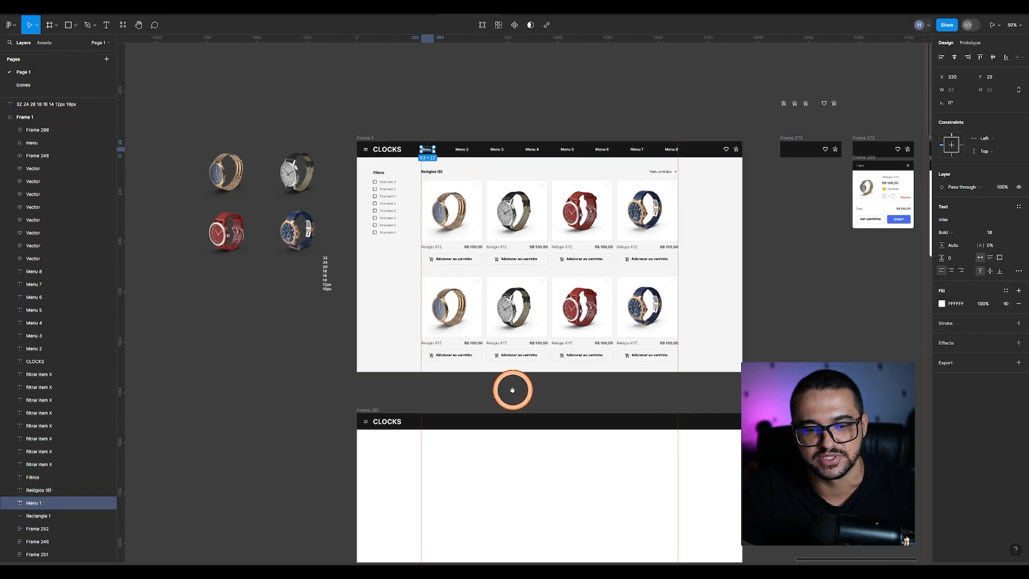
scroll(512, 391, "down", 4)
scroll(411, 237, "up", 6)
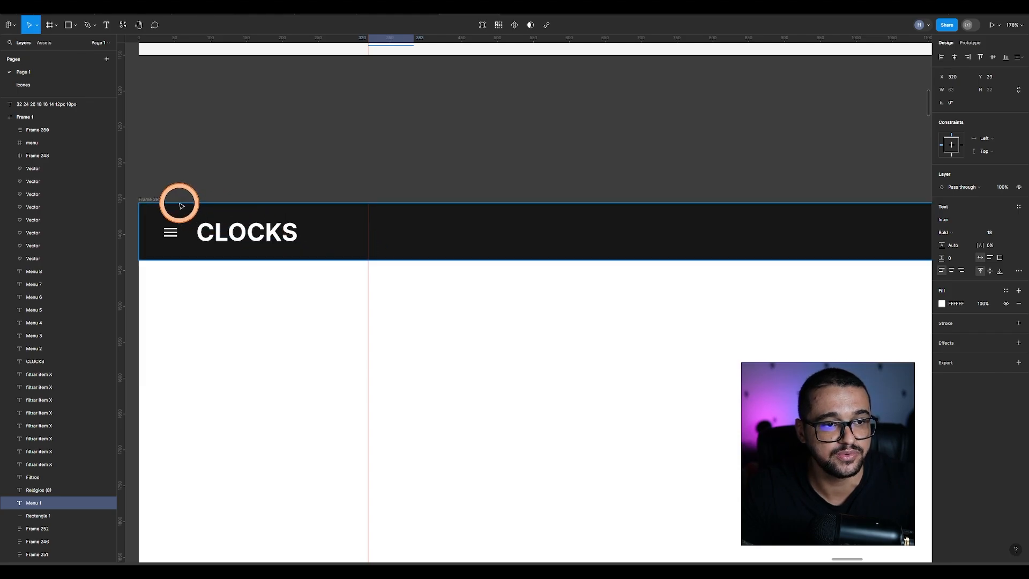
left_click(160, 200)
key("ctrl+v")
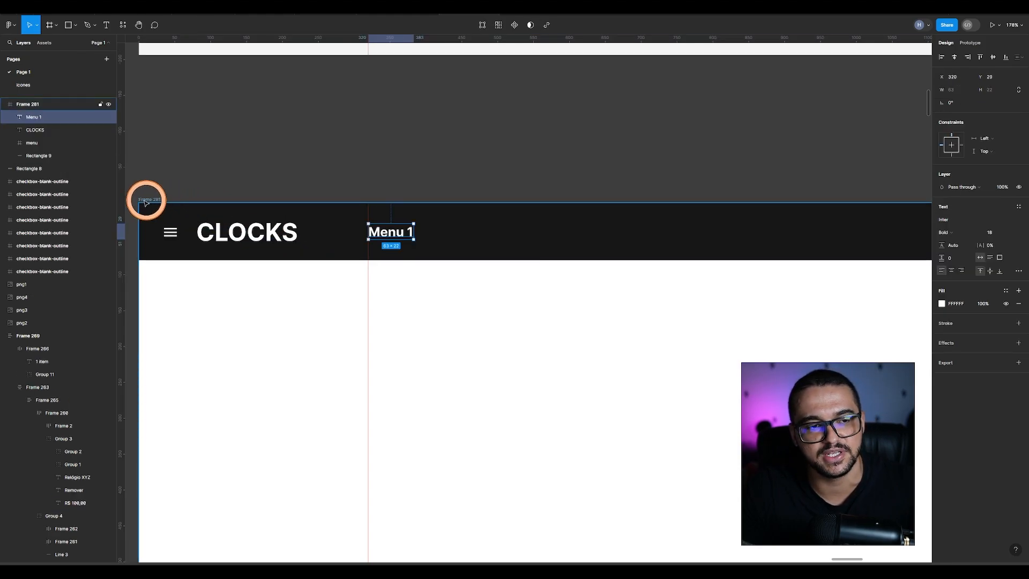
left_click(377, 234)
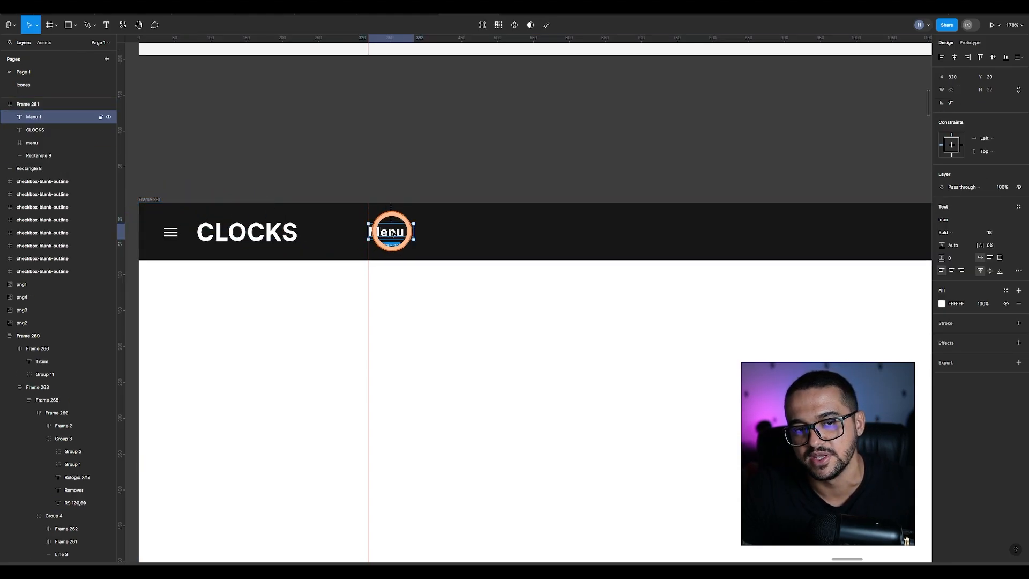
left_click_drag(393, 232, 459, 236)
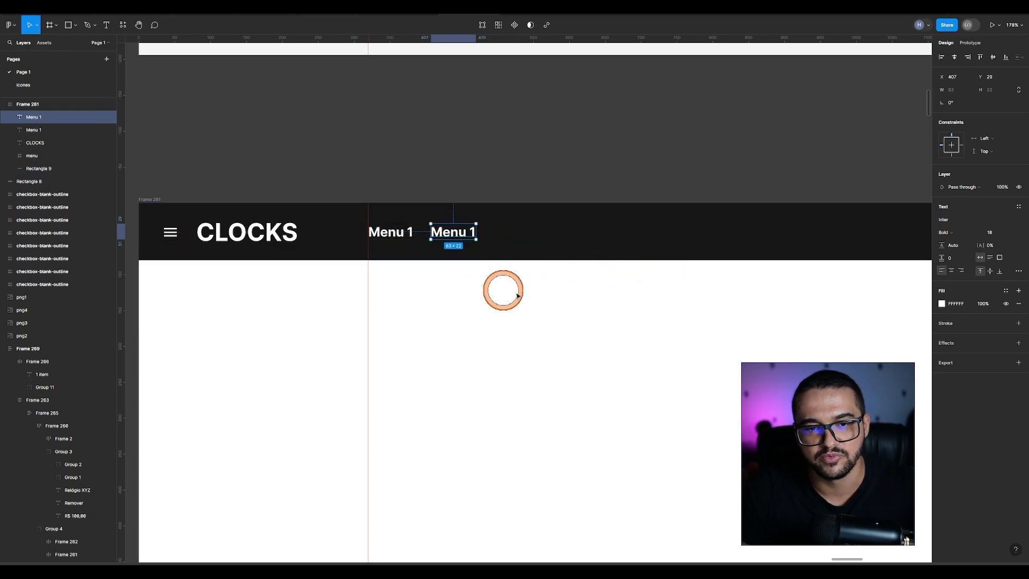
Step: Examine how the menu labels are spaced in the finished header compared with the header of Frame 281
scroll(399, 309, "down", 5)
scroll(429, 311, "up", 5)
scroll(622, 196, "up", 4)
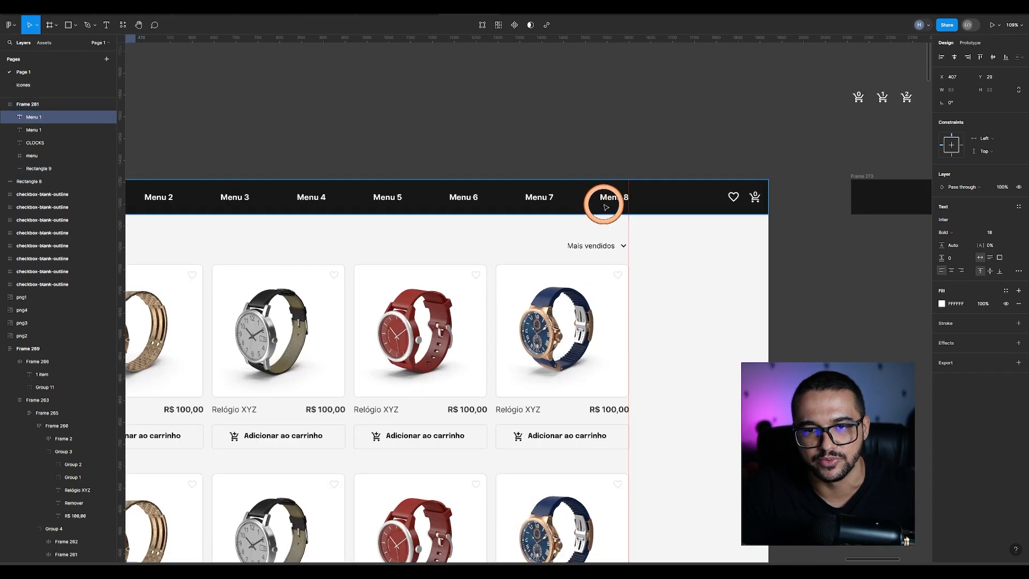
scroll(604, 201, "down", 10)
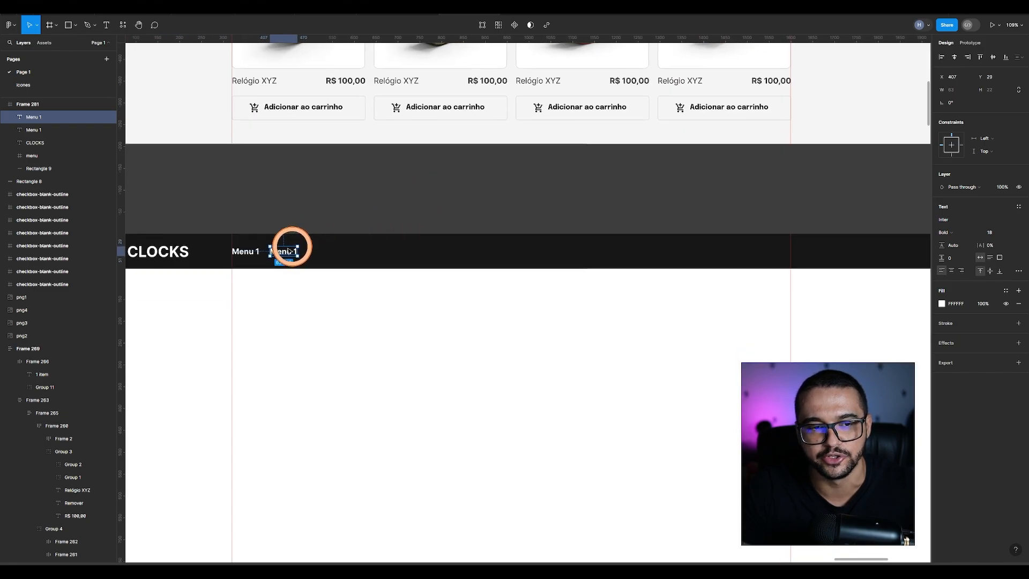
scroll(271, 269, "down", 5)
scroll(357, 223, "up", 2)
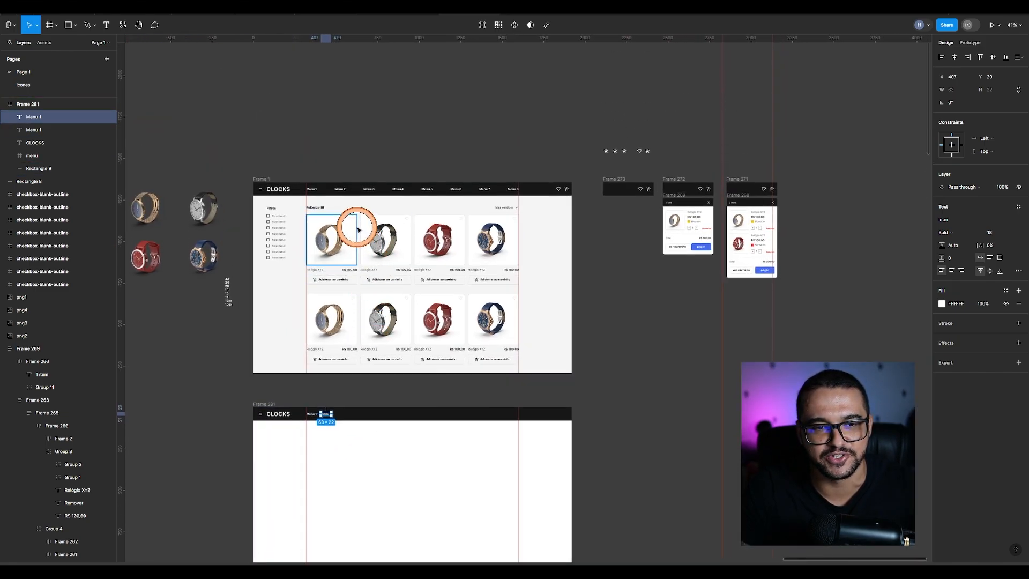
scroll(297, 218, "up", 5)
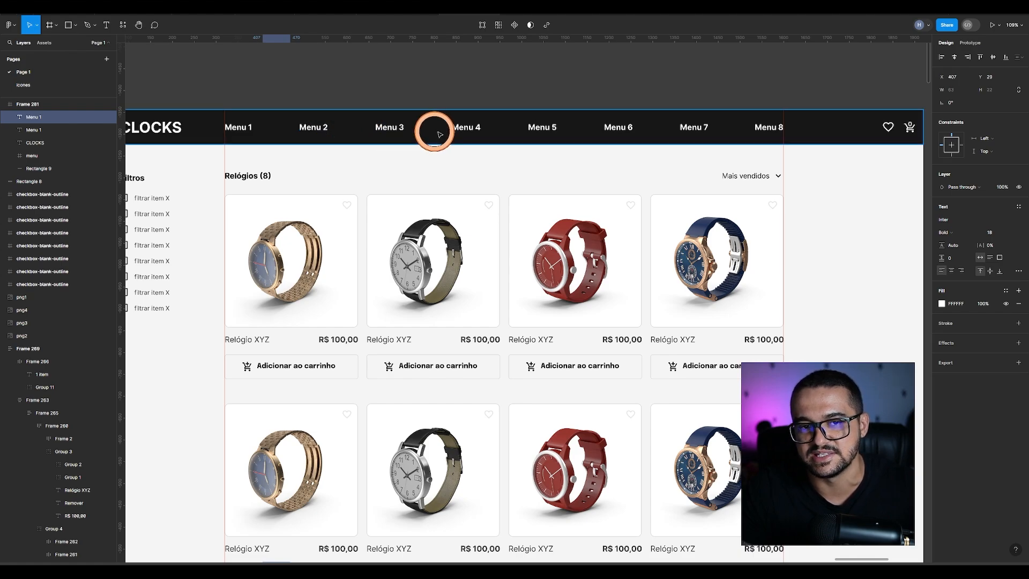
scroll(543, 127, "down", 5)
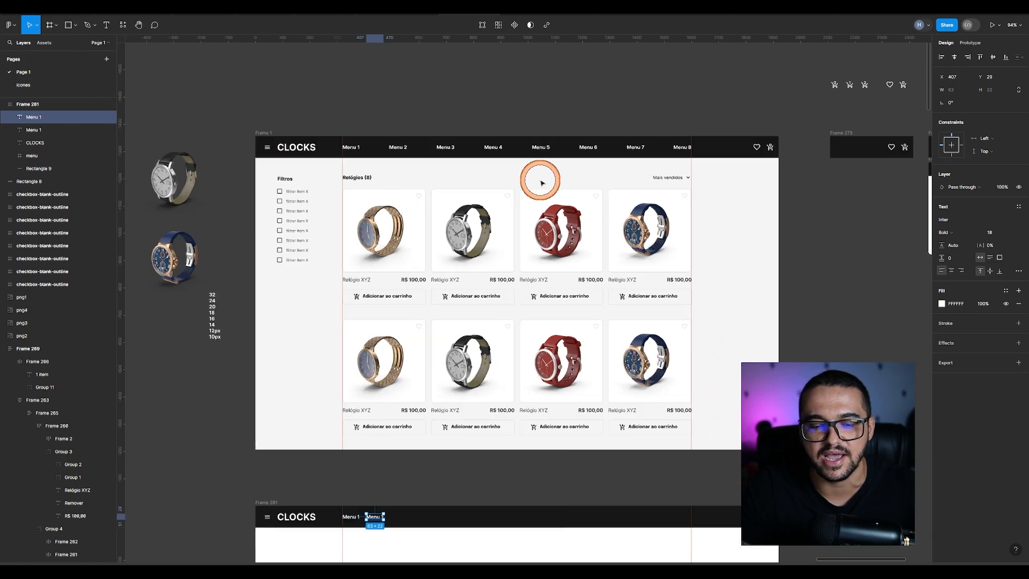
scroll(542, 179, "down", 5)
scroll(425, 223, "up", 5)
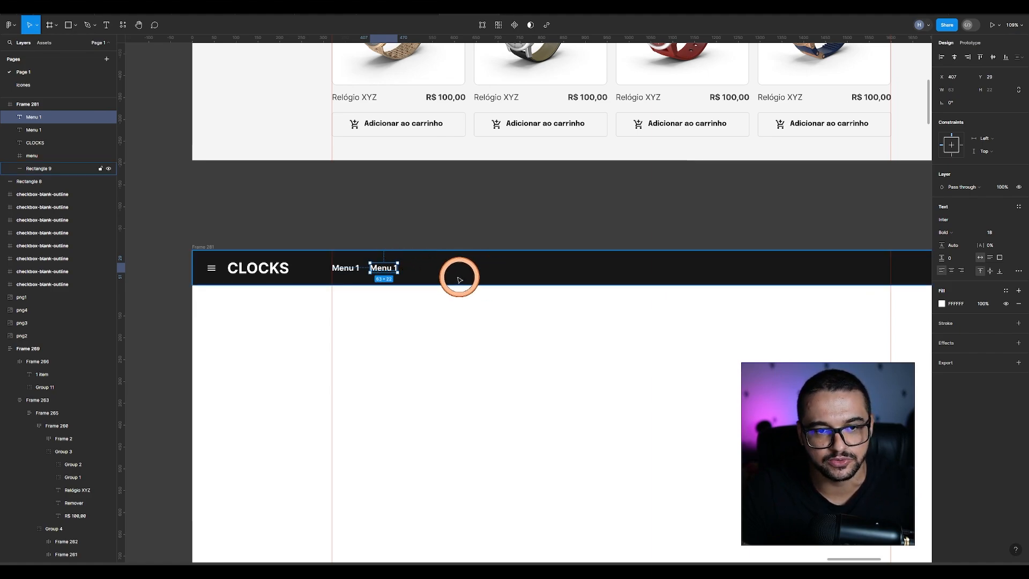
key("ctrl+d")
key("Delete")
left_click(386, 268)
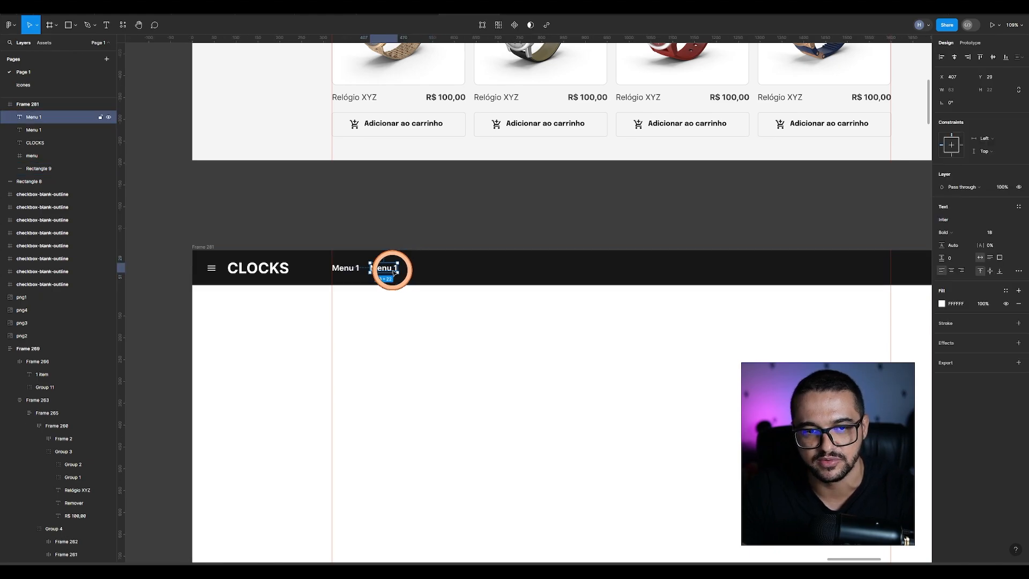
Step: Replace the second menu label in Frame 281 with a wider-spaced duplicate of Menu 1 at X 428
key("Delete")
left_click(346, 271)
left_click_drag(345, 271, 381, 272)
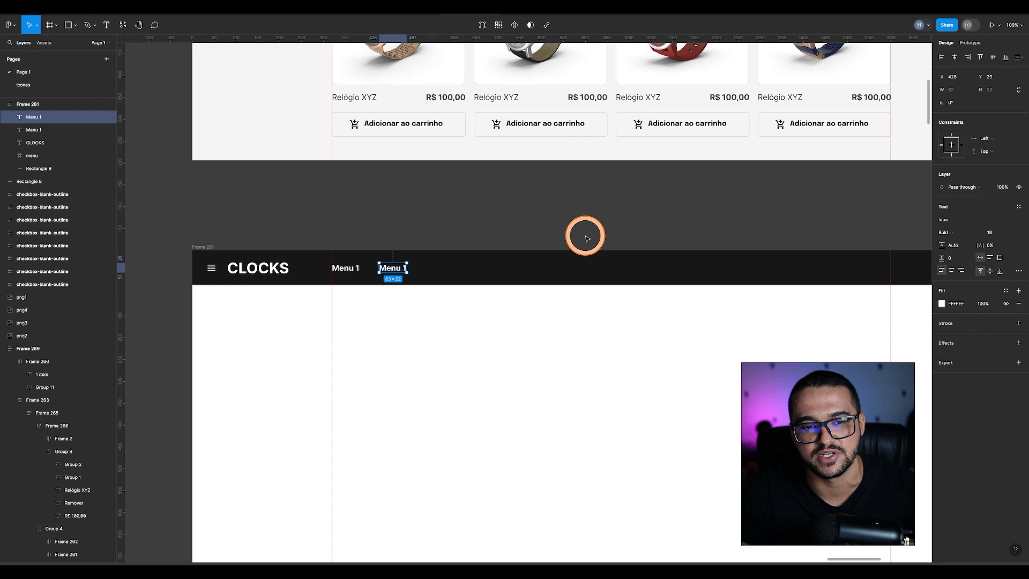
Step: Repeat the duplication six times at the same spacing so the header of Frame 281 holds eight Menu 1 labels
key("ctrl+d")
key("ctrl+d")
key("ctrl+d")
key("ctrl+d")
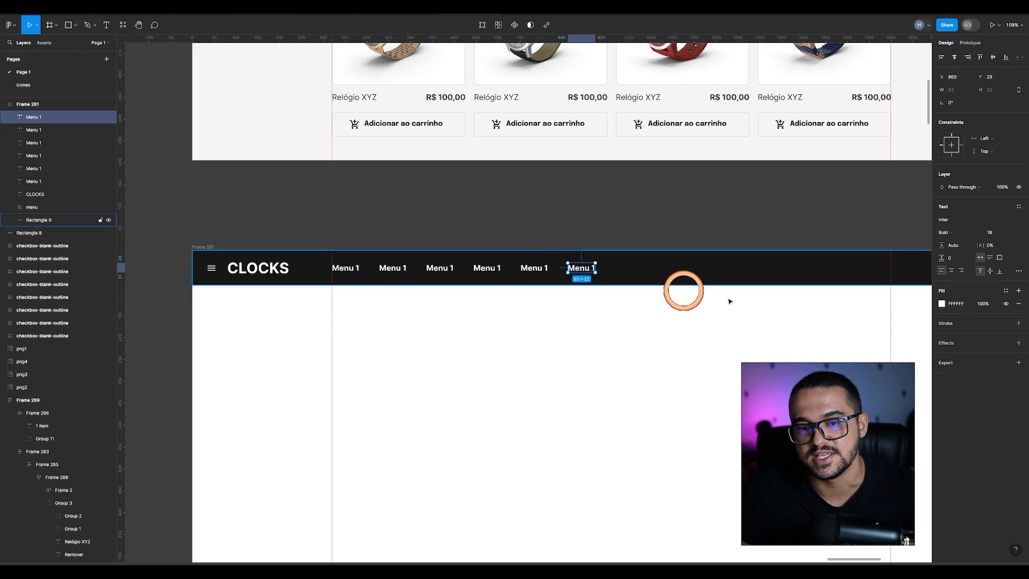
key("ctrl+d")
key("ctrl+d")
left_click(674, 213)
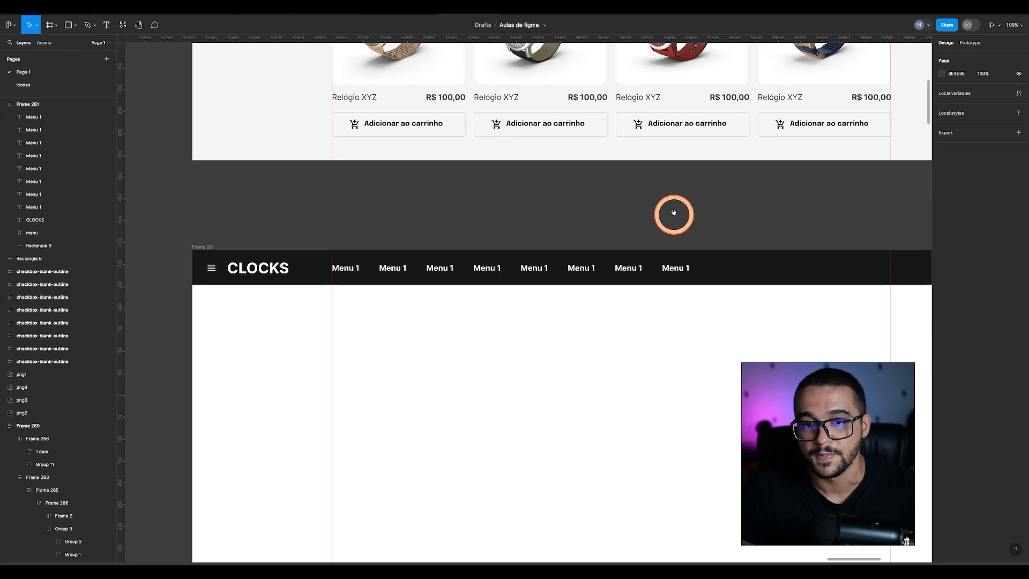
Step: Move the last menu label along the header of Frame 281 to the guide at the end of the product columns
scroll(674, 213, "right", 4)
scroll(673, 213, "down", 2)
left_click(583, 222)
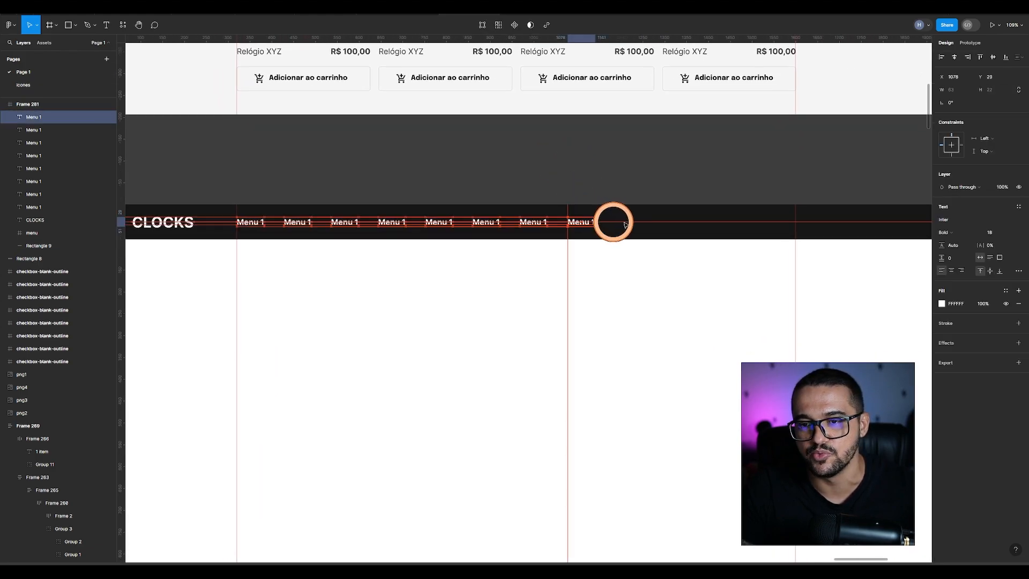
left_click_drag(625, 224, 790, 203)
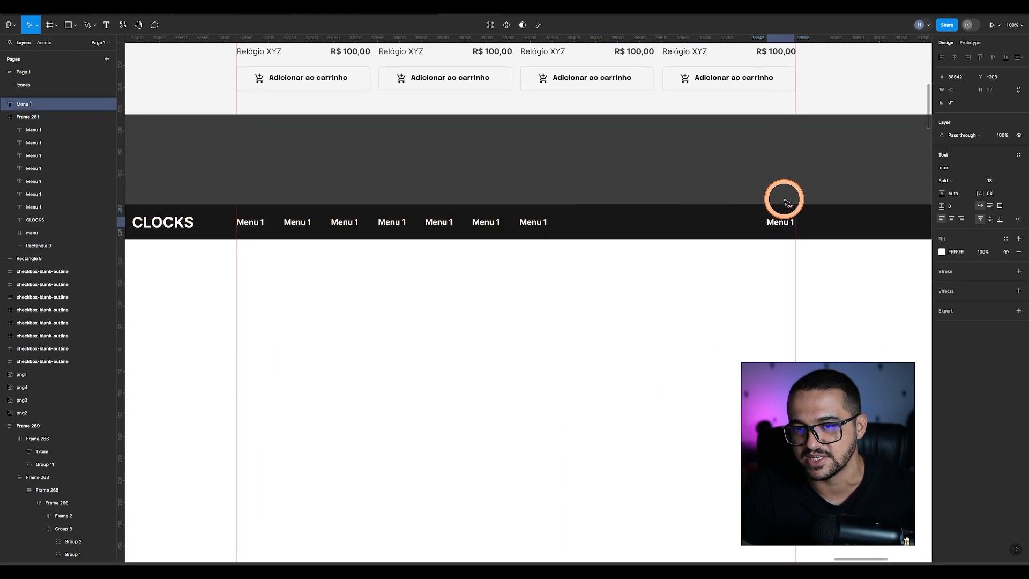
scroll(807, 224, "up", 5)
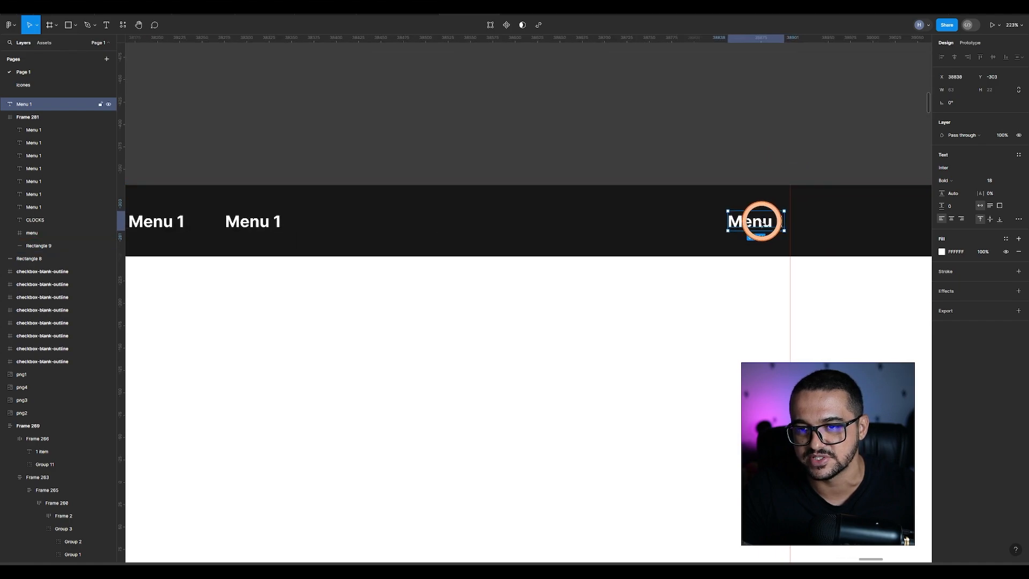
Step: Change the last label's text to "Menu 8" and realign its outer edge with the guide
double_click(777, 225)
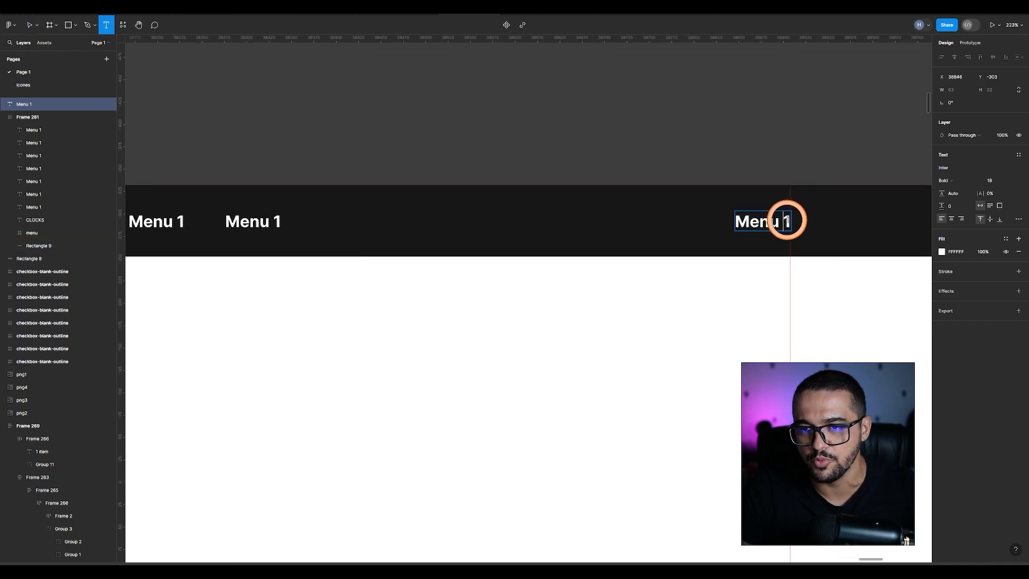
type("8")
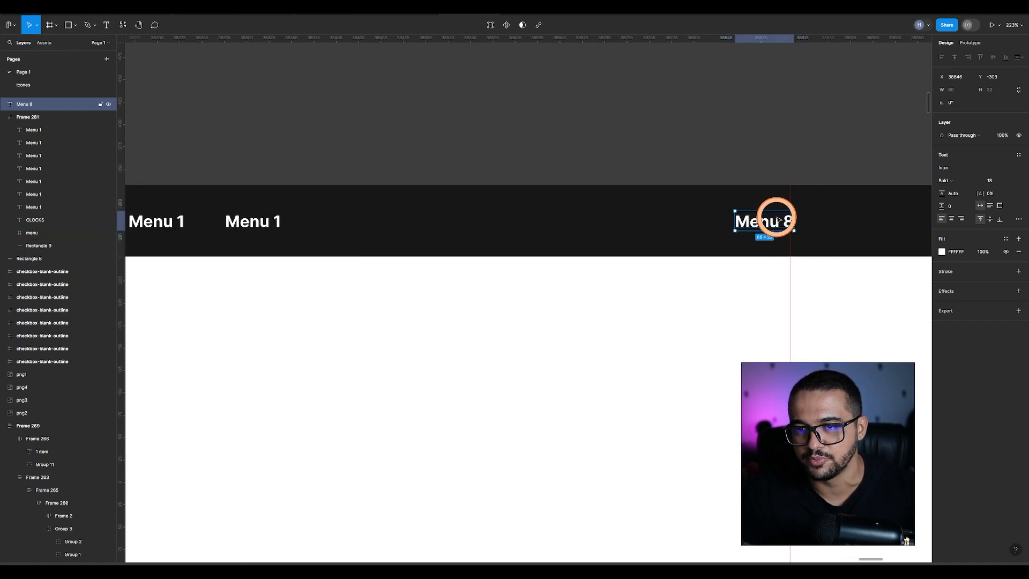
left_click(764, 182)
left_click_drag(773, 225, 771, 228)
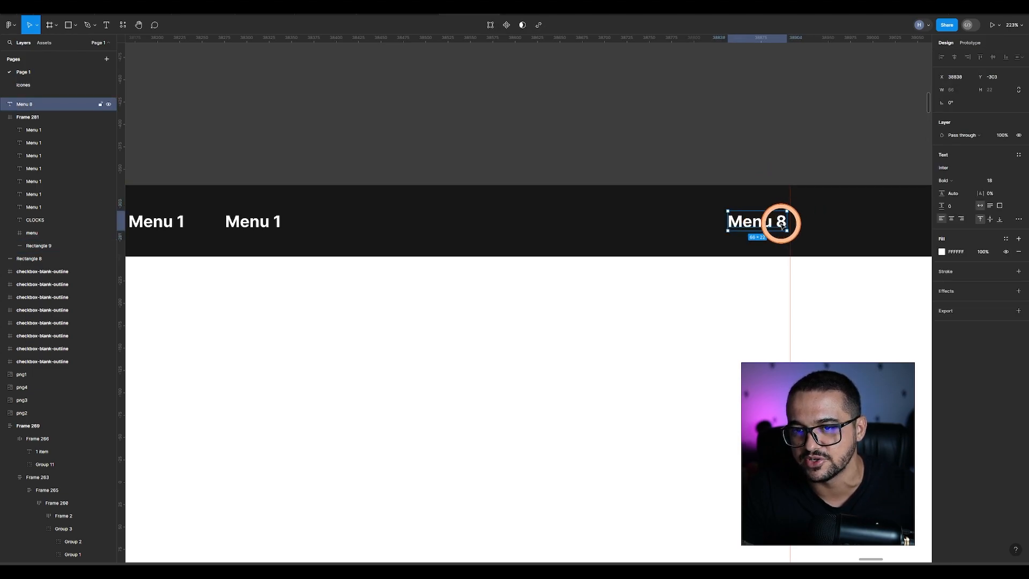
scroll(785, 228, "down", 6)
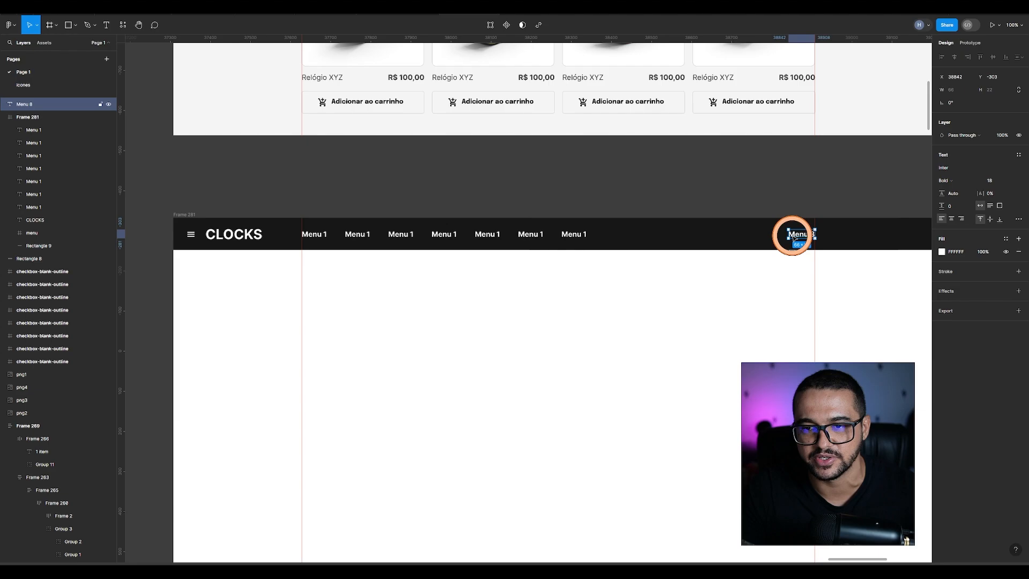
left_click(502, 189)
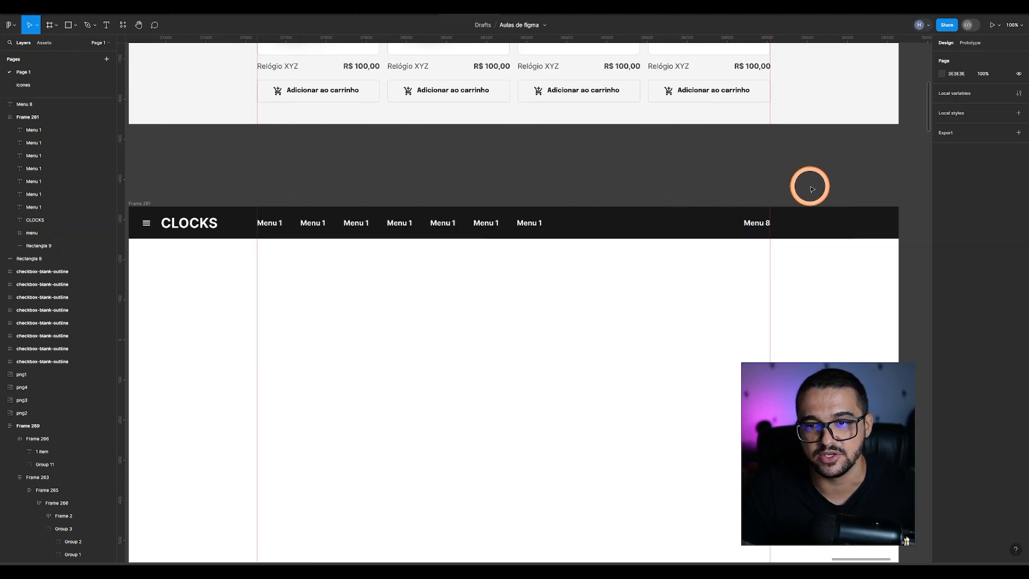
Step: Select all eight menu labels without the header background and try to distribute their horizontal spacing
left_click_drag(802, 185, 301, 335)
scroll(241, 208, "up", 5)
key("ctrl+z")
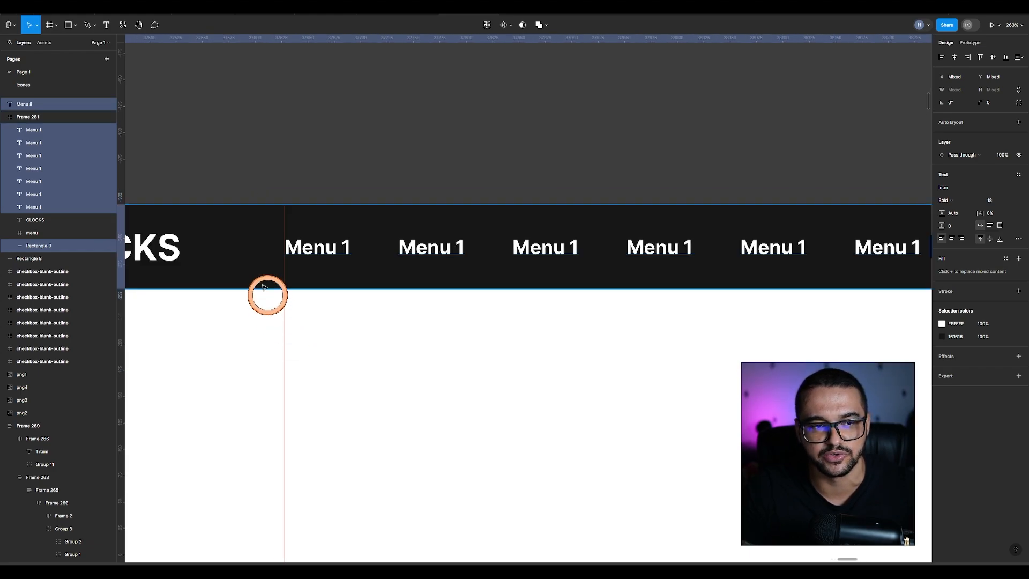
left_click(252, 247, "shift")
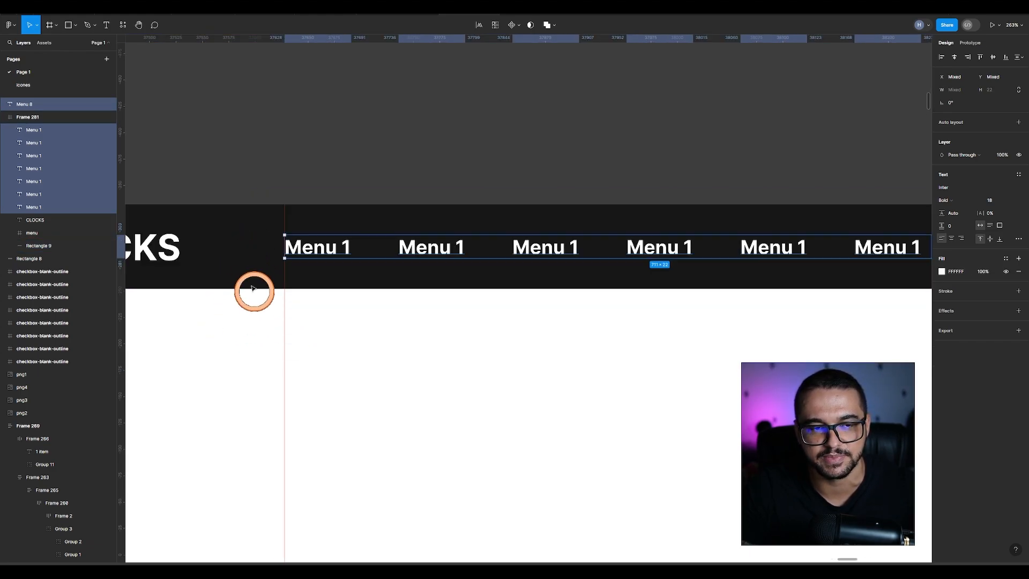
scroll(251, 262, "down", 3)
scroll(253, 263, "down", 3)
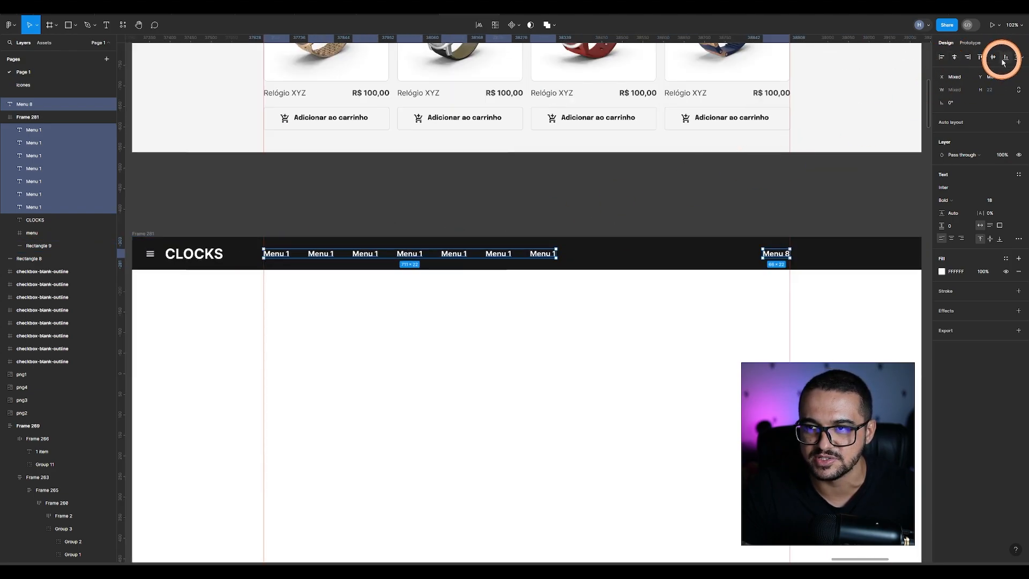
left_click(1019, 59)
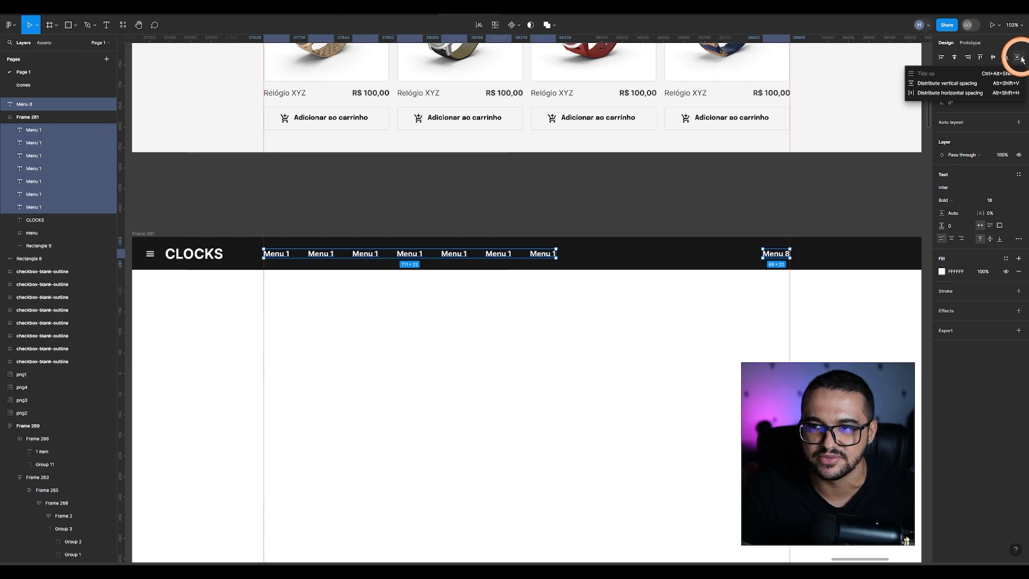
left_click(957, 94)
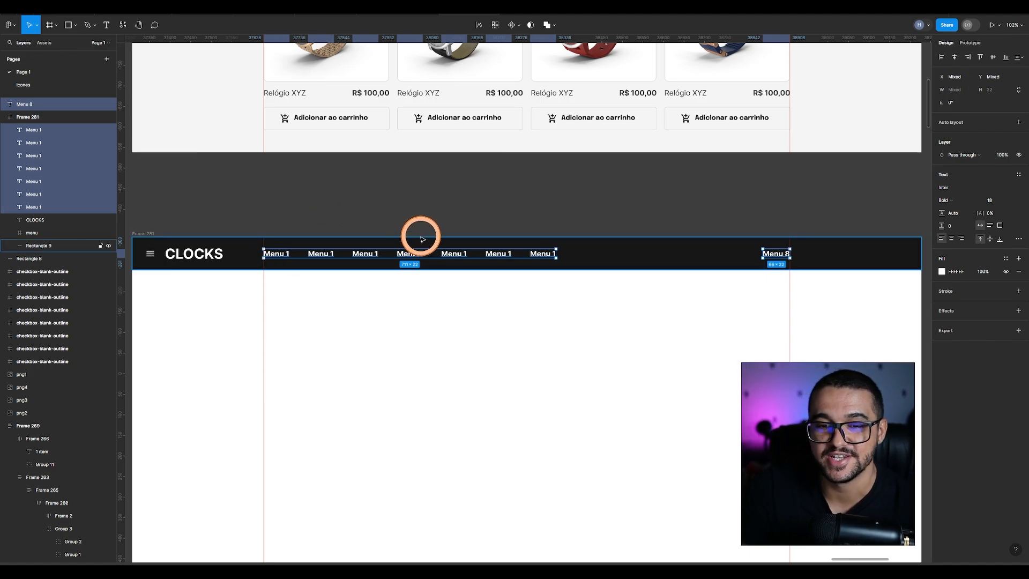
left_click(1019, 58)
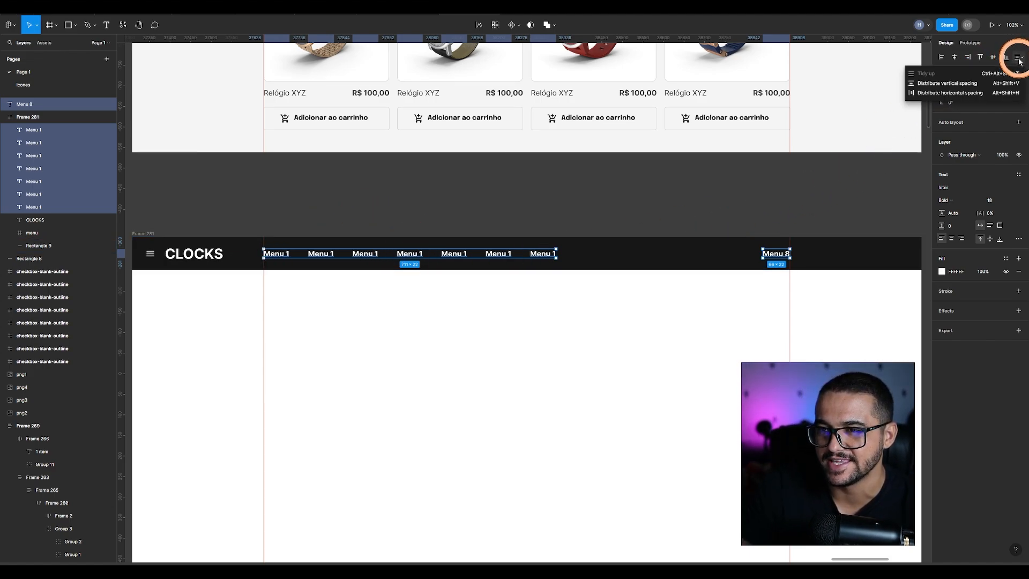
left_click(942, 94)
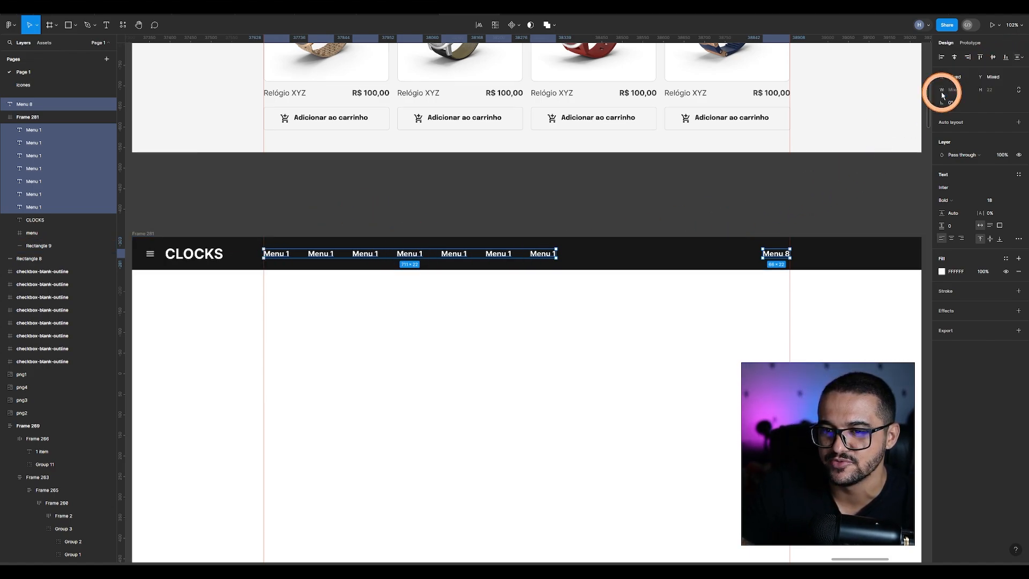
left_click(558, 226)
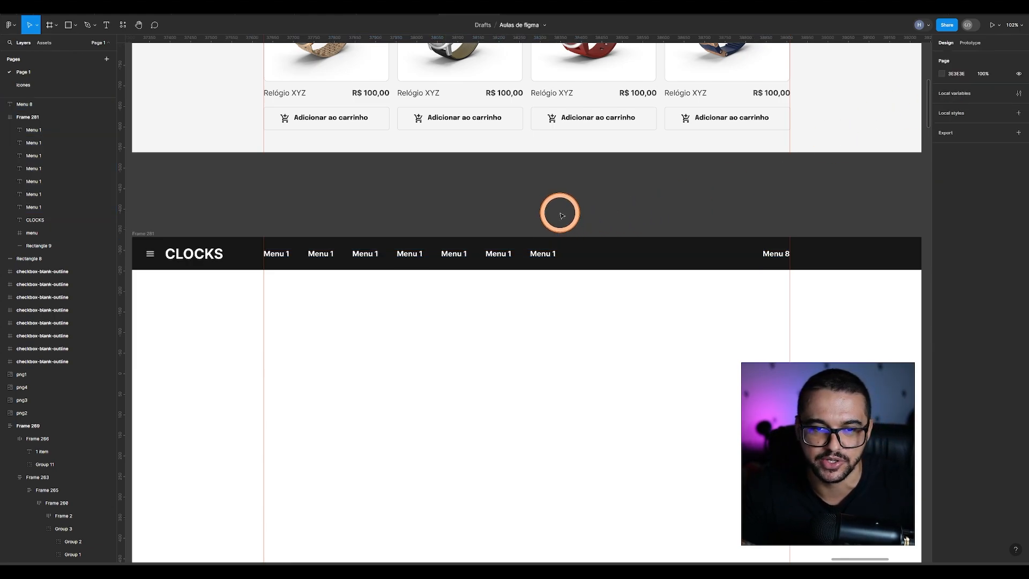
Step: Spread the labels between the first Menu 1 and Menu 8 along the header at uneven distances
left_click(766, 251)
left_click_drag(542, 256, 692, 255)
left_click_drag(487, 257, 578, 253)
left_click_drag(462, 254, 514, 254)
left_click(413, 255, "shift")
left_click_drag(414, 255, 437, 254)
left_click_drag(363, 257, 383, 256)
left_click_drag(320, 254, 330, 253)
Step: Select the eight menu labels without the header background and distribute their horizontal spacing evenly
left_click_drag(255, 221, 841, 262)
left_click_drag(826, 222, 247, 265)
left_click(242, 262, "shift")
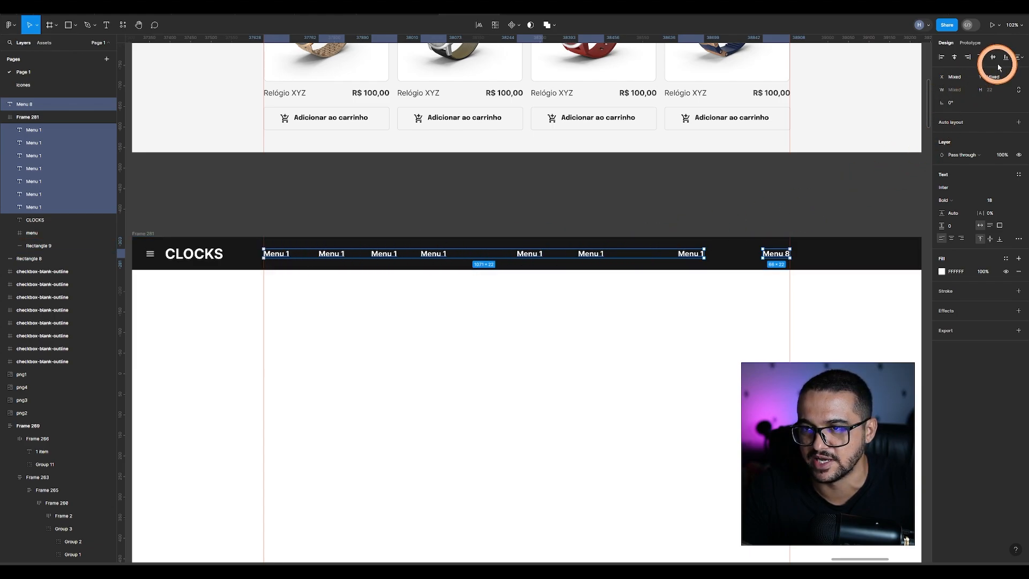
left_click(1019, 57)
left_click(966, 96)
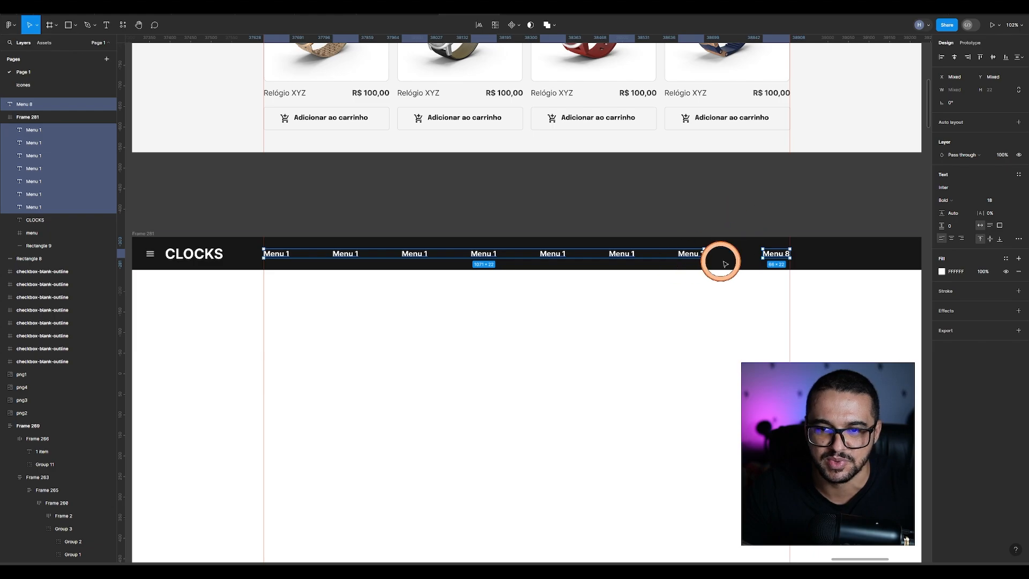
left_click(707, 220)
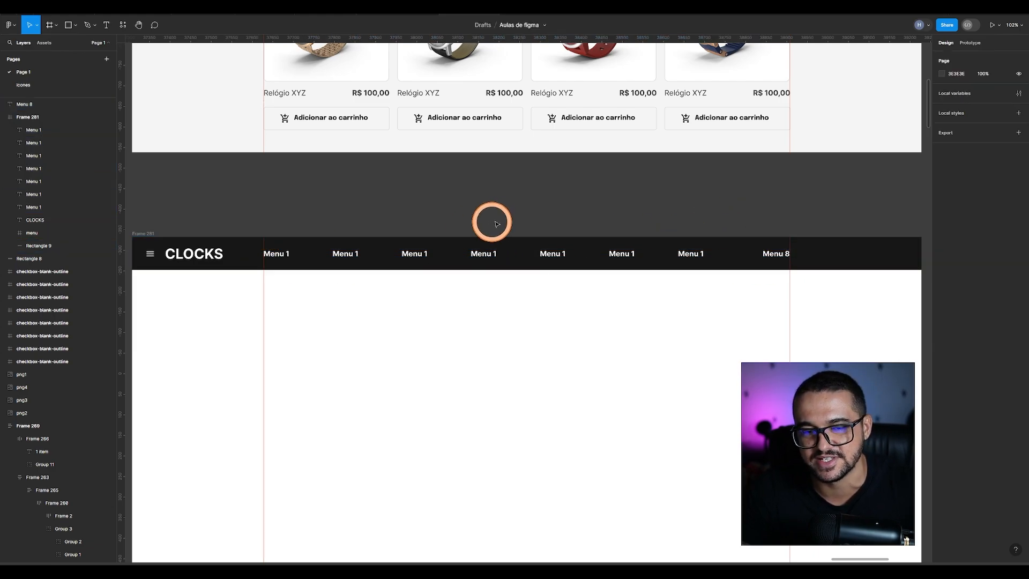
Step: Examine the heart and cart icons at the end of the finished page header and the separate Frame 273
scroll(494, 223, "down", 3)
scroll(631, 306, "right", 1)
scroll(632, 306, "up", 1)
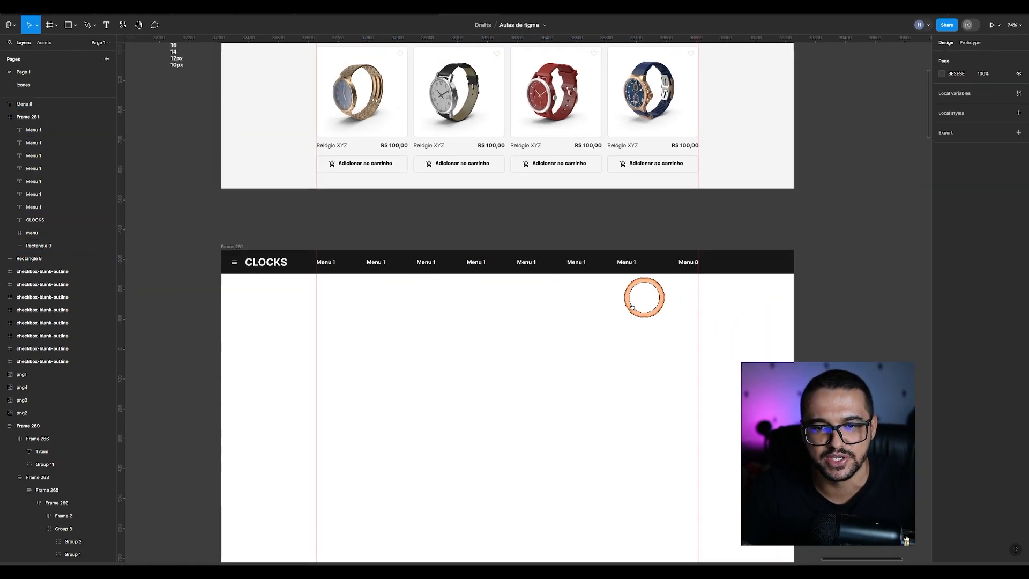
scroll(633, 307, "up", 5)
scroll(735, 202, "up", 3)
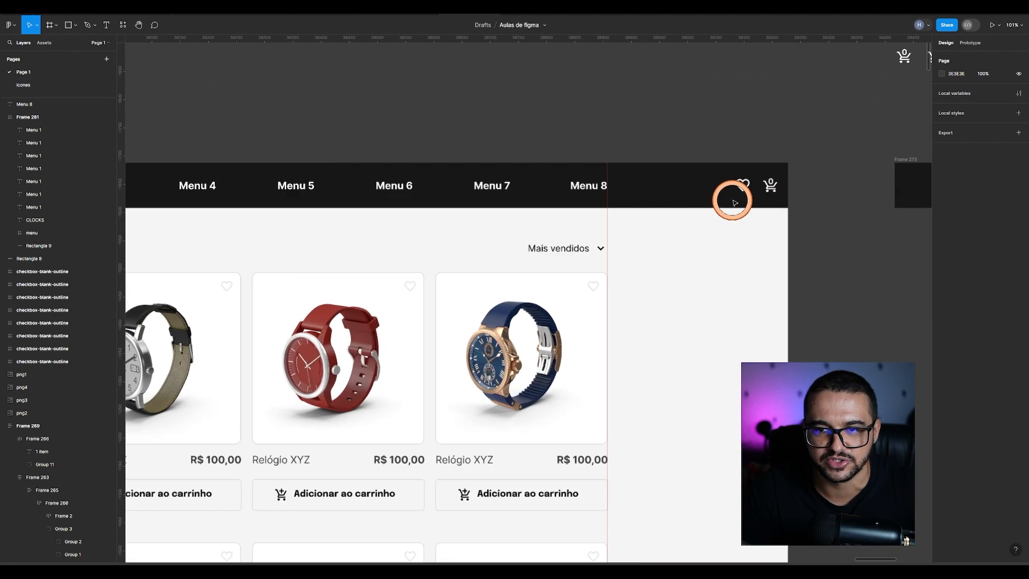
scroll(772, 209, "up", 1)
scroll(526, 345, "right", 5)
scroll(523, 344, "up", 3)
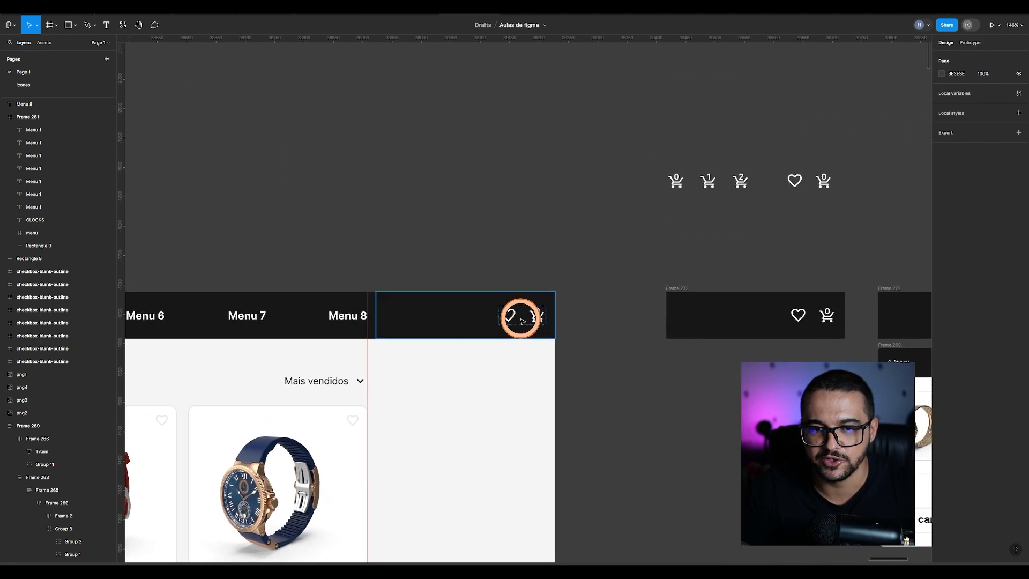
left_click(708, 310)
left_click(730, 384)
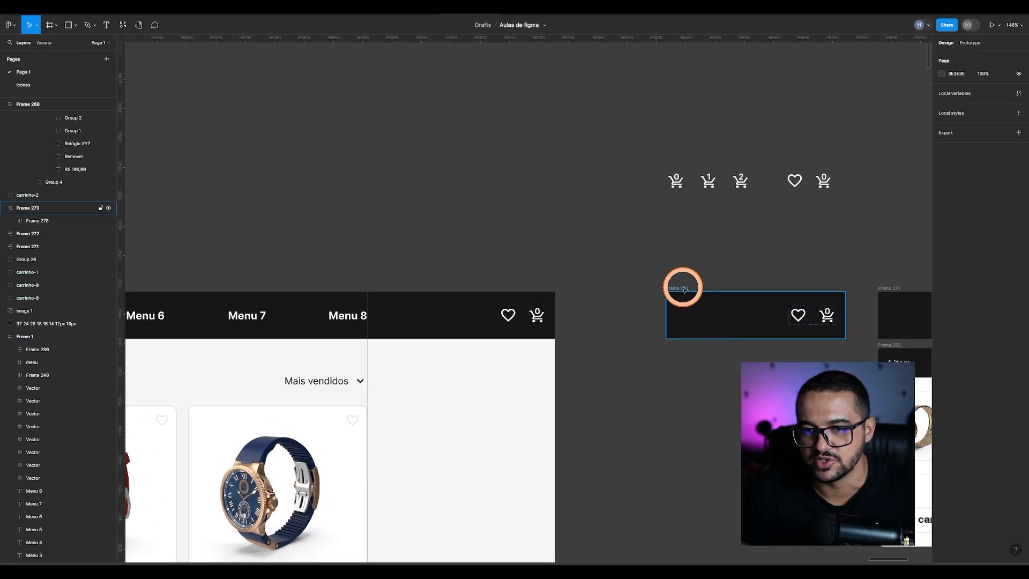
Step: Inspect Frame 273 and the one-item cart popup placed beside the store page
left_click(697, 310)
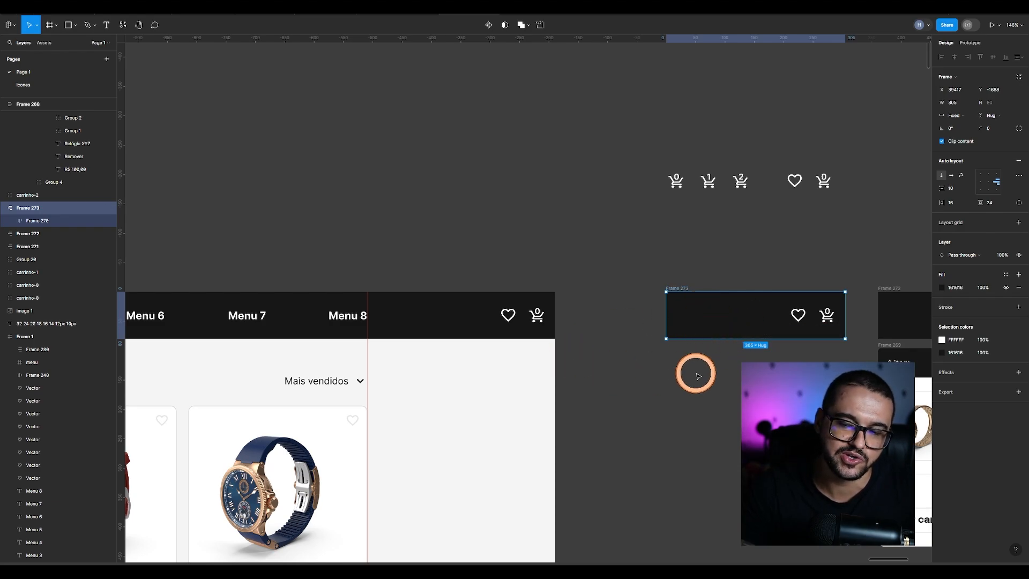
scroll(698, 376, "down", 3)
scroll(698, 375, "right", 4)
double_click(705, 194)
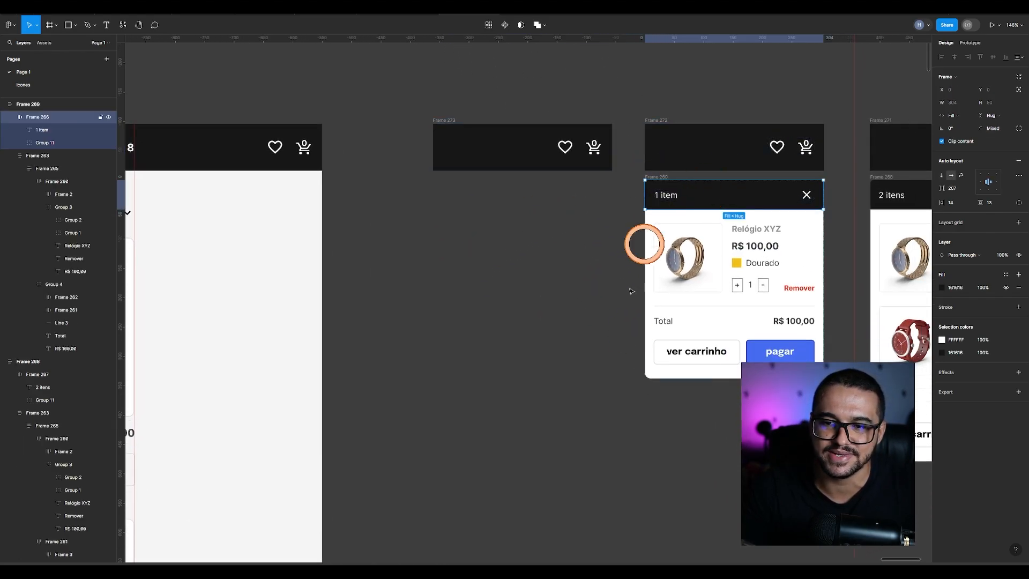
left_click_drag(841, 399, 617, 193)
left_click(655, 400)
left_click_drag(628, 403, 840, 177)
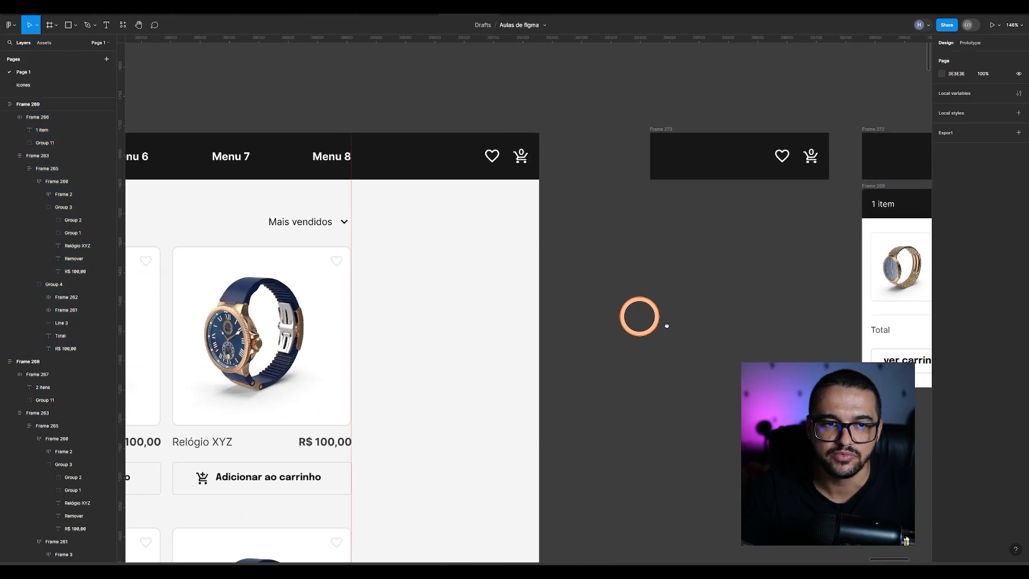
Step: Inspect the Filtros heading, the "filtrar item X" texts and their checkboxes on the store page
scroll(639, 316, "left", 3)
scroll(638, 317, "up", 1)
left_click(575, 184)
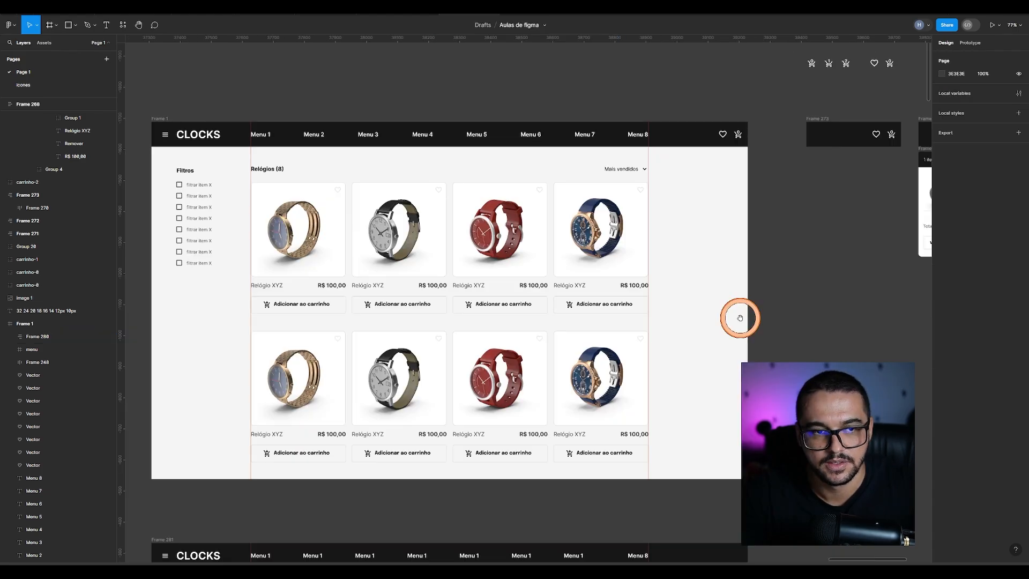
scroll(343, 278, "left", 4)
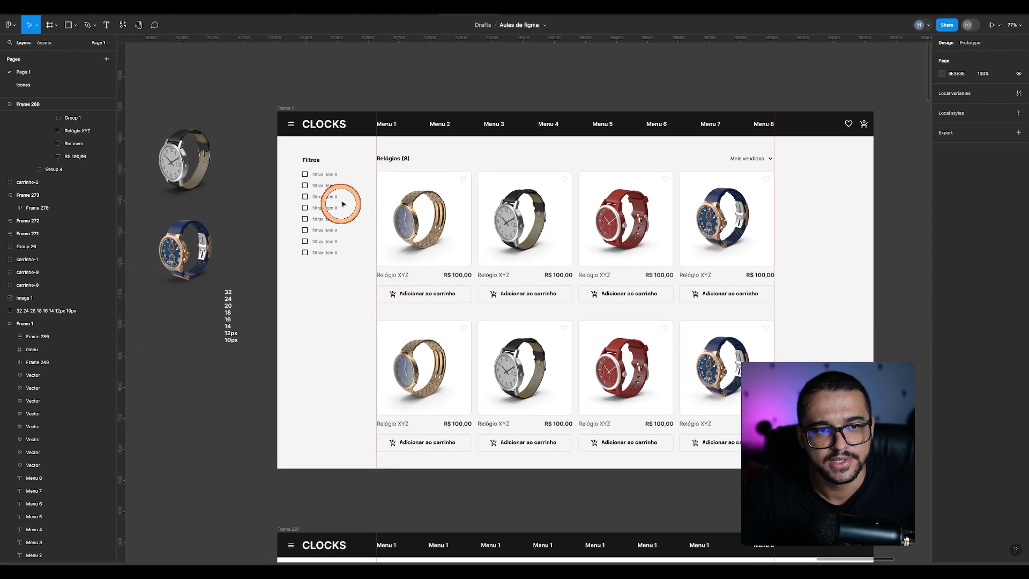
scroll(317, 172, "up", 5)
scroll(315, 171, "up", 3)
left_click(306, 140)
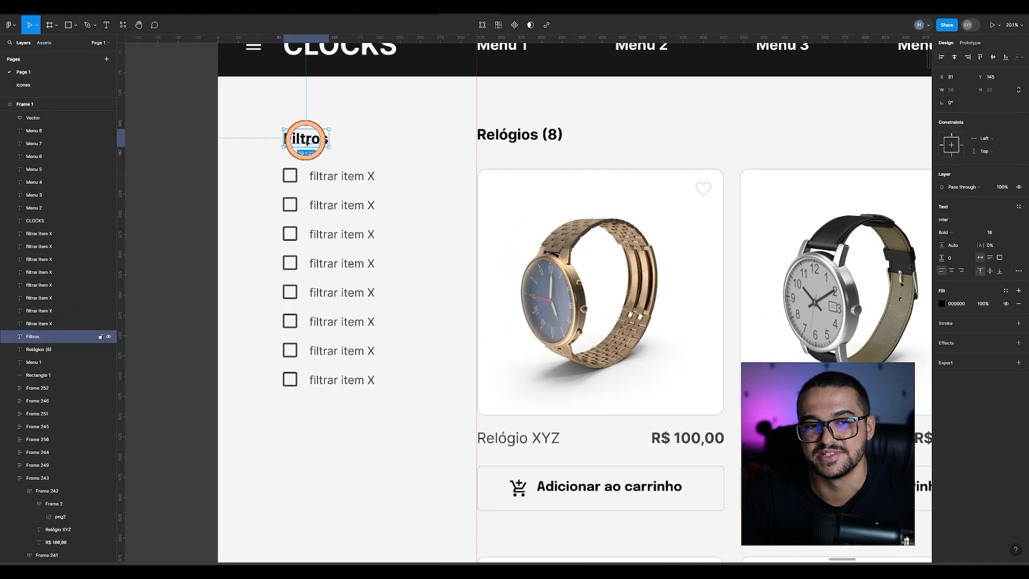
left_click(322, 182)
left_click(327, 206)
left_click(324, 233)
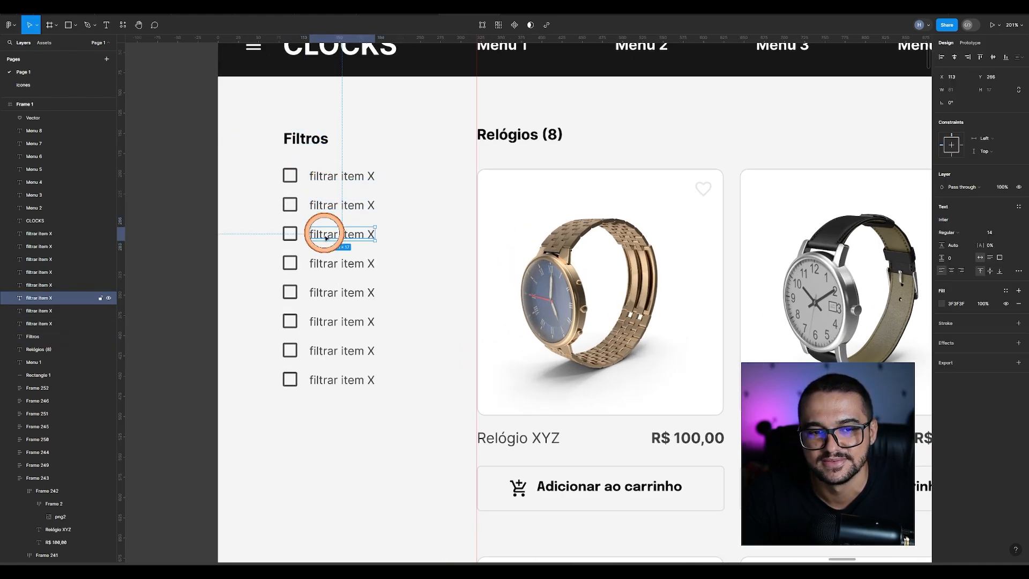
left_click(320, 265)
scroll(328, 253, "down", 5)
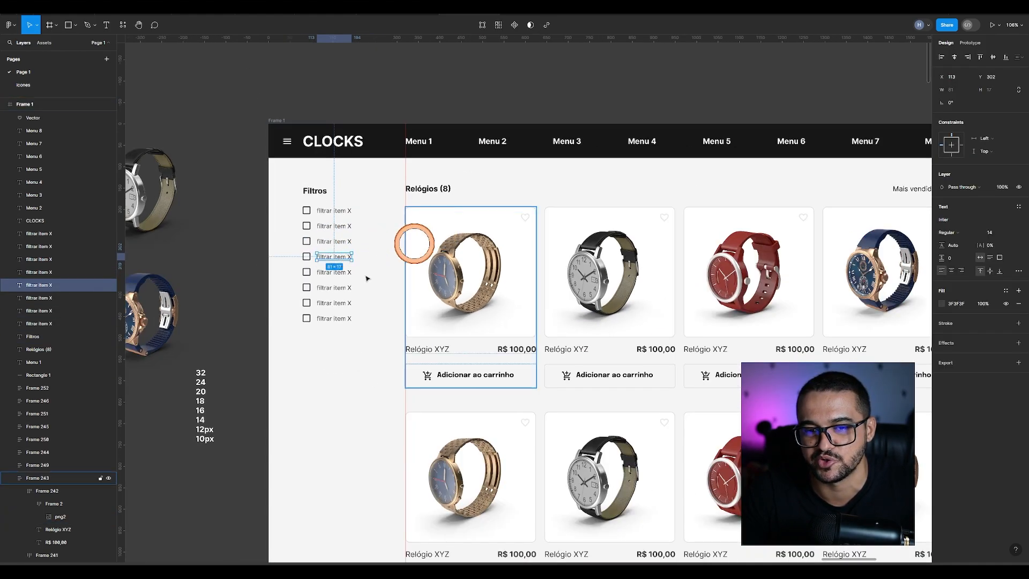
left_click(306, 211, "ctrl")
left_click_drag(307, 228, 307, 227)
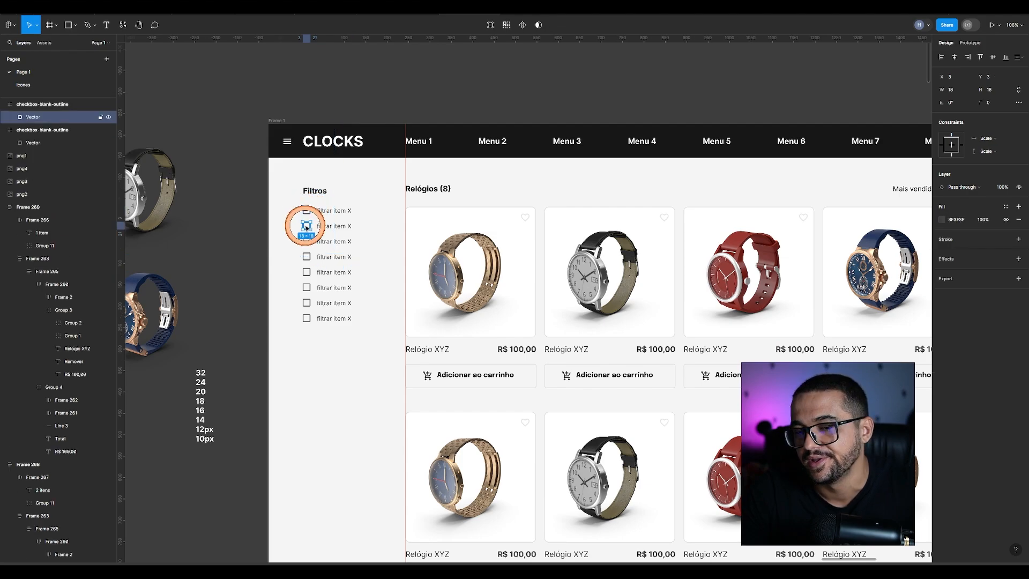
Step: Inspect the blank checkbox icons in front of the "filtrar item X" texts
left_click(308, 256)
left_click(356, 356)
scroll(332, 242, "up", 5)
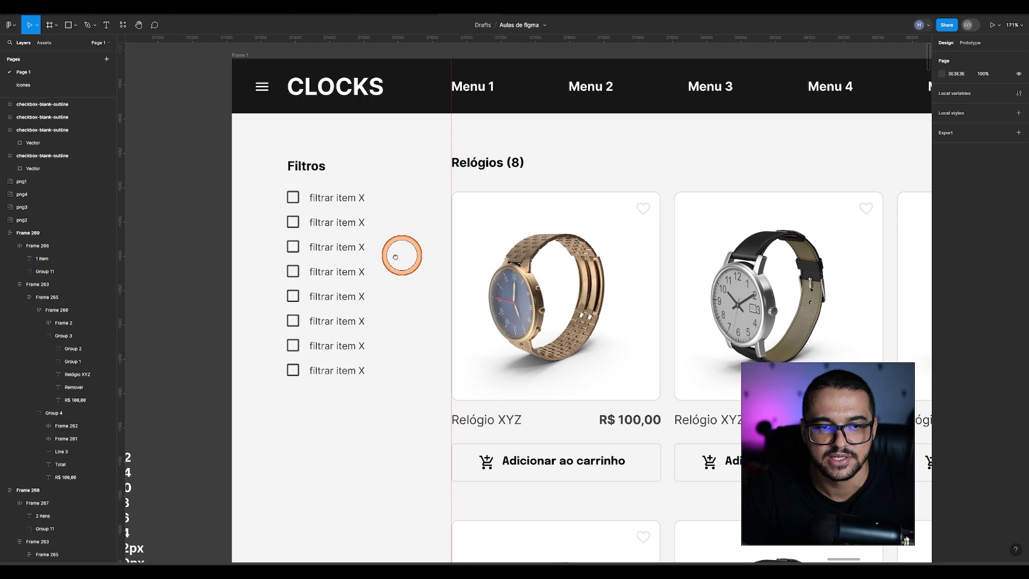
scroll(384, 291, "down", 1)
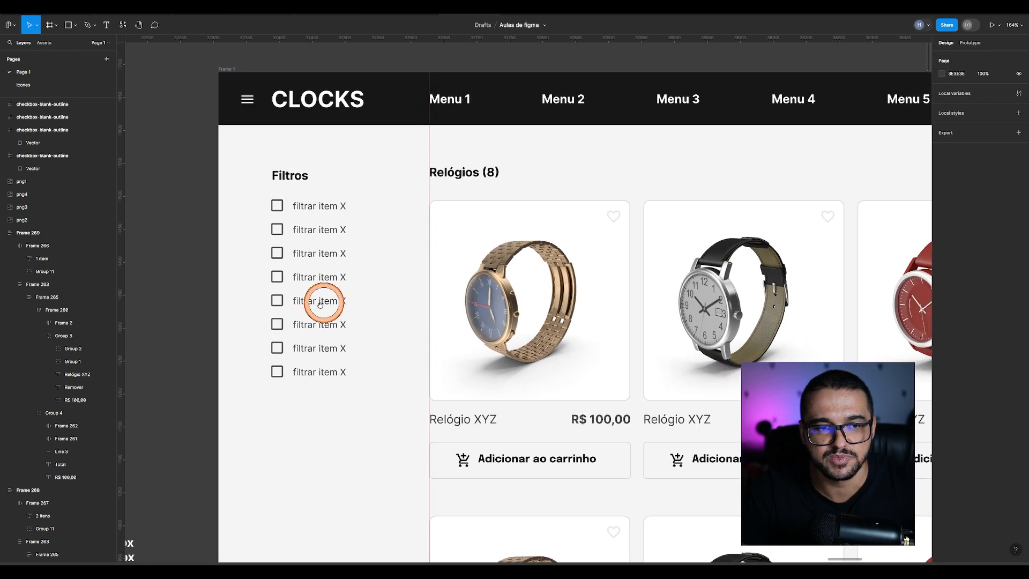
scroll(325, 304, "left", 2)
left_click(392, 207)
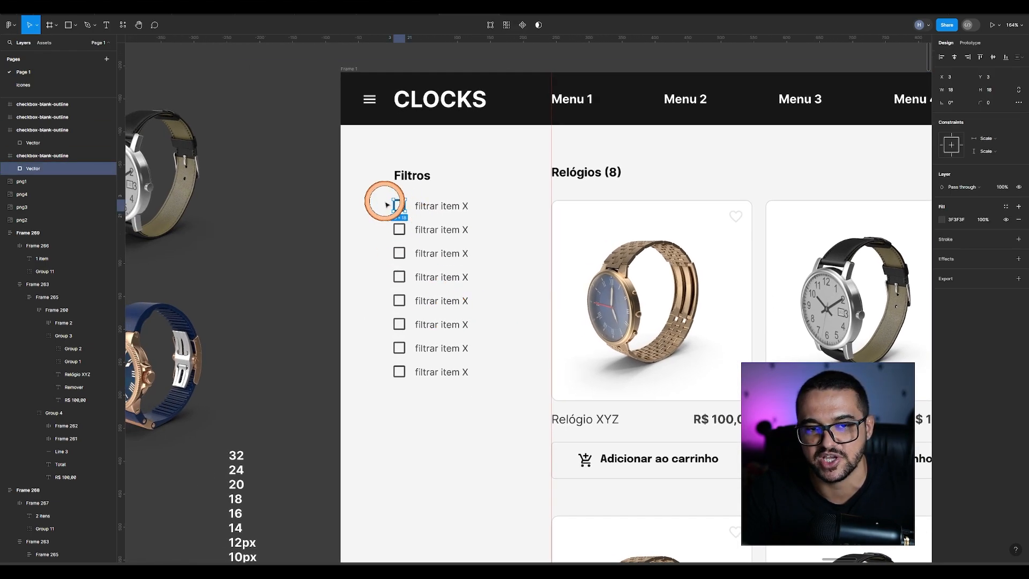
left_click(376, 236)
Step: Run the Material Design Icons plugin and search it for "checkbox"
right_click(277, 273)
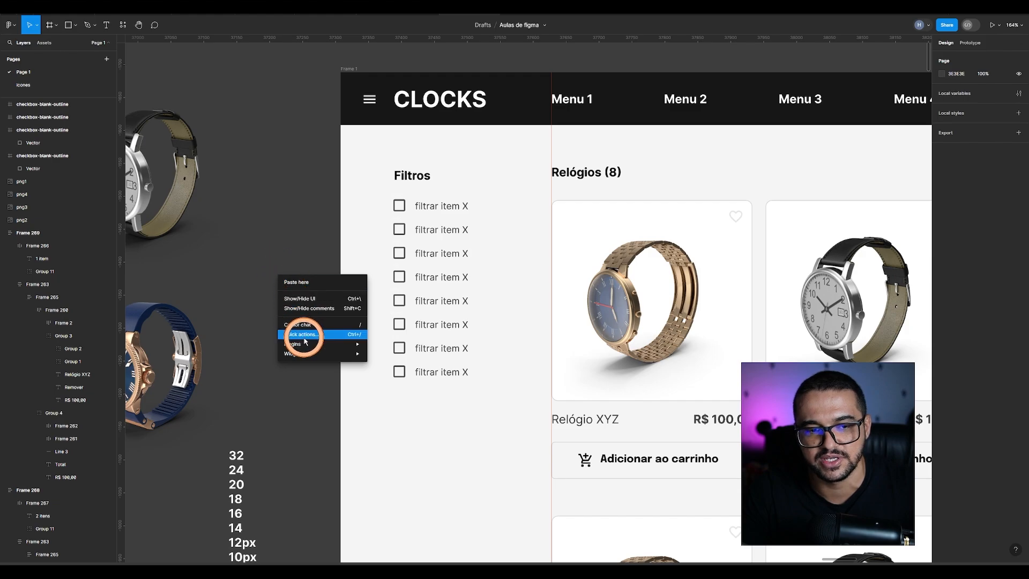
mouse_move(300, 344)
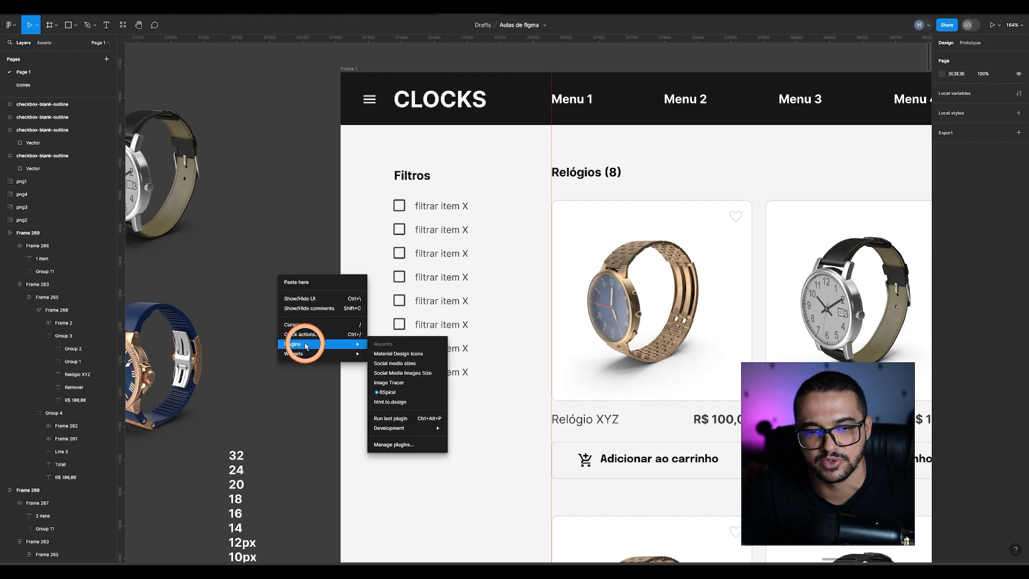
left_click(400, 353)
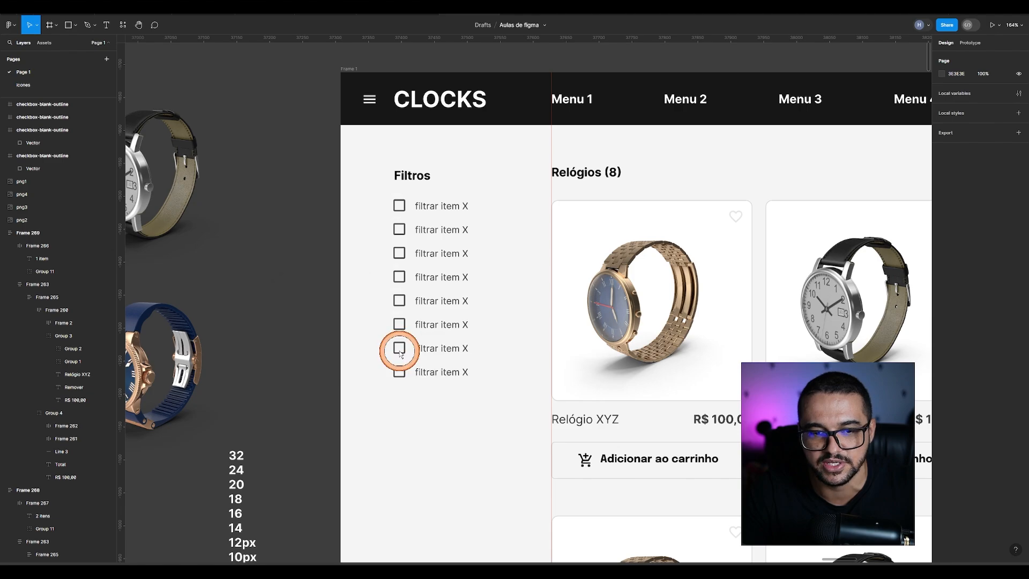
left_click(616, 126)
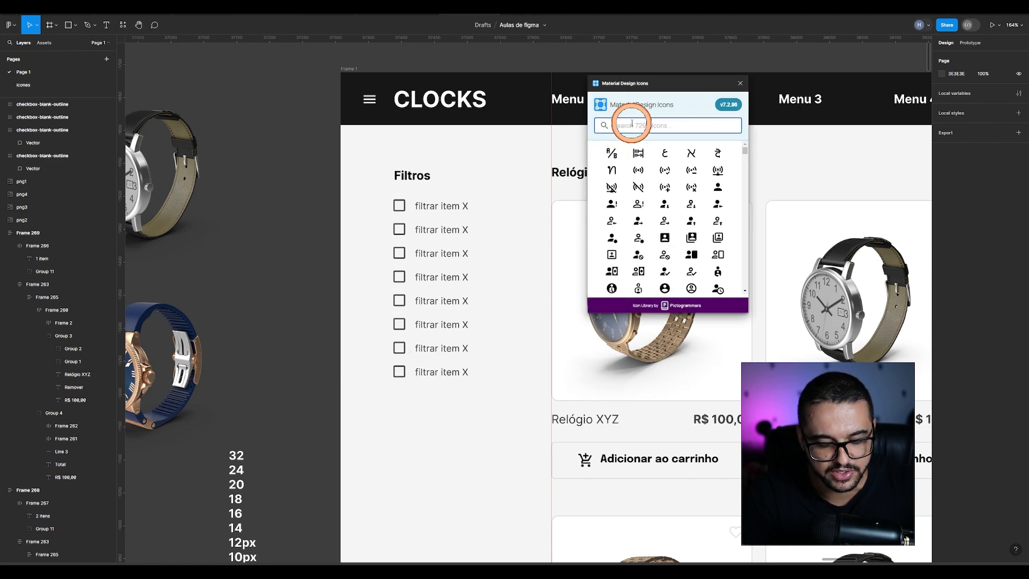
type("checkbox")
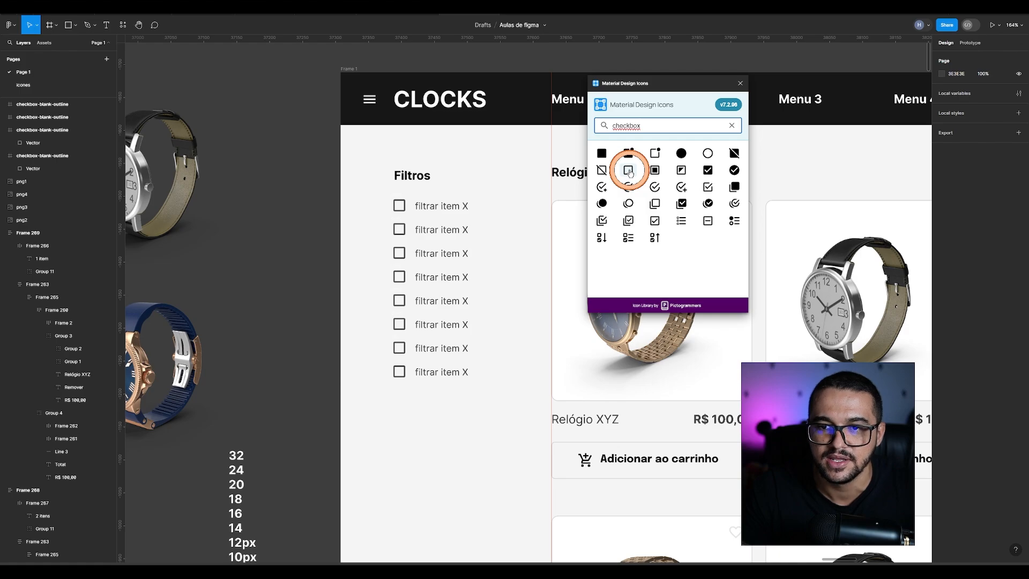
Step: Insert the filled checkbox-marked icon and place it over the first filter item's blank checkbox
left_click(709, 171)
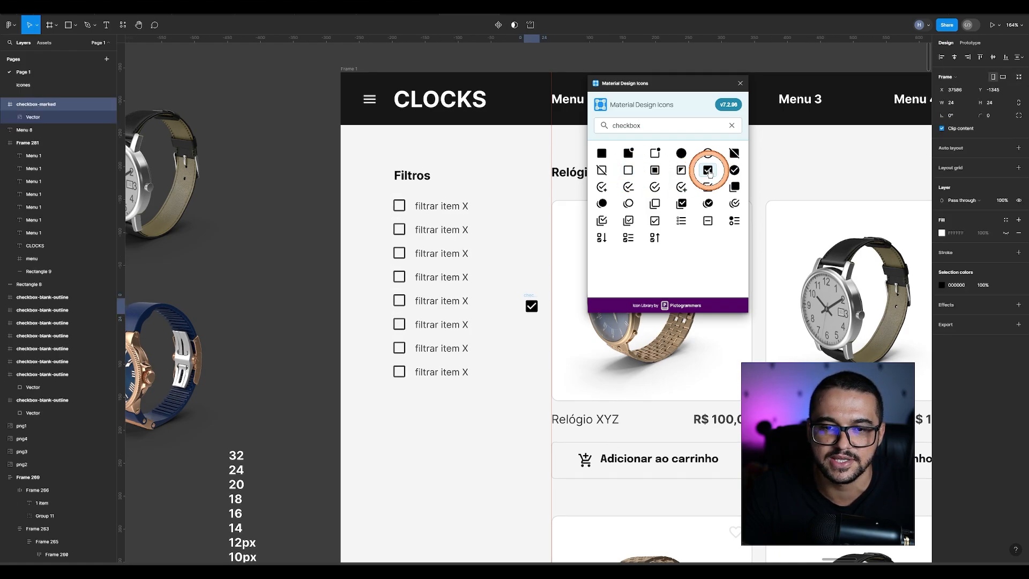
left_click_drag(531, 301, 397, 201)
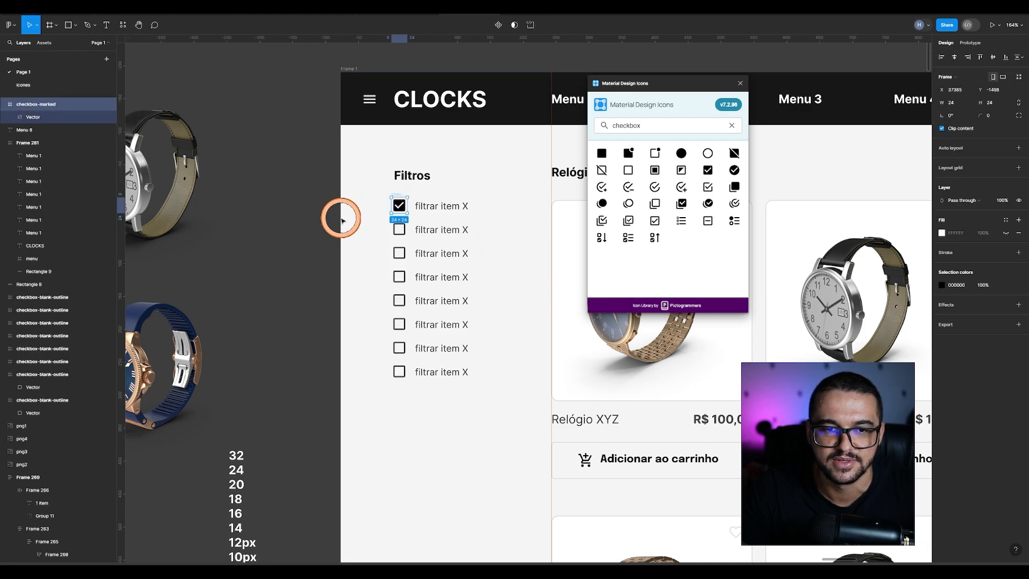
left_click(339, 218)
left_click(241, 206)
left_click(335, 198)
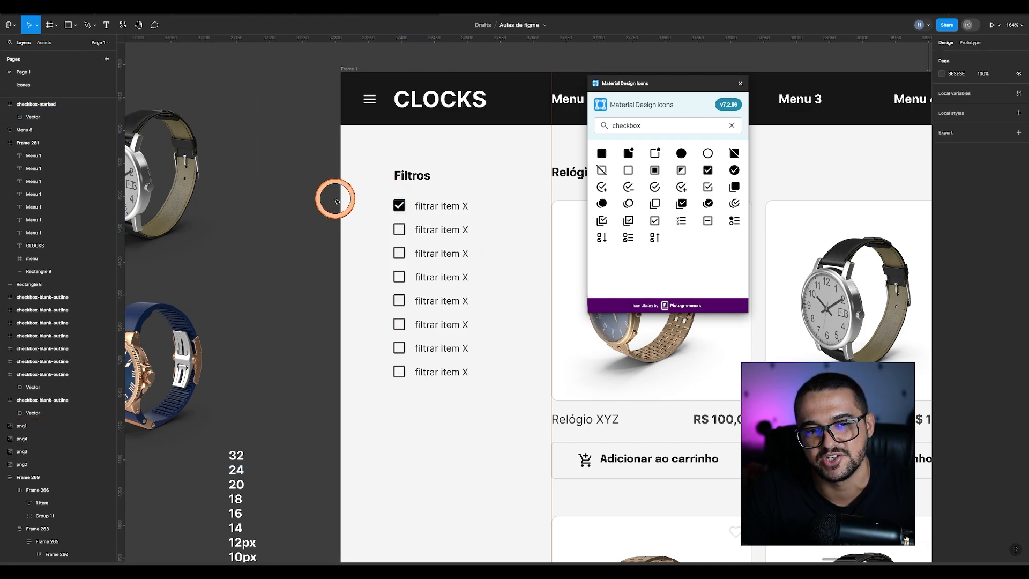
Step: Insert a blank outline checkbox icon below the last checkbox of the filter list
double_click(397, 229)
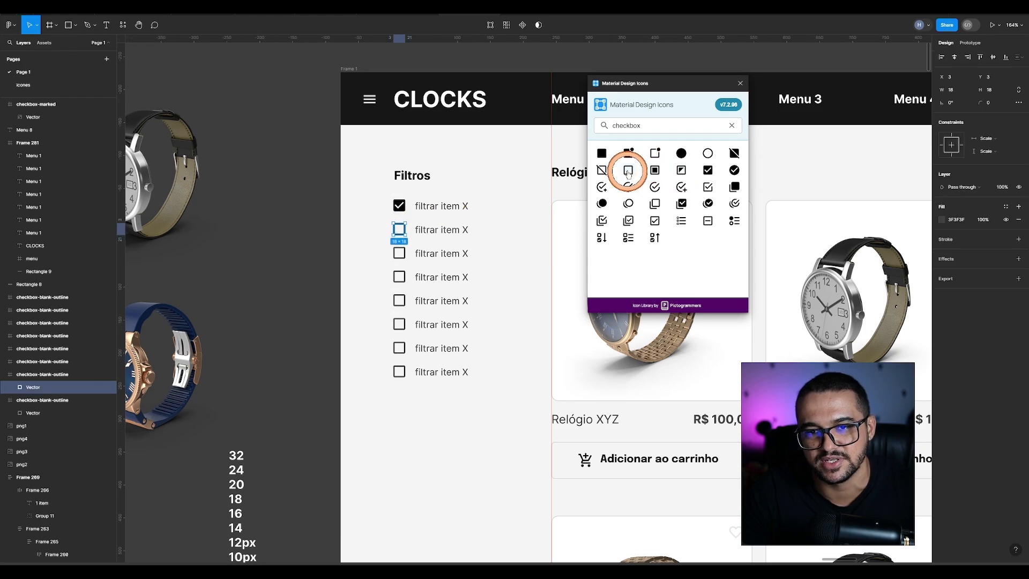
left_click_drag(628, 171, 399, 401)
left_click(436, 412)
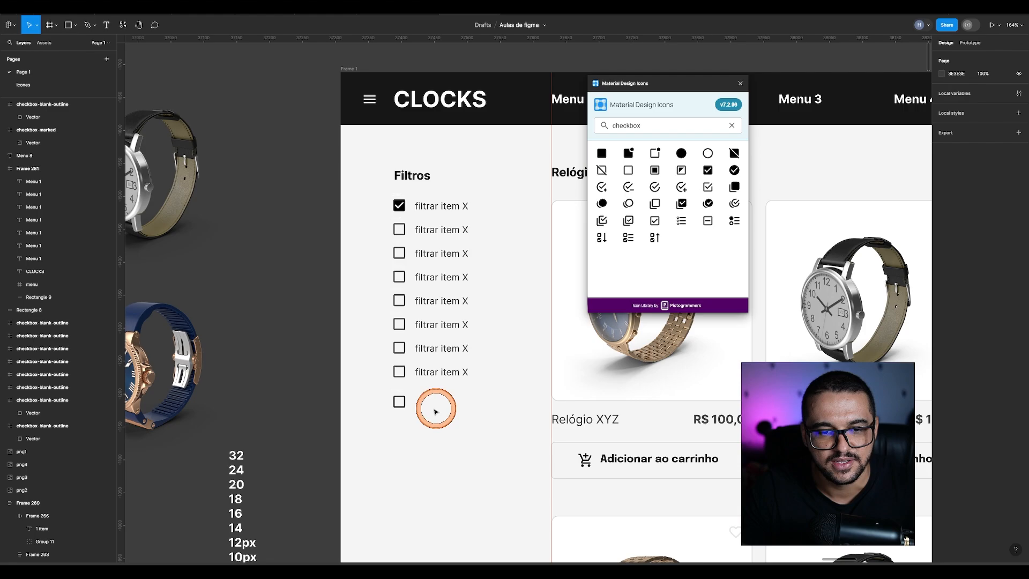
Step: Add the text "filtrar item x" beside the new checkbox and align it with the icon
key("t")
left_click(415, 403)
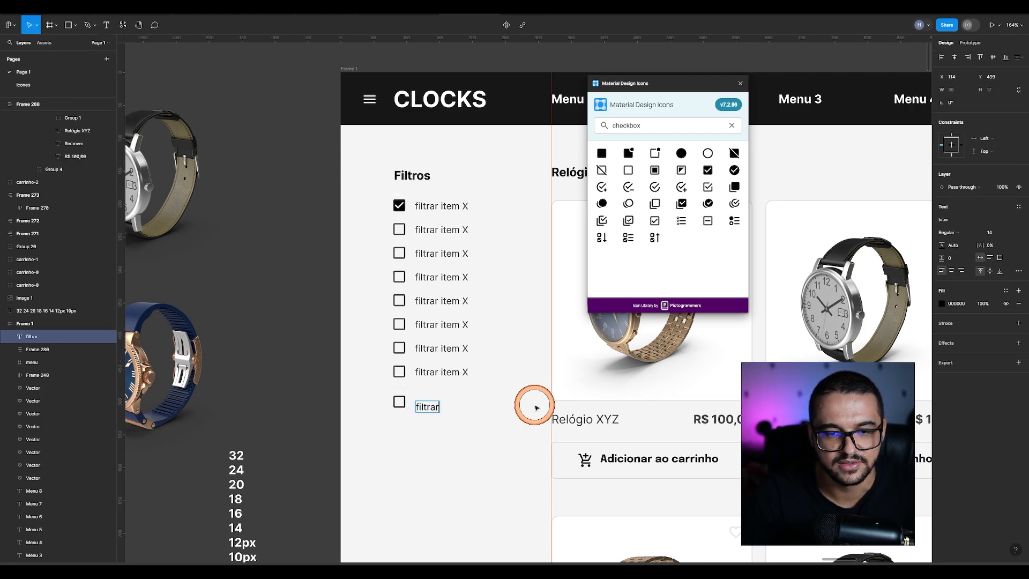
left_click(445, 372)
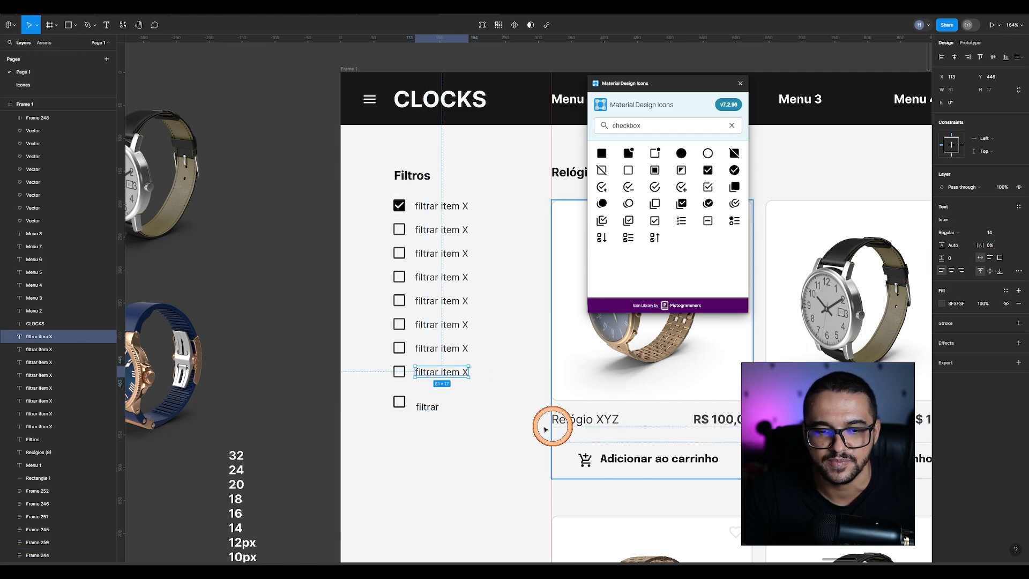
left_click_drag(432, 416, 371, 393)
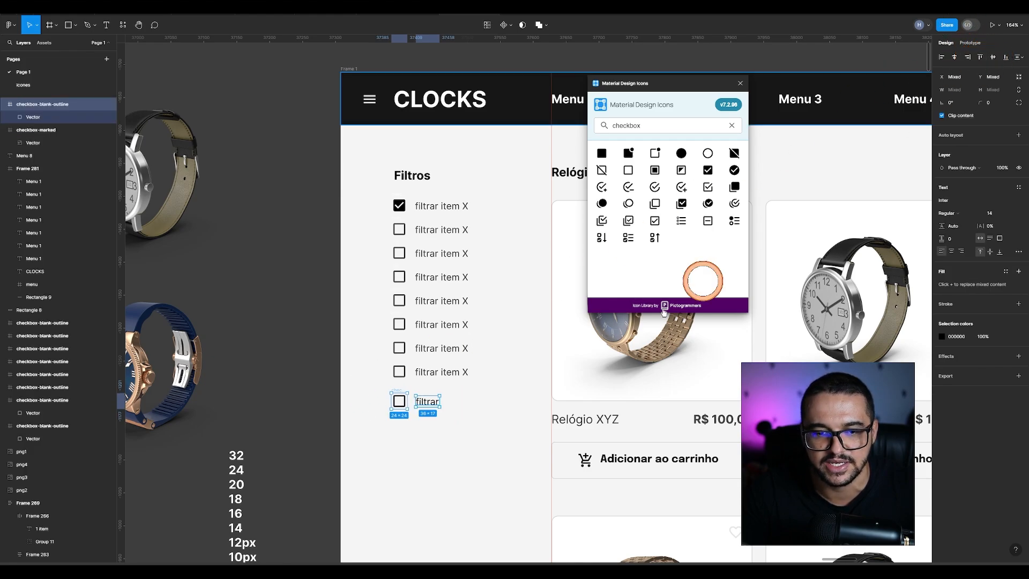
left_click(461, 425)
double_click(426, 402)
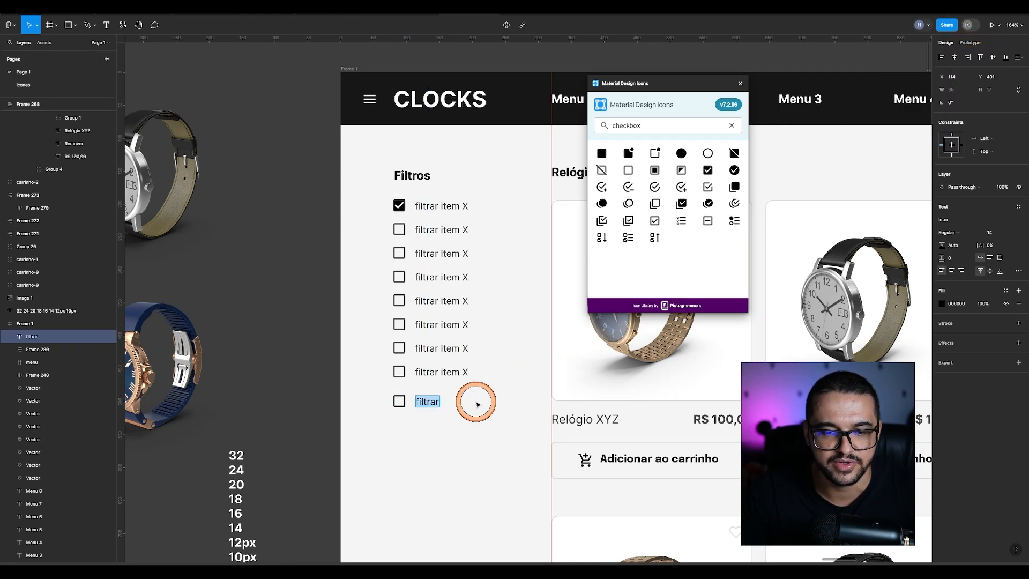
type("item x")
key("Escape")
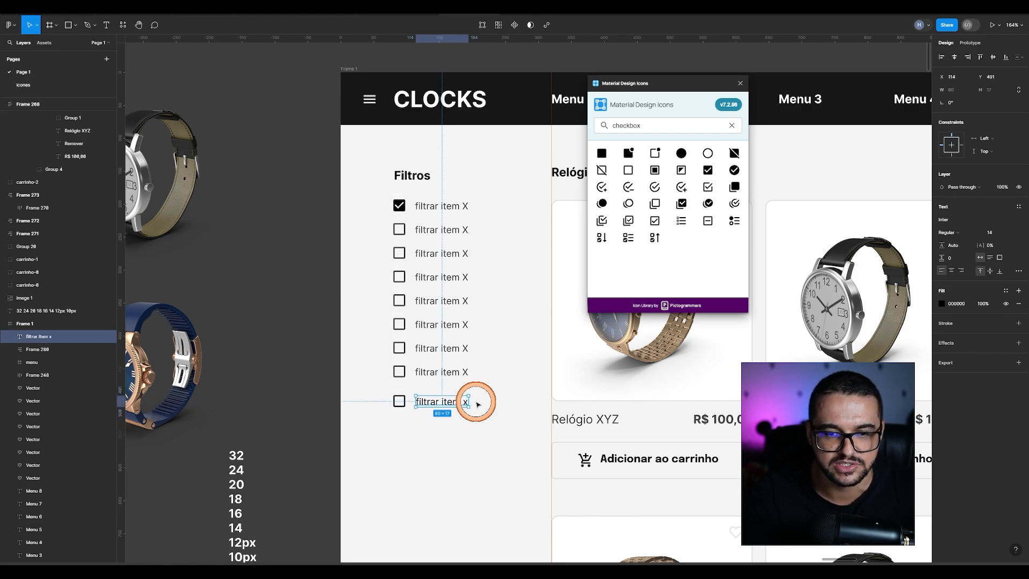
Step: Move the new checkbox and its text up to match the row spacing of the filter list
left_click_drag(487, 445, 362, 393)
left_click_drag(445, 403, 428, 397)
left_click(435, 439)
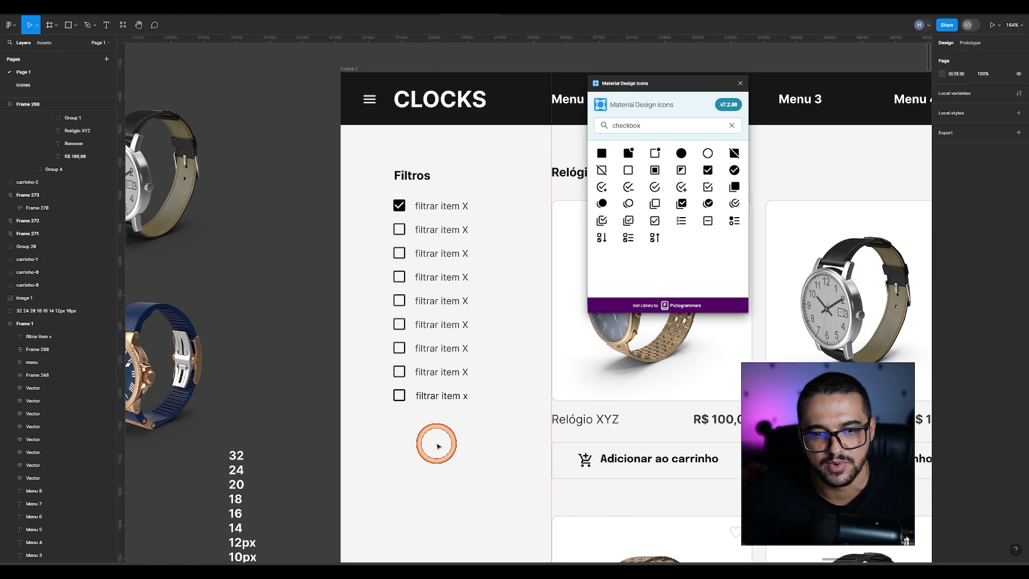
Step: Apply the existing filter texts' fill colour 3F3F3F to the new checkbox and its text
left_click(441, 372)
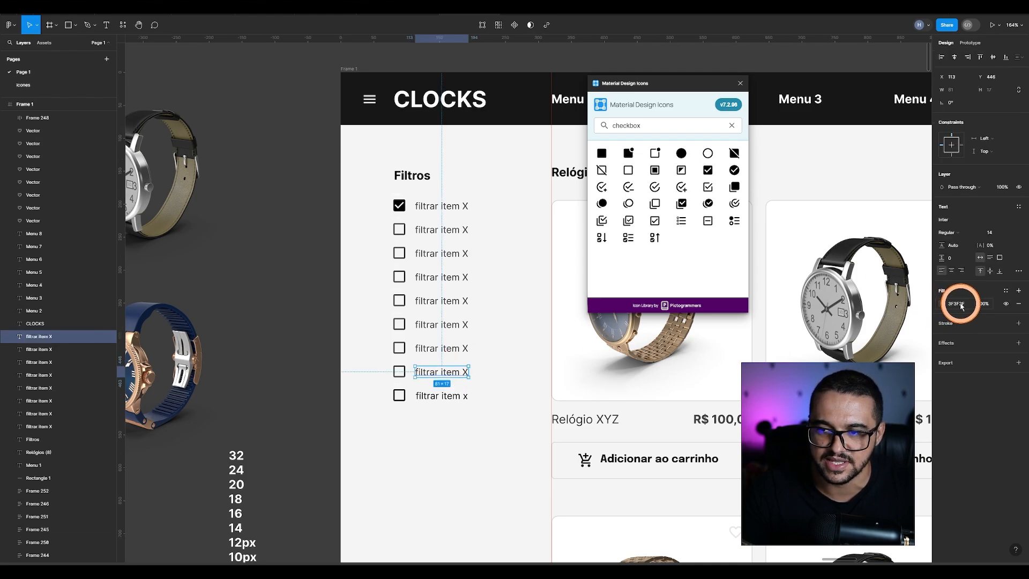
left_click(432, 395)
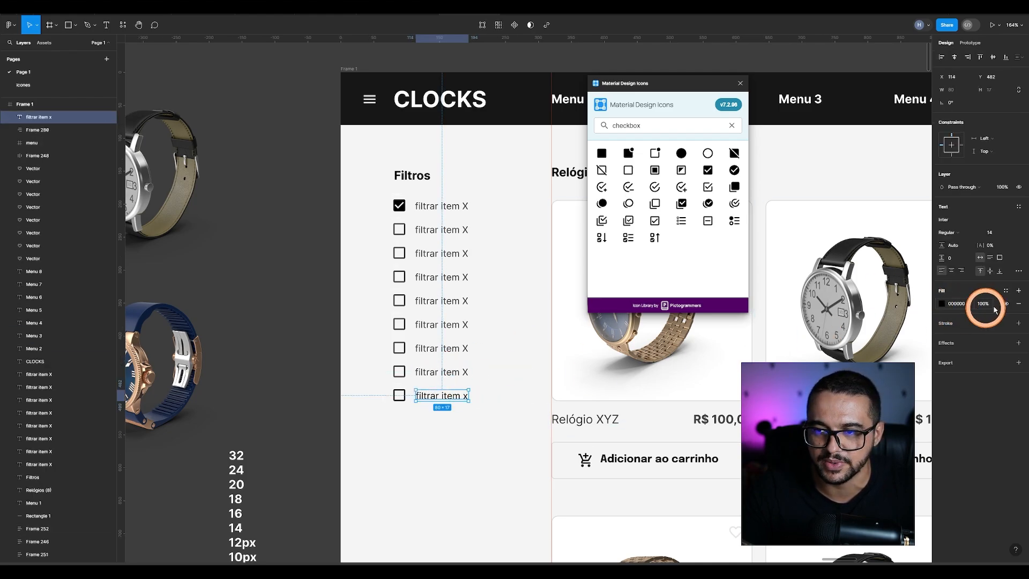
left_click(426, 410)
left_click(451, 371)
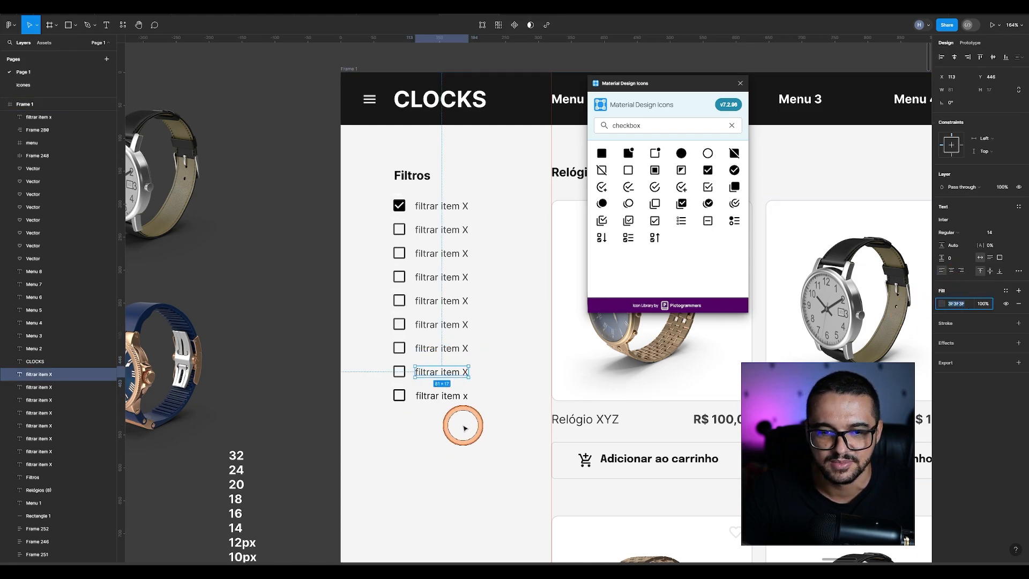
left_click_drag(462, 425, 389, 392)
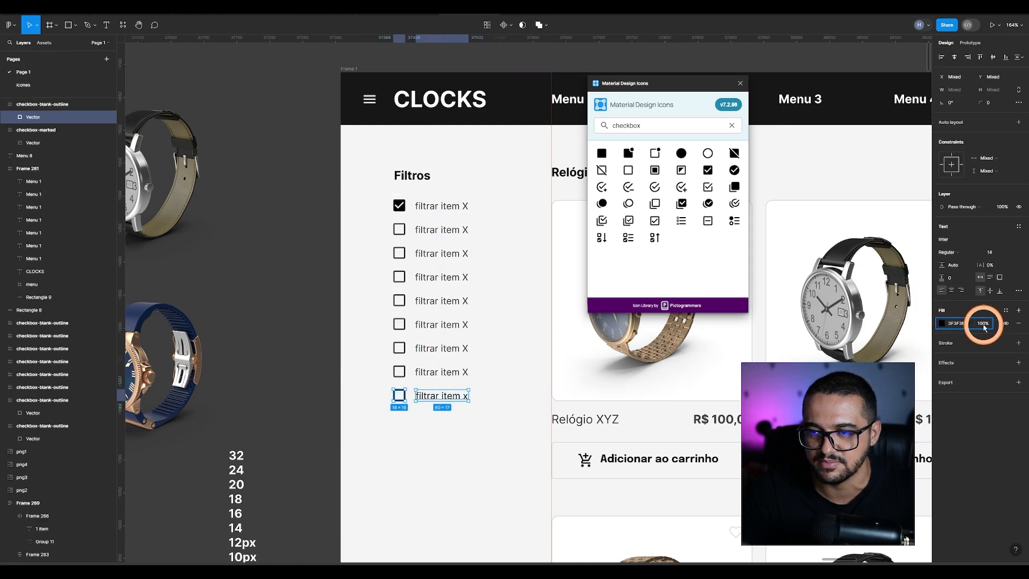
left_click(506, 439)
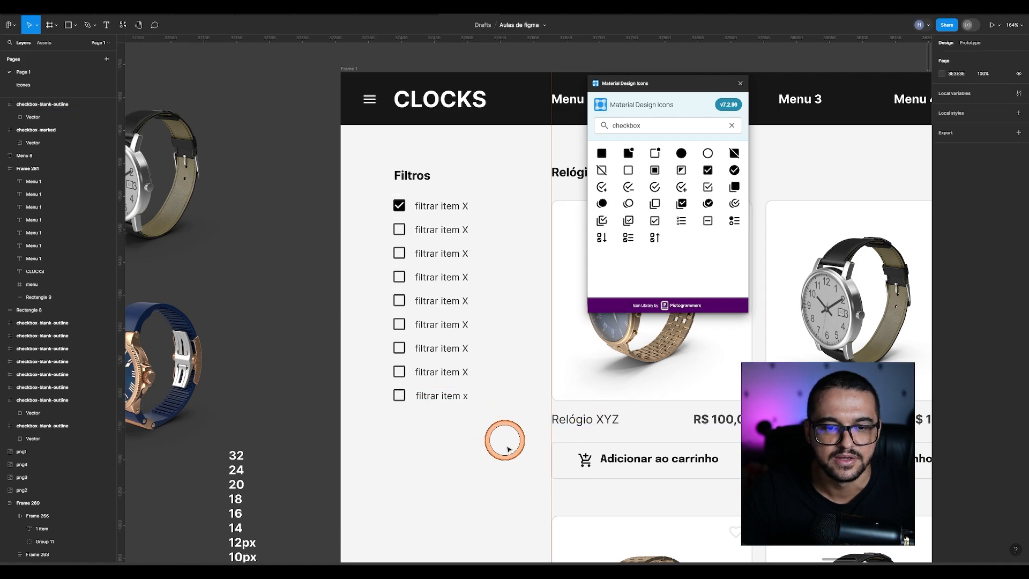
Step: Inspect the font weight and size of the Filtros heading
left_click(412, 177)
left_click(980, 234)
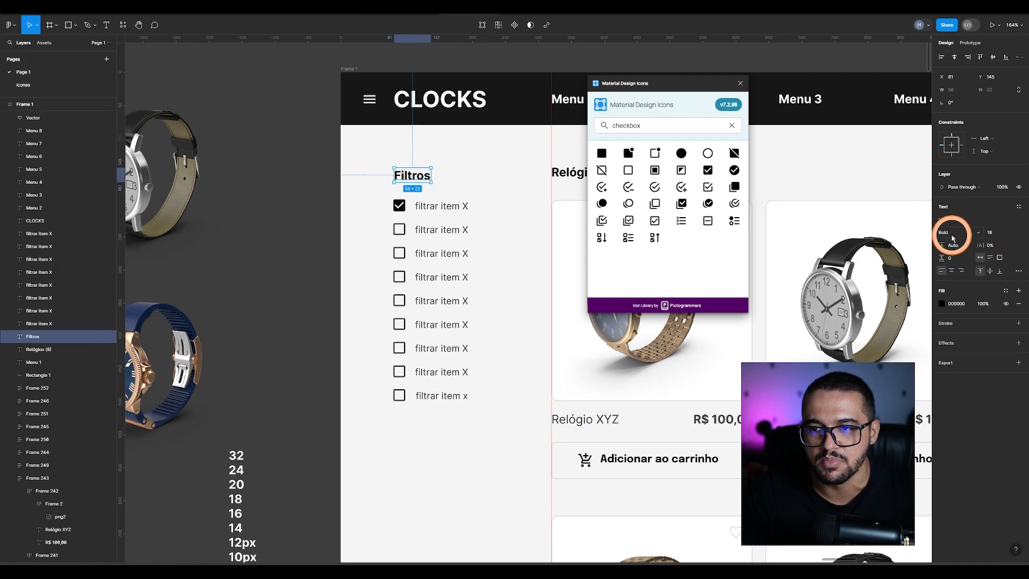
left_click(959, 230)
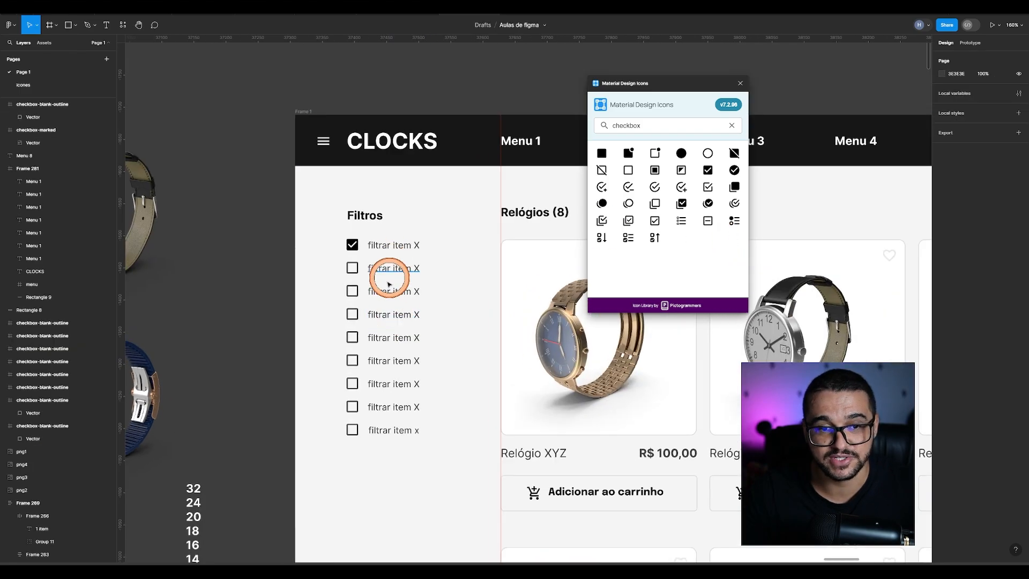
Step: Delete all filter rows below the second "filtrar item X", including their checkboxes
scroll(374, 296, "up", 3)
scroll(461, 375, "down", 3)
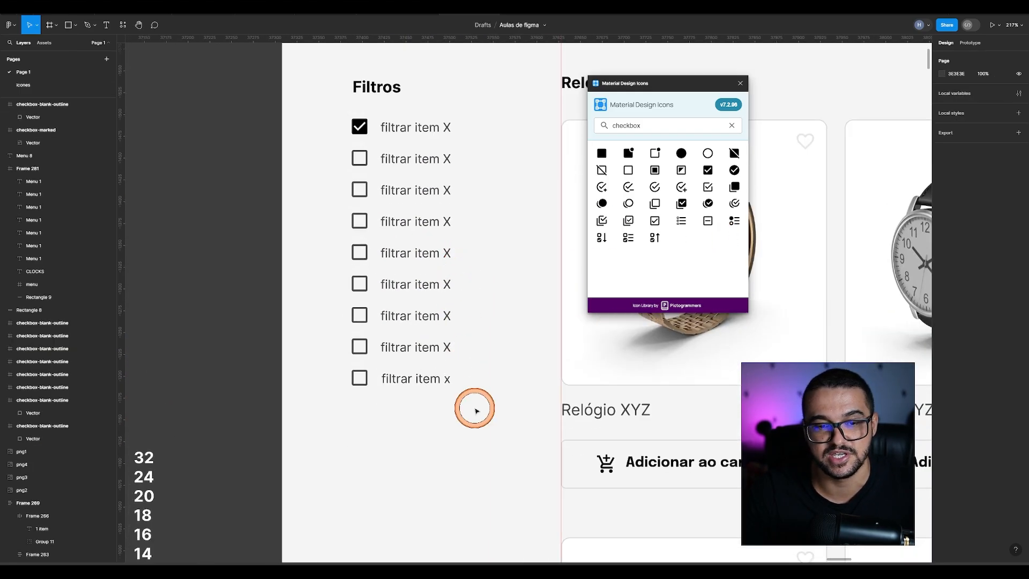
left_click_drag(496, 430, 321, 179)
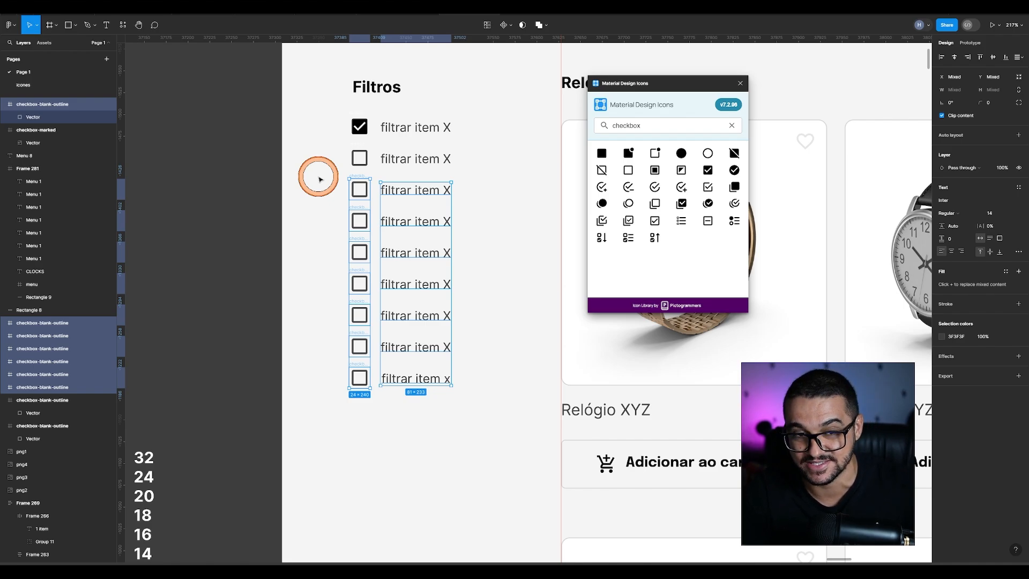
key("Delete")
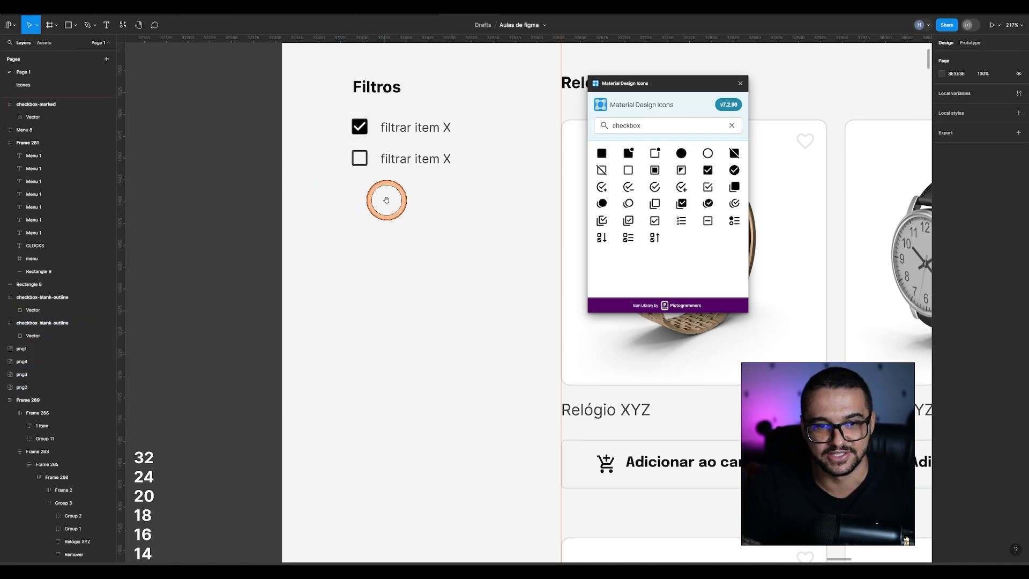
left_click_drag(478, 204, 446, 363)
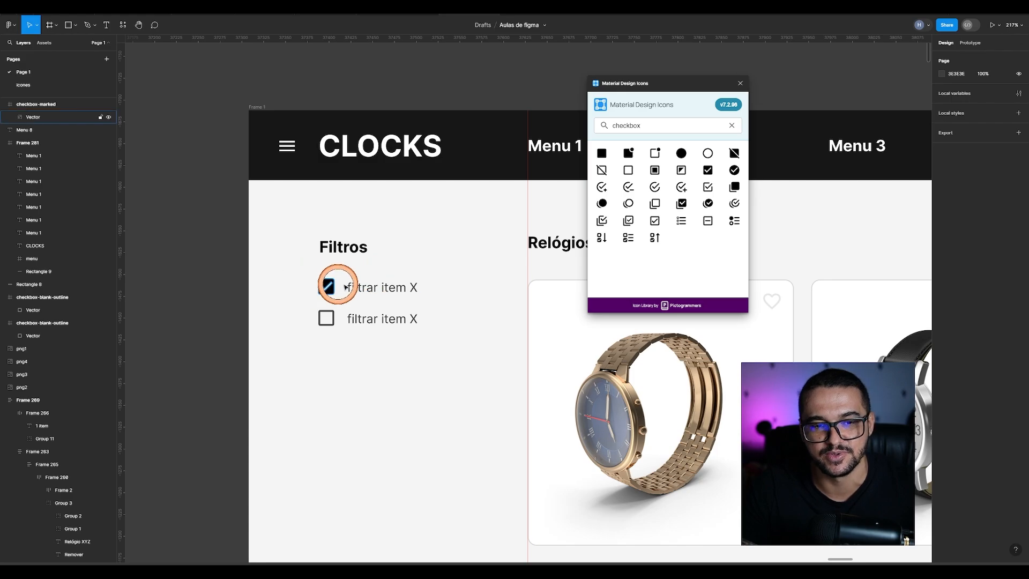
Step: Wrap the marked checkbox and the first "filtrar item X" text in a horizontal auto layout
left_click_drag(485, 300, 231, 255)
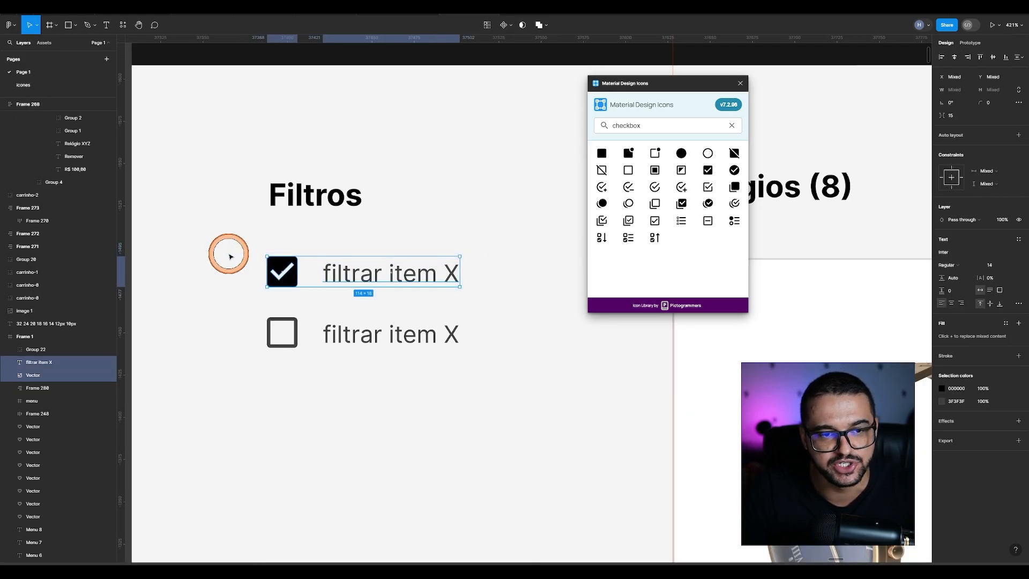
key("shift+a")
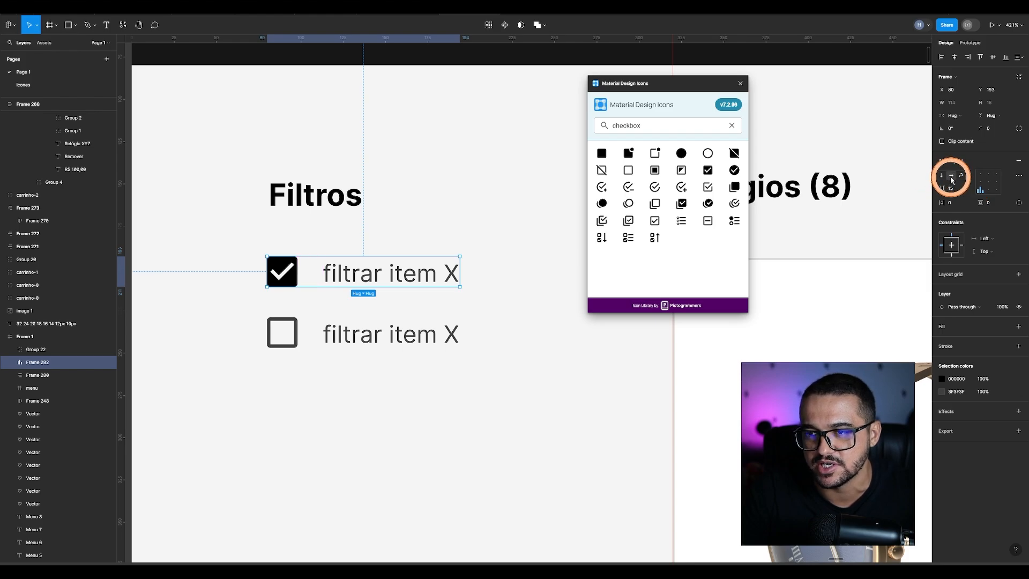
left_click(407, 246)
left_click(291, 273)
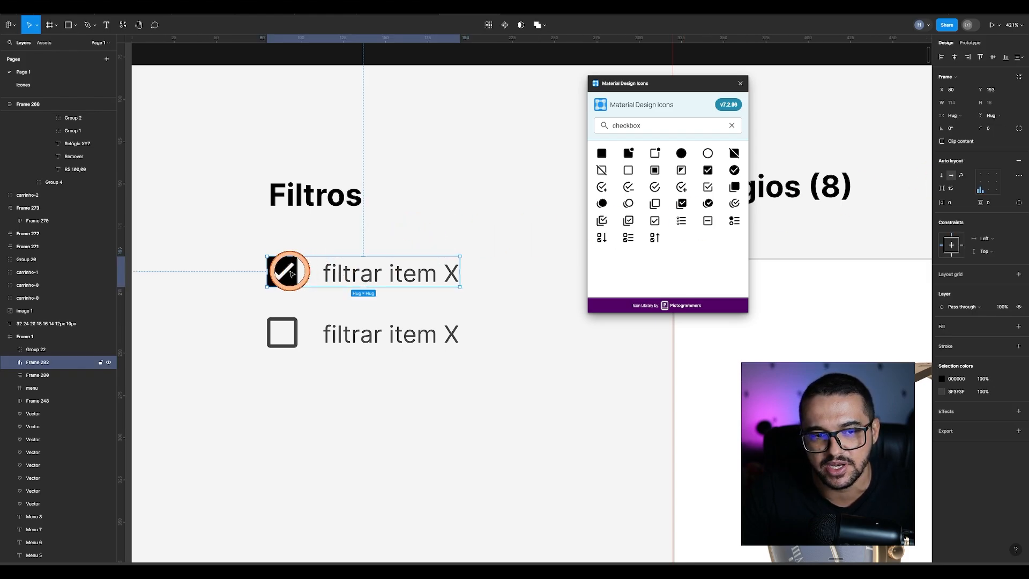
Step: Reorder the first filter row's auto layout so the marked checkbox comes after its text
left_click_drag(283, 271, 414, 271)
key("ctrl+z")
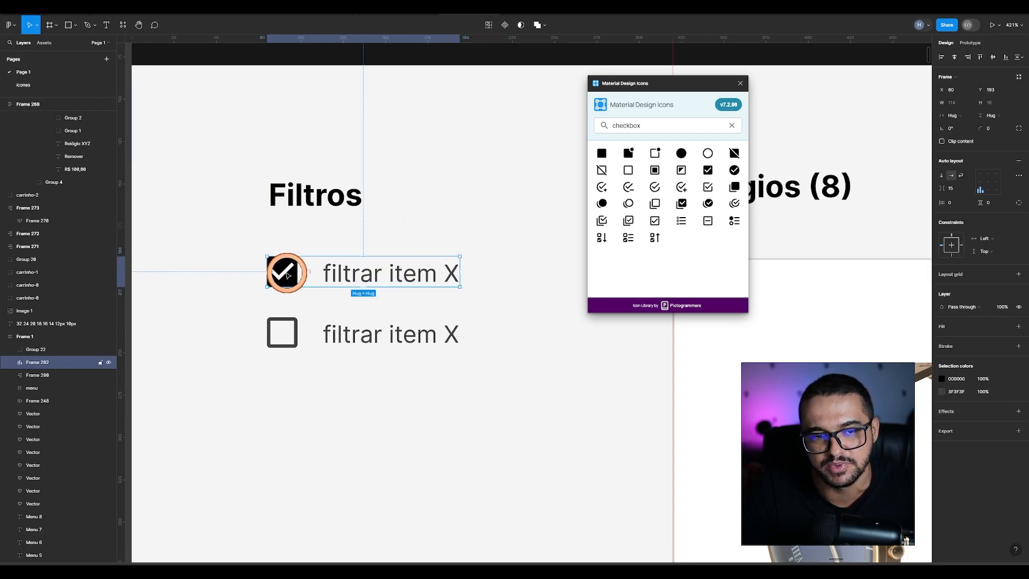
double_click(283, 272)
left_click_drag(282, 272, 431, 306)
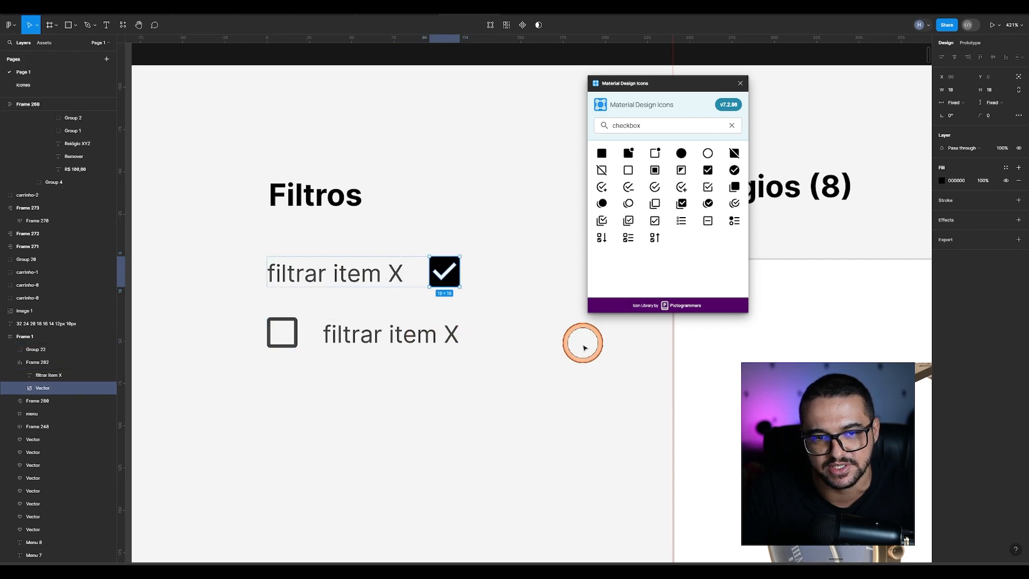
Step: Undo the first filter row's reordering and wrap the empty checkbox and second "filtrar item X" text in a horizontal auto layout
key("ctrl+z")
left_click(540, 364)
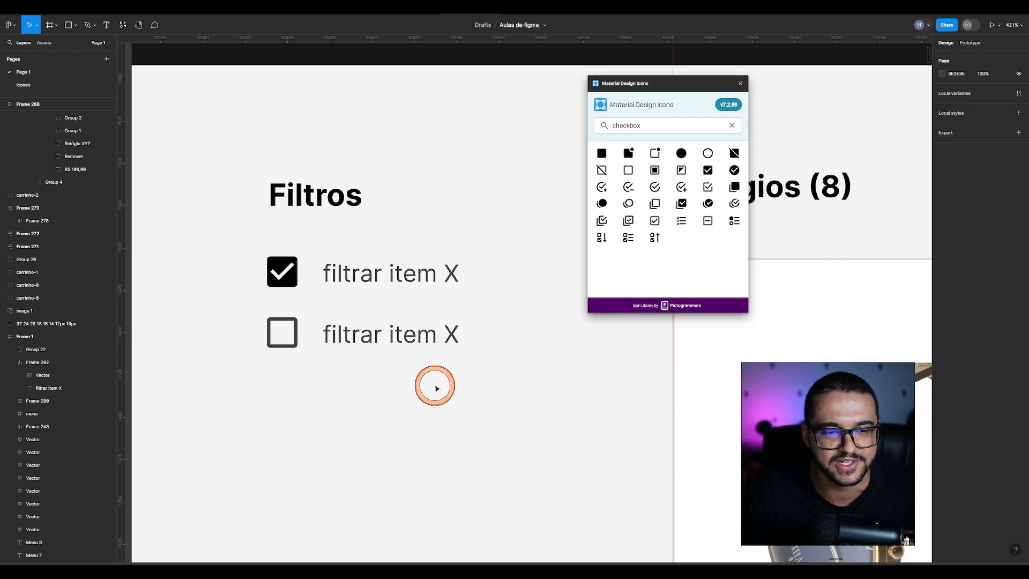
left_click(370, 341)
right_click(370, 341)
left_click(390, 420)
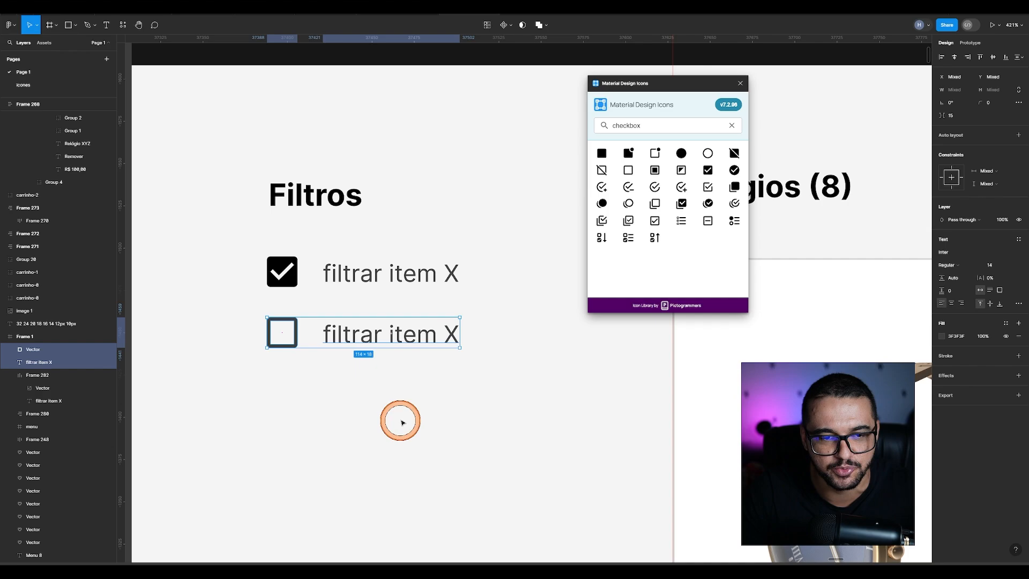
left_click(480, 397)
left_click_drag(480, 398, 253, 305)
key("shift+a")
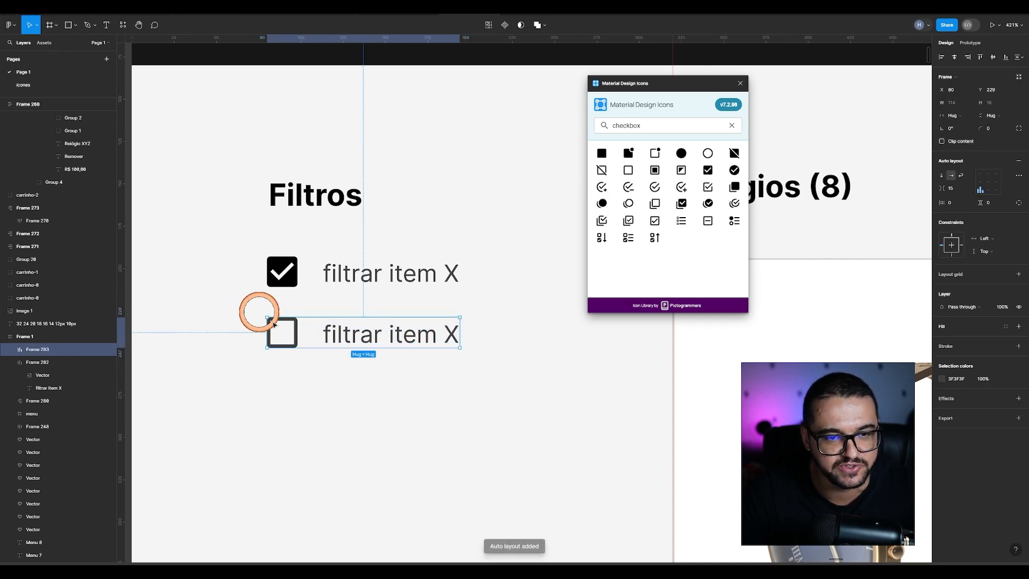
Step: Move the second filter row up 2 px to leave a 16 px gap beneath the first row
left_click(429, 390)
left_click(326, 280)
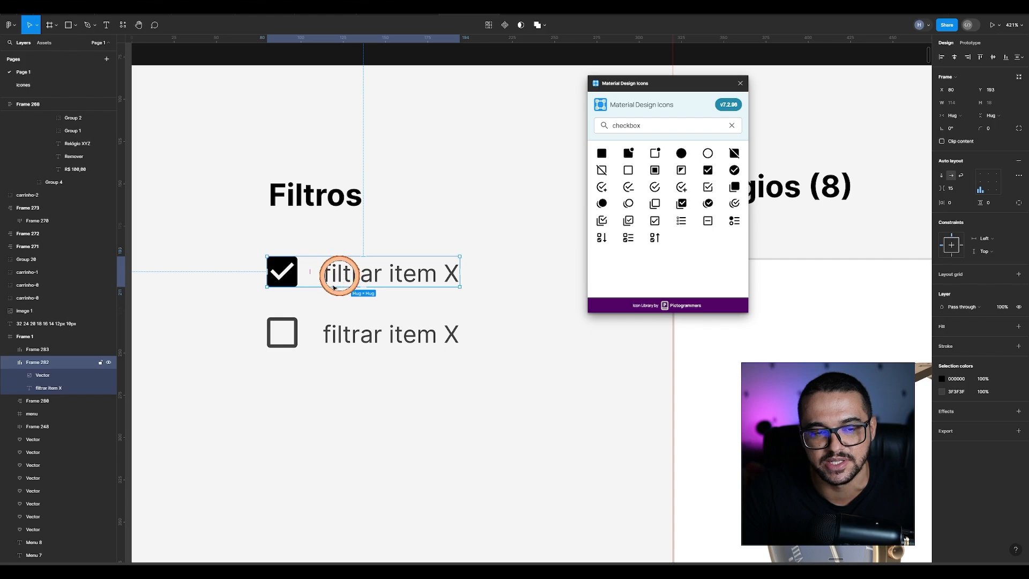
left_click(290, 326)
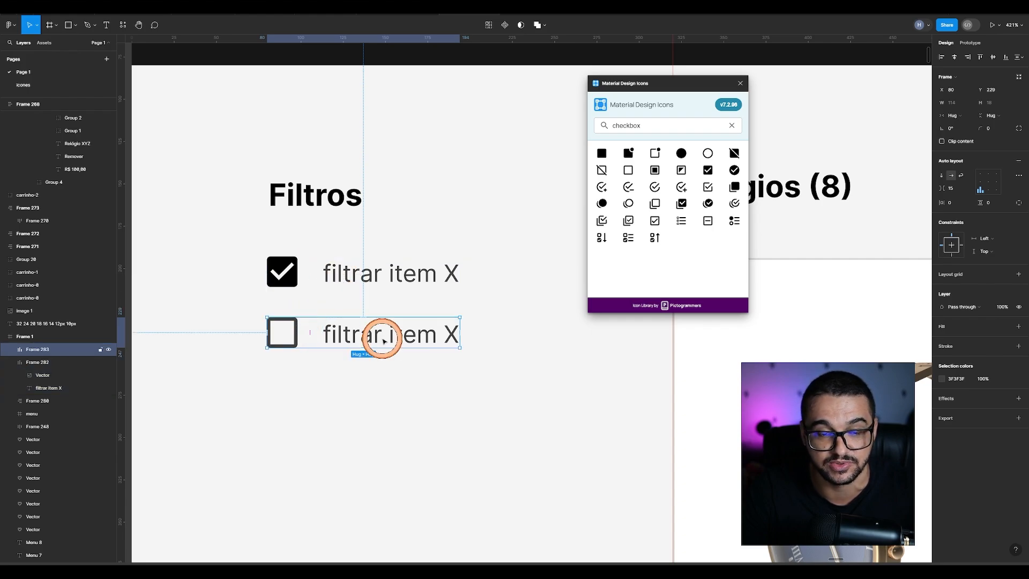
scroll(340, 275, "down", 2)
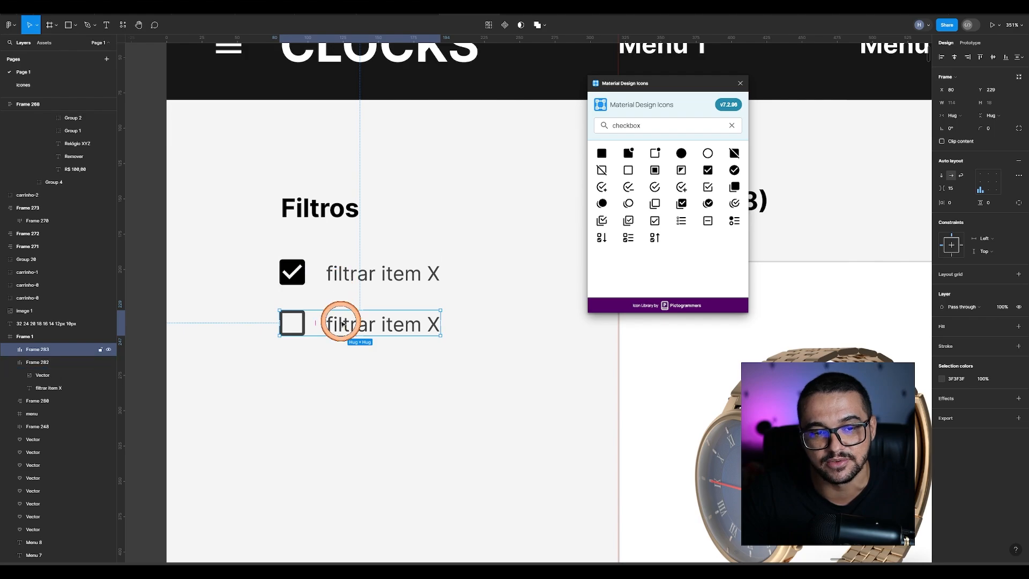
scroll(349, 316, "up", 2)
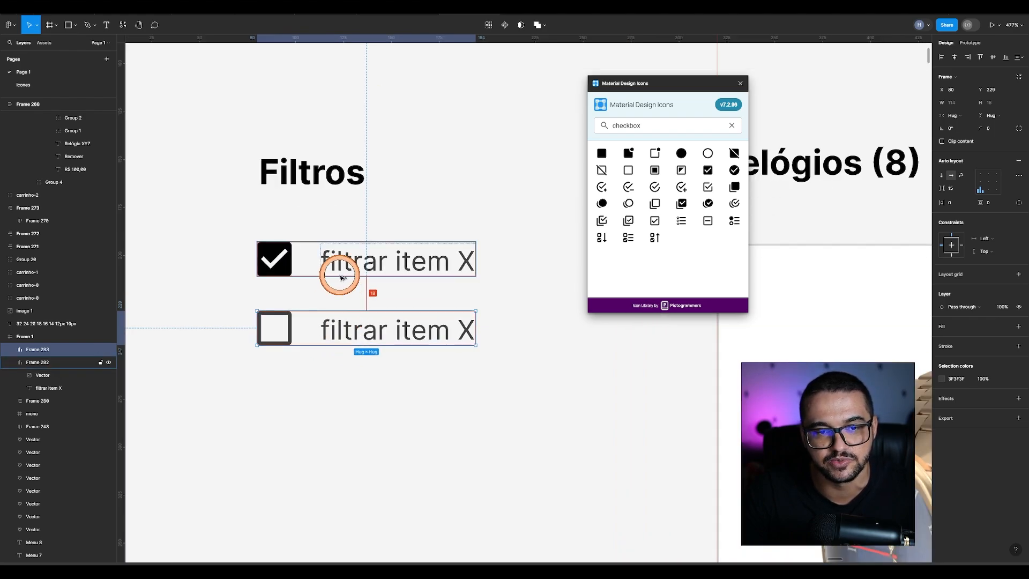
key("Up")
key("Up")
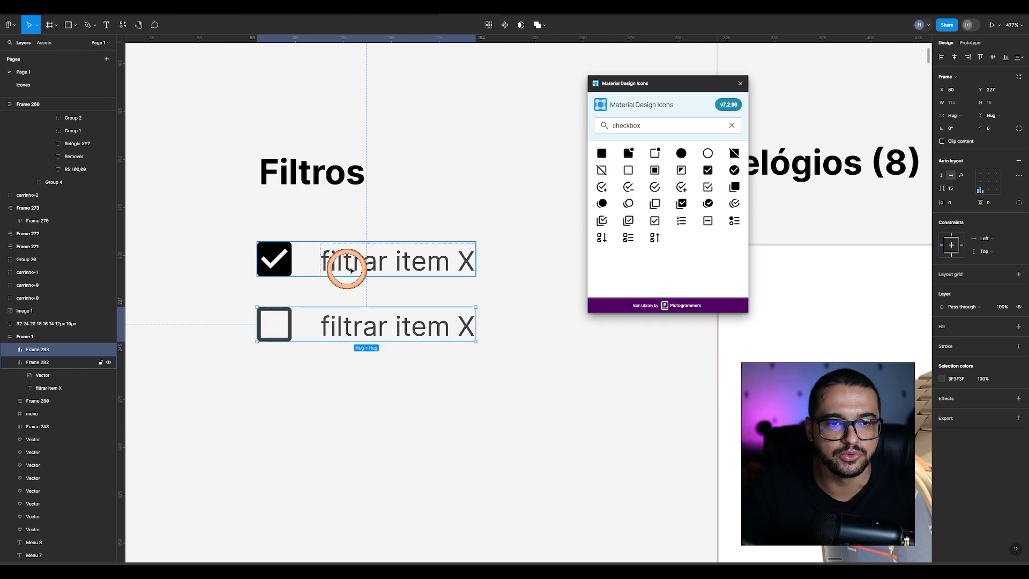
scroll(357, 266, "down", 2)
key("Escape")
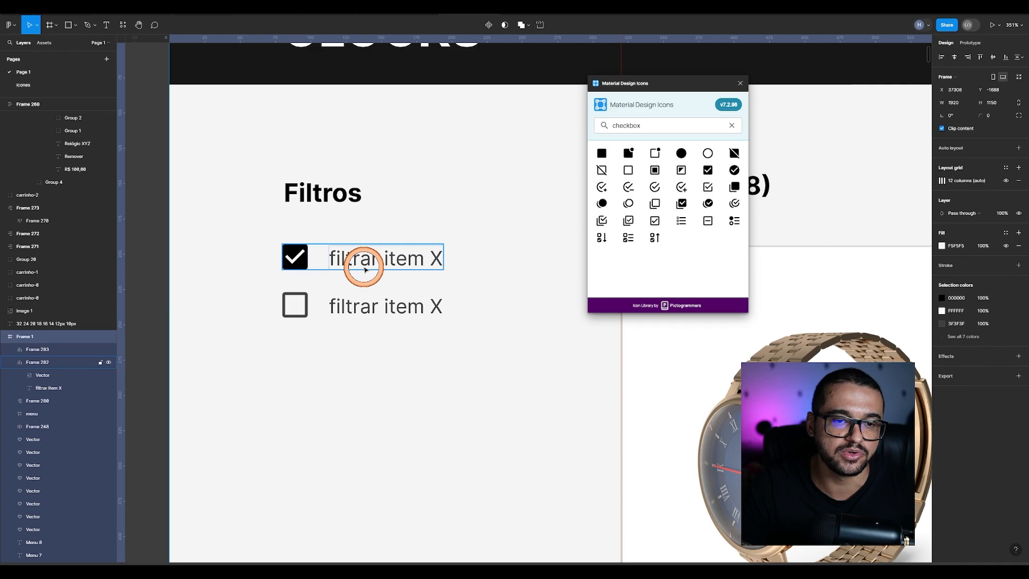
Step: Place a copy of the unchecked filter row directly below it and delete that copy
left_click(343, 263)
left_click(339, 306)
left_click_drag(341, 305, 348, 345)
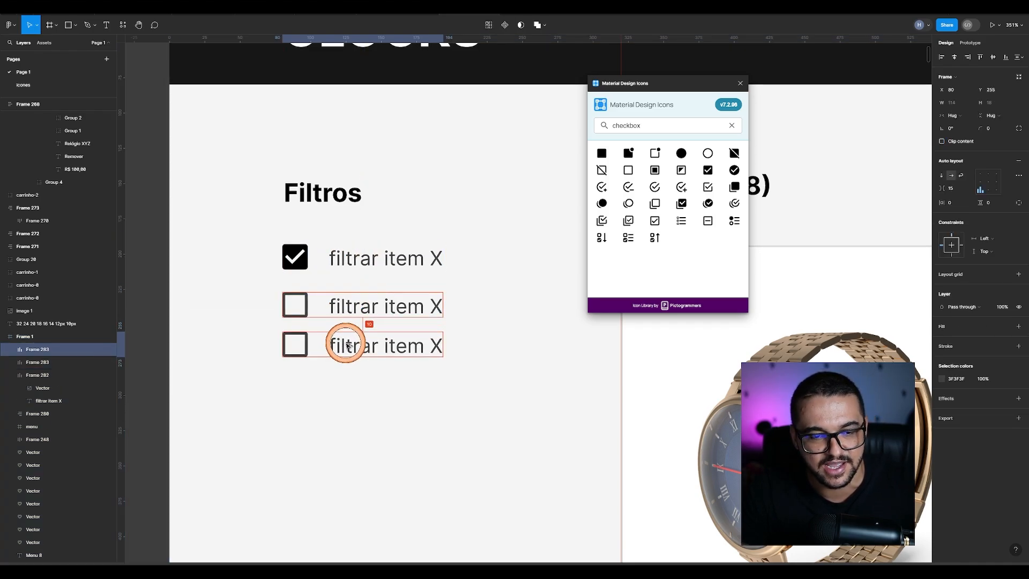
key("Delete")
Step: Wrap the checked and unchecked filter rows together in a vertical auto layout with 16 px spacing
left_click_drag(476, 343, 264, 234)
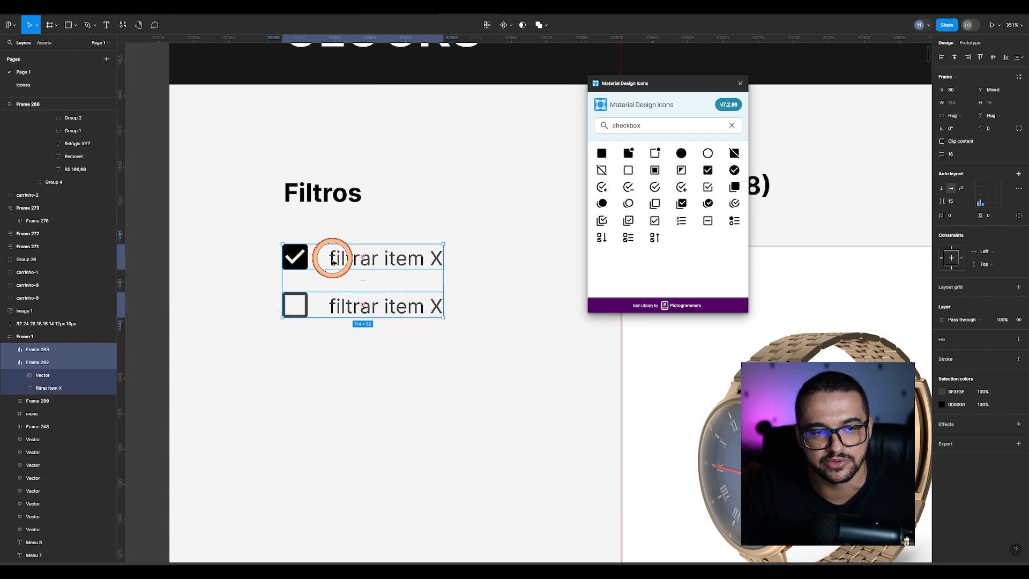
key("shift+a")
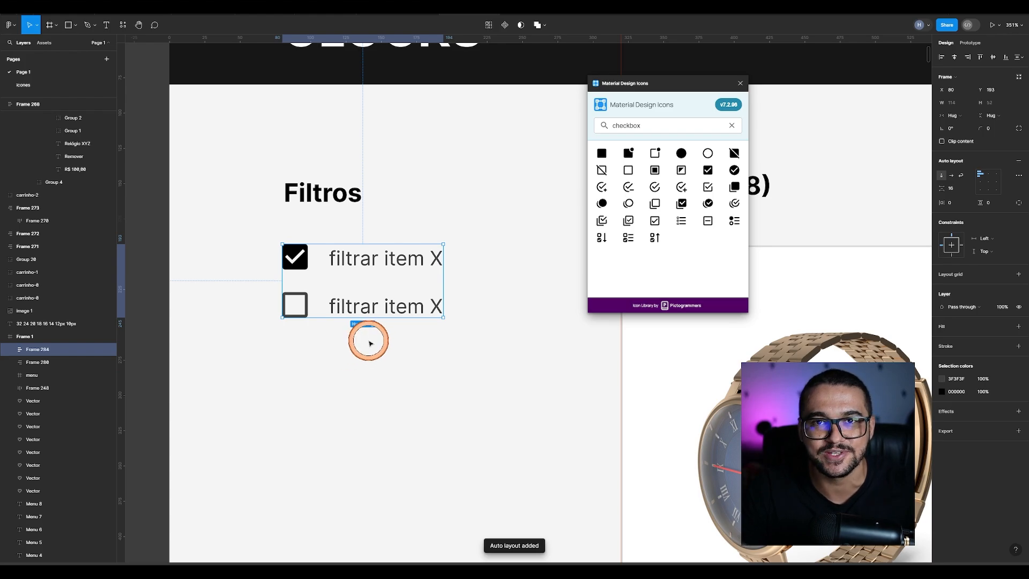
left_click(366, 342)
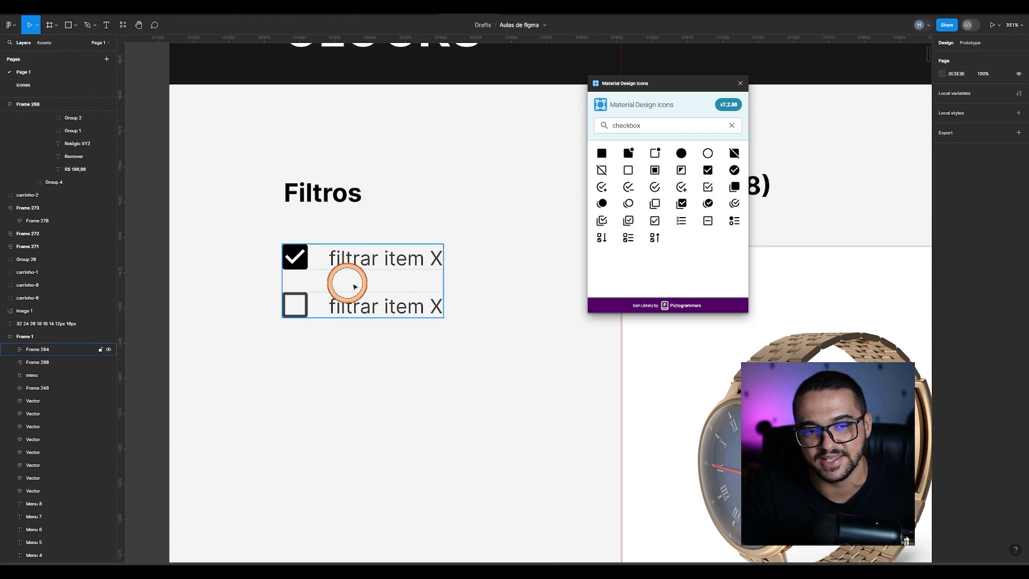
left_click(370, 289)
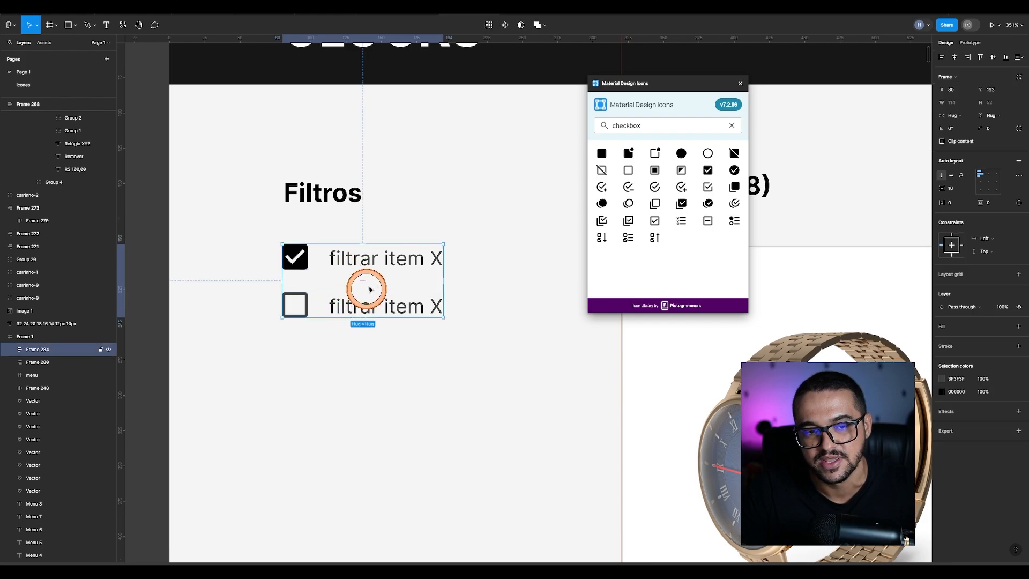
Step: Duplicate the unchecked filter row three times inside the vertical auto layout
left_click(338, 311)
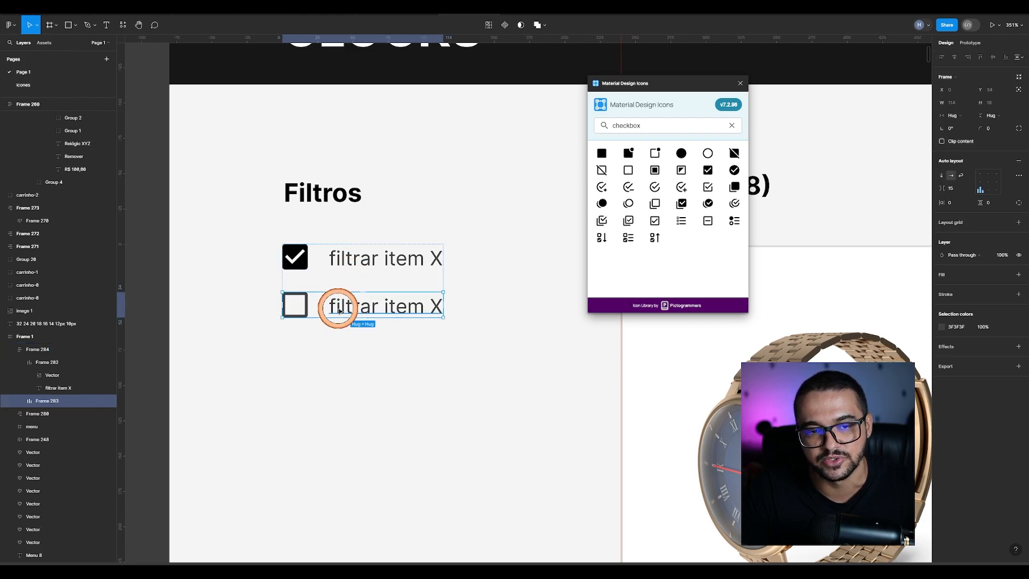
key("ctrl+d")
key("ctrl+d")
key("ctrl+d")
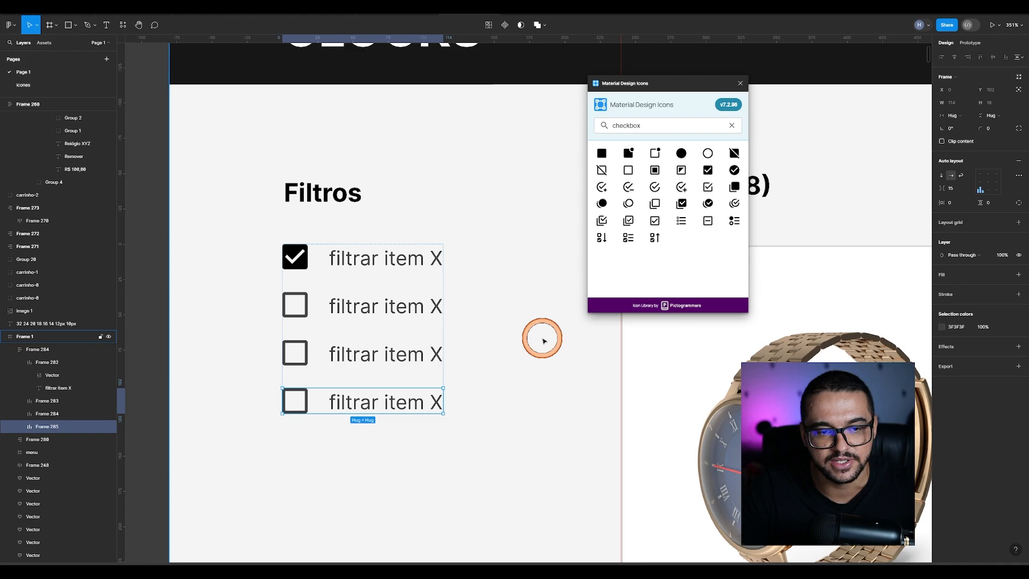
Step: Duplicate the checked filter row and reorder the copy to the fifth position in the list
left_click(407, 259)
scroll(343, 258, "down", 3)
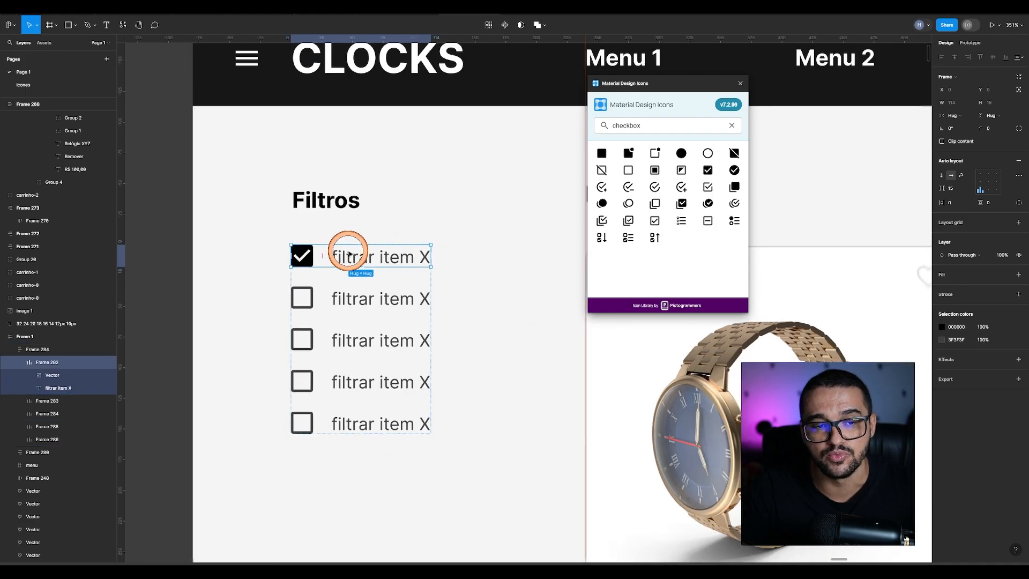
left_click(321, 256)
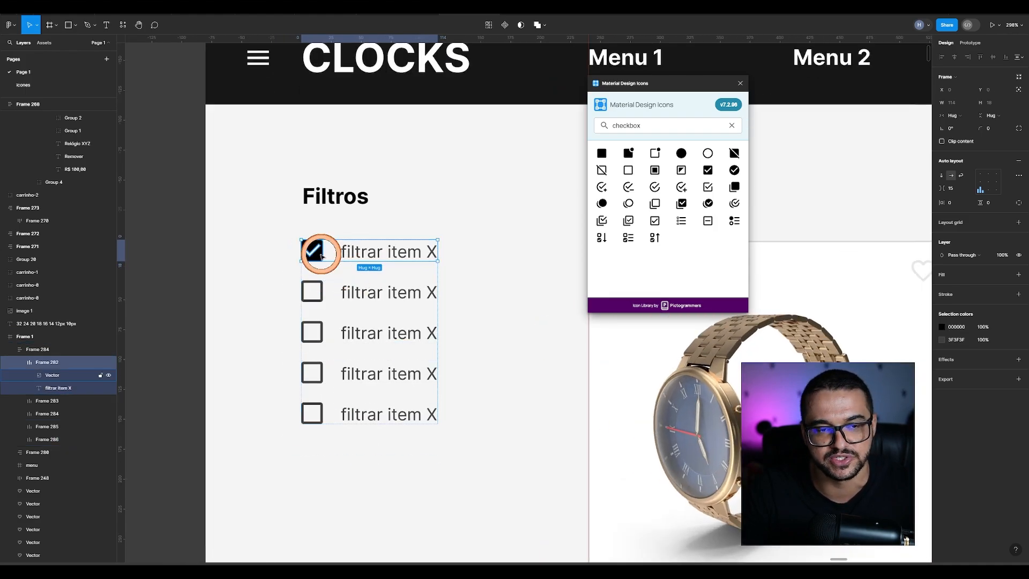
key("ctrl+d")
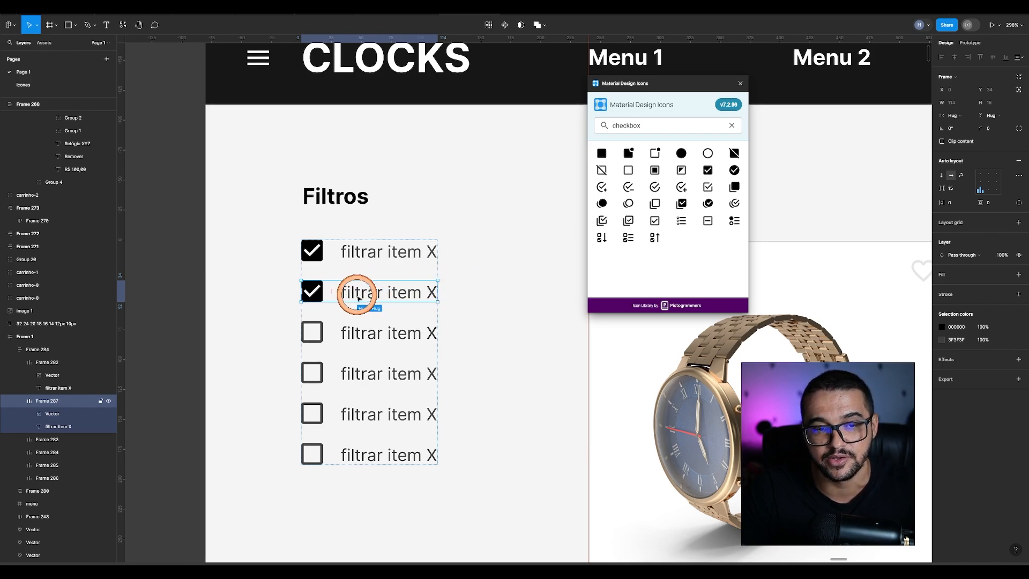
mouse_move(358, 298)
left_mouse_down()
mouse_move(345, 413)
mouse_move(349, 422)
mouse_move(405, 408)
mouse_move(359, 417)
left_mouse_up()
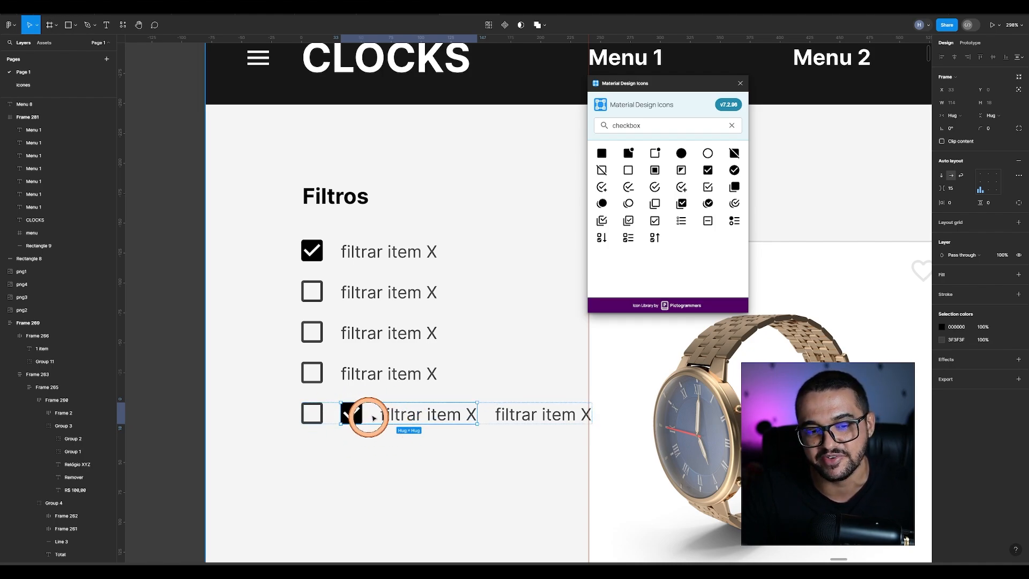
left_click_drag(461, 414, 347, 429)
left_click(478, 438)
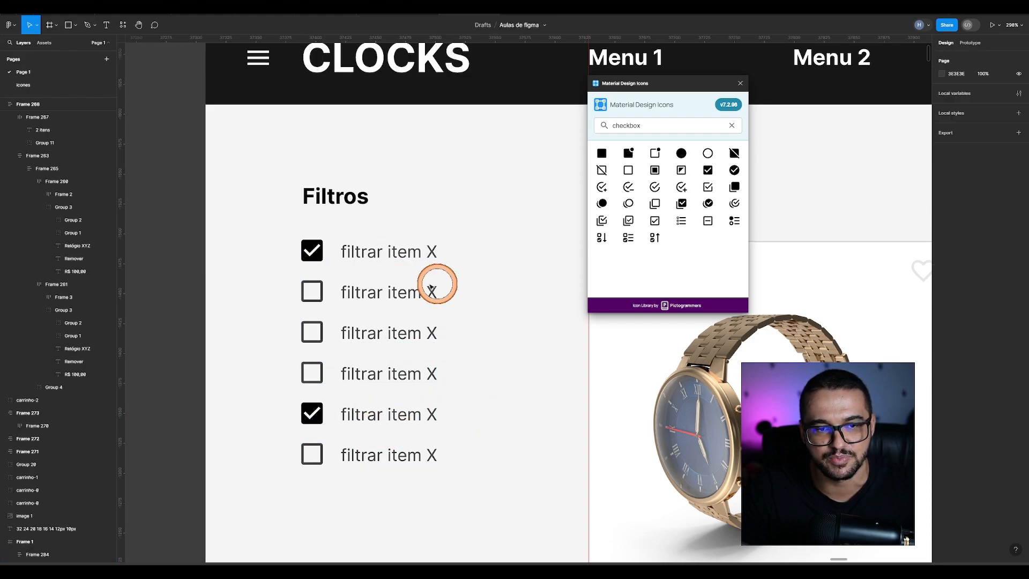
Step: Duplicate the last unchecked filter row eight times to extend the filter list
scroll(361, 265, "down", 5)
scroll(360, 265, "down", 5)
scroll(360, 266, "right", 2)
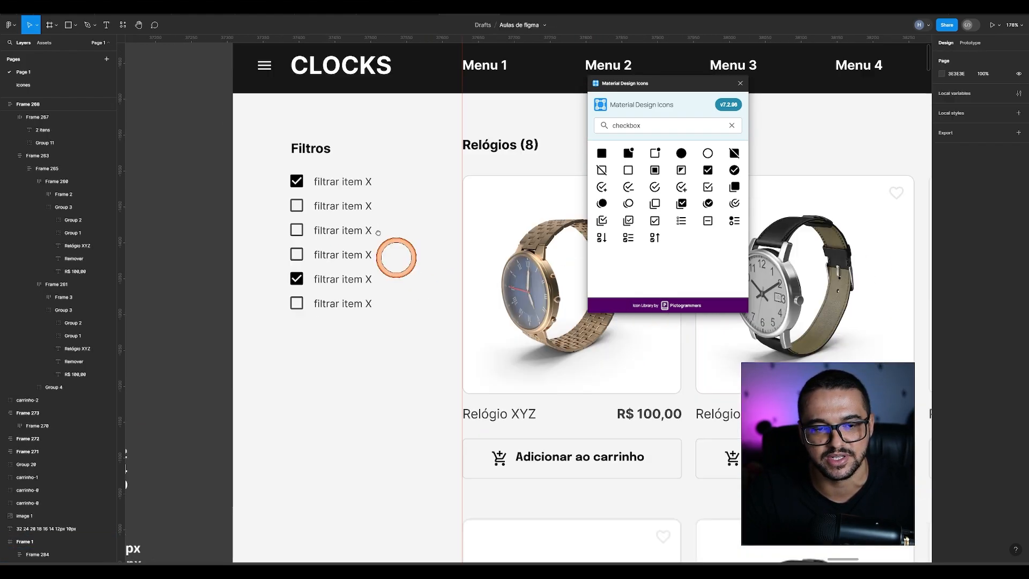
left_click(284, 207)
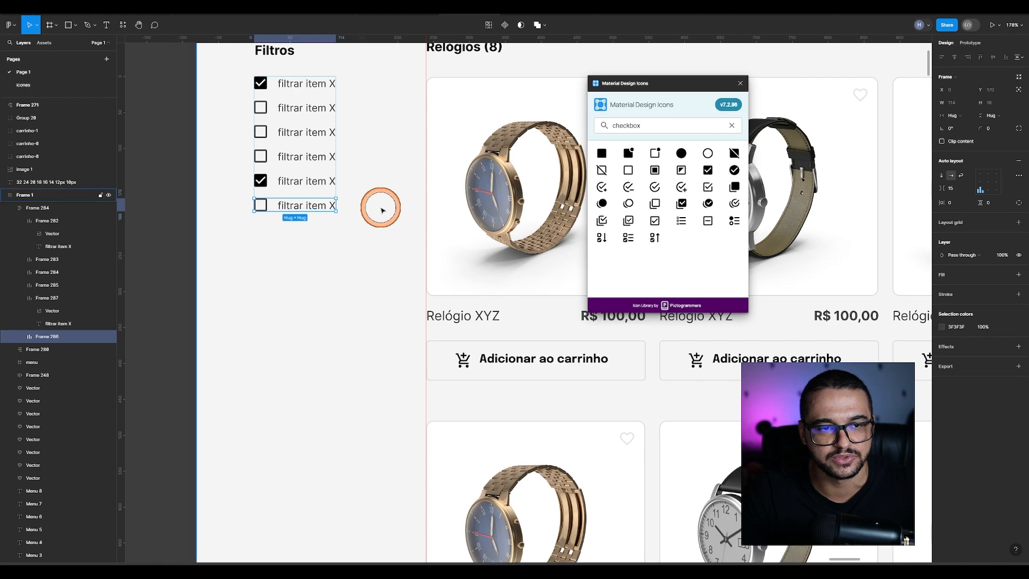
key("ctrl+d")
key("ctrl+d")
key("ctrl+d")
key("ctrl+d")
key("ctrl+d")
key("ctrl+d")
key("ctrl+d")
key("ctrl+d")
scroll(375, 220, "down", 5)
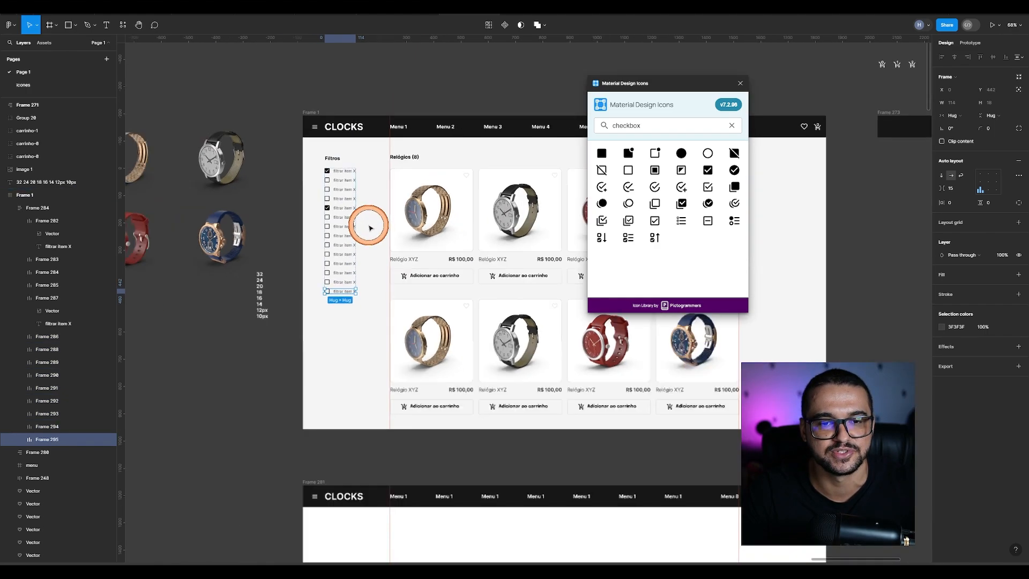
Step: Copy the Filtros heading and the whole filter list into the blank page frame that has only the CLOCKS header
key("Escape")
scroll(375, 376, "up", 3)
left_click_drag(376, 376, 299, 165)
scroll(338, 407, "down", 8)
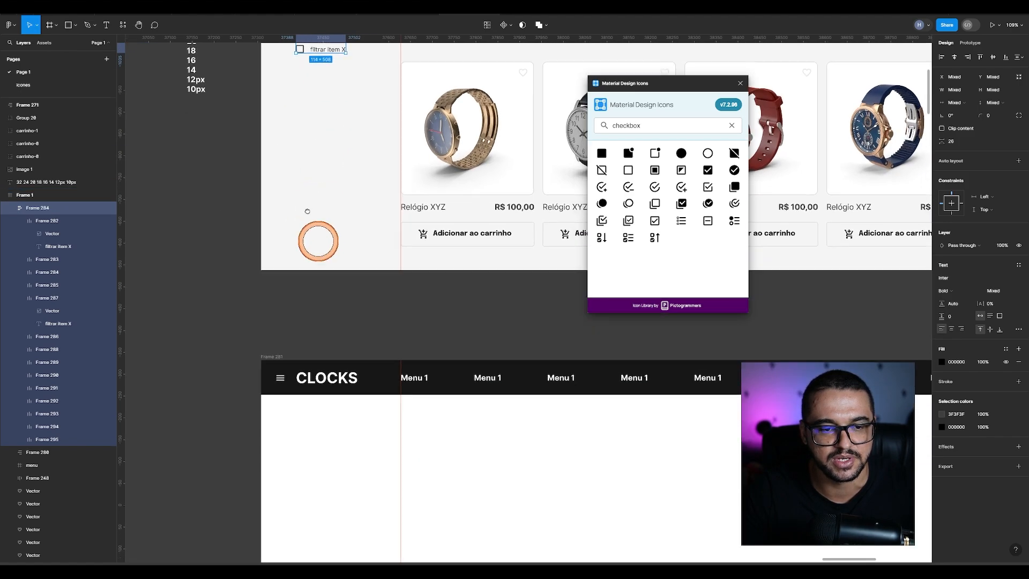
left_click(252, 303)
key("ctrl+v")
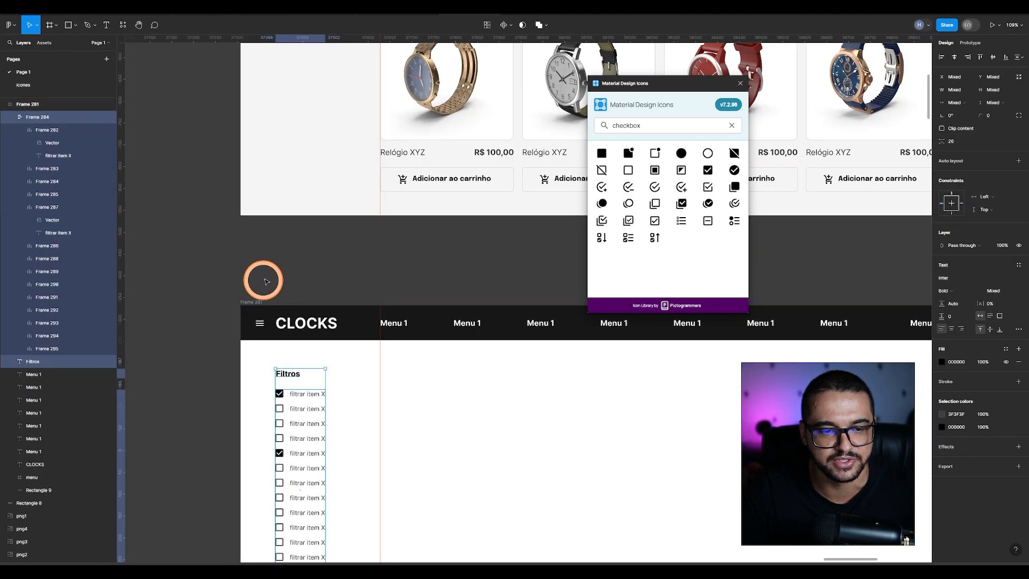
left_click(266, 279)
scroll(300, 343, "down", 5)
scroll(300, 343, "right", 2)
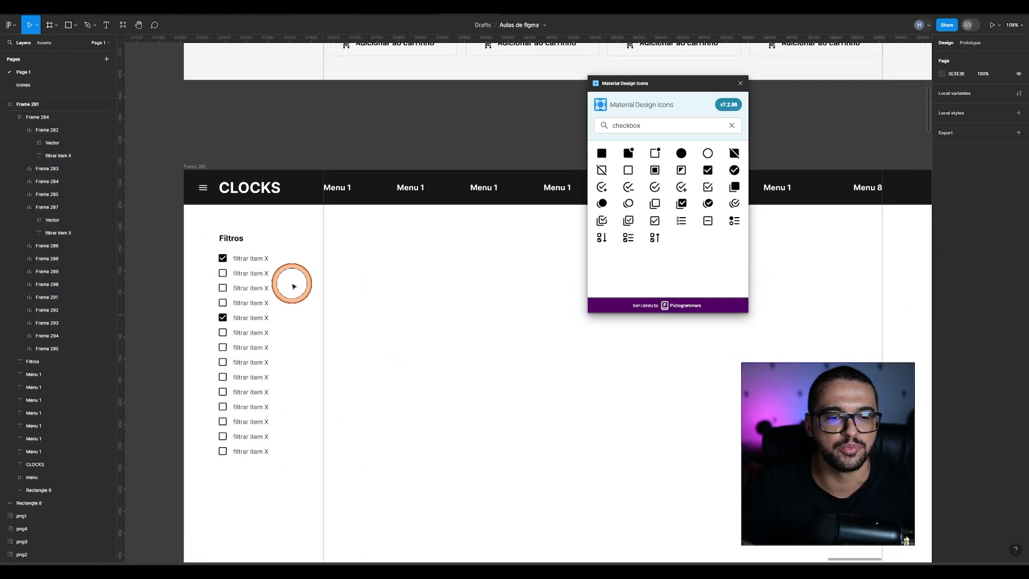
Step: Close the Material Design Icons plugin window
scroll(471, 315, "down", 3)
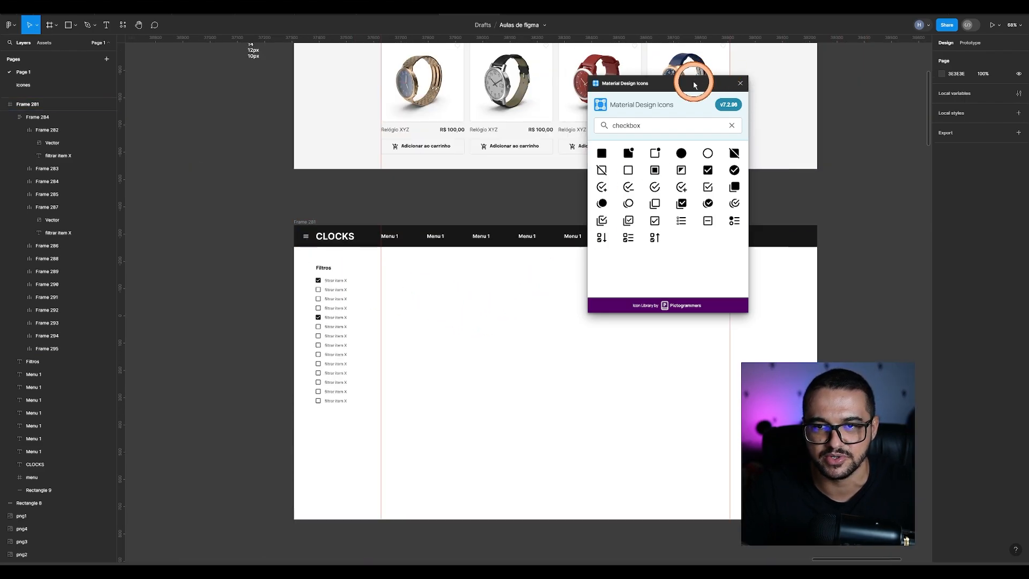
left_click_drag(694, 85, 847, 185)
left_click(885, 185)
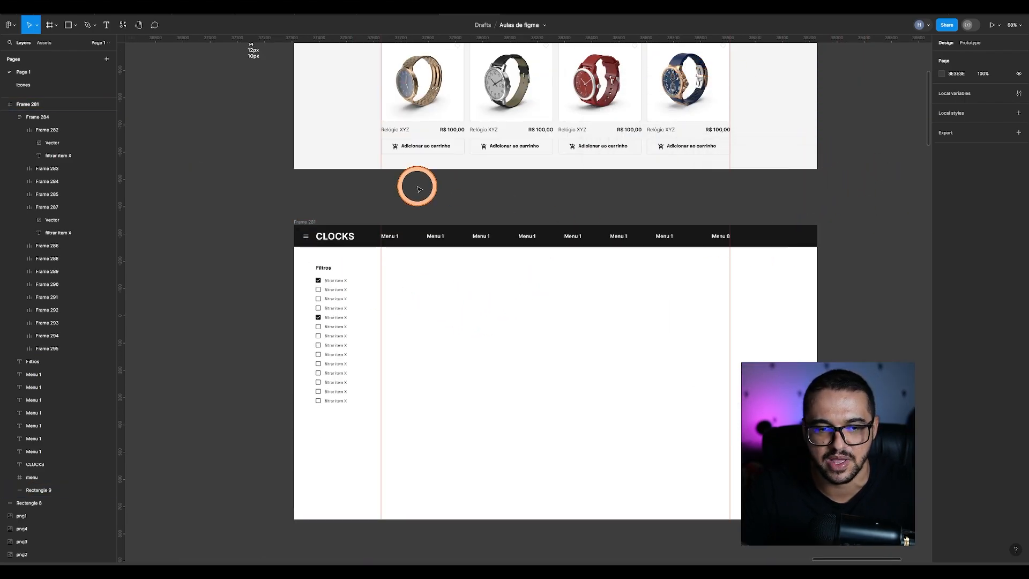
Step: Inspect the text properties of the "Relógios (8)" and Filtros headings and the auto layout of the "Mais vendidos" selector
left_click_drag(418, 187, 343, 380)
left_click_drag(336, 142, 350, 247)
scroll(346, 224, "up", 4)
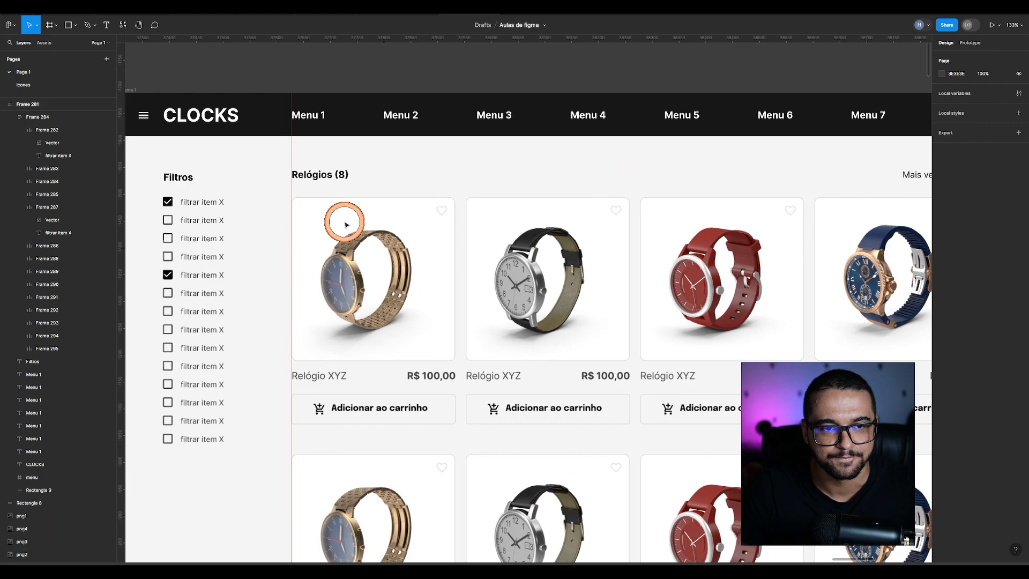
left_click(323, 174)
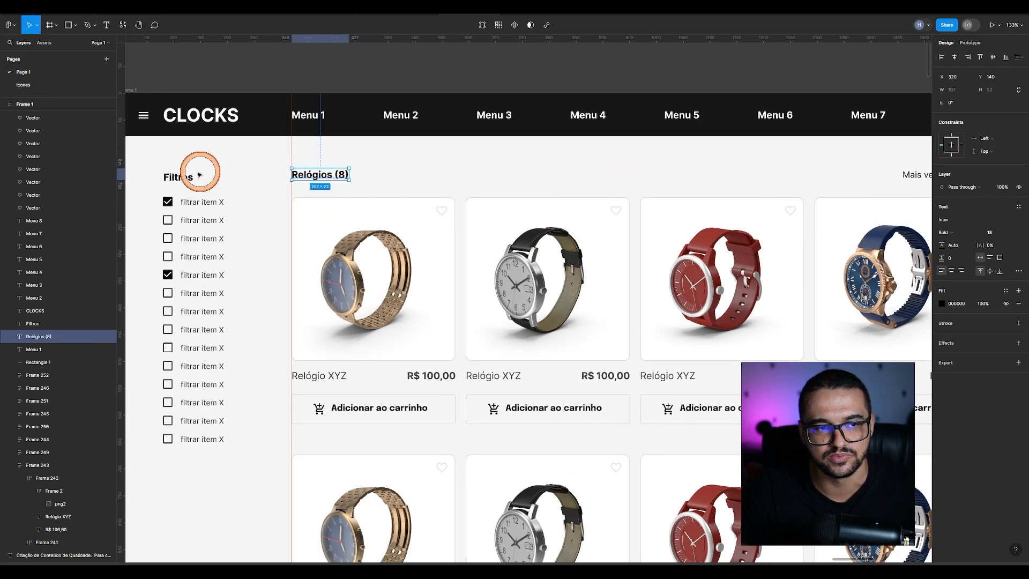
left_click(179, 177)
left_click(324, 176)
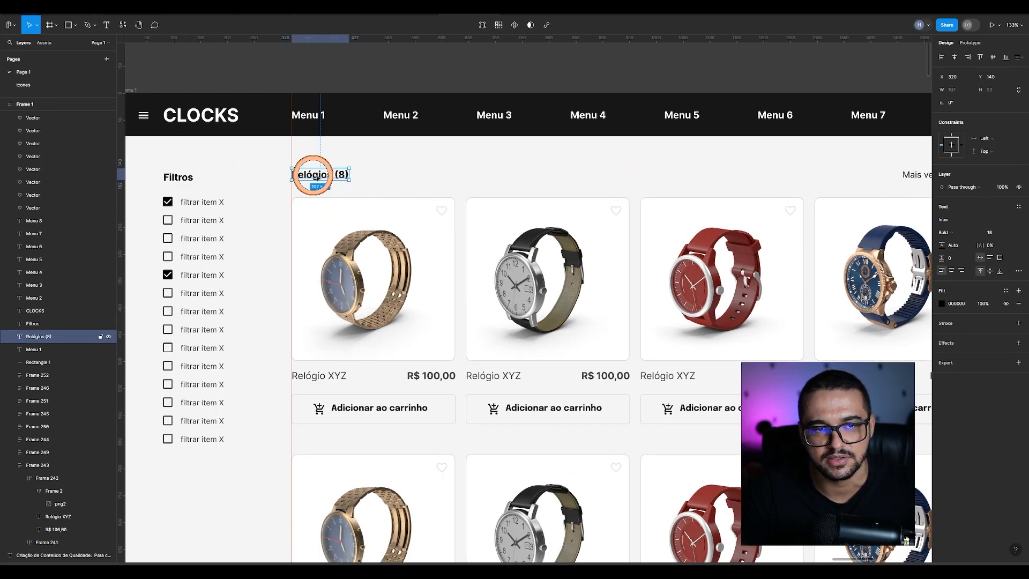
scroll(357, 194, "down", 3)
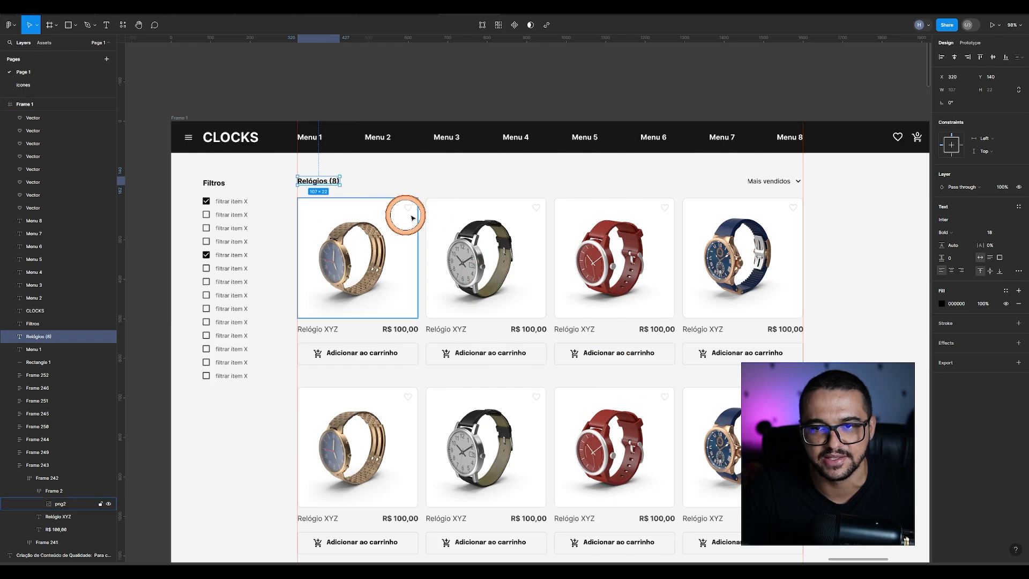
scroll(384, 194, "up", 1)
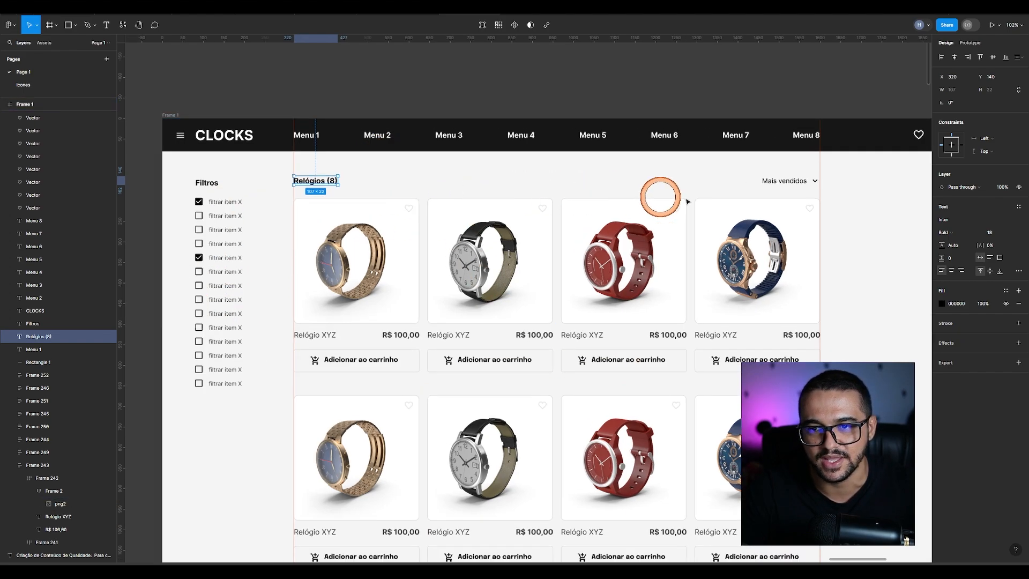
left_click(815, 183)
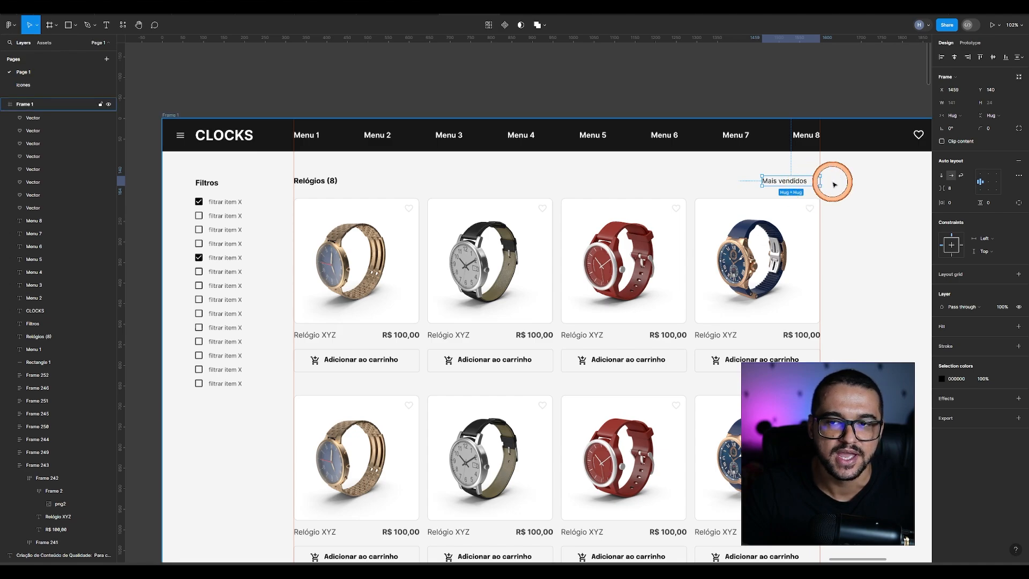
Step: Copy the first checked filter row and place the copy just above the "Mais vendidos" selector
scroll(834, 183, "up", 5)
left_click_drag(390, 191, 567, 185)
scroll(273, 179, "down", 3)
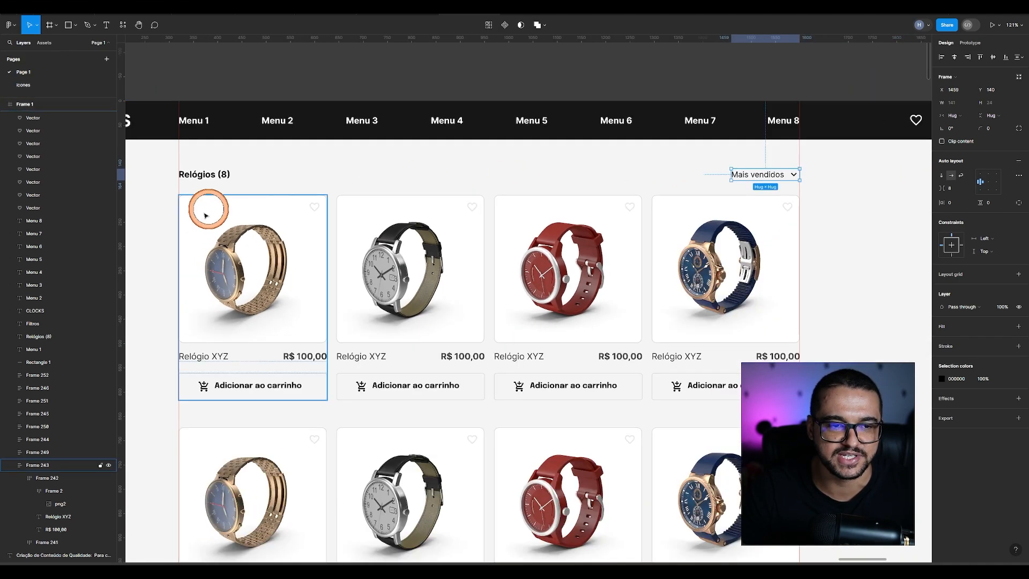
left_click_drag(205, 213, 458, 198)
left_click(344, 193)
left_click(343, 188)
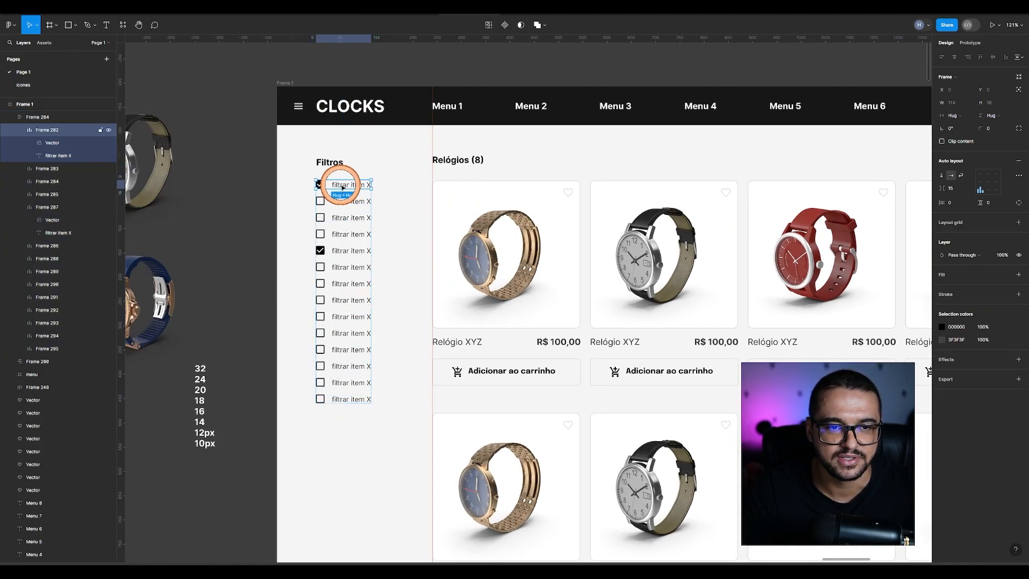
scroll(558, 143, "right", 5)
scroll(583, 137, "up", 5)
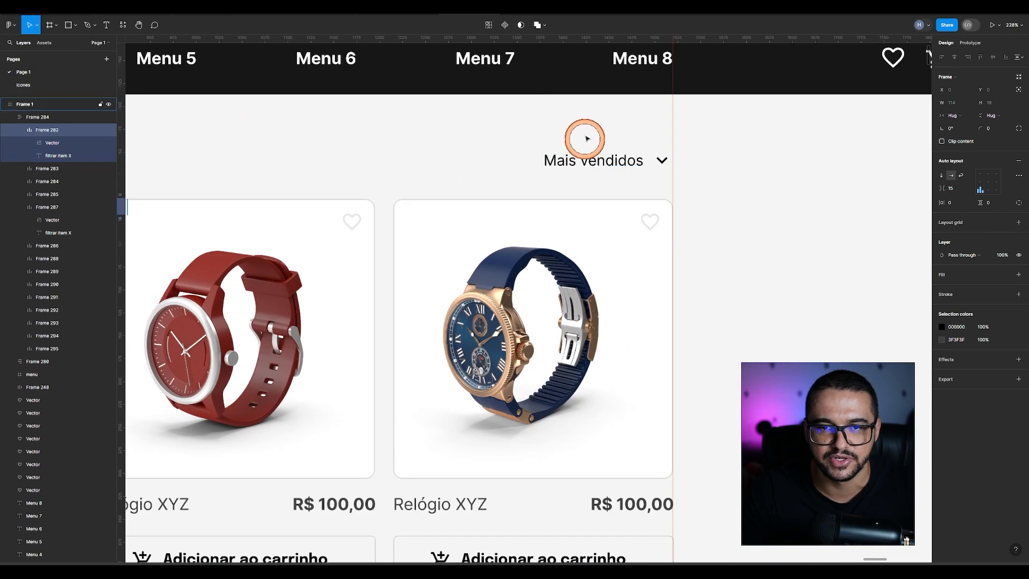
key("ctrl+v")
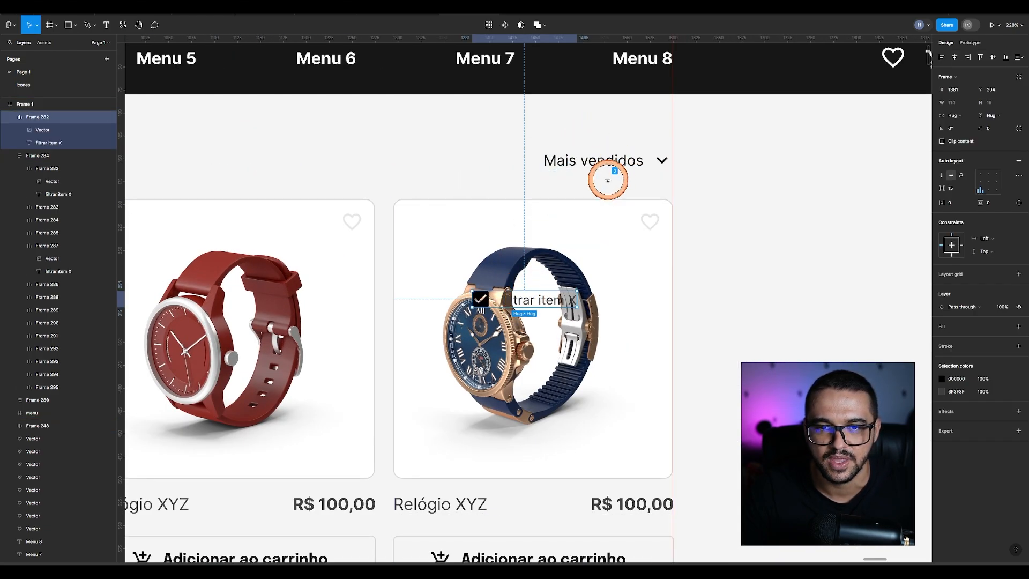
left_click_drag(528, 299, 595, 131)
Step: Ungroup the "Mais vendidos" selector and select its separate arrow icon frame
left_click(587, 160)
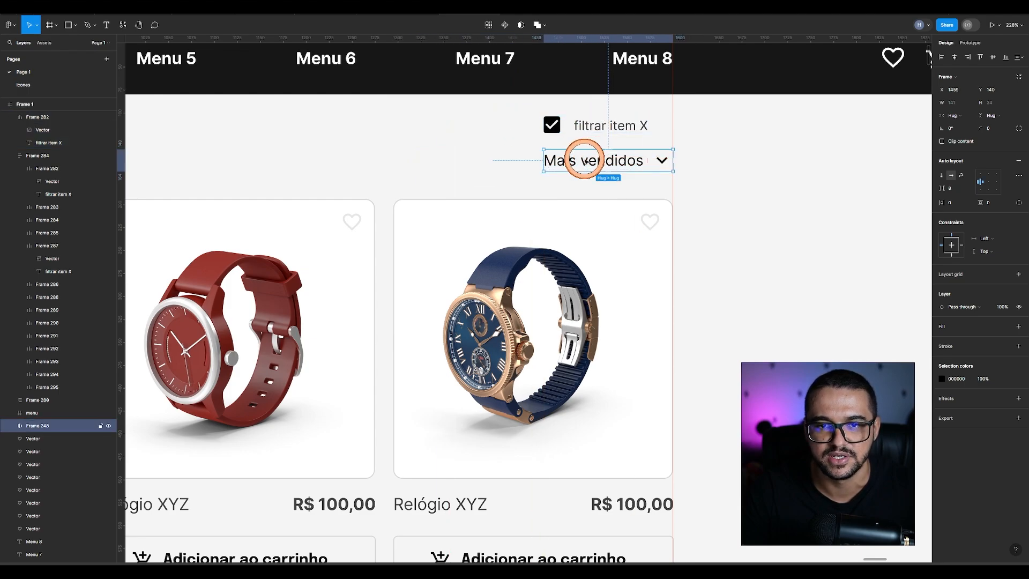
right_click(586, 161)
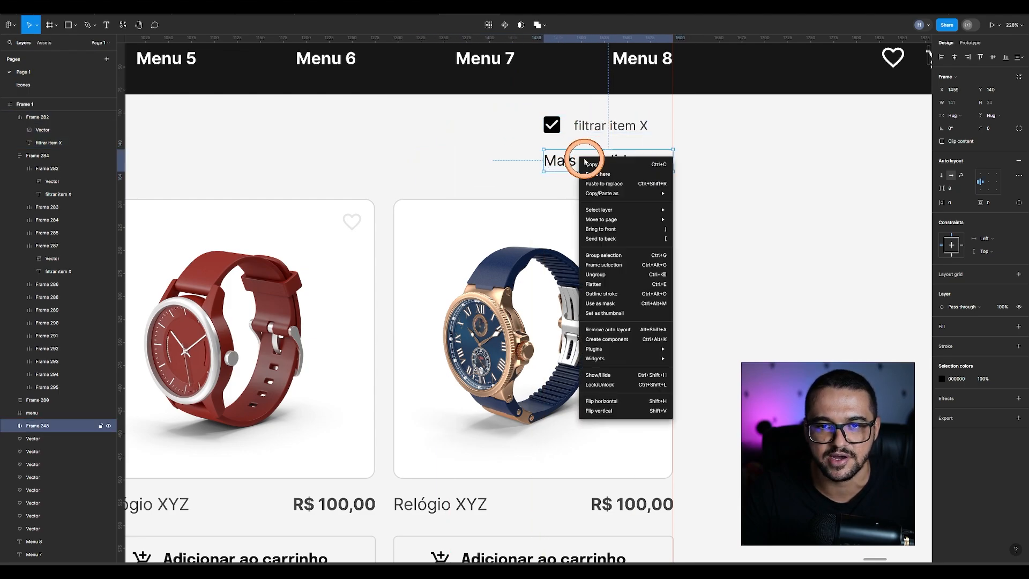
left_click(604, 274)
left_click(663, 161)
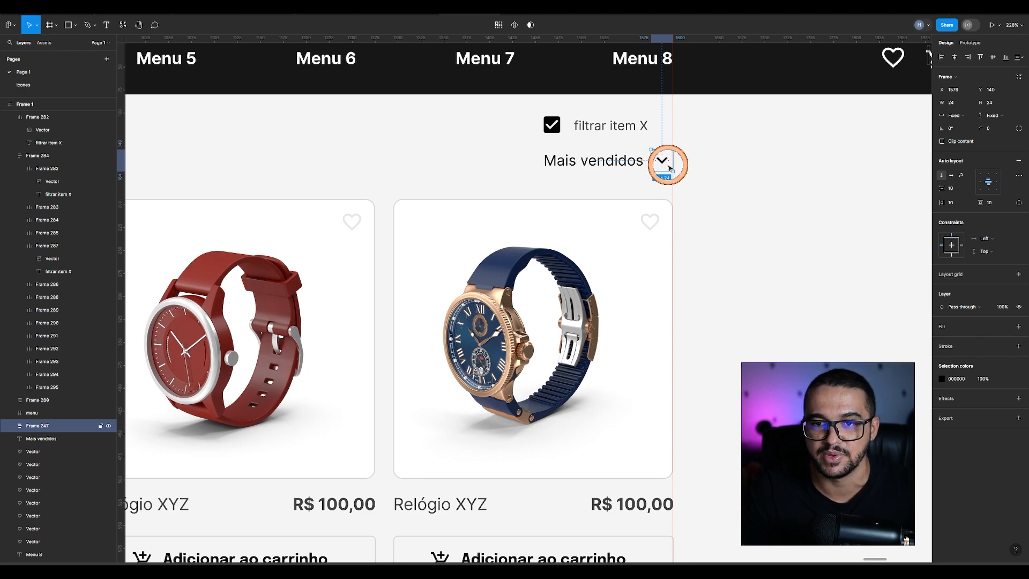
Step: Change the label of the copied filter row above "Mais vendidos" to "Arrow"
double_click(604, 127)
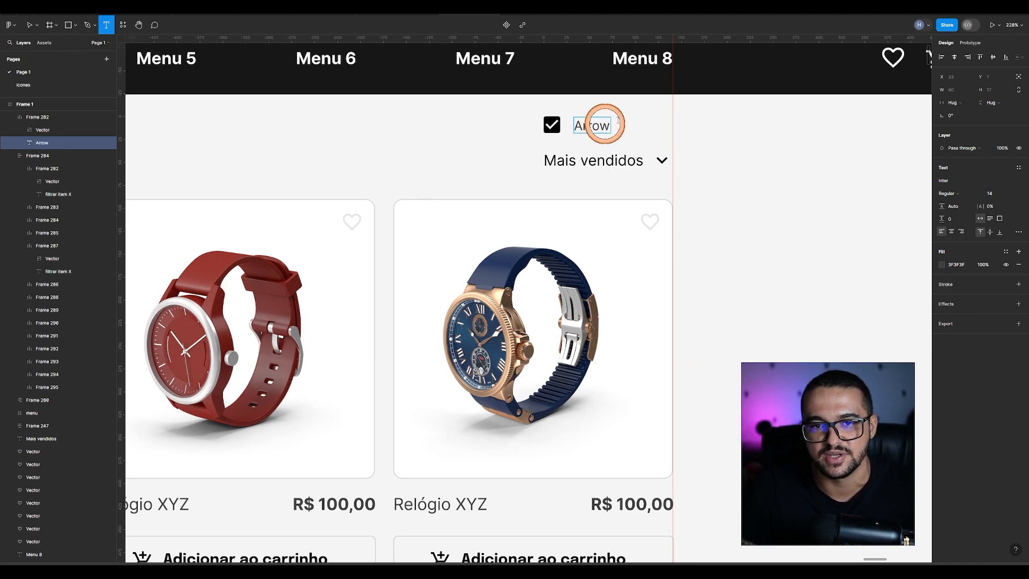
Step: Delete the leftover checkbox row labelled "Arrow" above the "Mais vendidos" selector
key("Escape")
left_click(542, 124)
key("Delete")
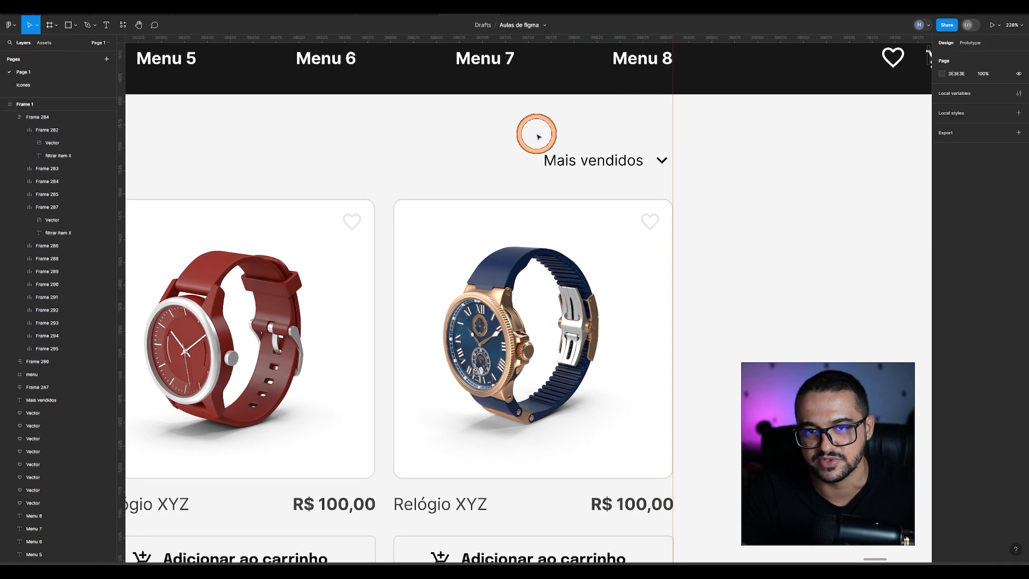
Step: Group the "Mais vendidos" text and its chevron icon into a single auto layout frame
left_click(666, 160)
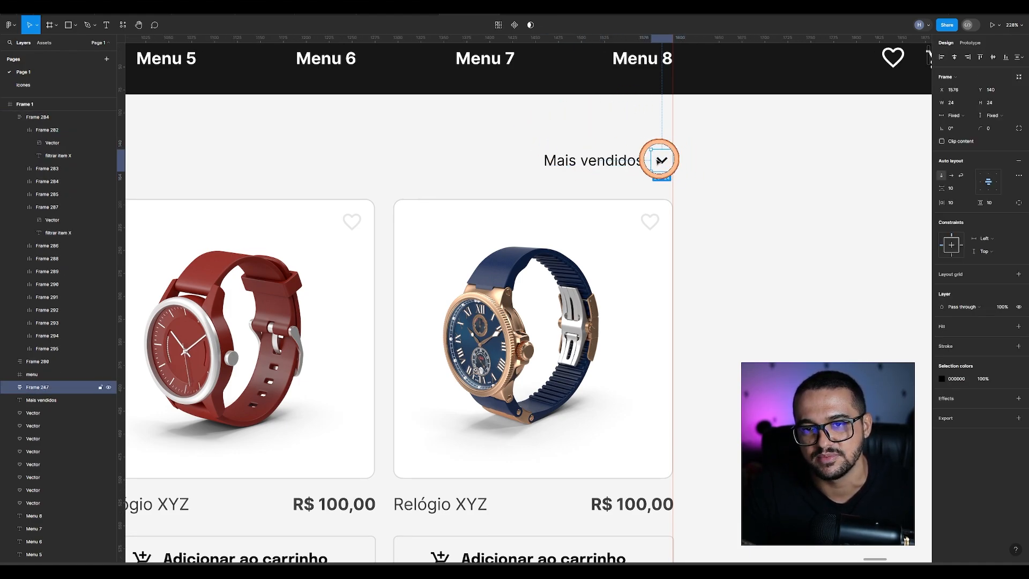
left_click(590, 164)
double_click(590, 164)
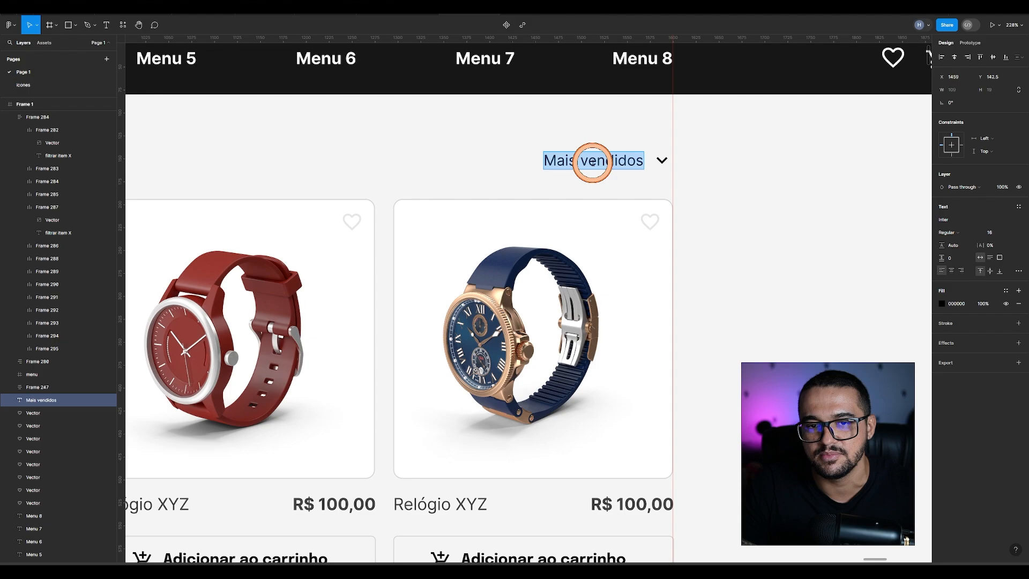
key("Escape")
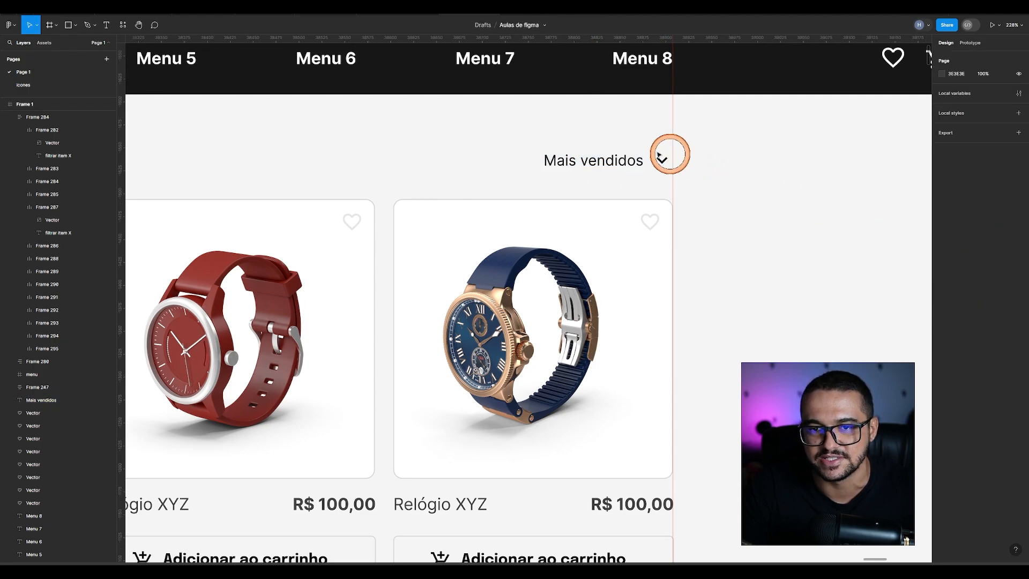
left_click_drag(476, 132, 670, 173)
key("shift+a")
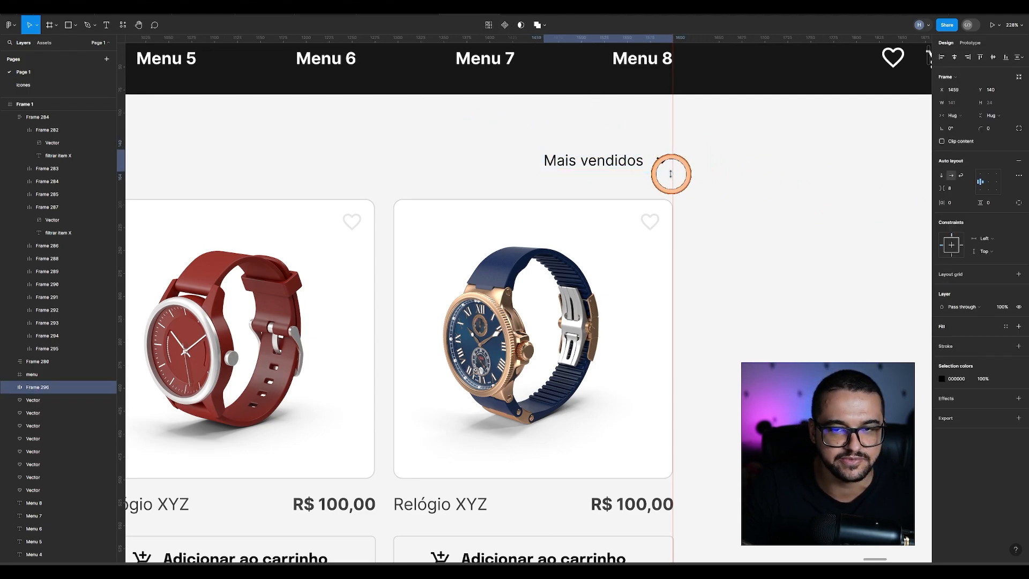
left_click(708, 172)
Step: Copy the "Relógios (8)" heading and the "Mais vendidos" selector from Frame 1 into Frame 281
scroll(689, 177, "down", 5)
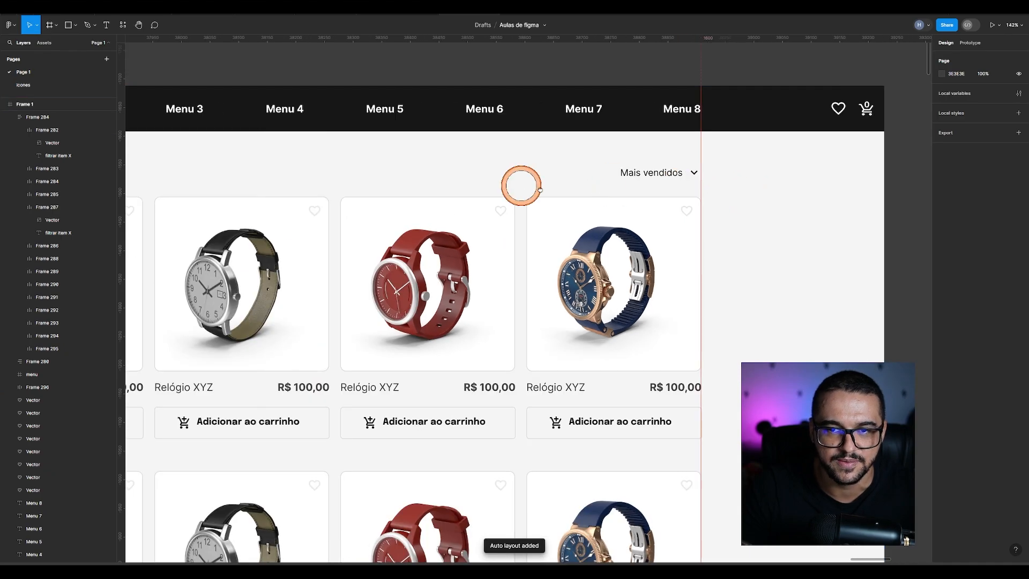
left_click(864, 194)
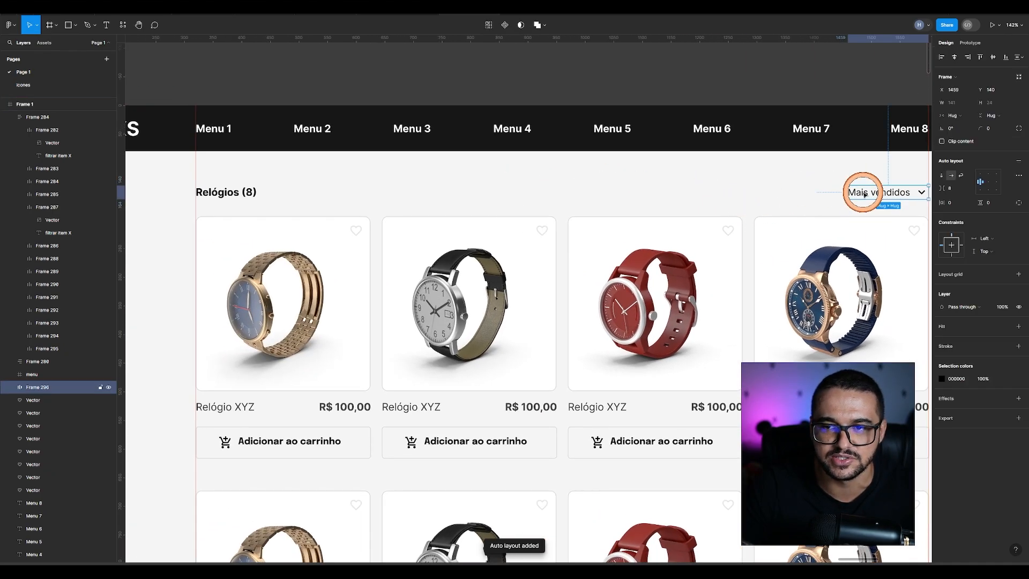
left_click(235, 195, "shift")
scroll(396, 191, "down", 8)
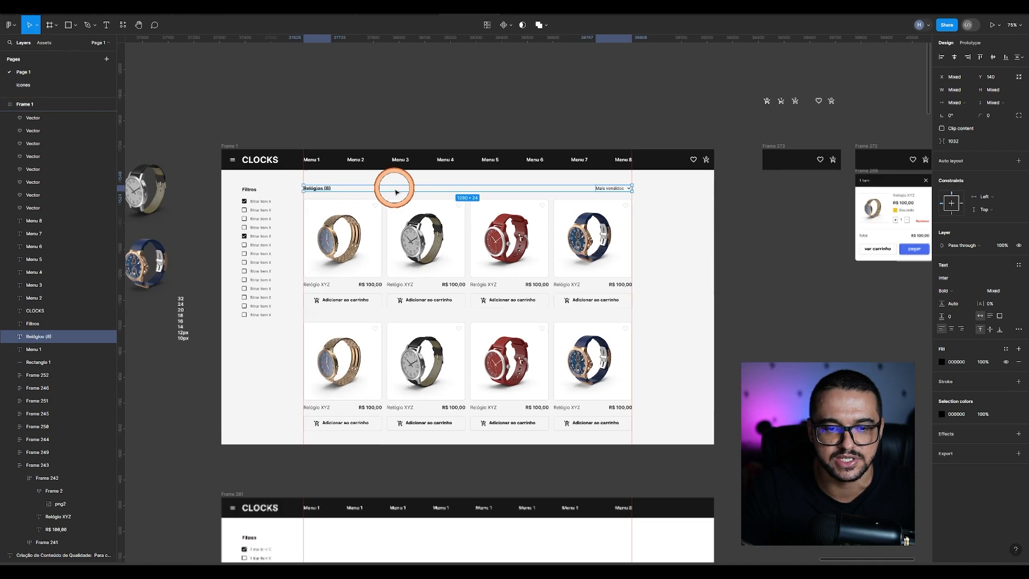
left_click_drag(362, 355, 405, 180)
scroll(375, 239, "up", 3)
scroll(300, 229, "up", 2)
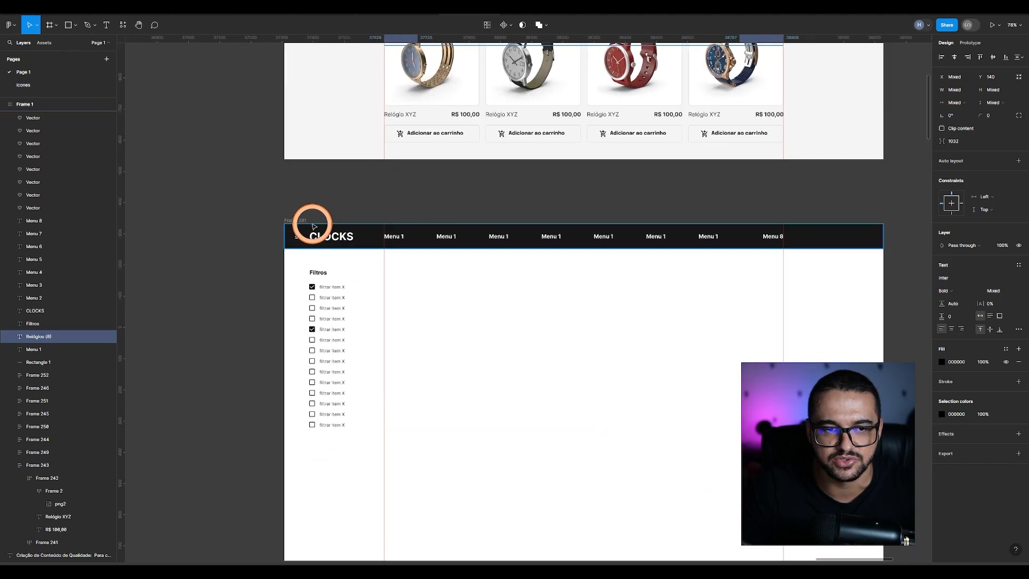
left_click(357, 215)
scroll(405, 293, "up", 5)
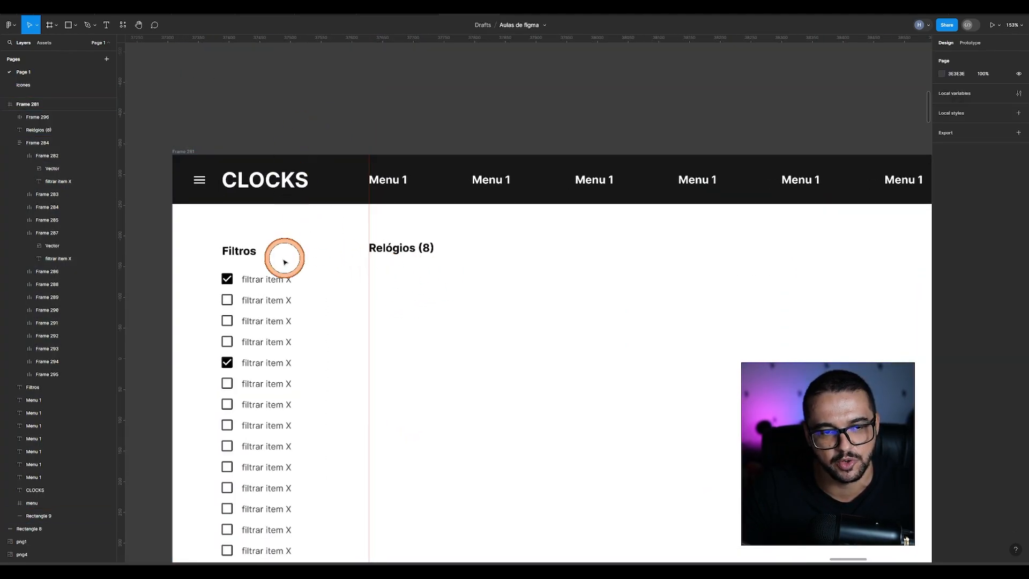
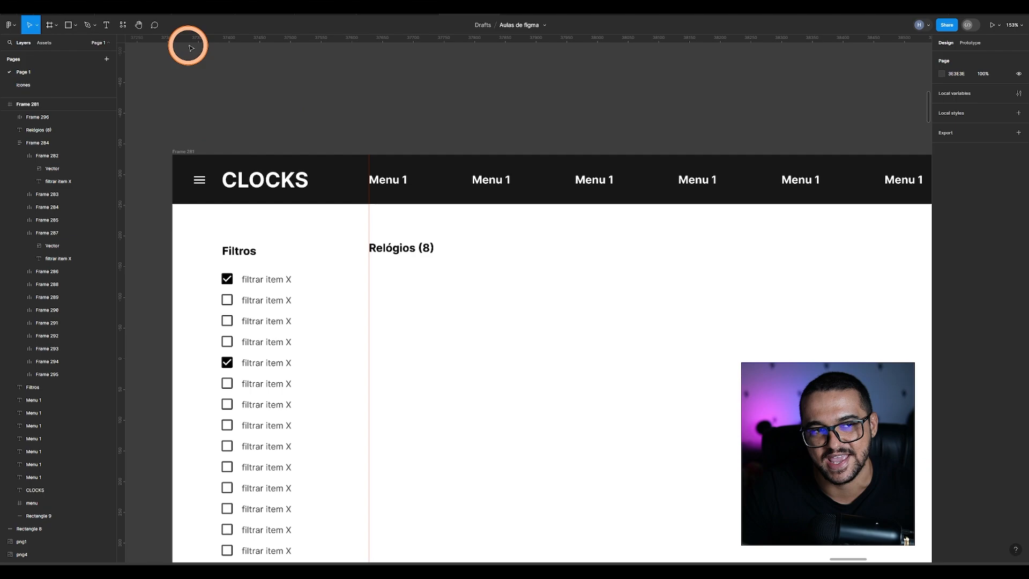
Step: Toggle the rulers off and on, and place a horizontal guide at the baseline of the "Filtros" heading in Frame 281
key("shift+r")
key("shift+r")
key("shift+r")
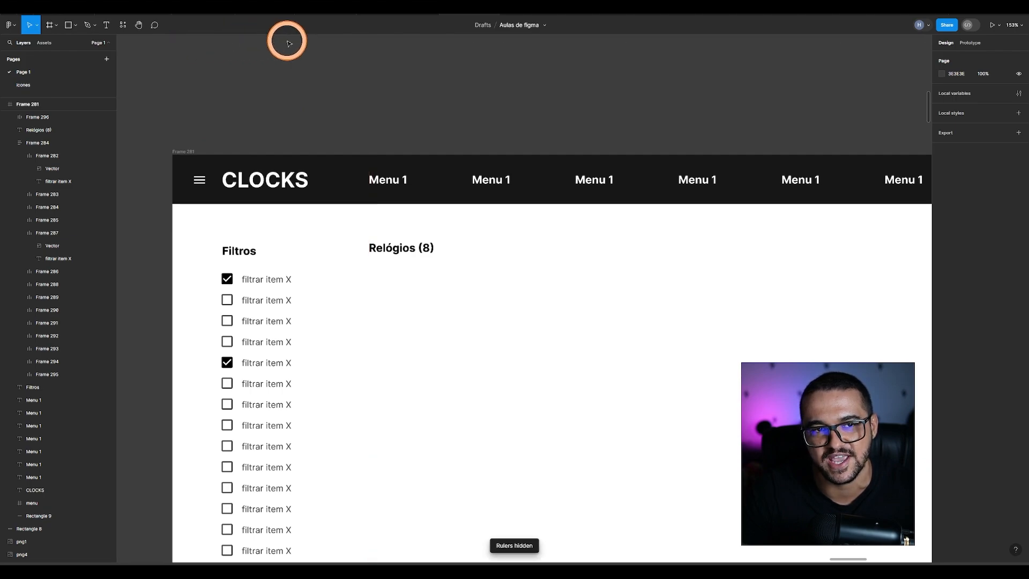
key("shift+r")
key("shift+r")
key("shift+r")
left_click_drag(289, 41, 271, 255)
Step: Move the "Relógios (8)" heading and "Mais vendidos" selector together to Y 144, in line with the "Filtros" heading
left_click(395, 245)
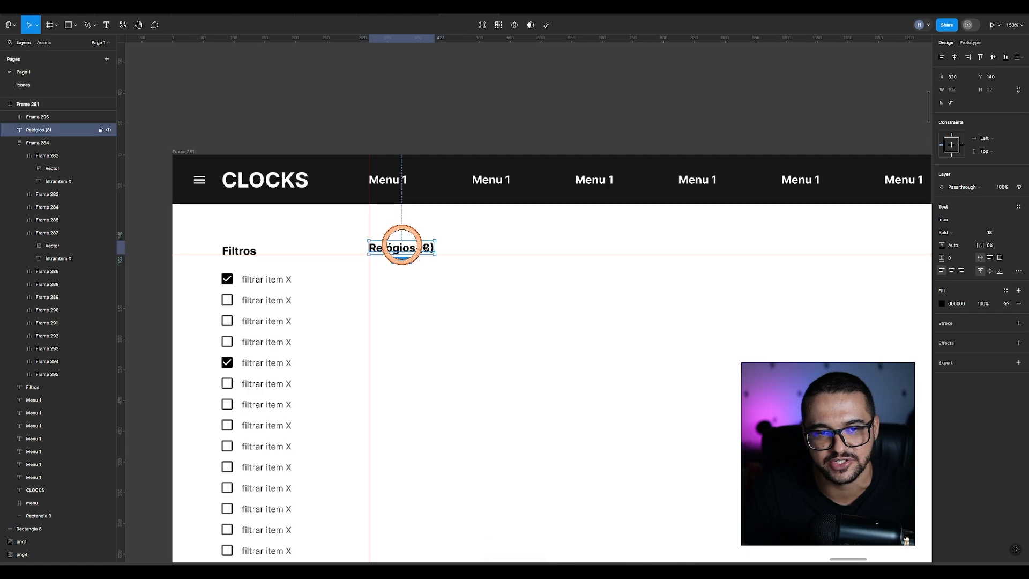
scroll(340, 290, "right", 6)
left_click(694, 227, "shift")
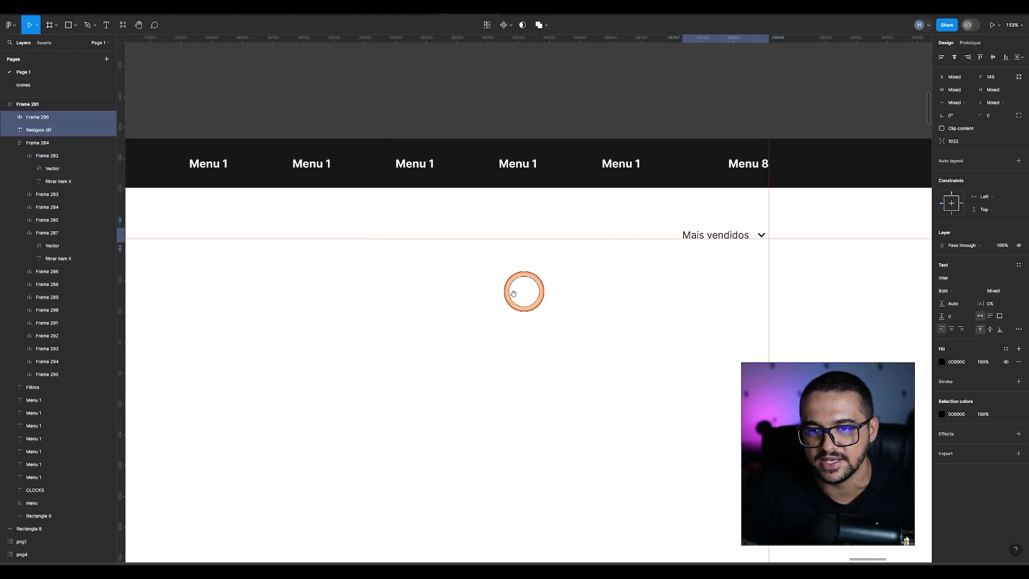
scroll(523, 289, "left", 10)
key("Up")
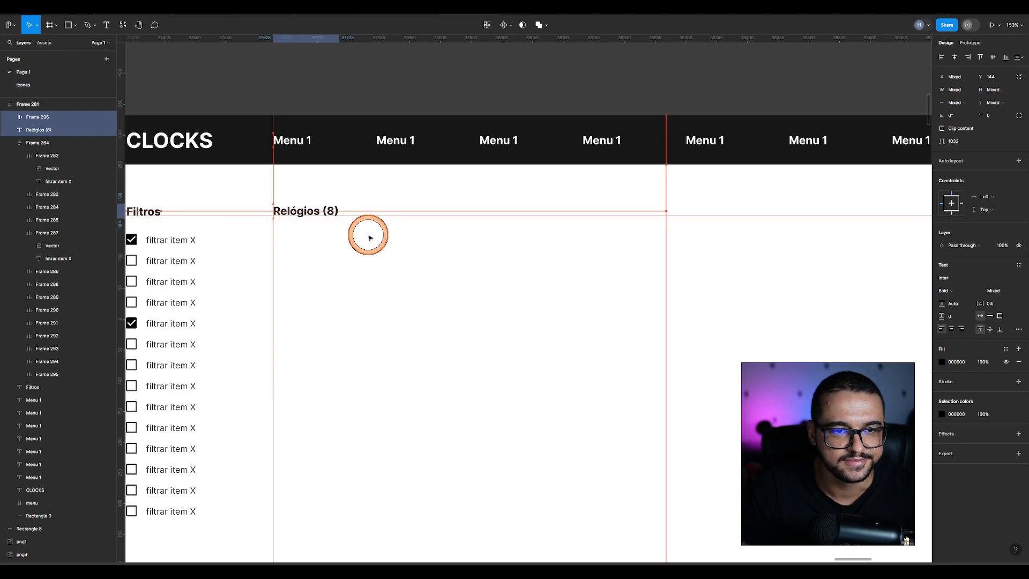
left_click(368, 299)
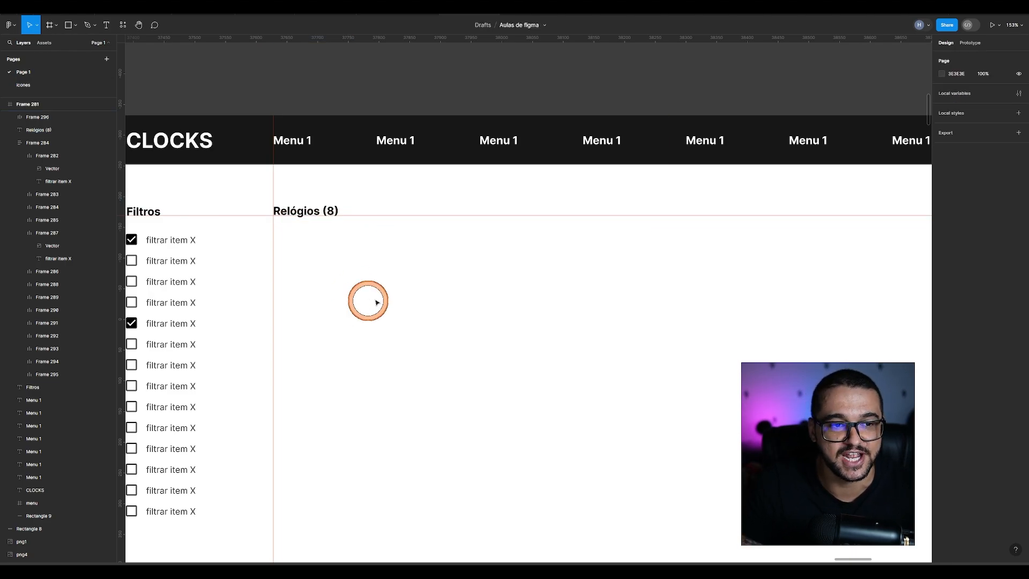
Step: Move the filter checkbox list down to Y 197, leaving a 30 px gap below the "Filtros" heading
scroll(407, 293, "down", 3, "ctrl")
scroll(206, 256, "up", 3, "ctrl")
left_click(208, 256)
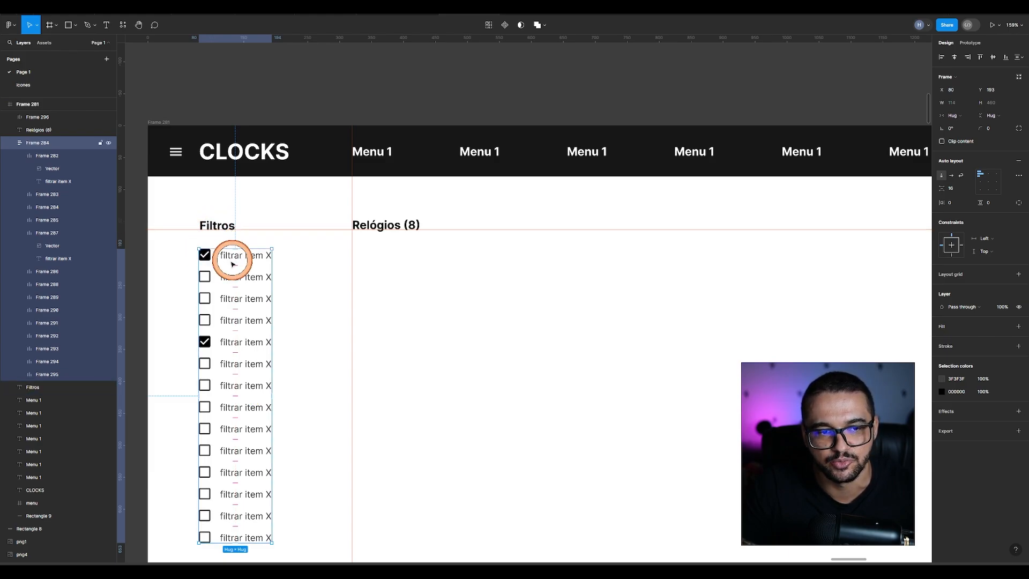
left_click(218, 225)
scroll(205, 231, "up", 1, "ctrl")
scroll(204, 231, "up", 4, "ctrl")
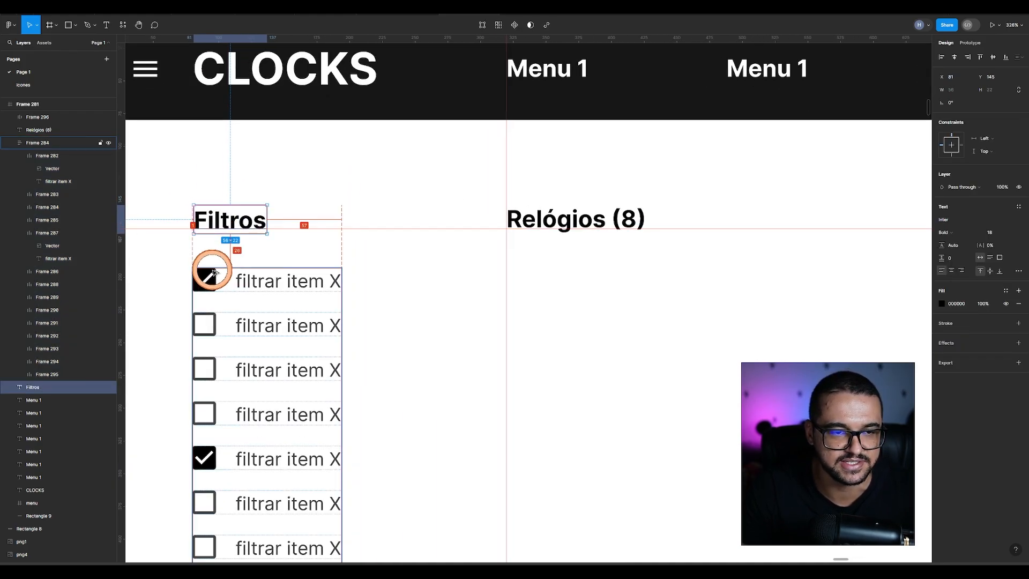
key("Down")
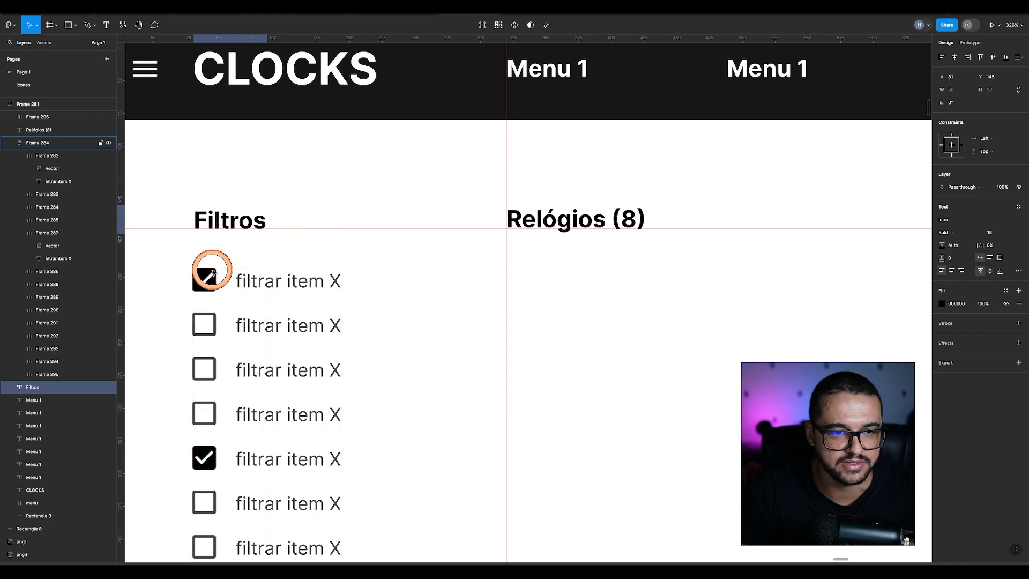
left_click(253, 287)
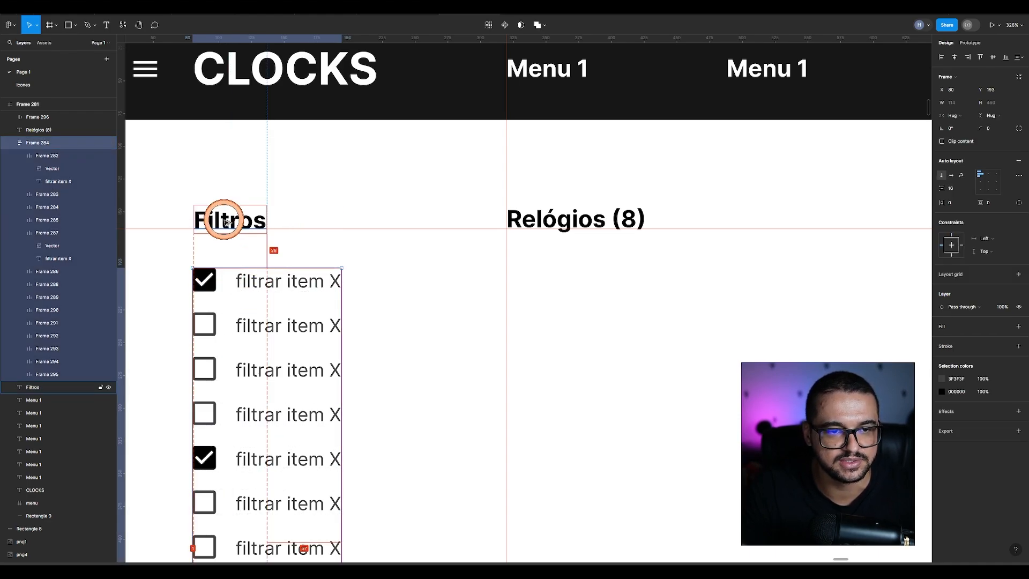
key("Down")
key("Down")
key("Down")
key("Down")
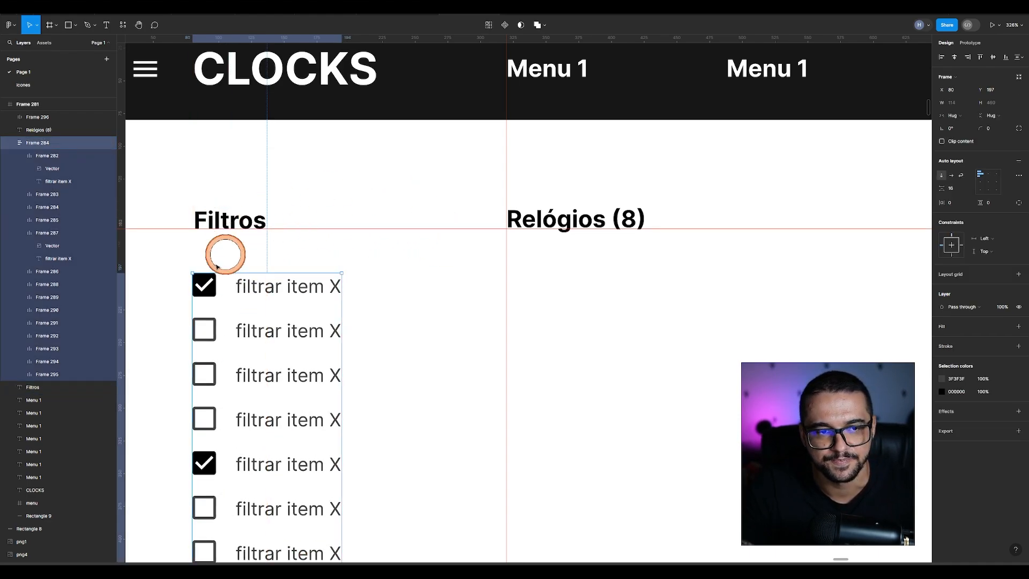
key("t")
key("r")
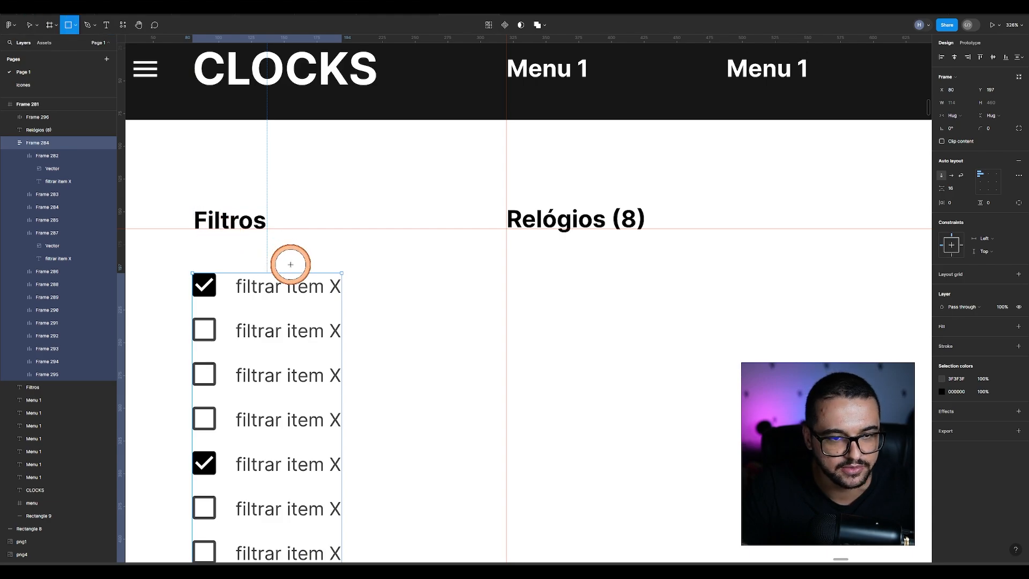
left_click_drag(295, 269, 180, 229)
key("Delete")
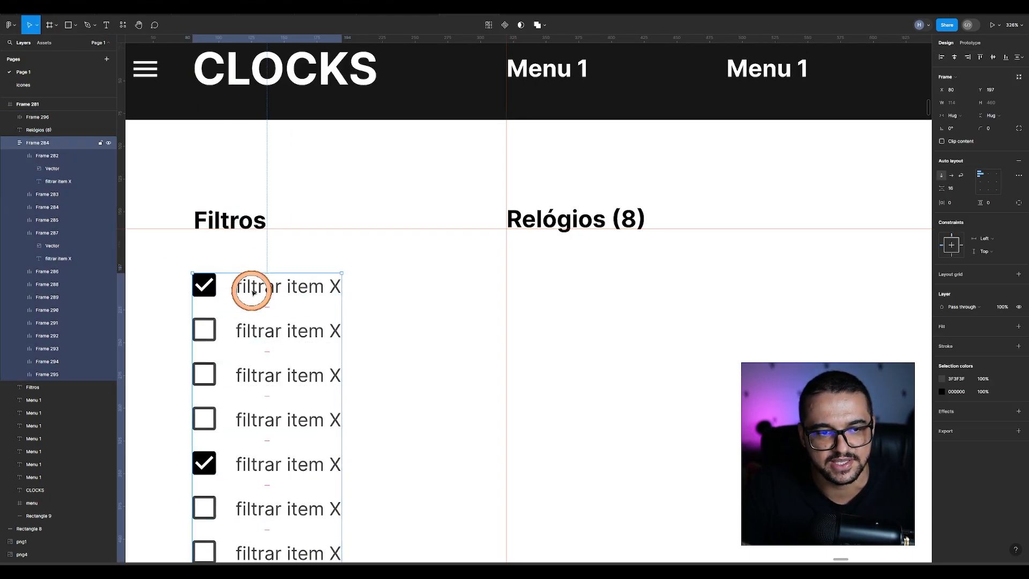
Step: Check the gap below the "Filtros" heading by moving the filter list up to Y 192 and back to Y 197
key("alt")
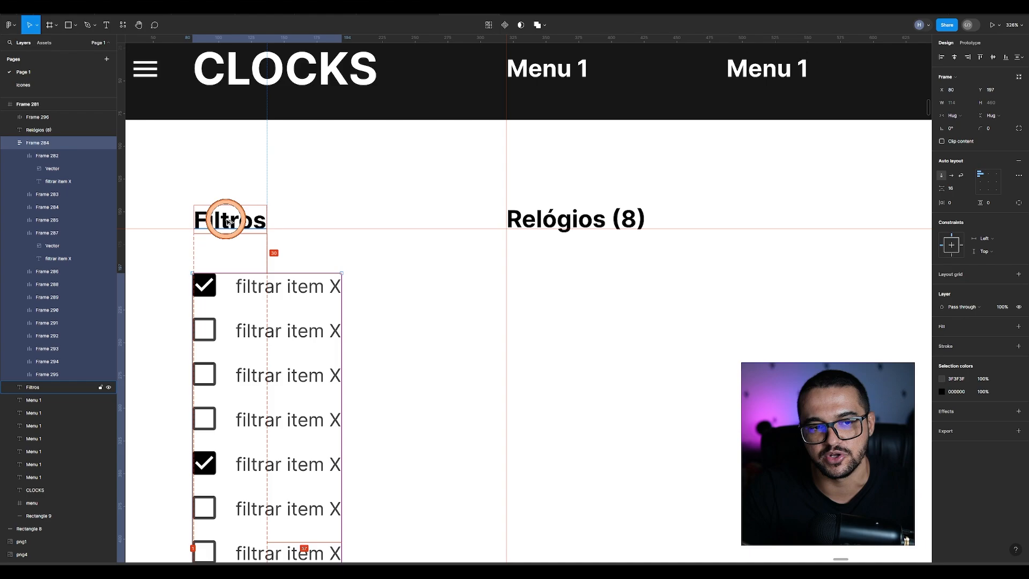
key("Up")
key("Up")
key("Up")
key("Up")
key("Up")
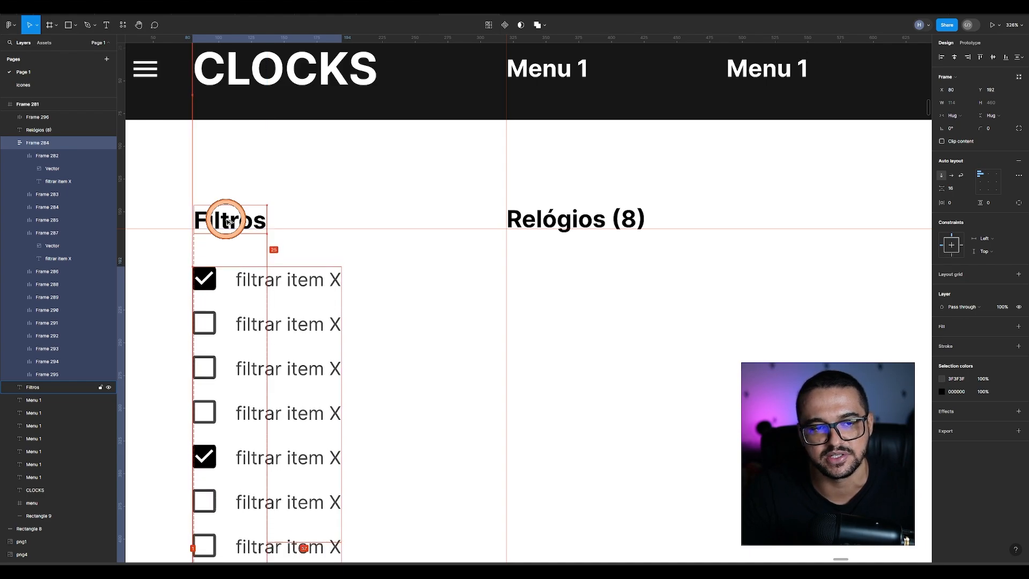
key("Down")
key("Down")
key("Down")
key("Down")
key("Down")
Step: Review the watch product cards in Frame 1 as the reference for the new page
scroll(293, 275, "down", 3)
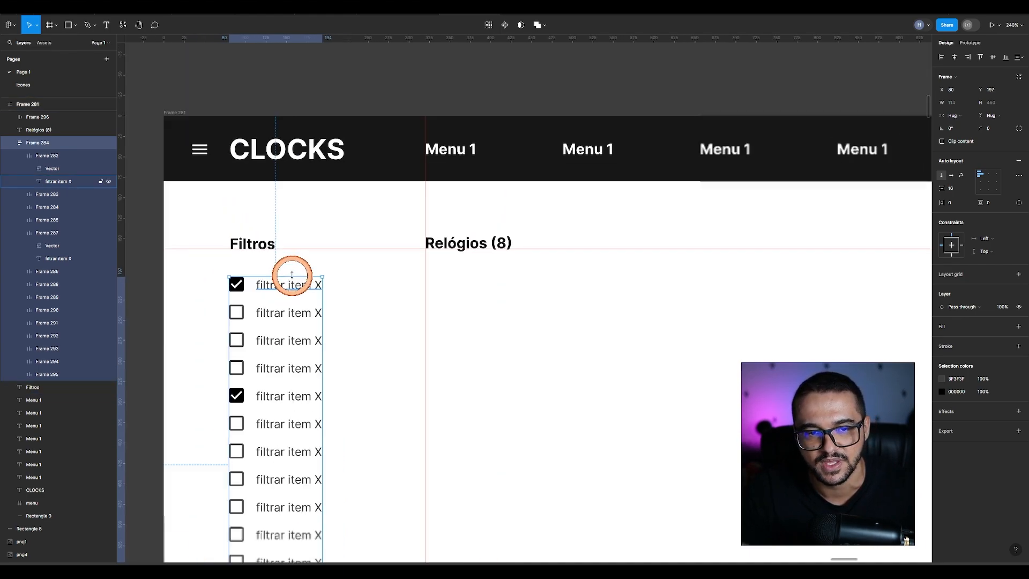
scroll(292, 275, "down", 8)
left_click(484, 320)
scroll(422, 124, "up", 5)
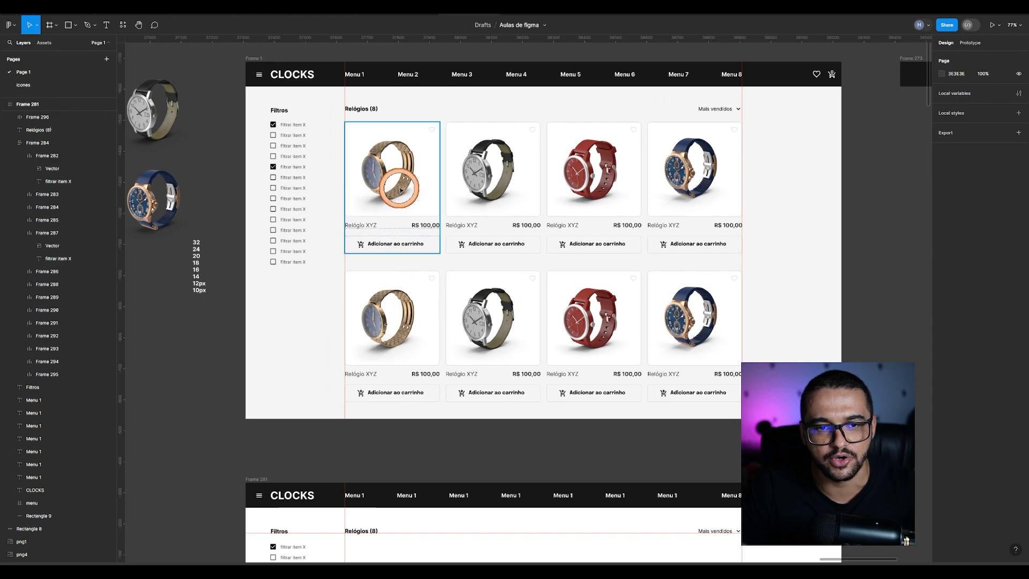
scroll(401, 190, "up", 3)
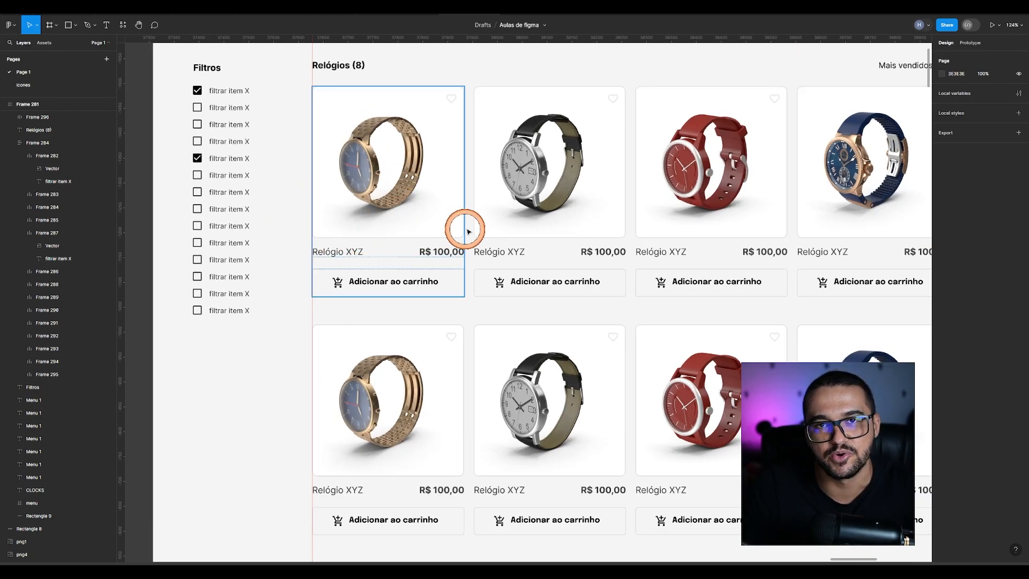
scroll(431, 202, "down", 3)
Step: Inspect the four source watch PNG images beside Frame 1, including their width and height
left_click_drag(274, 285, 549, 343)
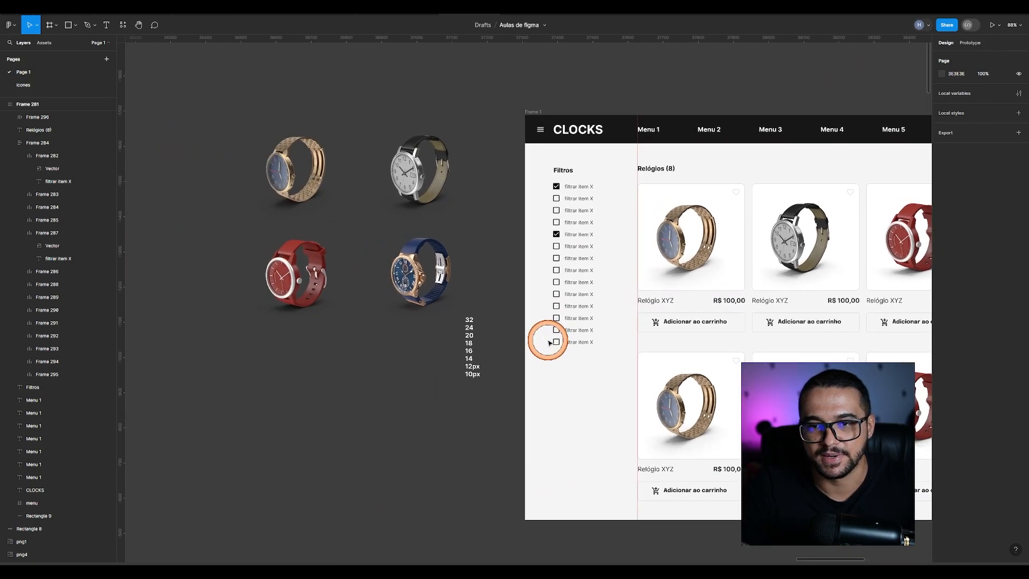
left_click(333, 155)
scroll(334, 155, "up", 3)
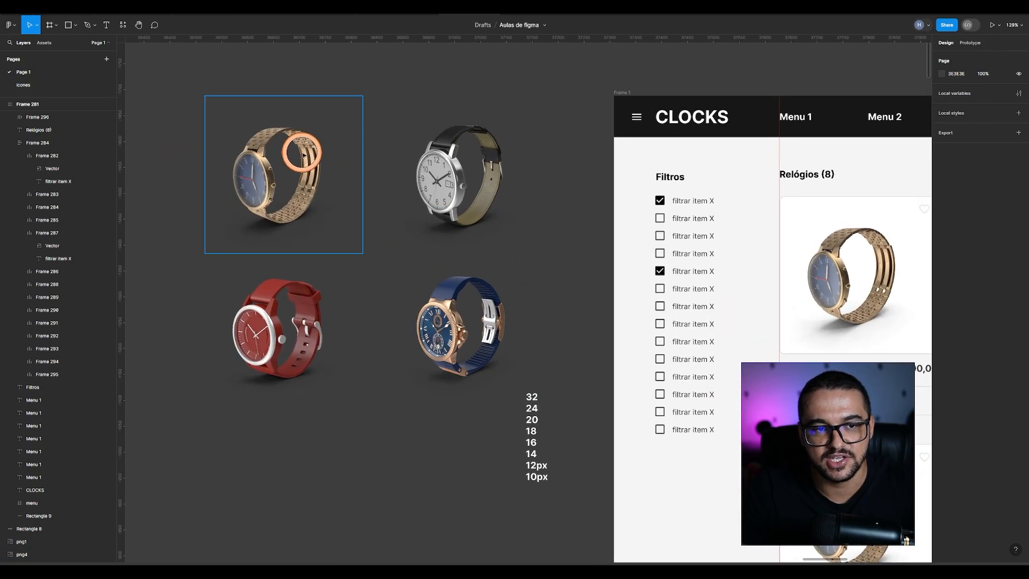
left_click(482, 179)
left_click(323, 180)
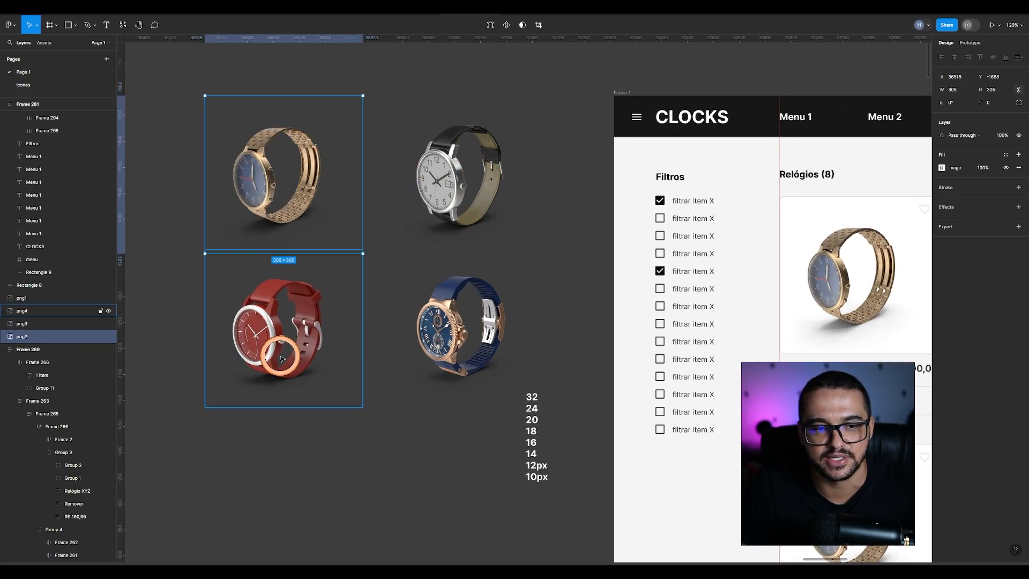
left_click(281, 351)
left_click(466, 341)
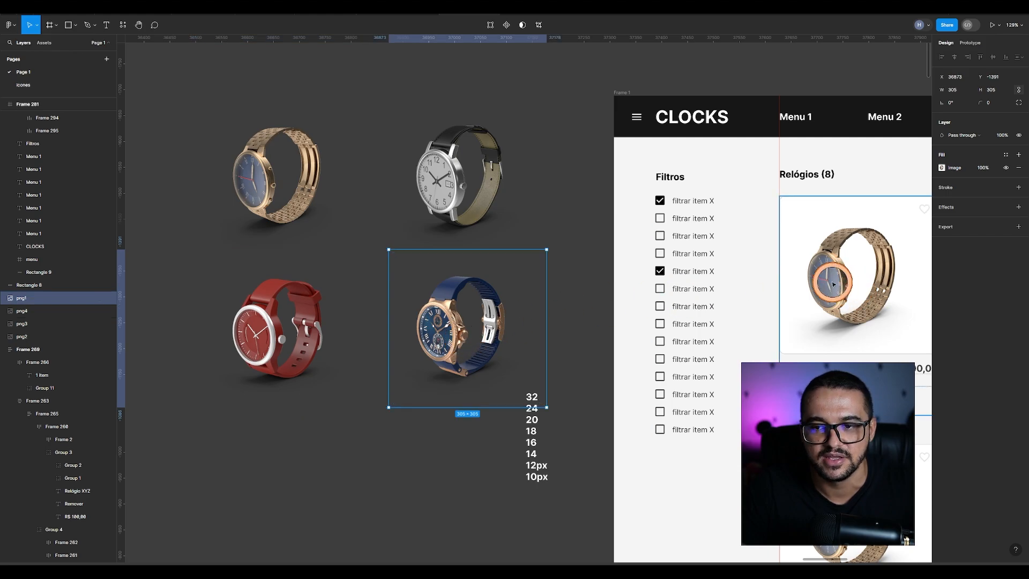
left_click(483, 207)
scroll(461, 203, "right", 4)
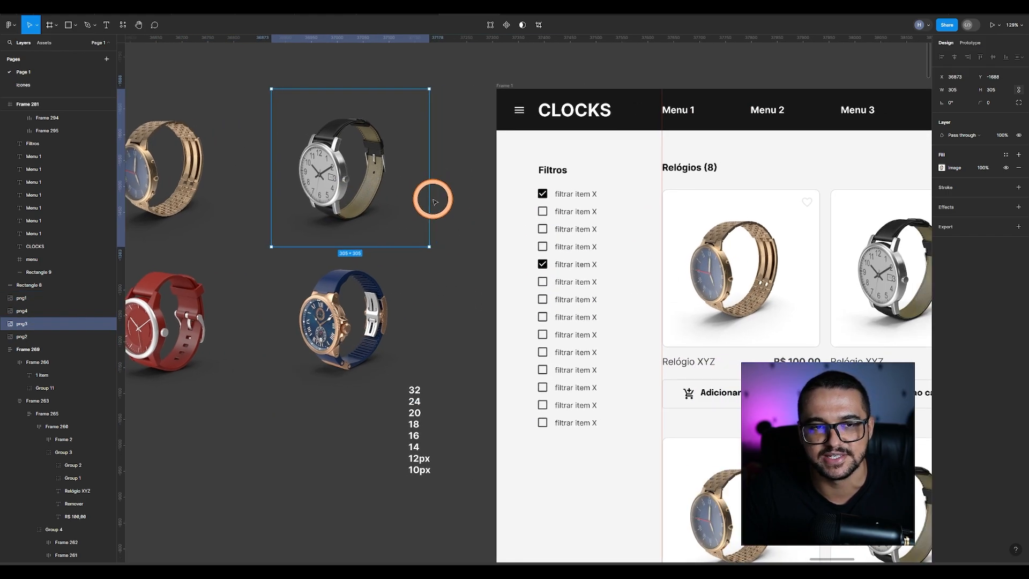
scroll(315, 195, "left", 5)
left_click(349, 159)
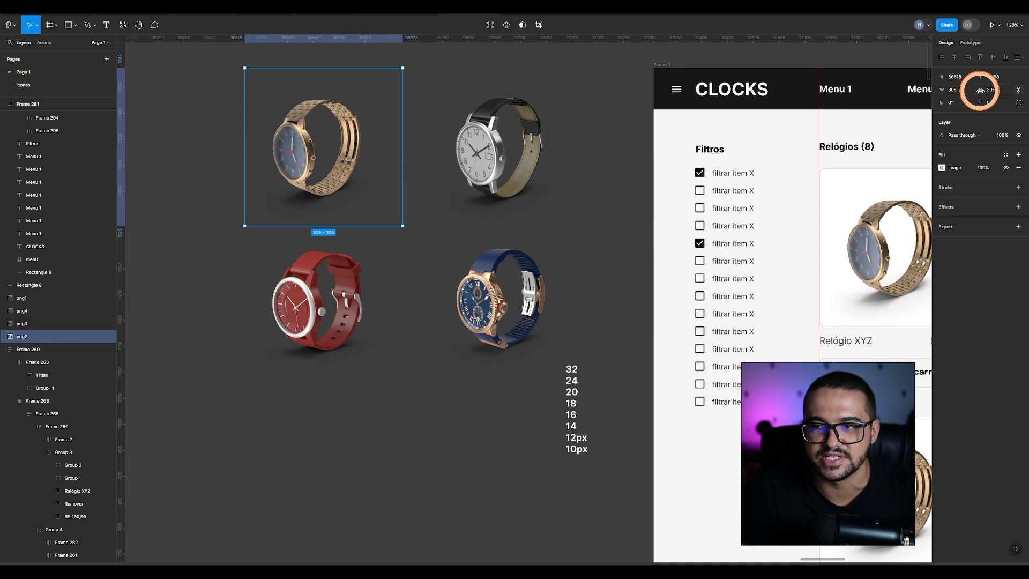
left_click(403, 419)
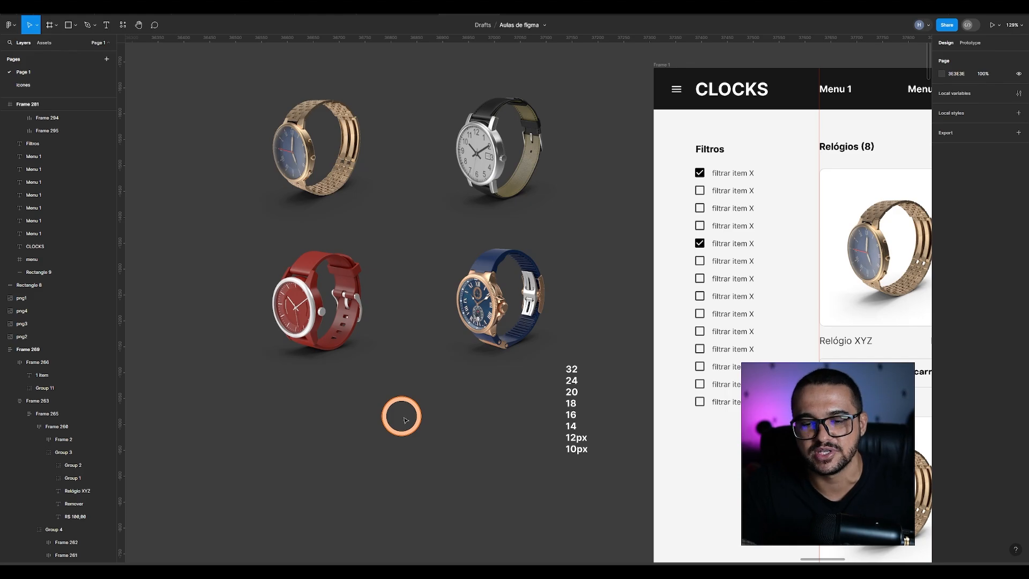
Step: Copy the gold watch image beside Frame 1 into Frame 281, with the frame's 12-column layout grid shown
left_click_drag(403, 419, 219, 342)
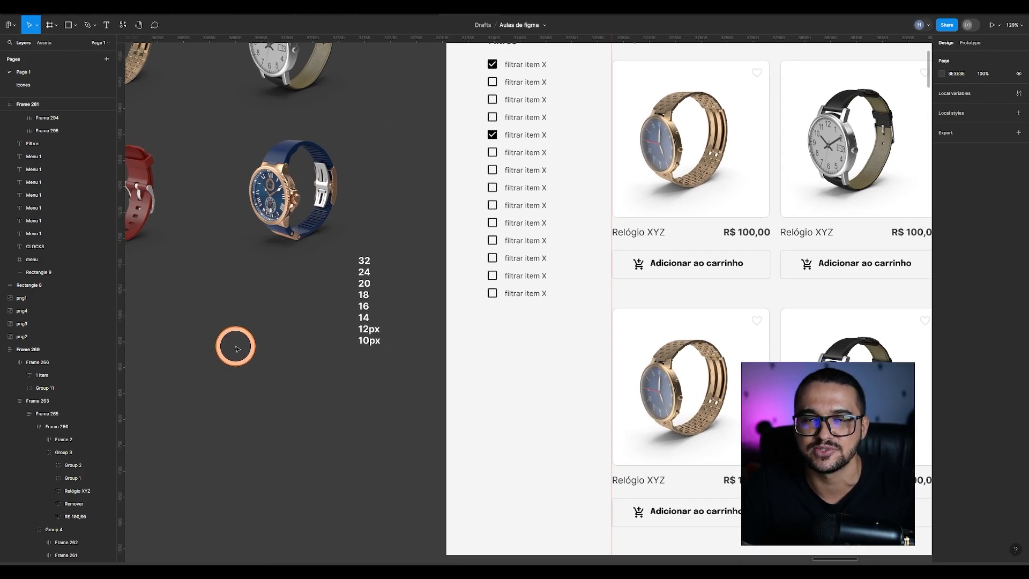
scroll(296, 330, "down", 4)
scroll(531, 258, "up", 3)
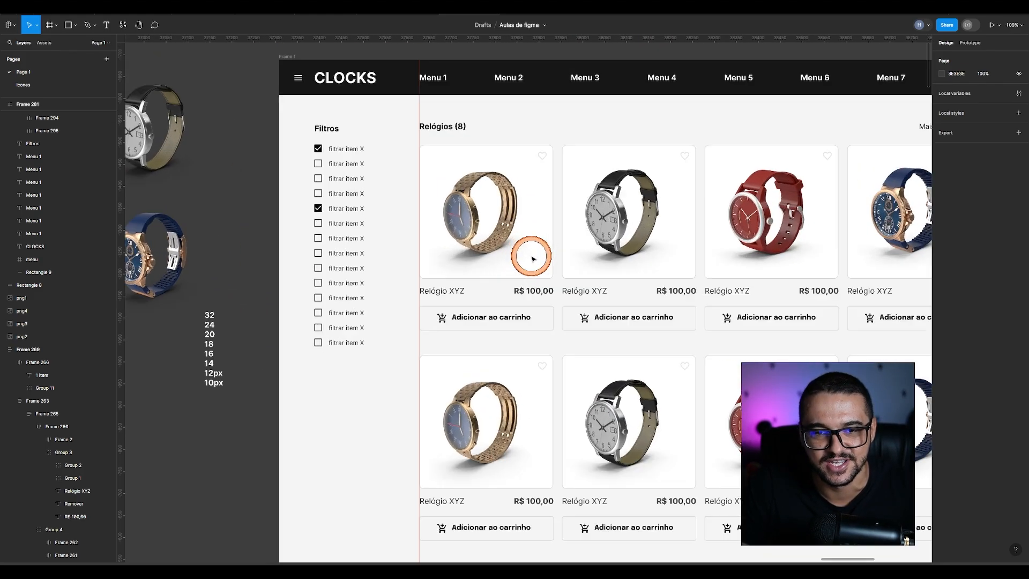
scroll(264, 114, "up", 2)
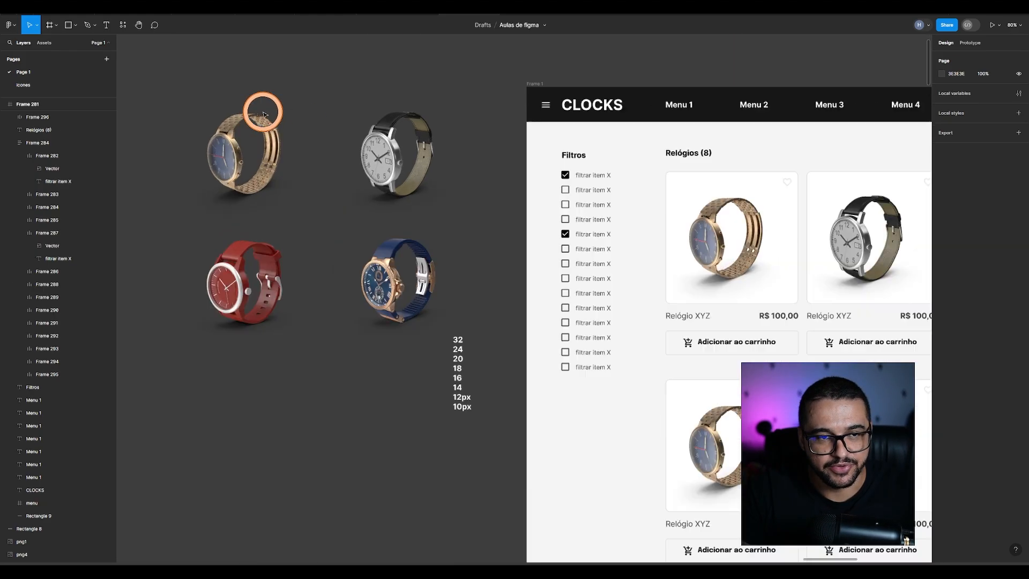
scroll(262, 114, "up", 1)
left_click(262, 114)
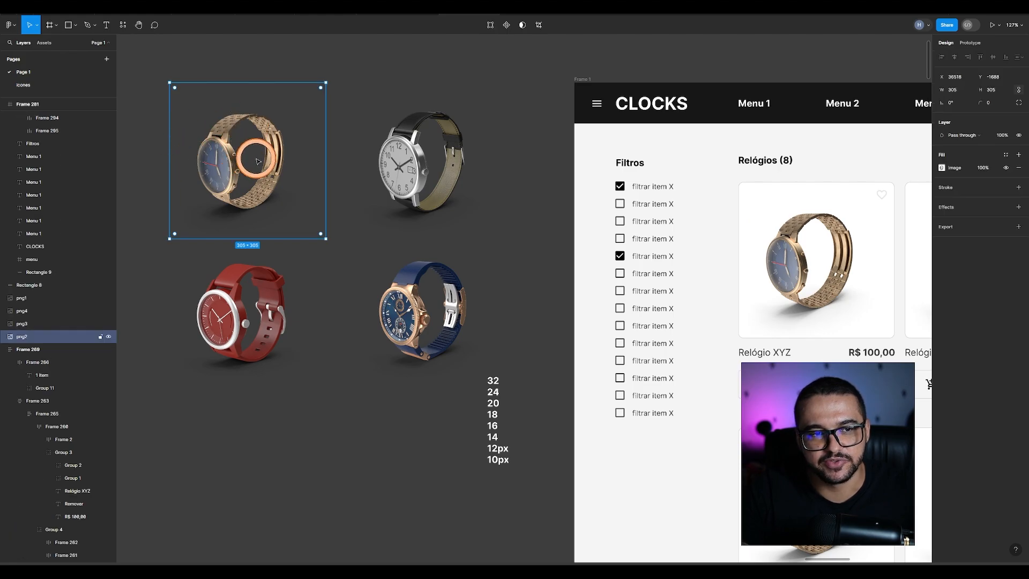
scroll(223, 125, "down", 3)
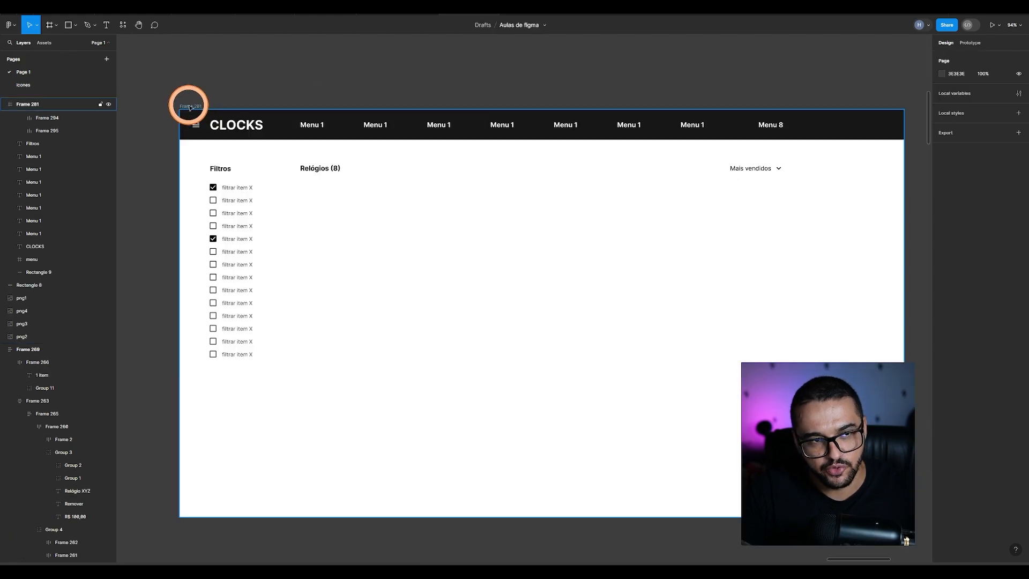
left_click(190, 107)
key("shift+g")
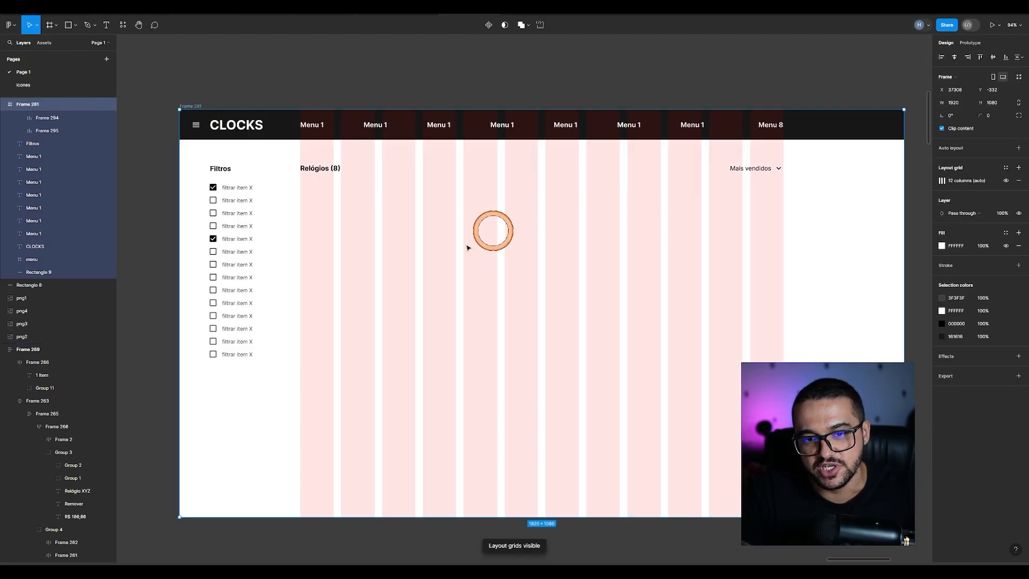
key("ctrl+v")
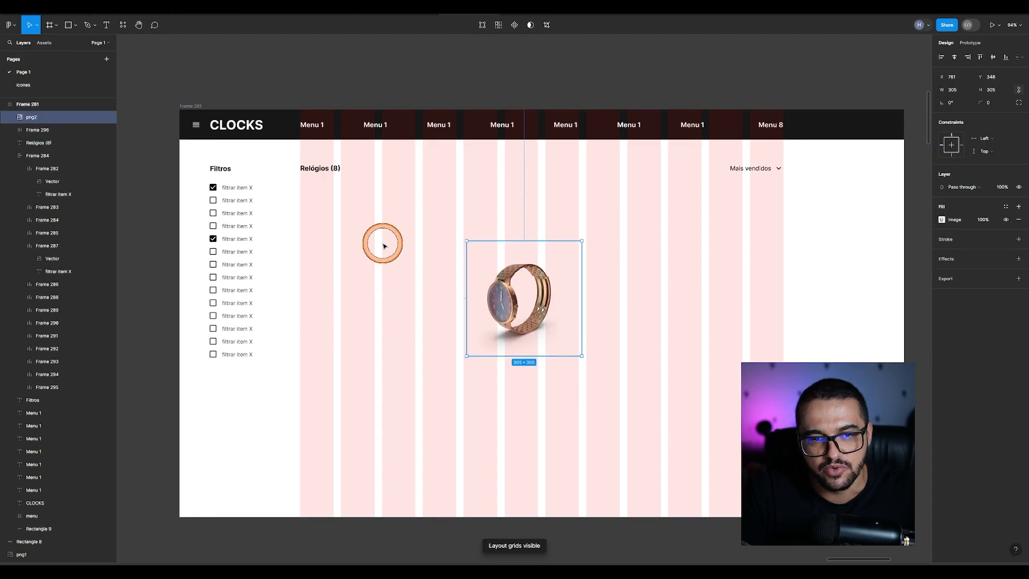
Step: Position the gold watch image at X 320, Y 220, aligned with the start of the "Relógios (8)" heading
left_click_drag(542, 287, 369, 235)
scroll(354, 206, "up", 5)
left_click_drag(268, 270, 271, 270)
left_click(557, 439)
left_click(357, 203)
left_click(316, 386)
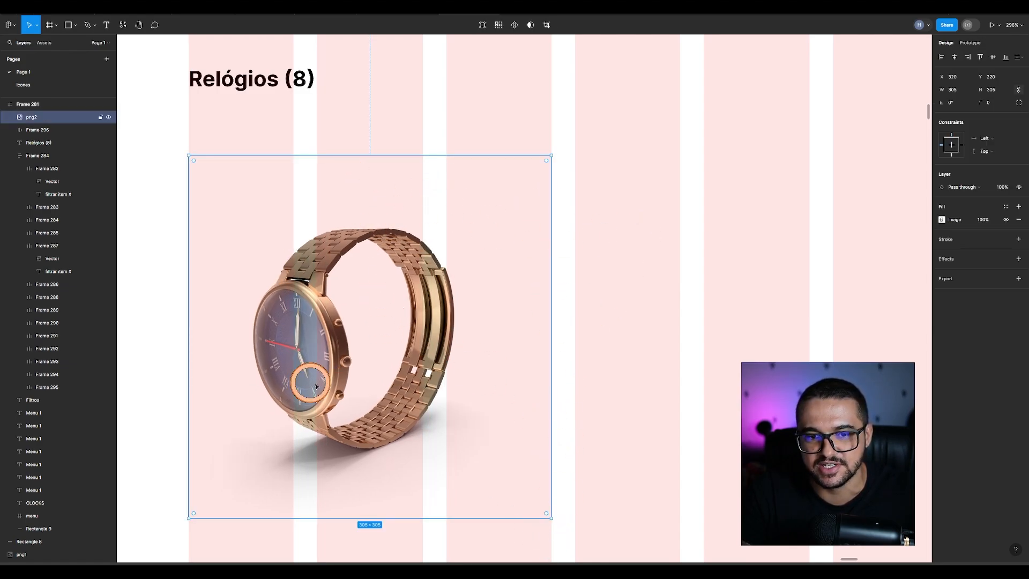
Step: Try a row of four smaller 197 × 197 watch copies, two grid columns wide each, at X 645, 861, 1077 and 1293
scroll(440, 277, "down", 4)
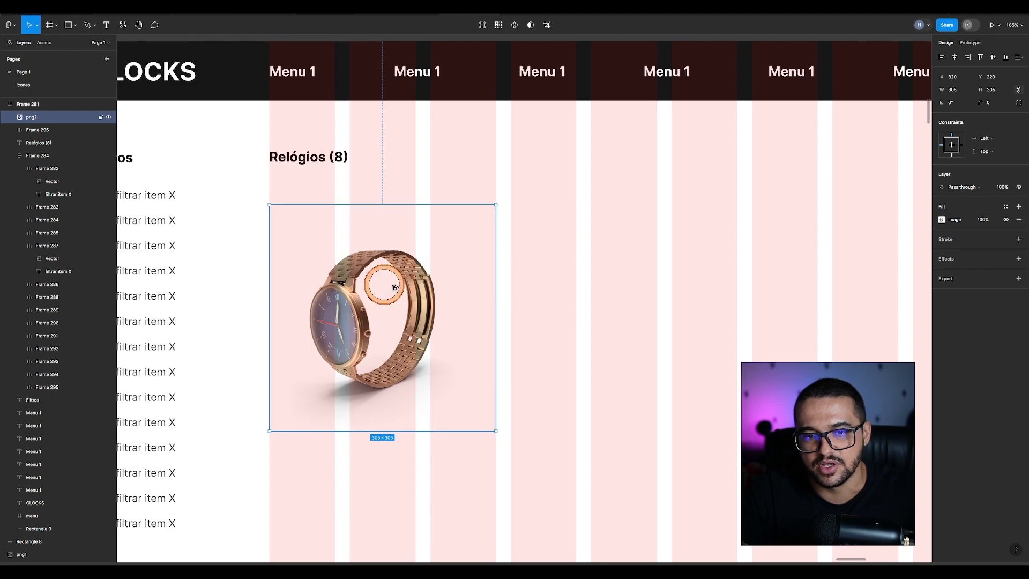
left_click_drag(384, 283, 695, 348)
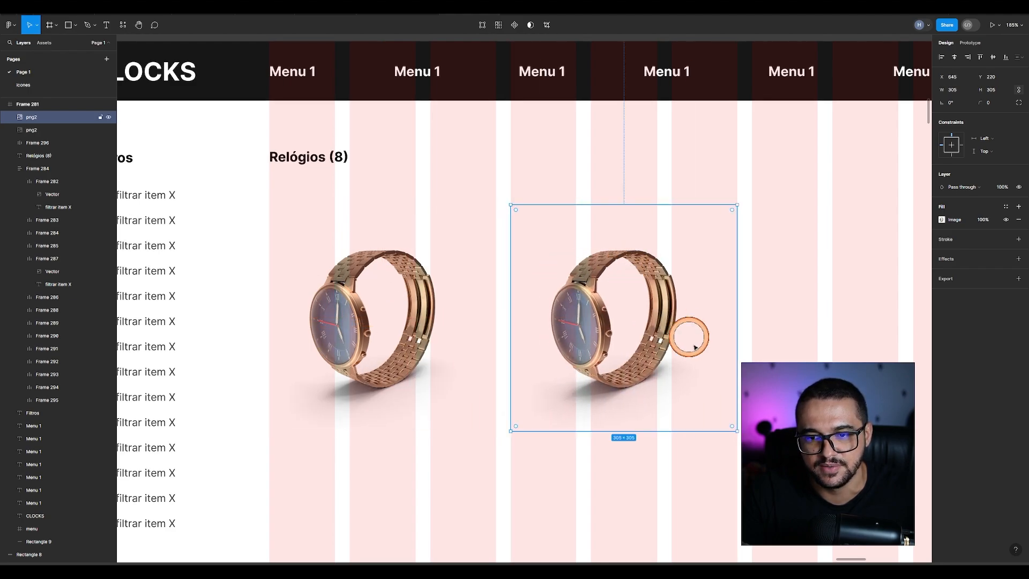
left_click_drag(738, 430, 658, 352)
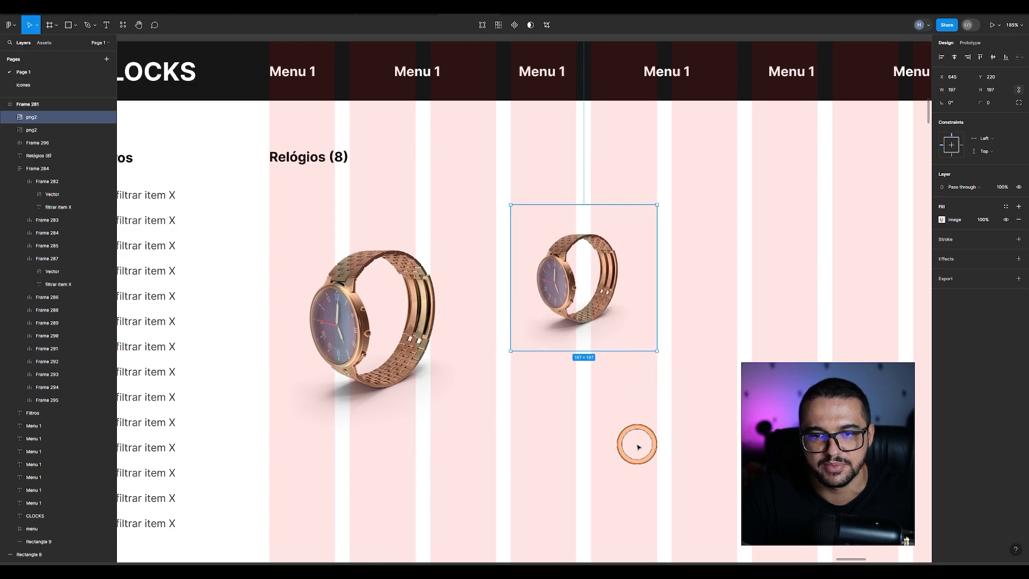
left_click_drag(573, 306, 733, 294)
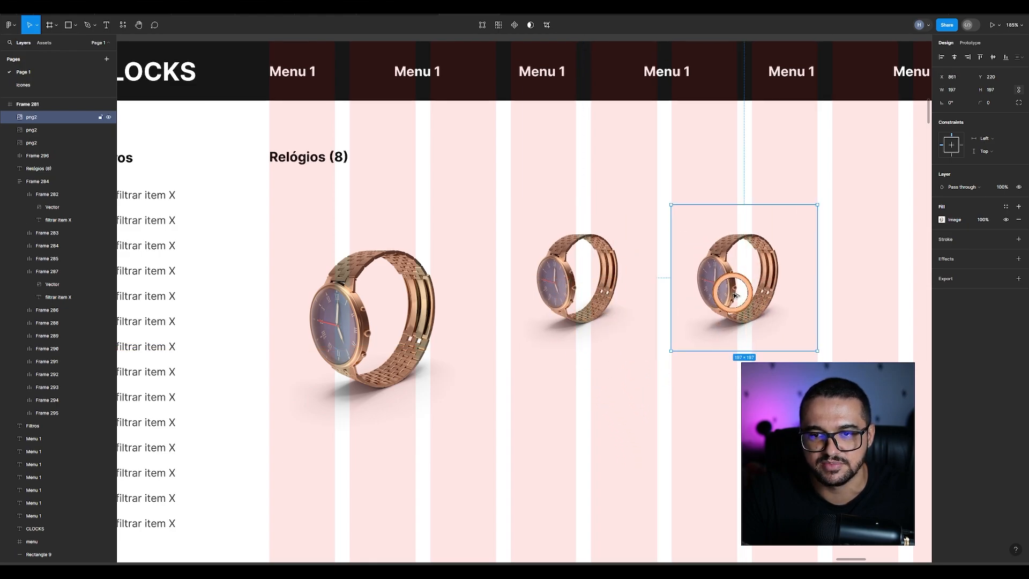
scroll(498, 356, "right", 6)
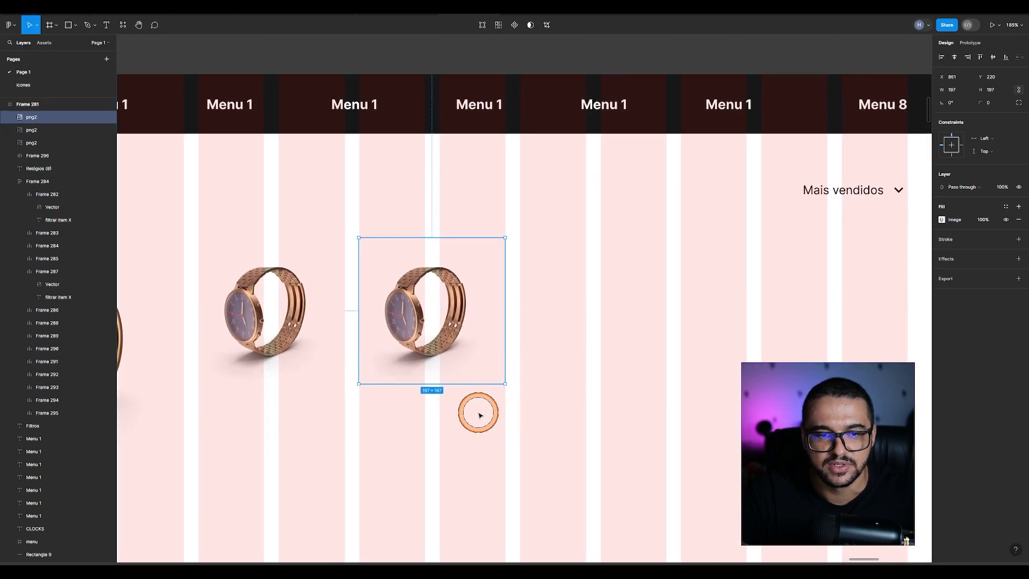
scroll(560, 363, "down", 2)
key("ctrl+d")
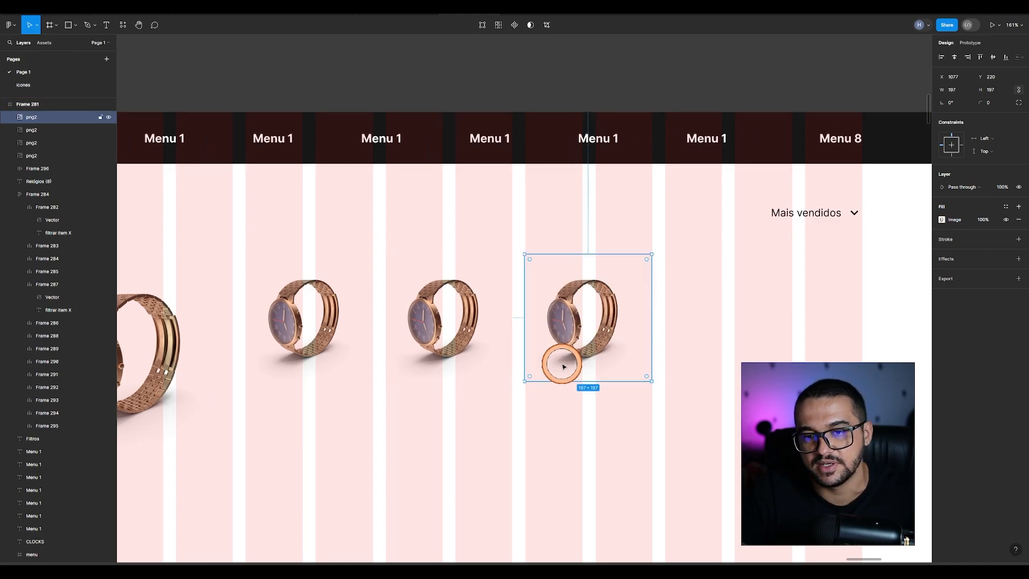
key("ctrl+d")
scroll(737, 376, "down", 5)
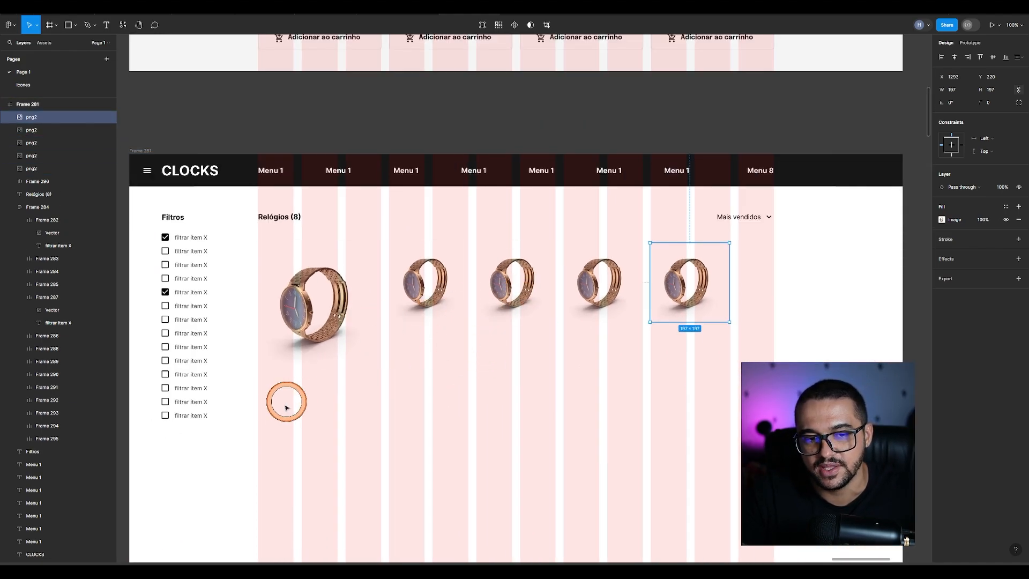
Step: Delete the four 197 × 197 watch copies, keeping the first gold watch image
left_click(290, 322)
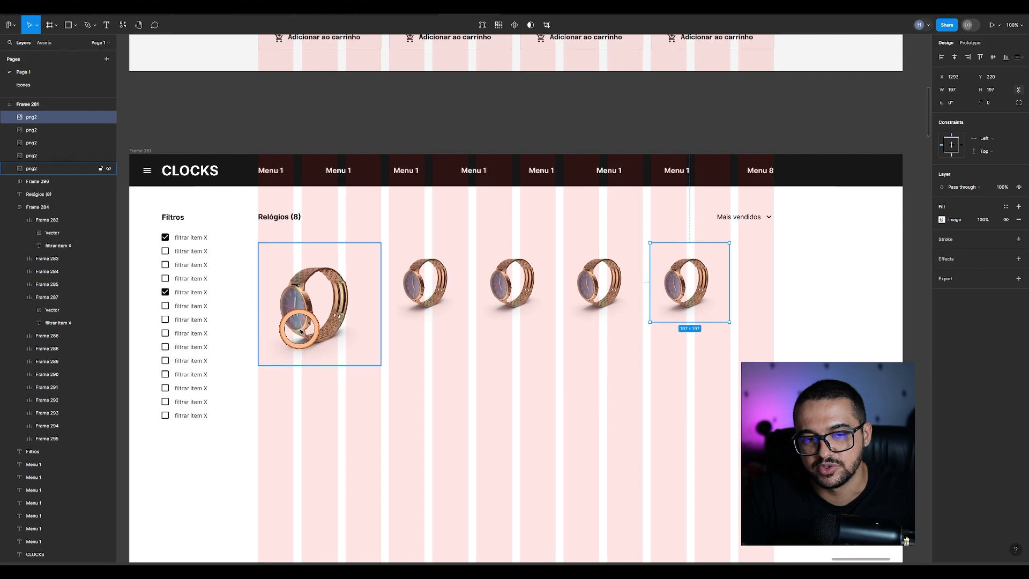
left_click_drag(749, 333, 447, 271)
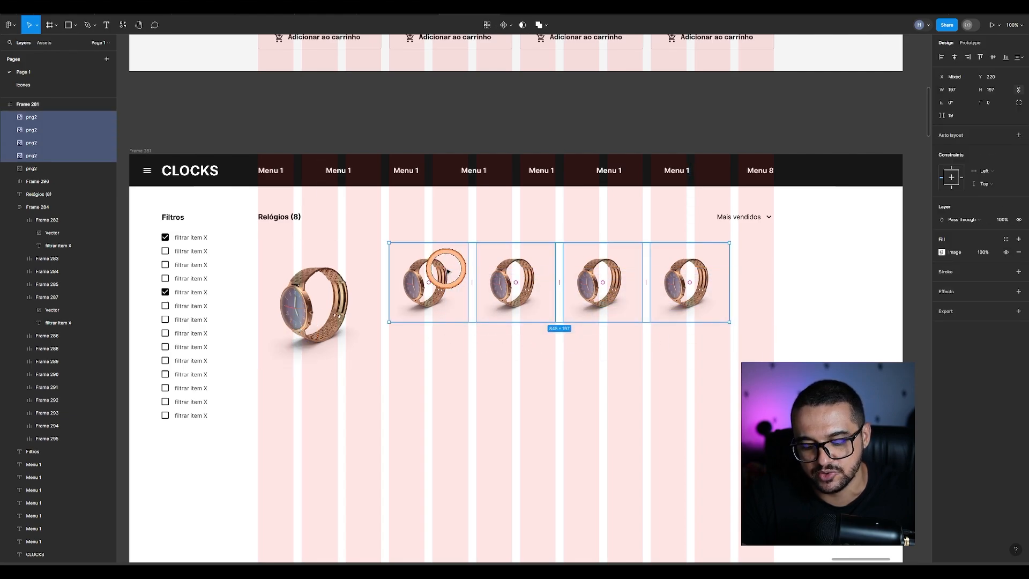
key("Delete")
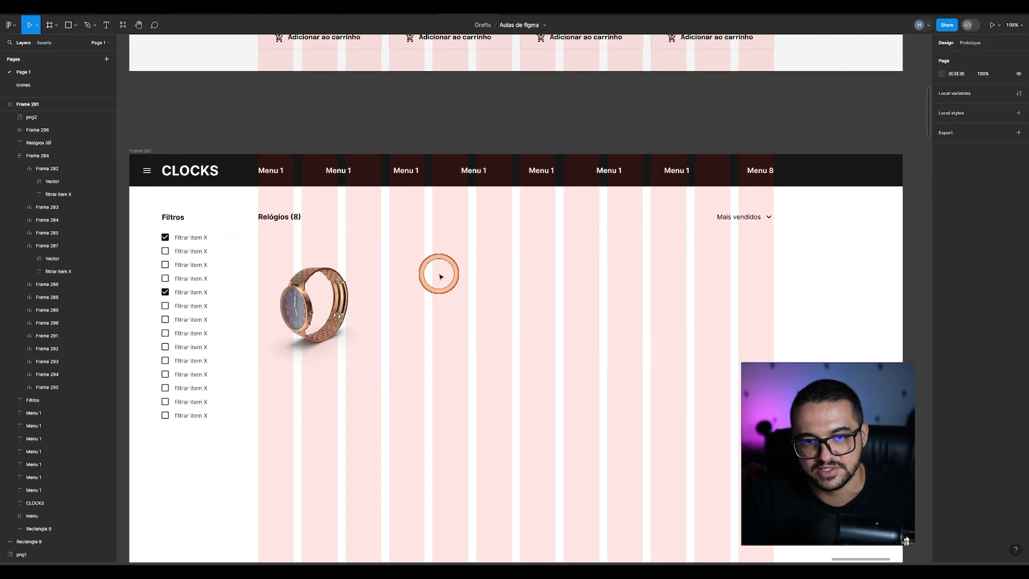
Step: Try a row of four 305 × 305 watches, three grid columns each, by repeating the gold watch with 20 px gaps
left_click(354, 287)
scroll(283, 299, "up", 5)
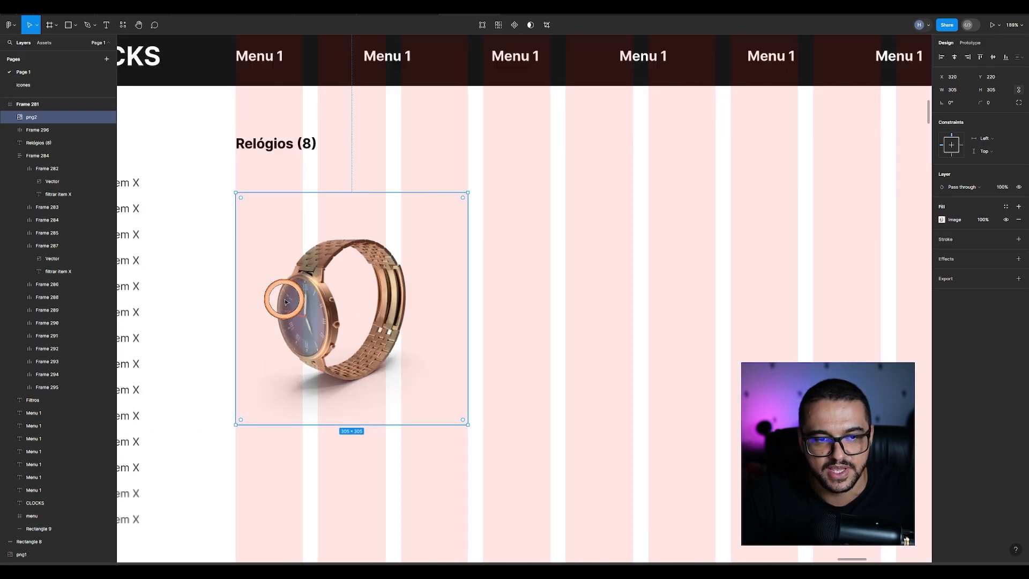
left_click_drag(303, 299, 550, 299)
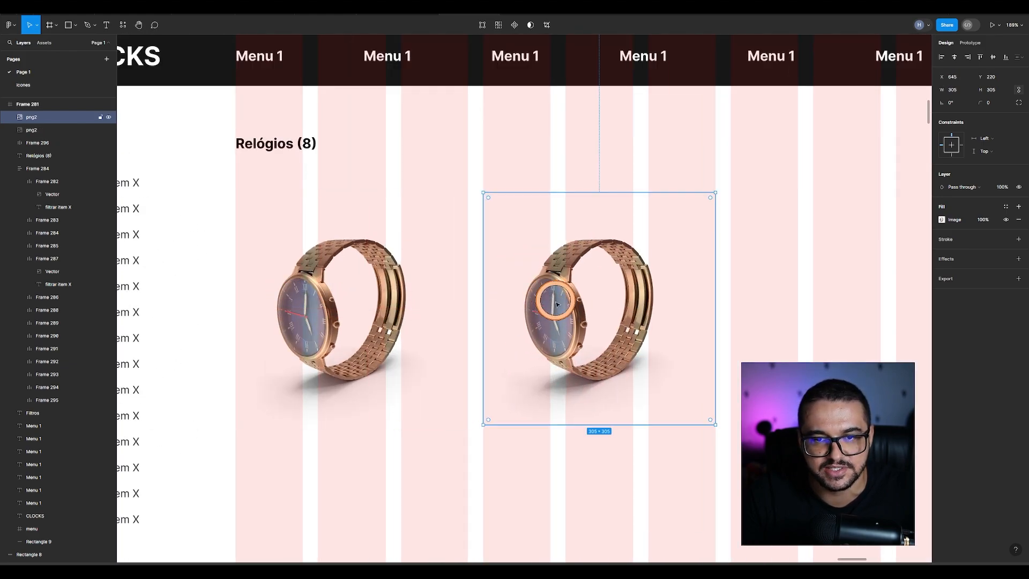
scroll(551, 299, "down", 5)
key("ctrl+d")
key("ctrl+d")
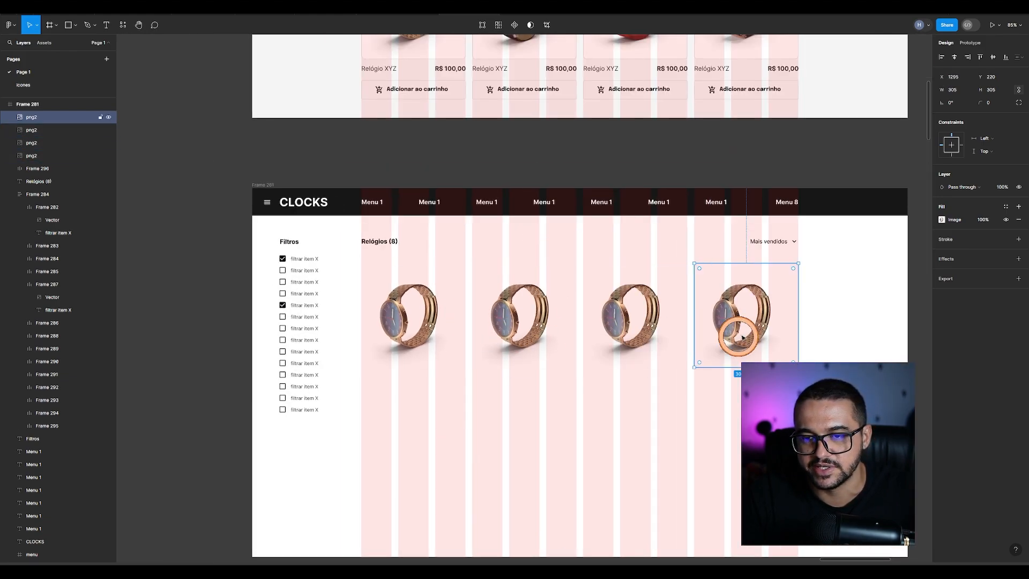
left_click_drag(769, 405, 355, 291)
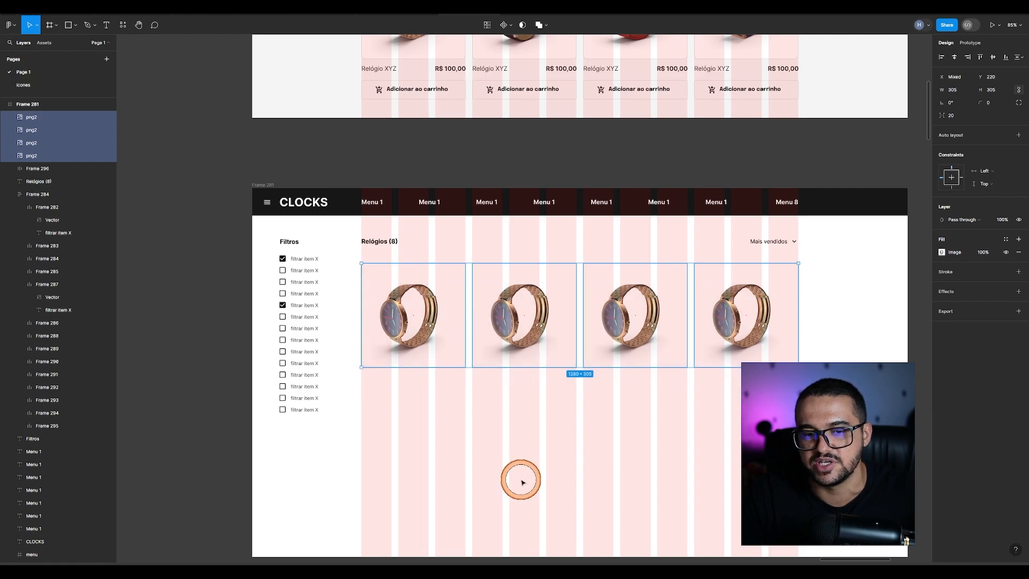
scroll(464, 316, "up", 3)
scroll(465, 406, "down", 2)
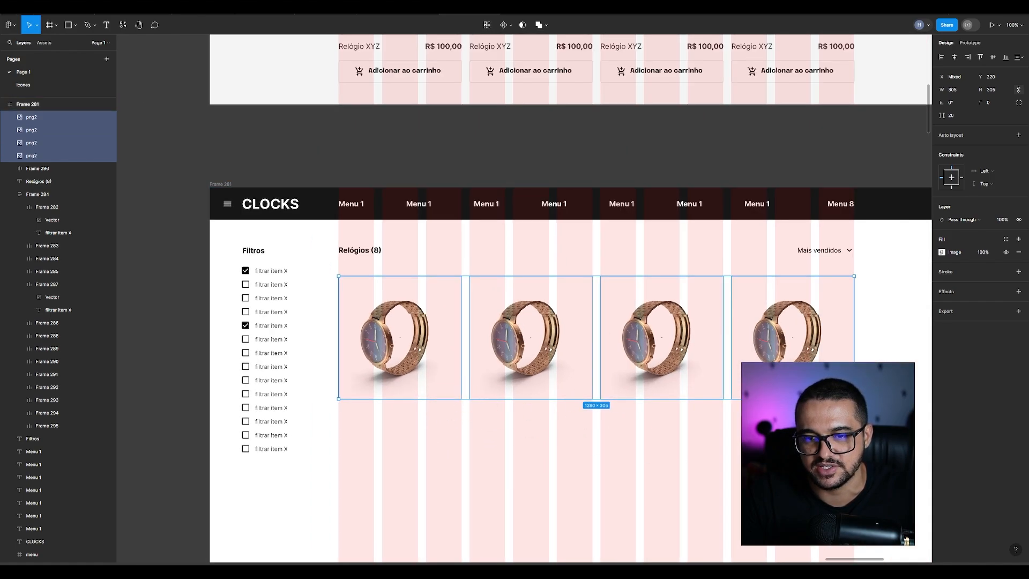
Step: Delete the three added 305 × 305 watch copies and hide the layout grid
left_click_drag(735, 450, 548, 343)
key("Delete")
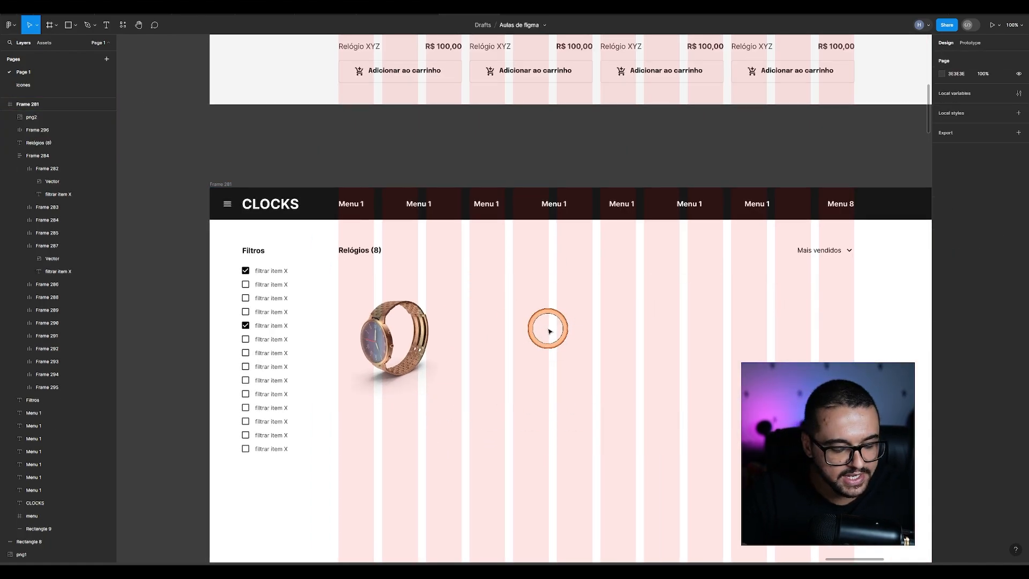
key("ctrl+g")
Step: Compare with the reference page and check the background fill colour of Frame 1
scroll(409, 413, "up", 3)
scroll(409, 413, "down", 3)
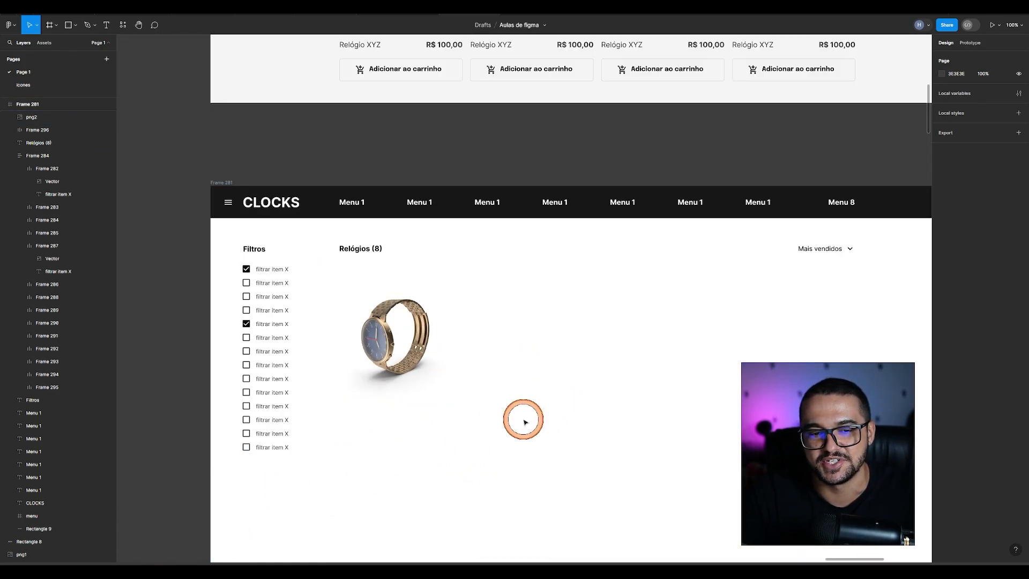
scroll(487, 465, "up", 4)
scroll(487, 465, "up", 5)
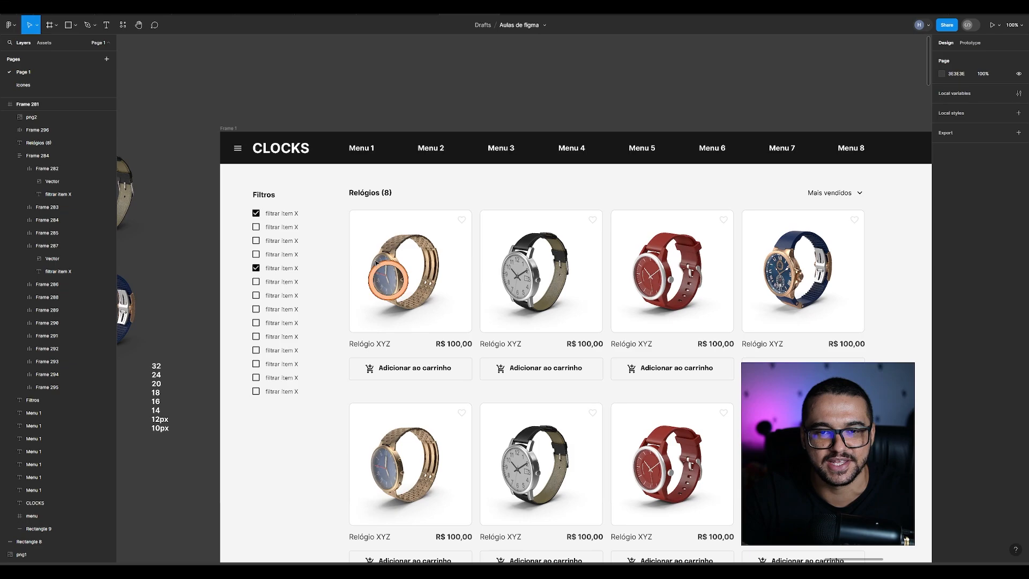
left_click(232, 131)
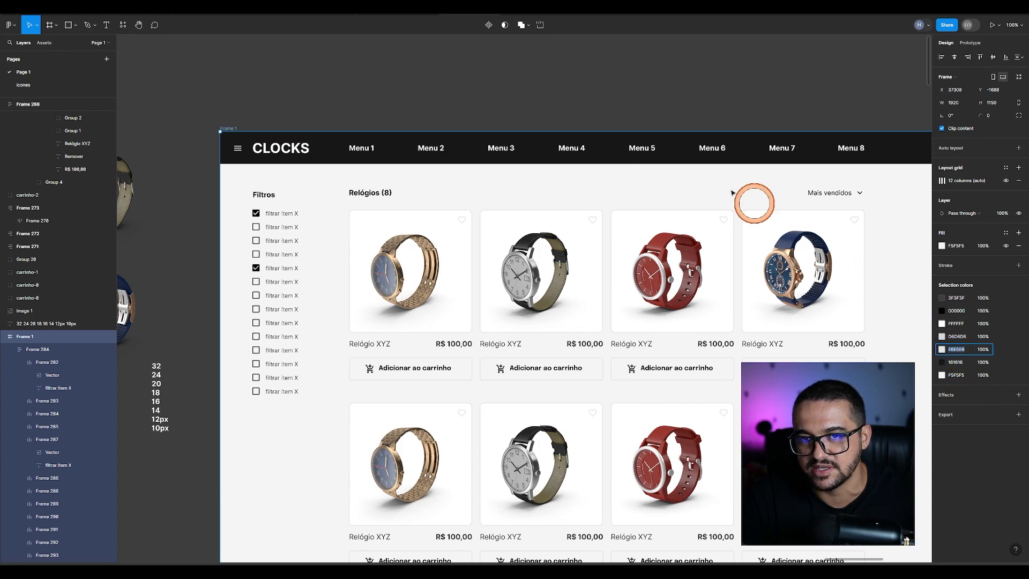
left_click(597, 87)
key("t")
left_click_drag(537, 65, 587, 107)
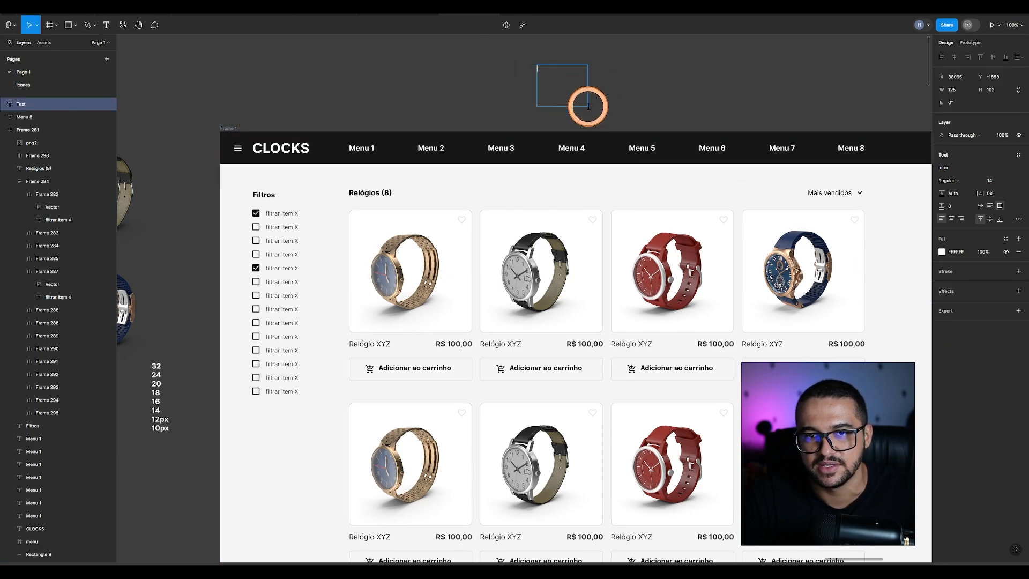
key("Escape")
Step: Draw a rectangle about 118 × 90 above Frame 1 and fill it with the colour sampled from Frame 1's background
key("r")
left_click_drag(498, 73, 546, 108)
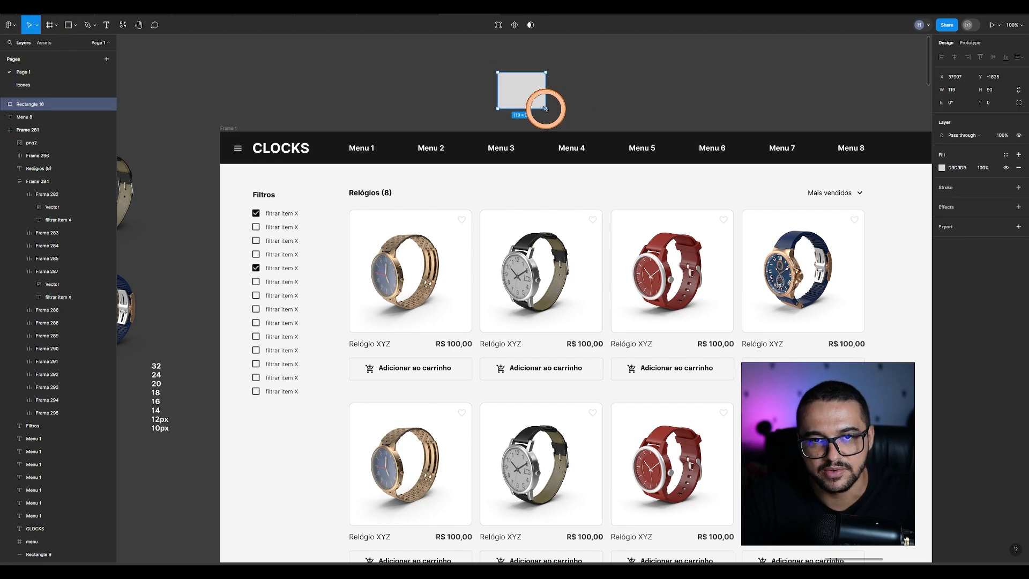
key("i")
left_click(502, 183)
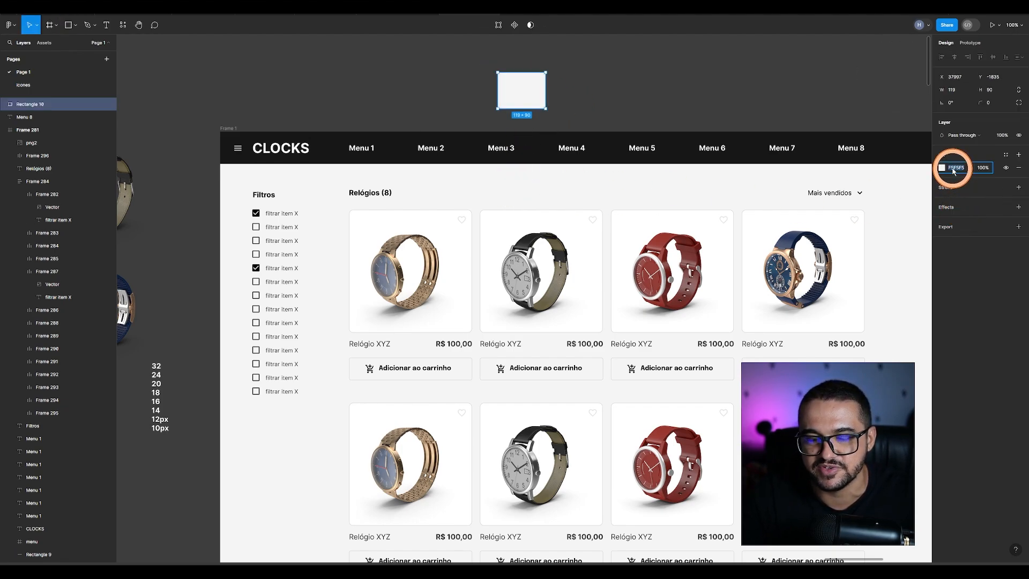
Step: Set the background fill of Frame 281 to F5F5F5
scroll(356, 193, "down", 5)
left_click(230, 261)
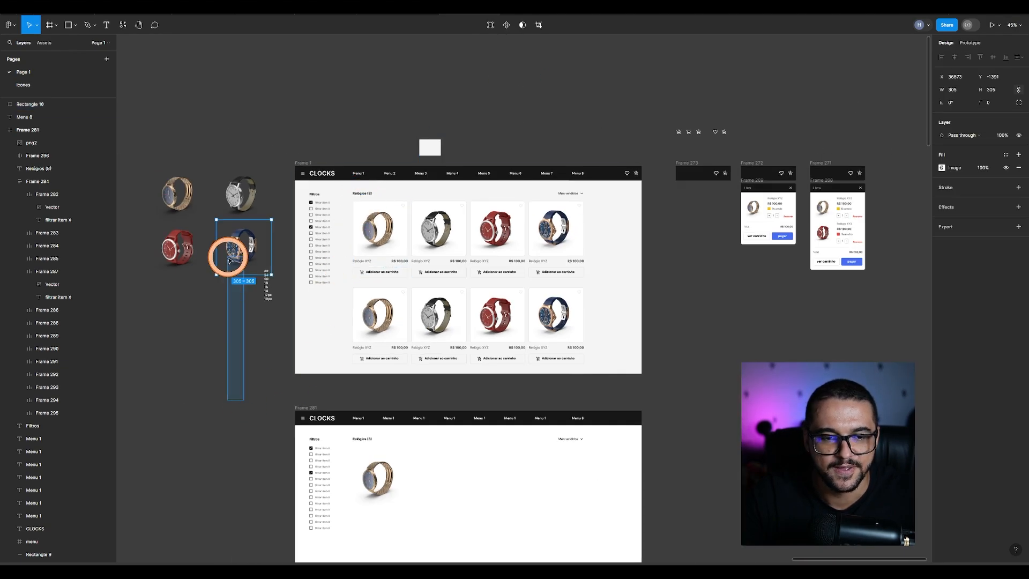
scroll(299, 412, "up", 5)
left_click(233, 237)
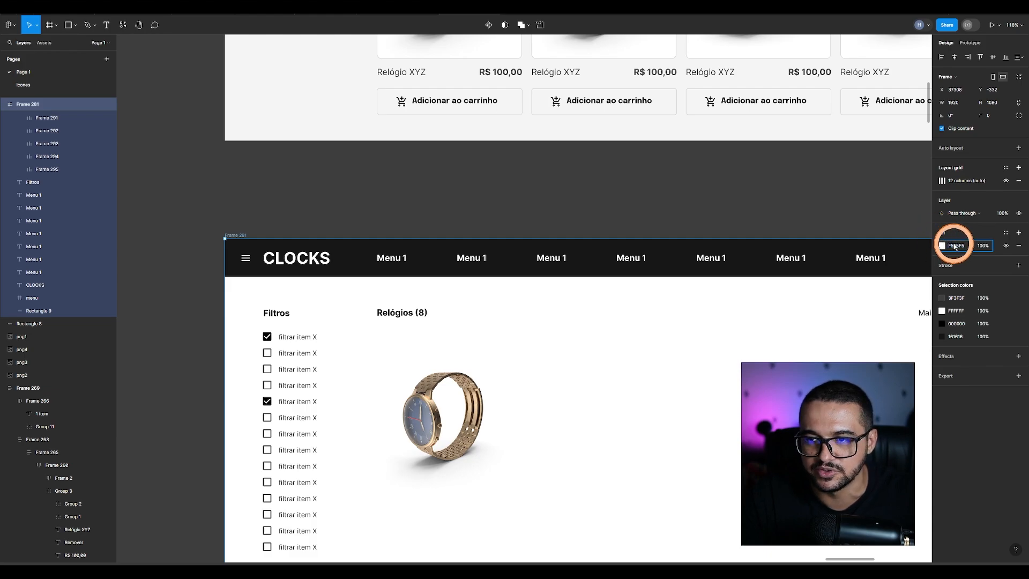
key("Return")
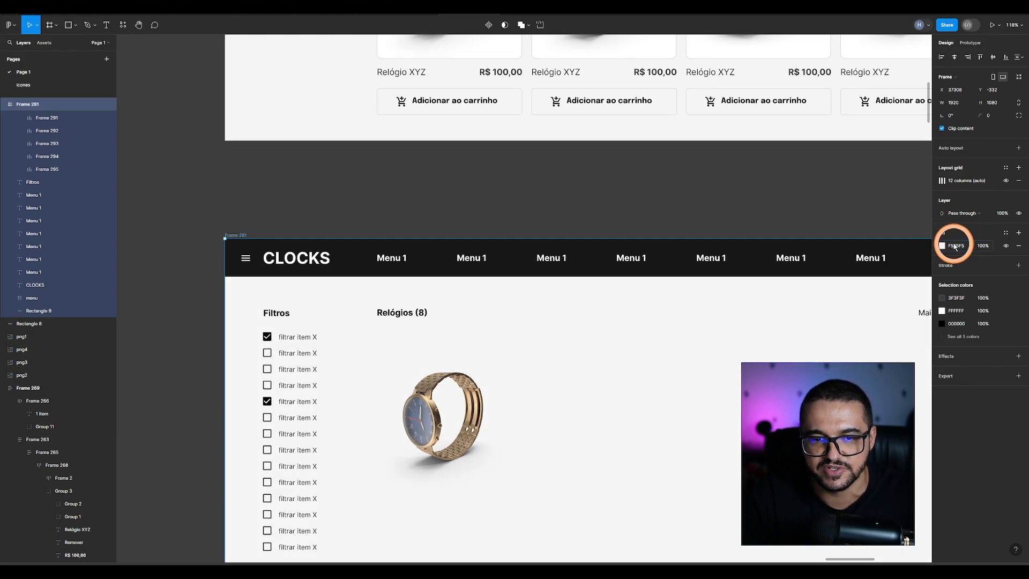
Step: Show the layout grid over Frame 281 and select the gold watch image
left_click(538, 172)
left_click_drag(684, 370, 625, 163)
key("shift+g")
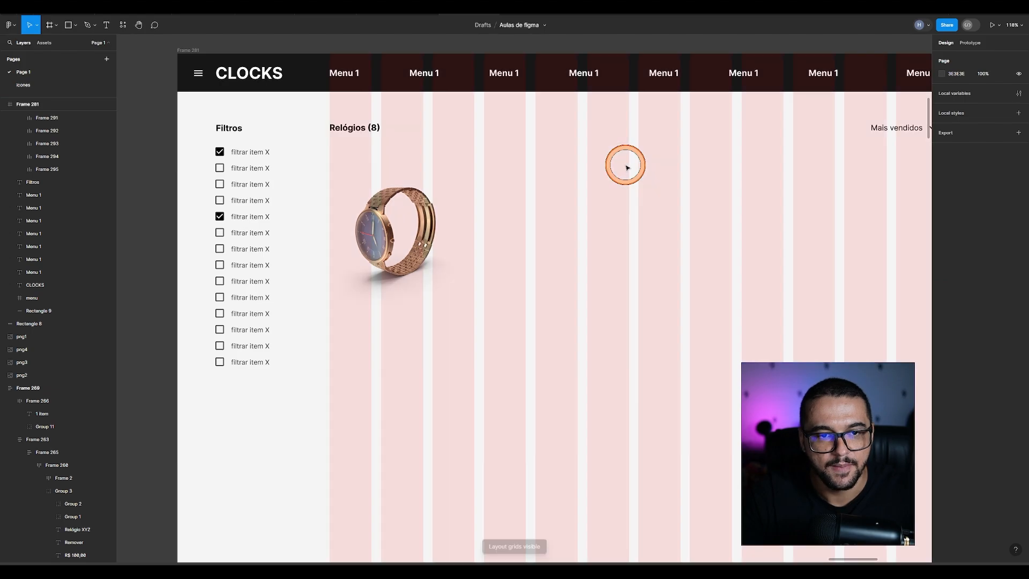
left_click(384, 230)
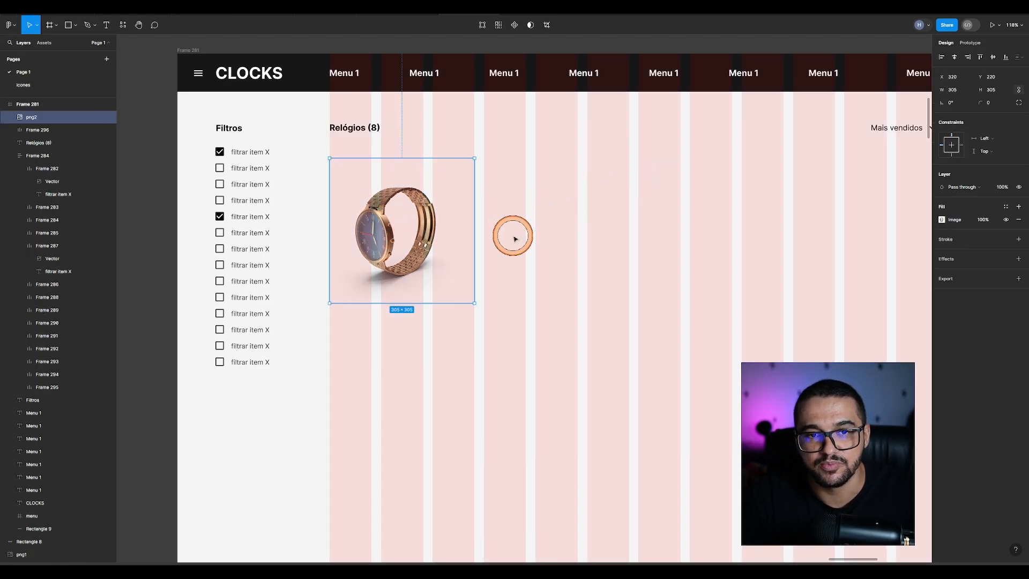
scroll(514, 238, "down", 3)
scroll(552, 280, "up", 5)
scroll(552, 320, "up", 1)
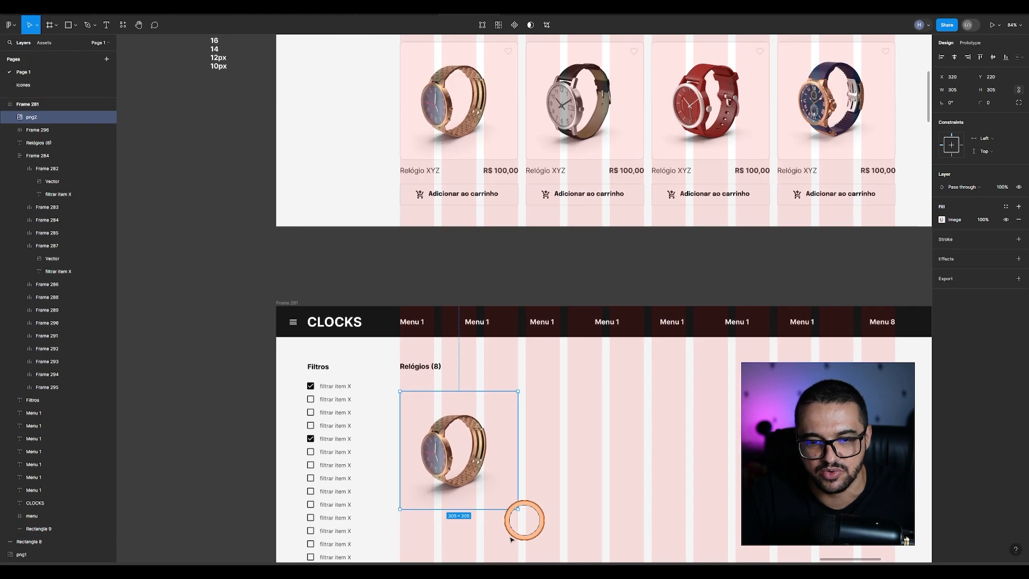
scroll(511, 539, "up", 5)
scroll(444, 467, "down", 2)
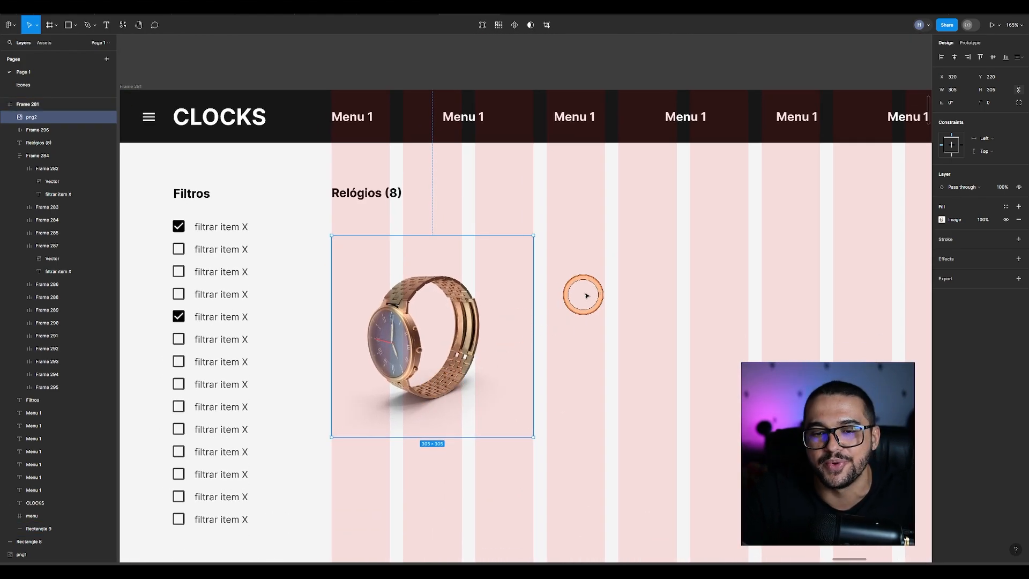
key("r")
left_click_drag(548, 250, 648, 384)
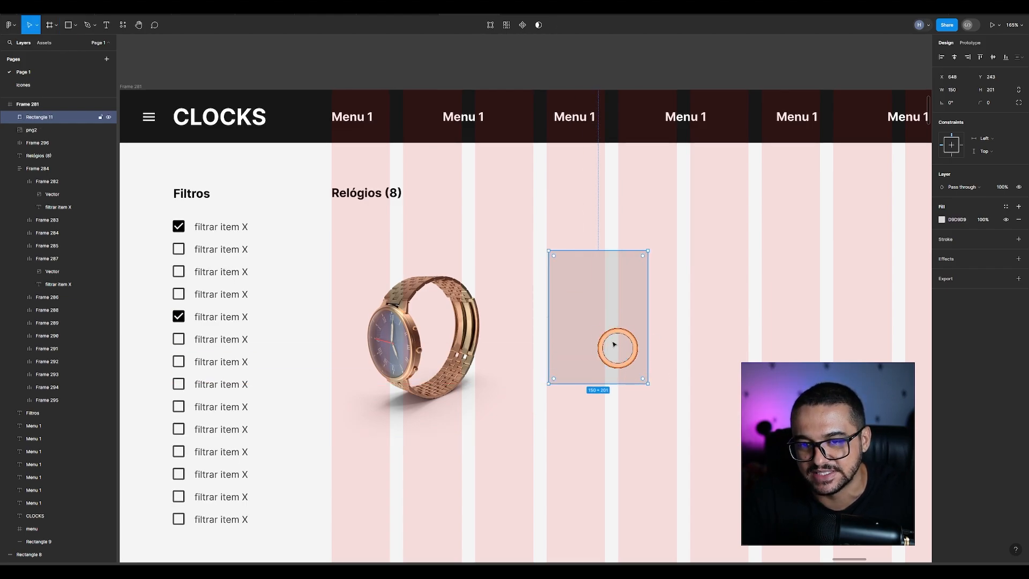
key("Delete")
Step: Hide the layout grid and wrap the gold watch image in an auto layout frame
left_click(482, 322)
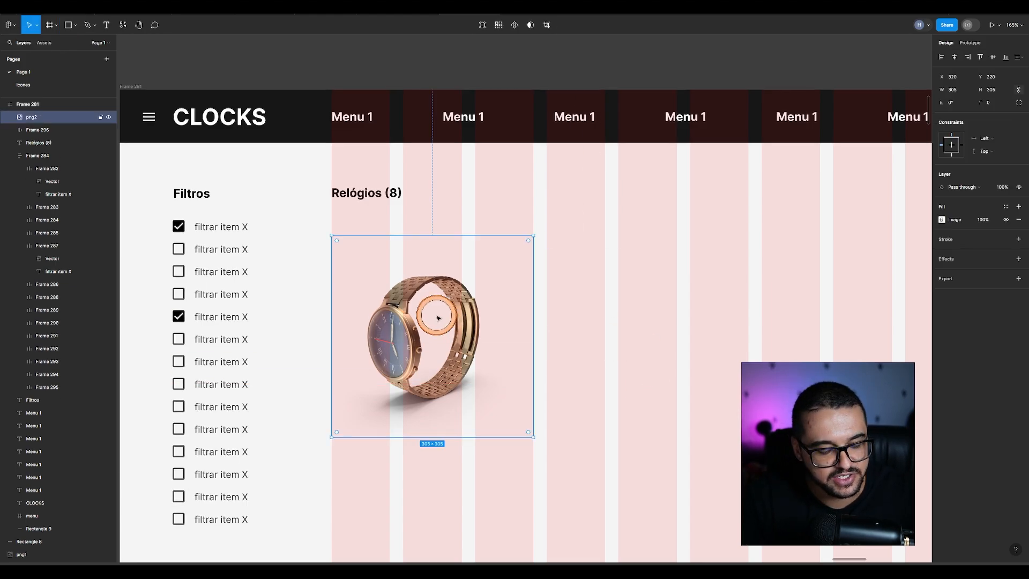
key("ctrl+g")
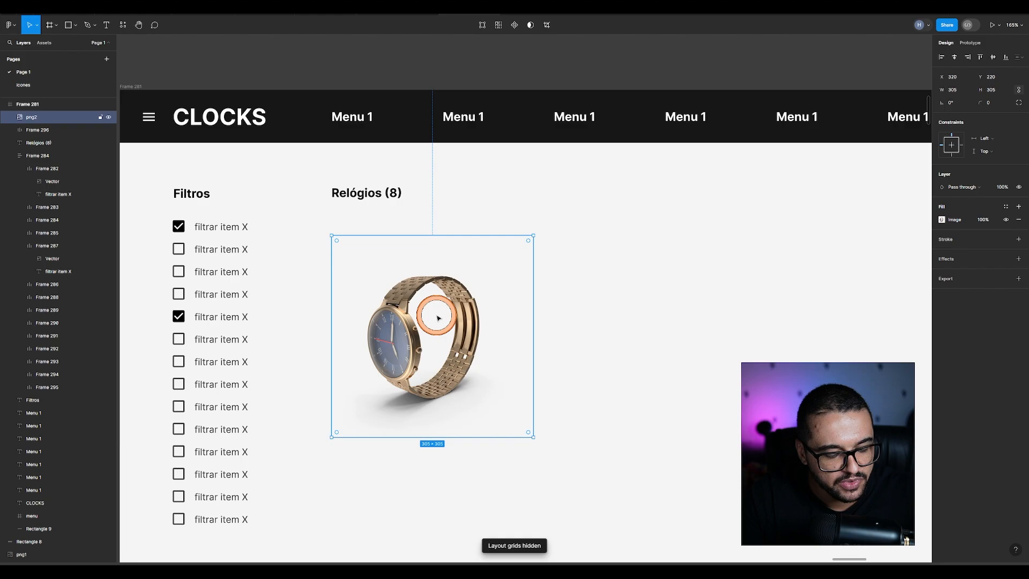
key("shift+a")
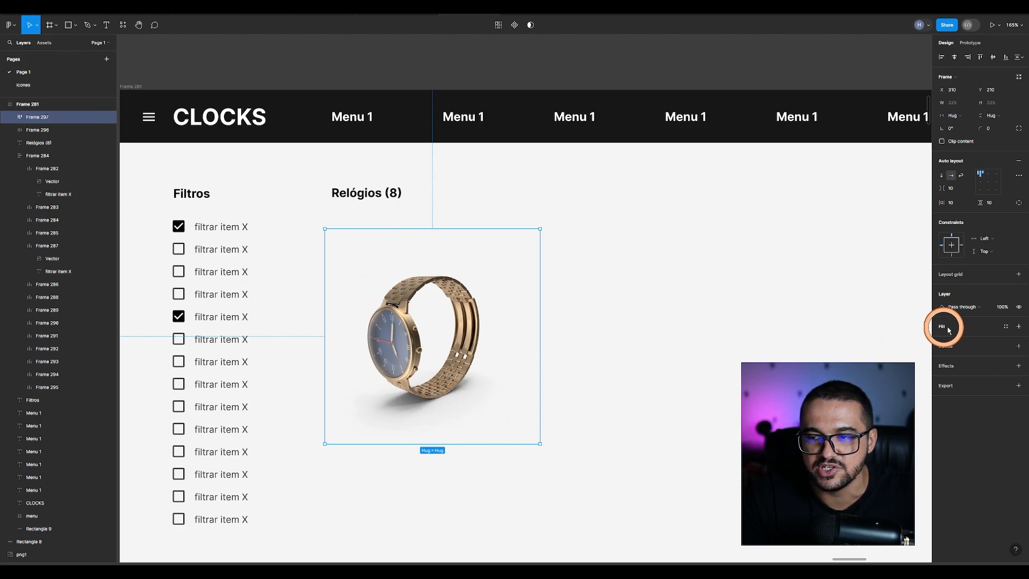
left_click(718, 333)
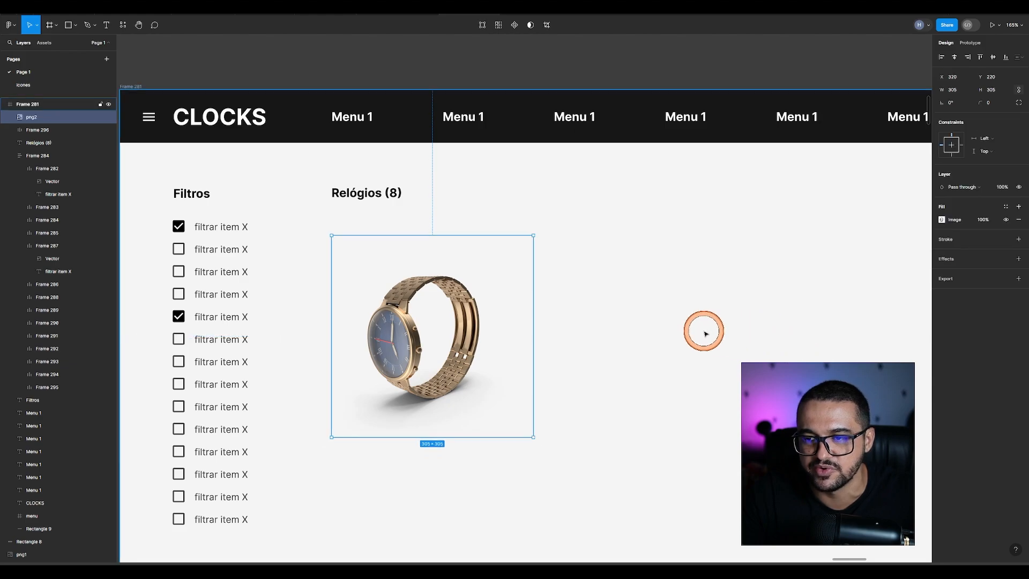
left_click(461, 323)
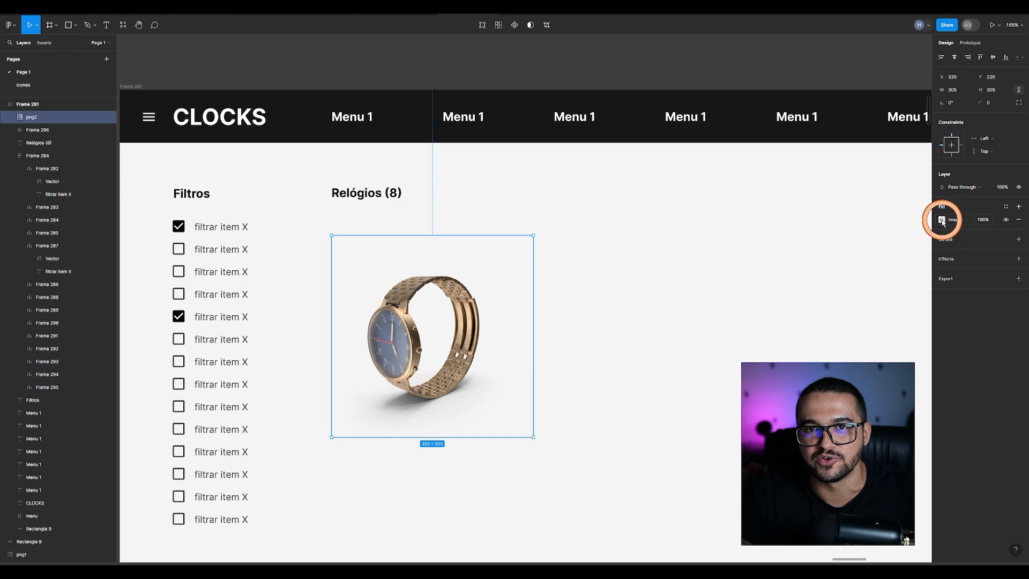
key("shift+a")
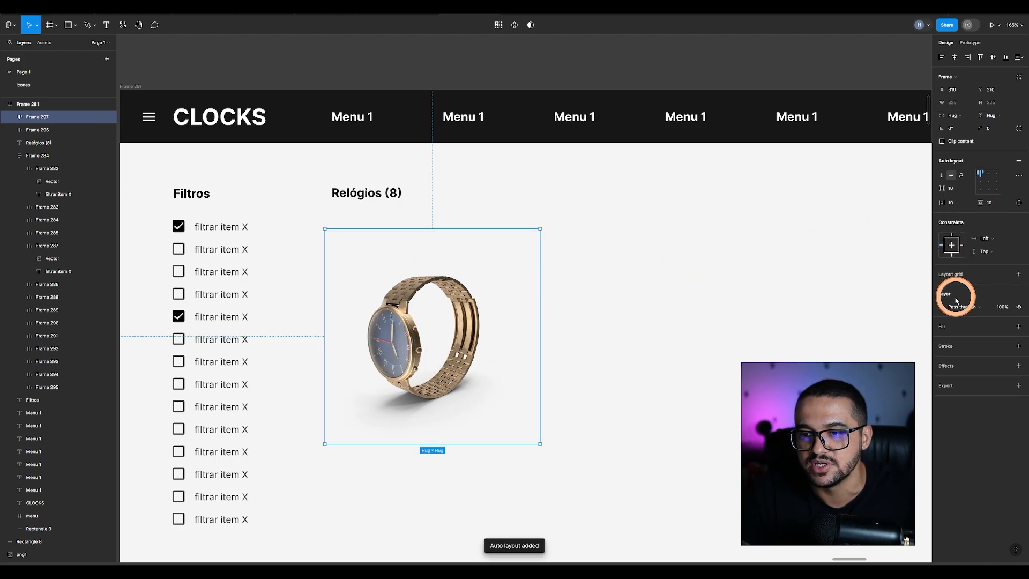
Step: Add a white FFFFFF fill to the auto layout frame around the gold watch
left_click(1018, 326)
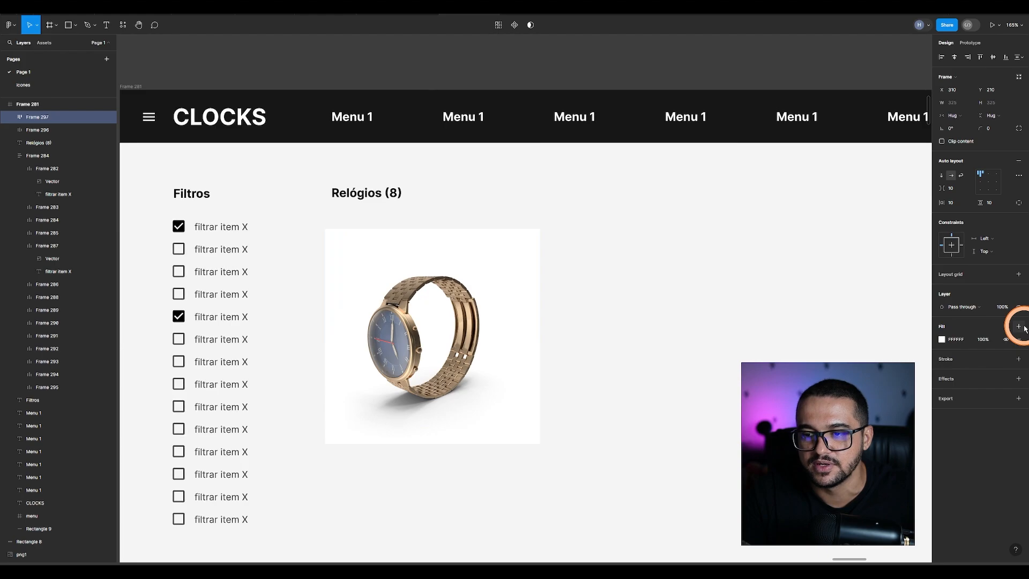
left_click(958, 342)
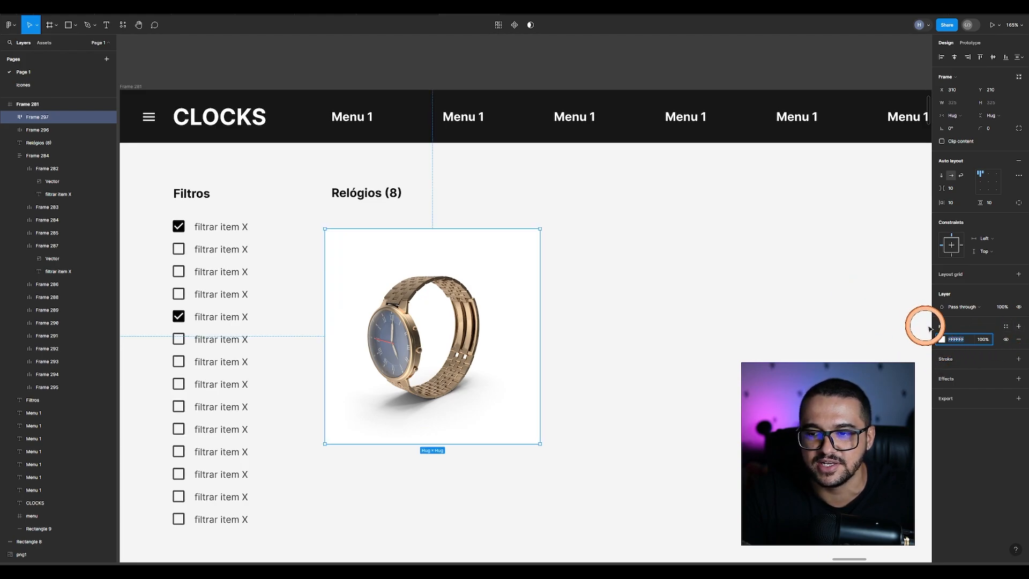
left_click(942, 339)
left_click_drag(904, 356, 790, 298)
left_click(648, 298)
Step: Inspect the first product card in Frame 1, checking its nested frames and the image frame's auto layout, corner radius, fill and stroke
scroll(685, 374, "left", 3)
scroll(685, 374, "down", 2)
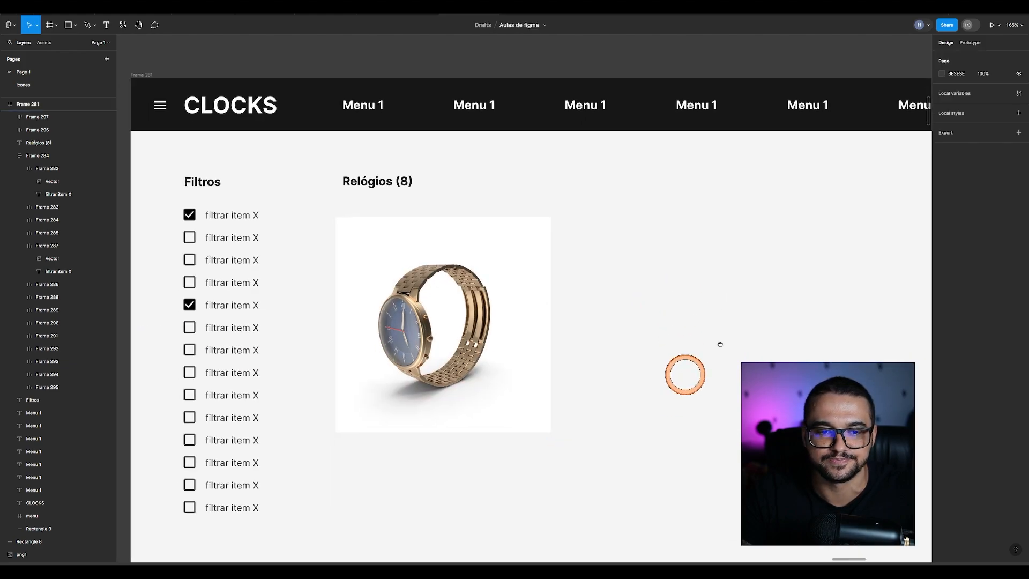
scroll(712, 364, "down", 5)
scroll(664, 426, "up", 5)
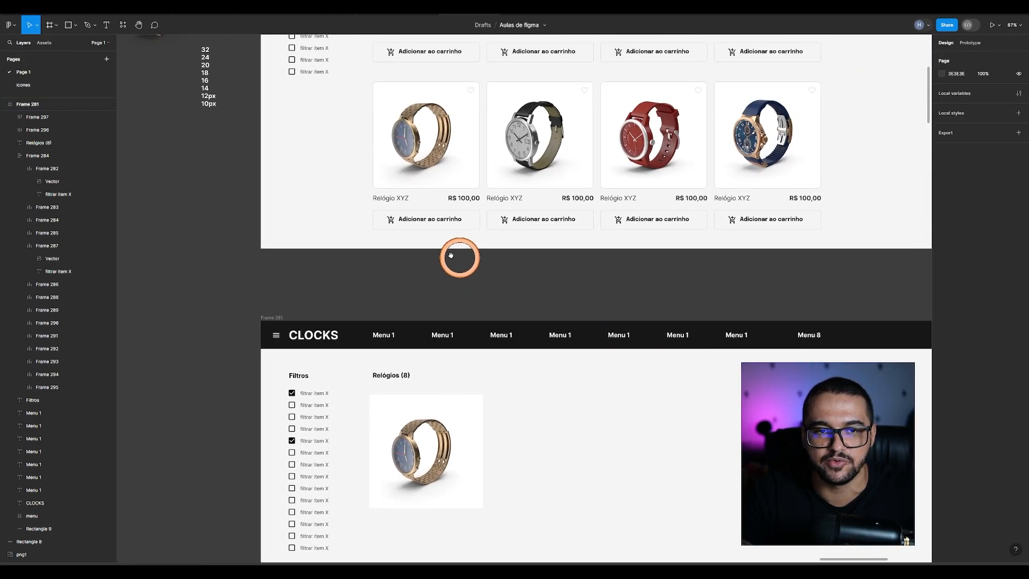
scroll(381, 130, "up", 5)
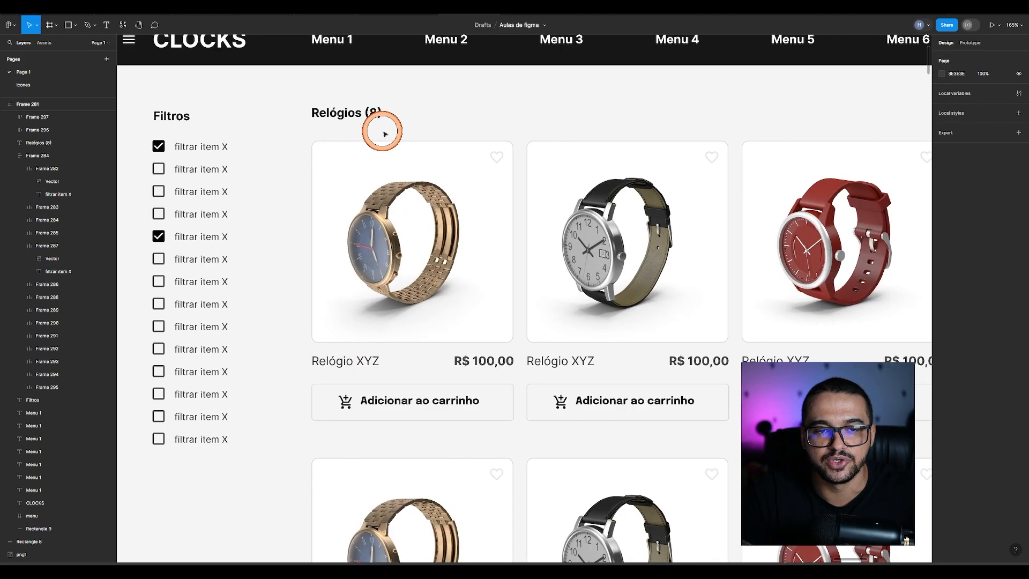
left_click(414, 170)
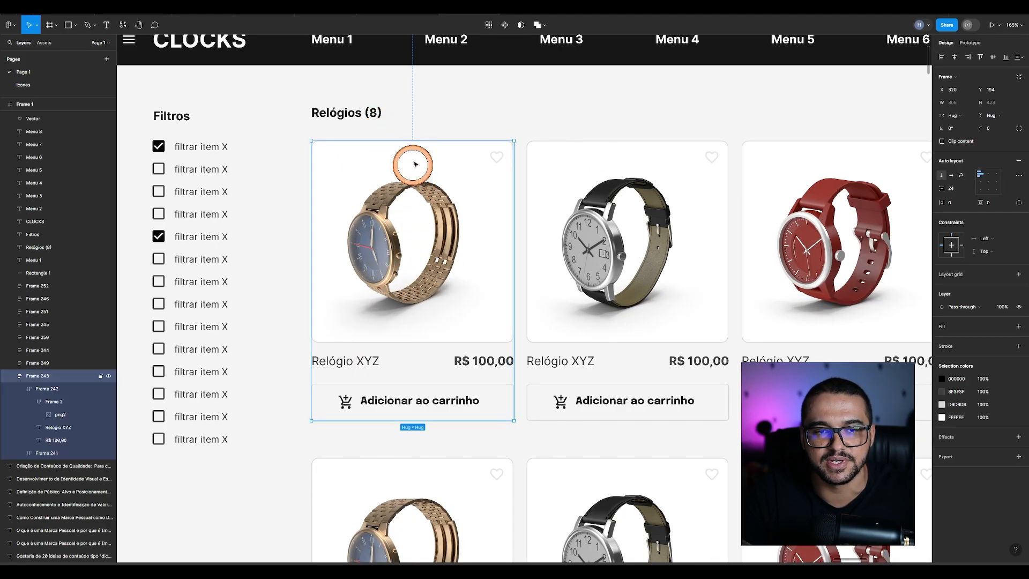
double_click(462, 169)
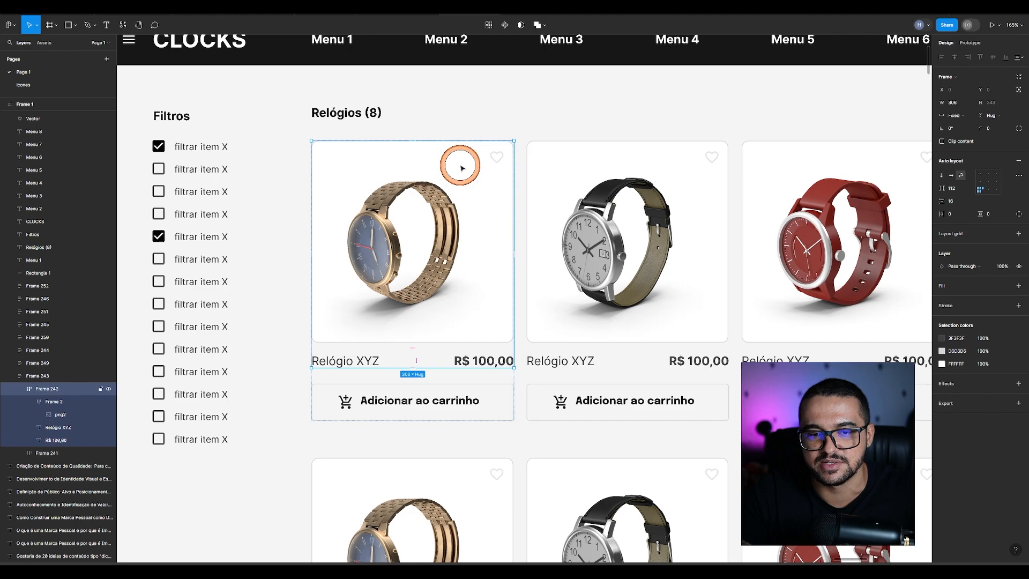
double_click(462, 168)
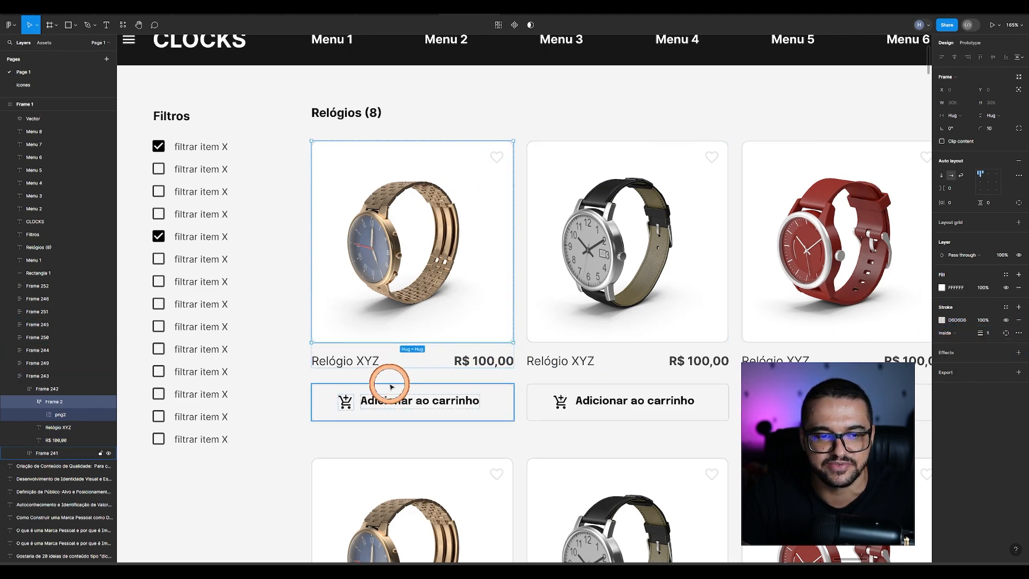
left_click(273, 315)
scroll(316, 348, "up", 5)
scroll(317, 347, "down", 5)
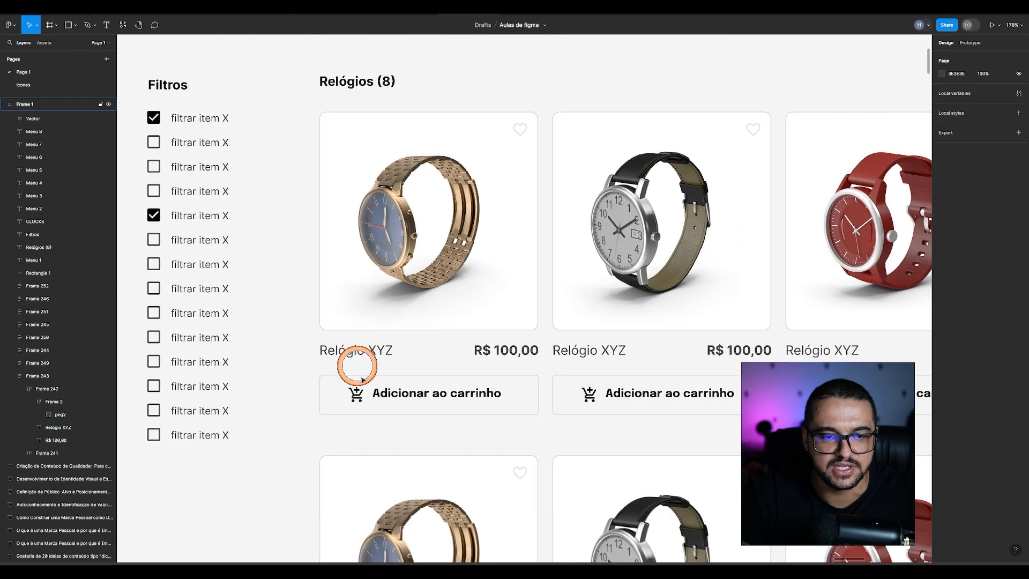
Step: Show the layout grid over Frame 281 and check the watch frame's edges against the columns
scroll(351, 360, "down", 10)
scroll(415, 244, "down", 7)
scroll(361, 266, "up", 7)
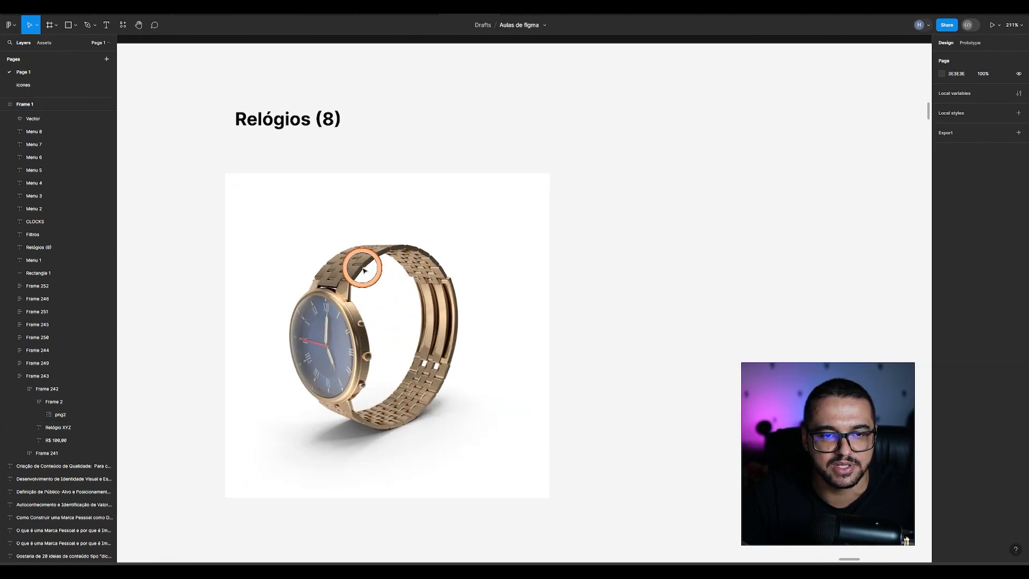
left_click(401, 215)
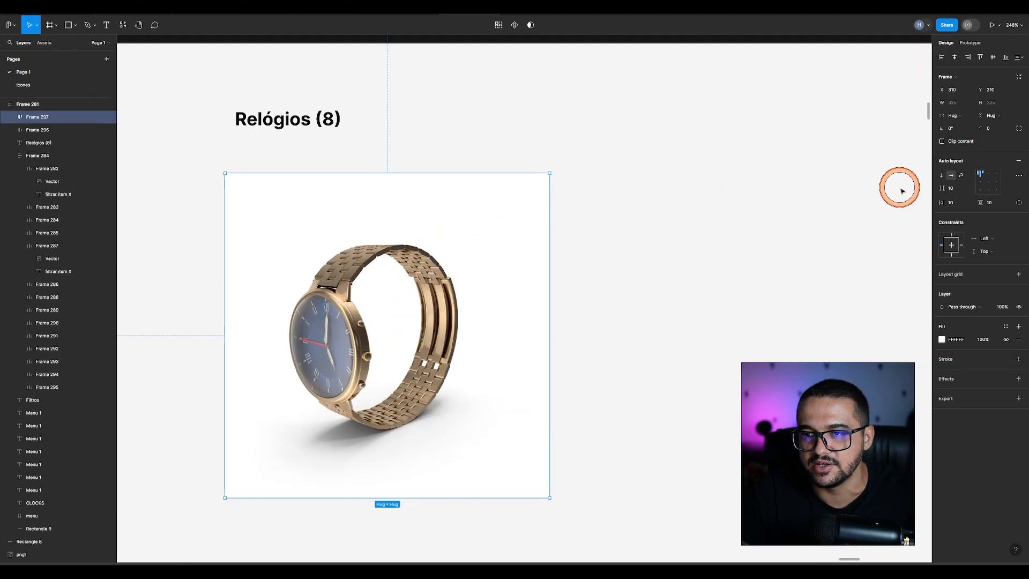
key("ctrl+g")
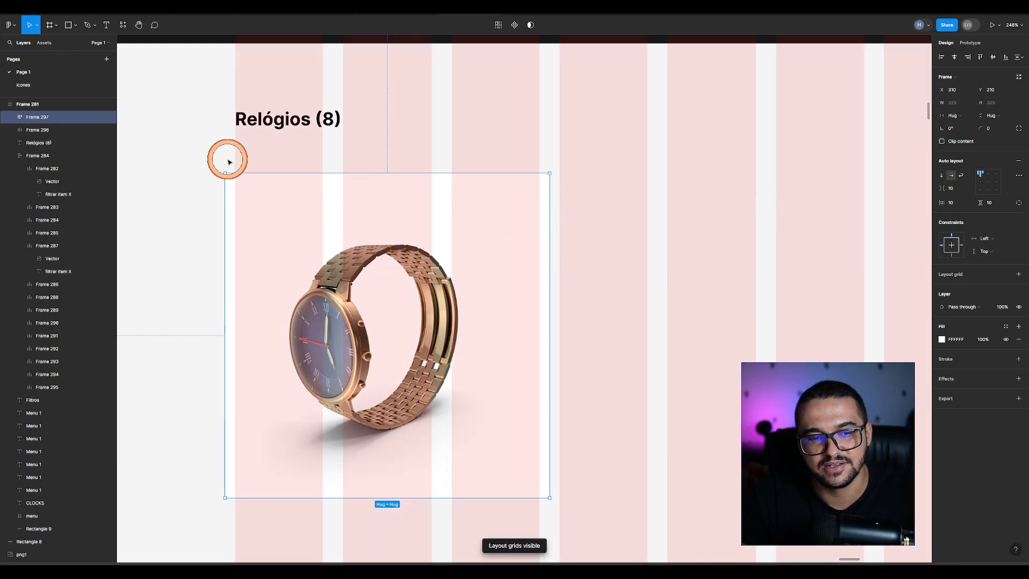
scroll(459, 283, "down", 3)
scroll(375, 252, "up", 2)
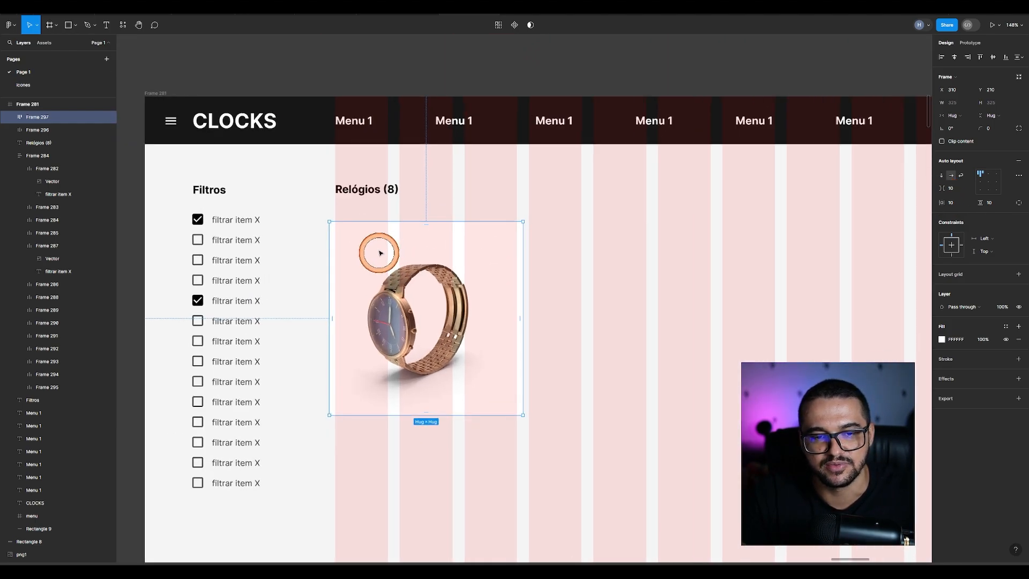
scroll(362, 276, "up", 3)
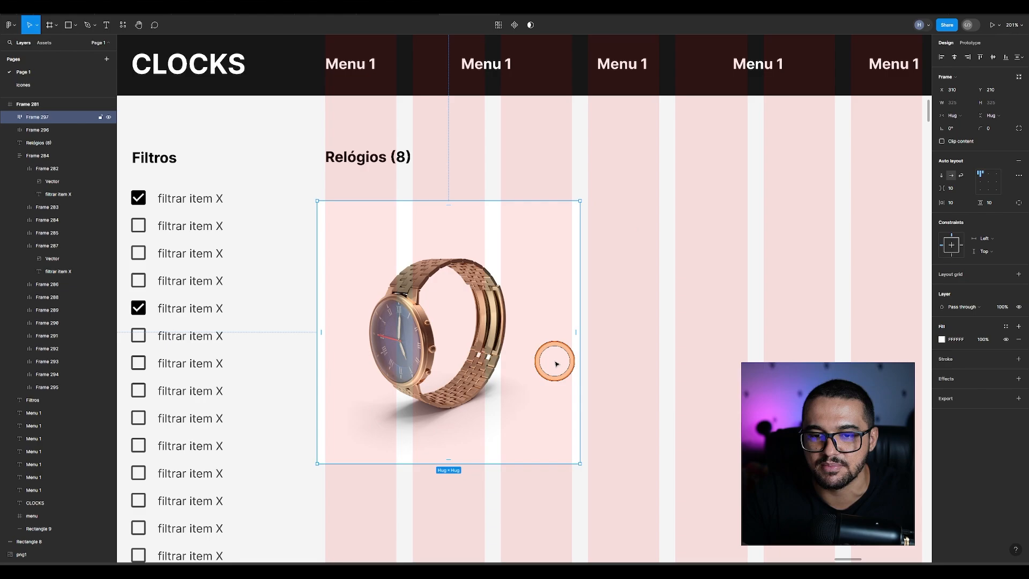
Step: Set the watch frame's auto layout gap and its horizontal and vertical padding to 0
scroll(564, 285, "up", 5)
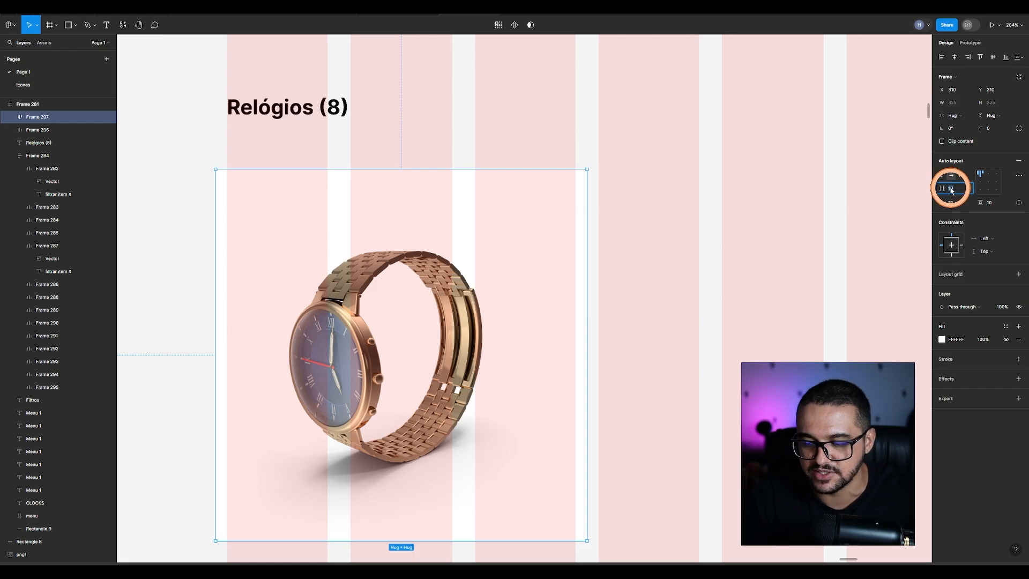
key("Tab")
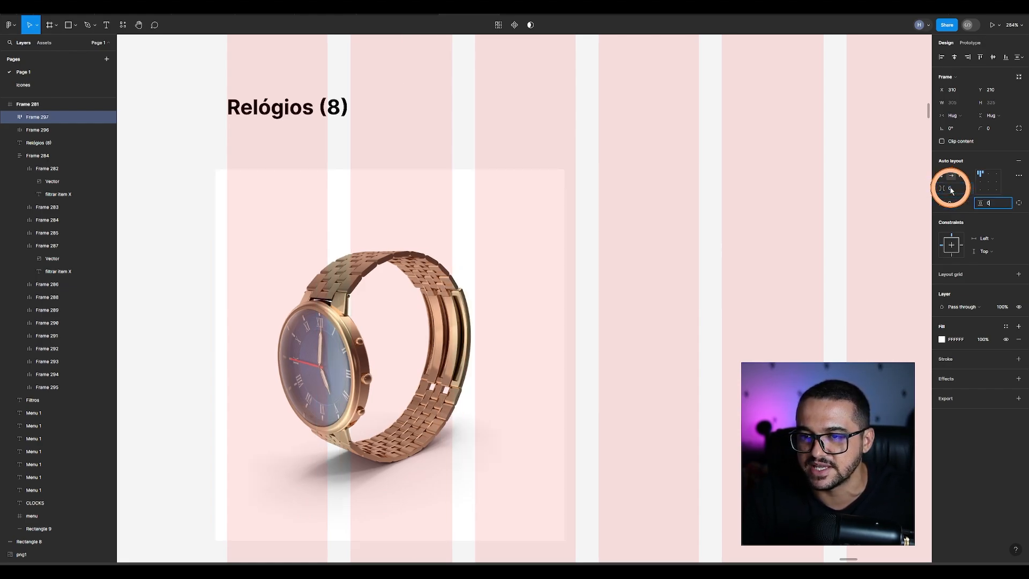
type("0")
left_click(723, 271)
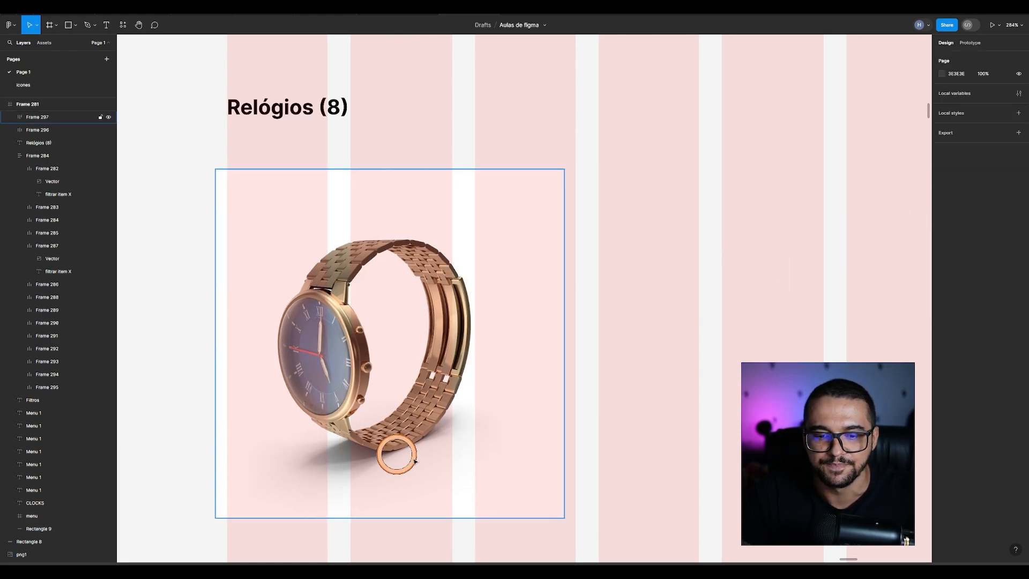
Step: Align the watch frame with the Relógios (8) heading at X 320 and set its corner radius to 10
left_click(492, 242)
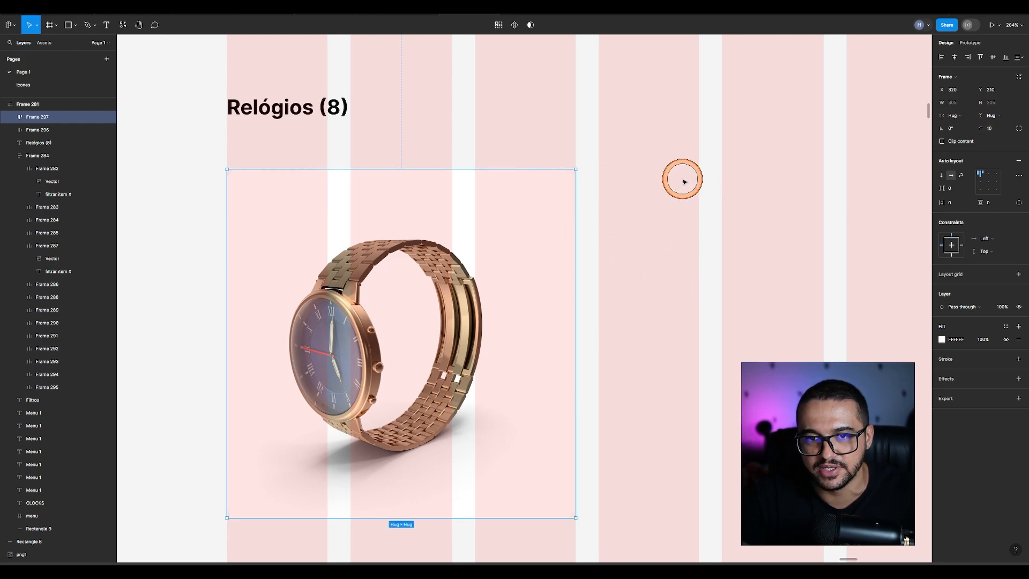
left_click(665, 175)
scroll(597, 168, "up", 5)
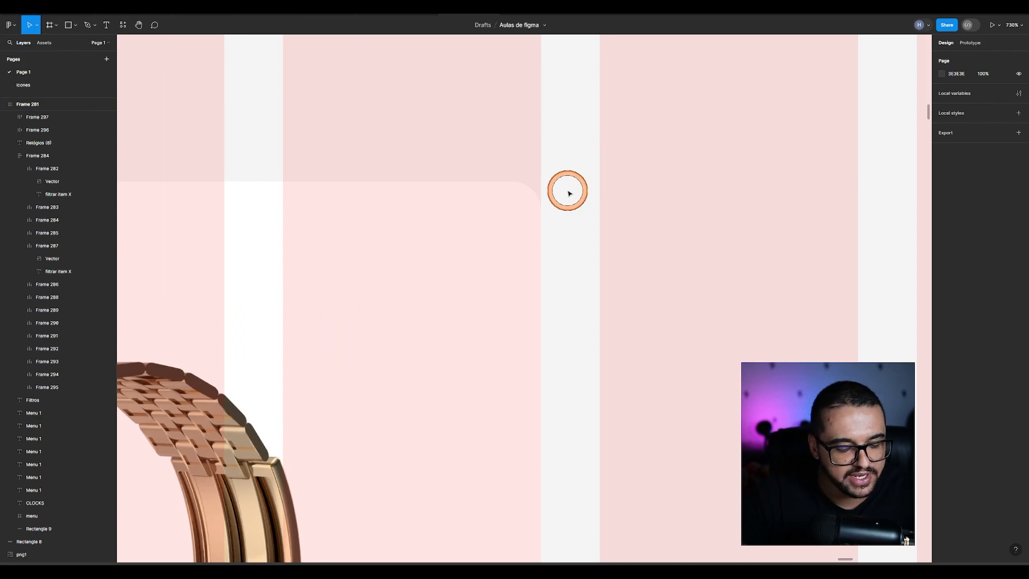
Step: Hide the layout grid and add a D6D6D6 inside stroke to the watch frame
key("ctrl+g")
scroll(568, 192, "down", 5)
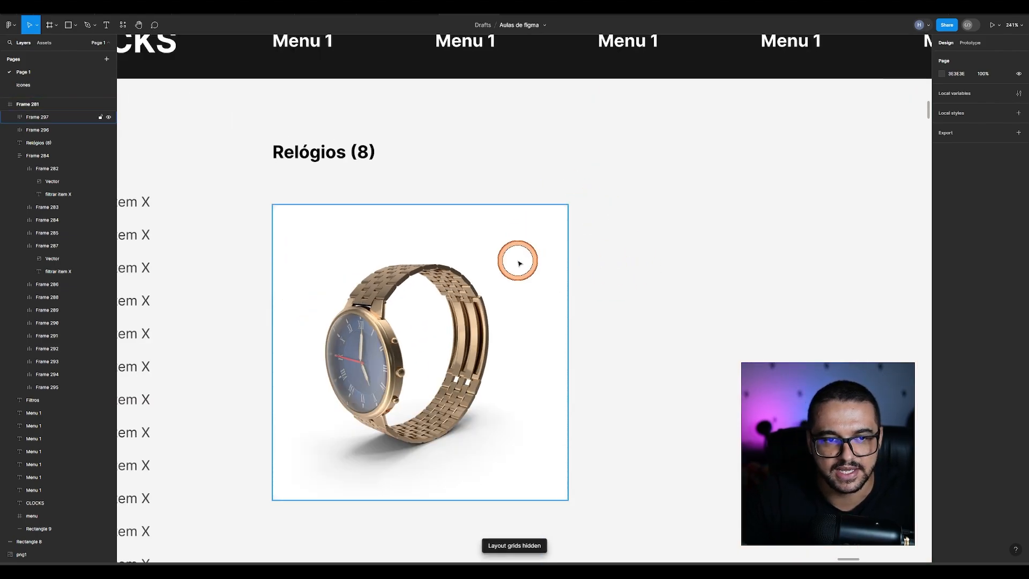
left_click(518, 263)
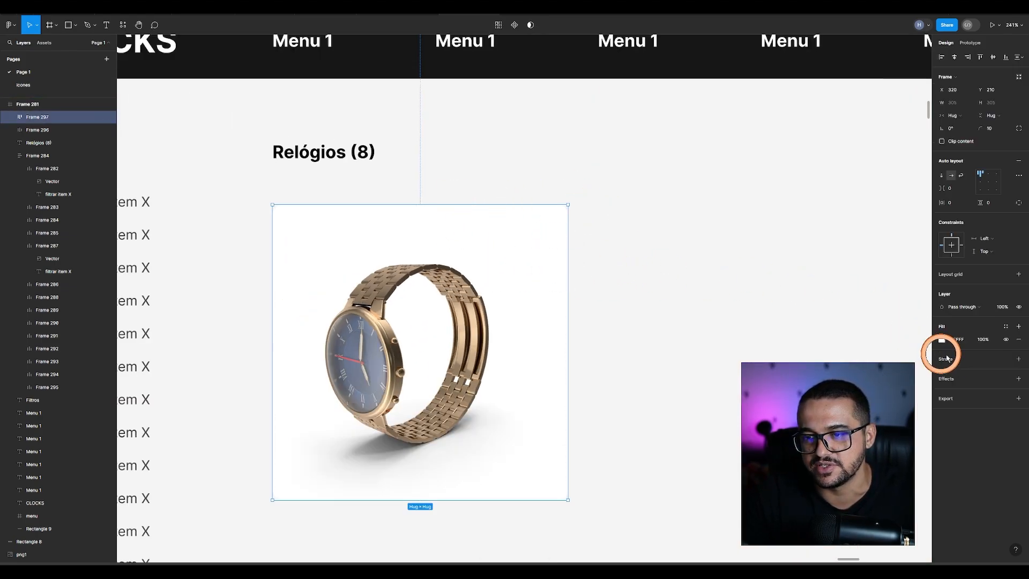
left_click(1019, 359)
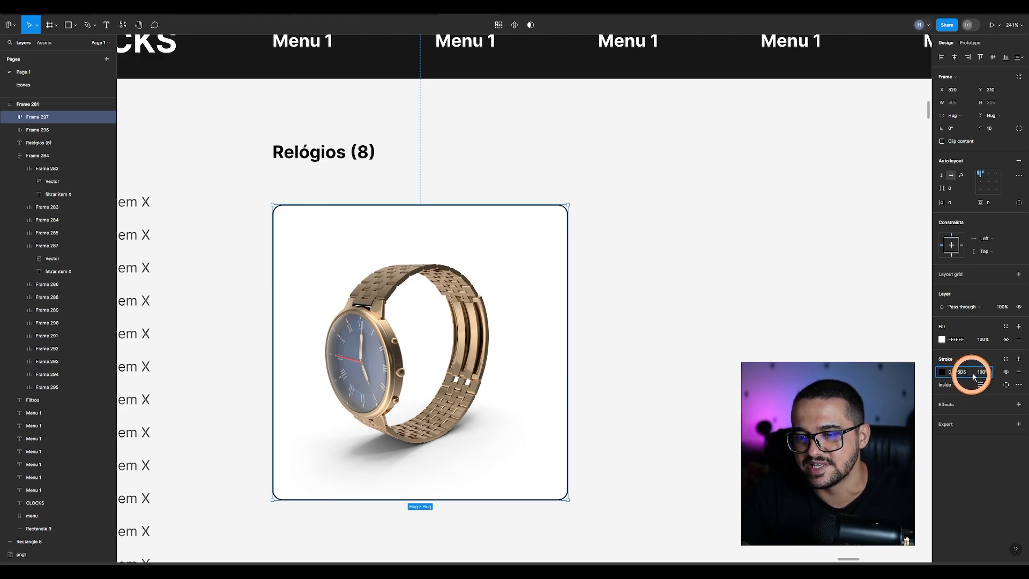
left_click(684, 274)
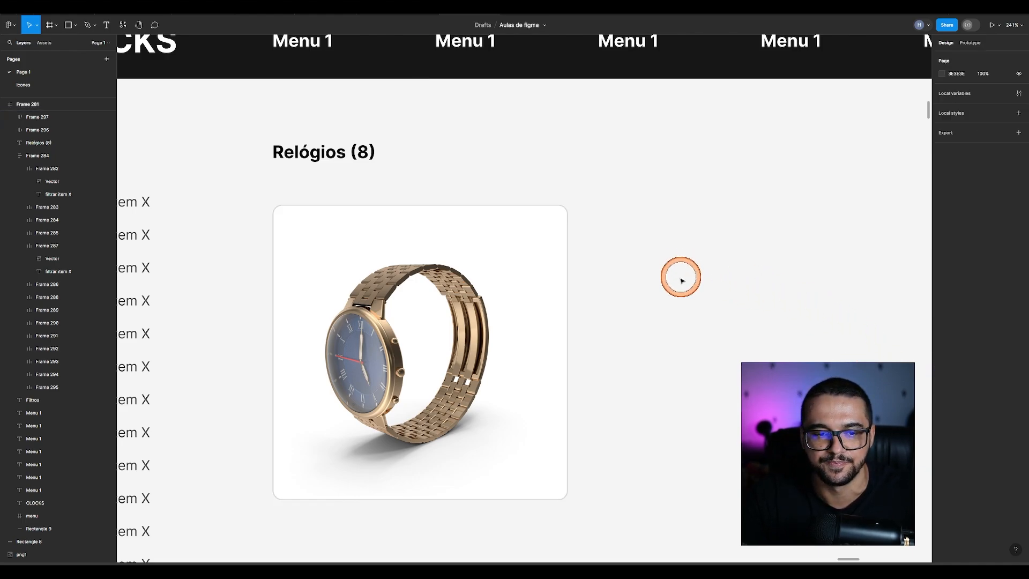
Step: Turn the layout grid back on to show the columns beside the first watch card
key("shift+1")
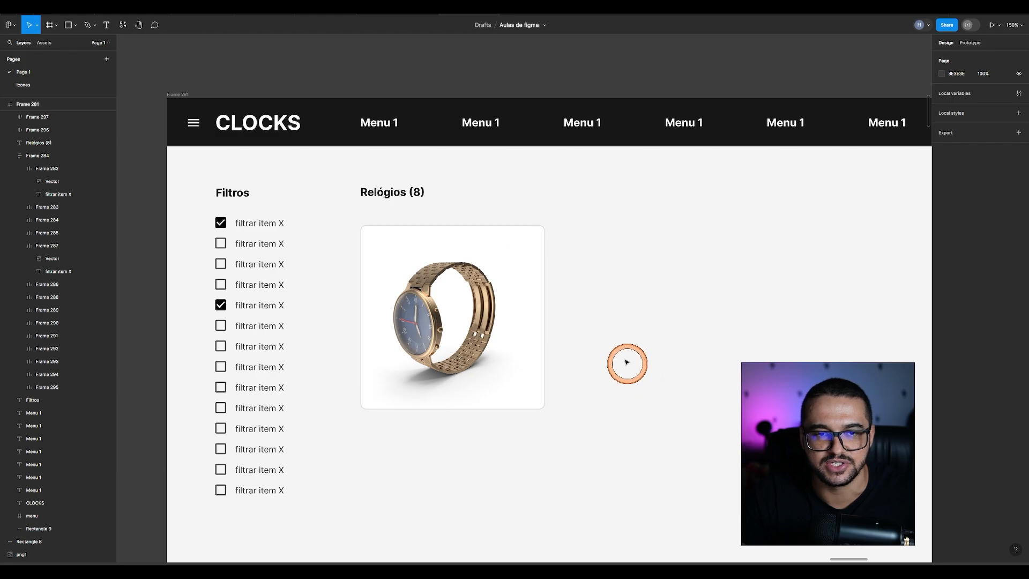
left_click_drag(542, 259, 361, 267)
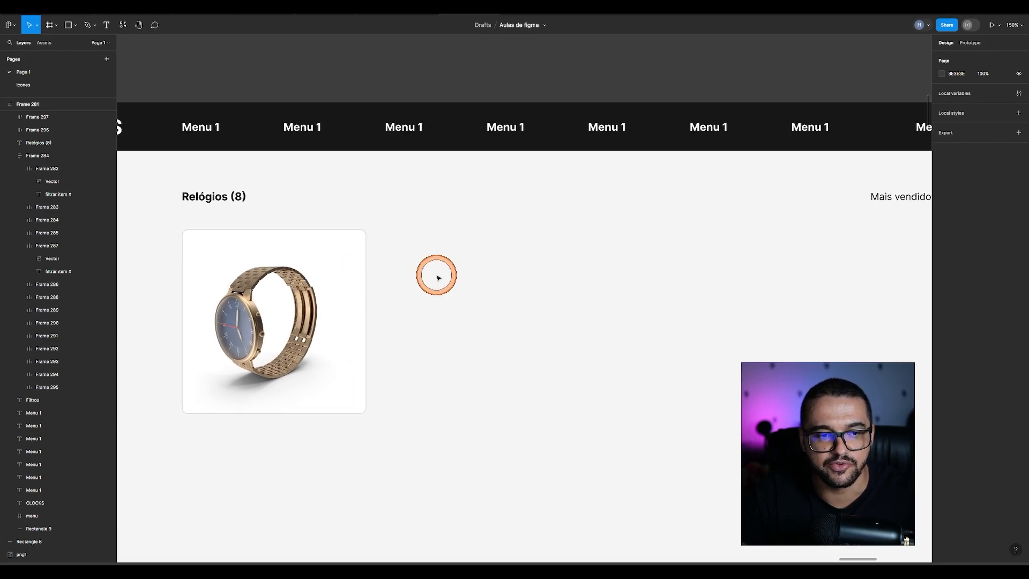
key("shift+g")
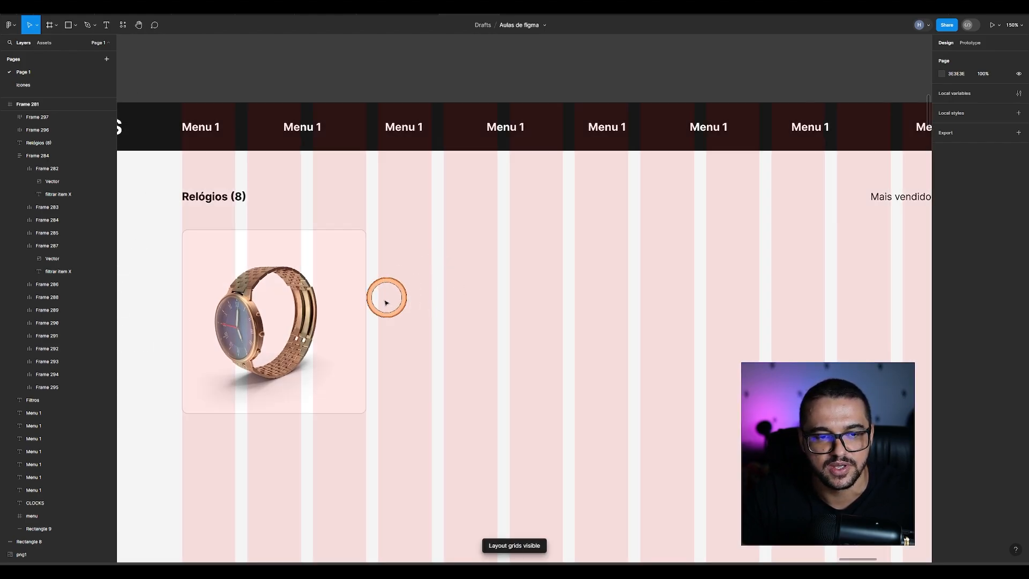
Step: Select the Relógio XYZ name and R$ 100,00 price texts under the first watch in Frame 1 for copying
left_click_drag(290, 270, 380, 420)
scroll(450, 344, "down", 3)
scroll(379, 110, "up", 4)
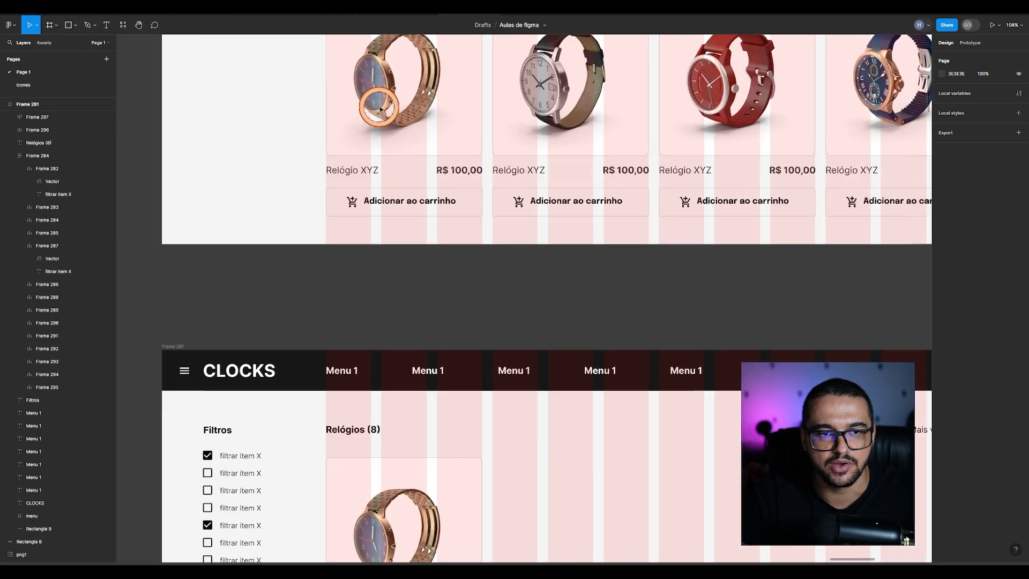
left_click(329, 195)
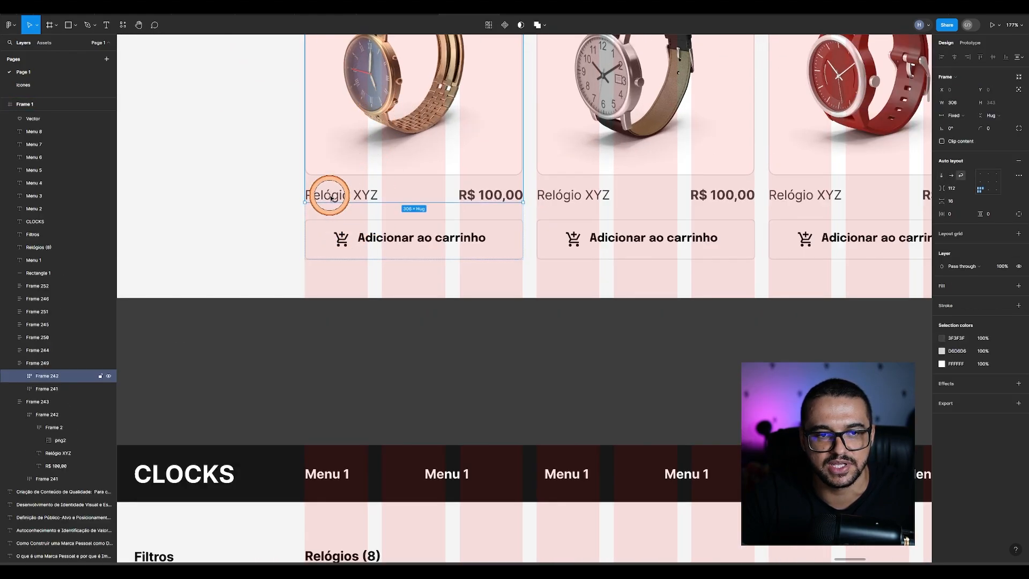
left_click(477, 195)
left_click(339, 195)
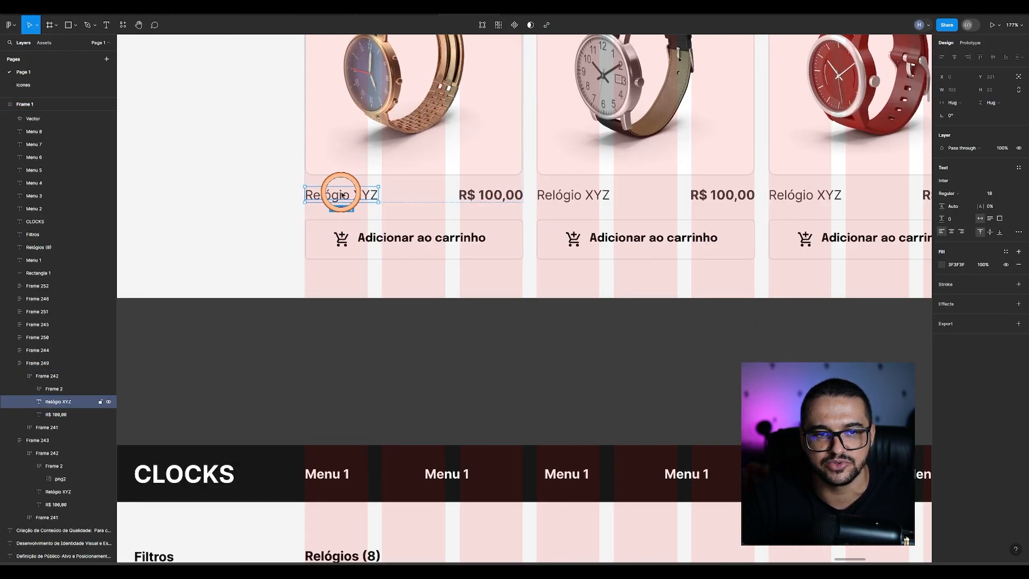
left_click(492, 198)
left_click(324, 194)
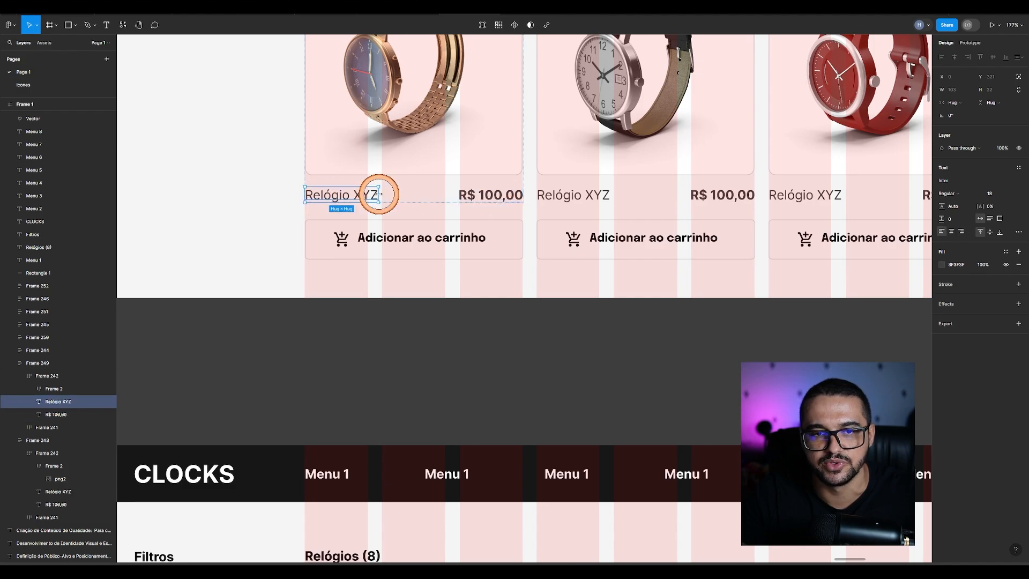
left_click(480, 195, "shift")
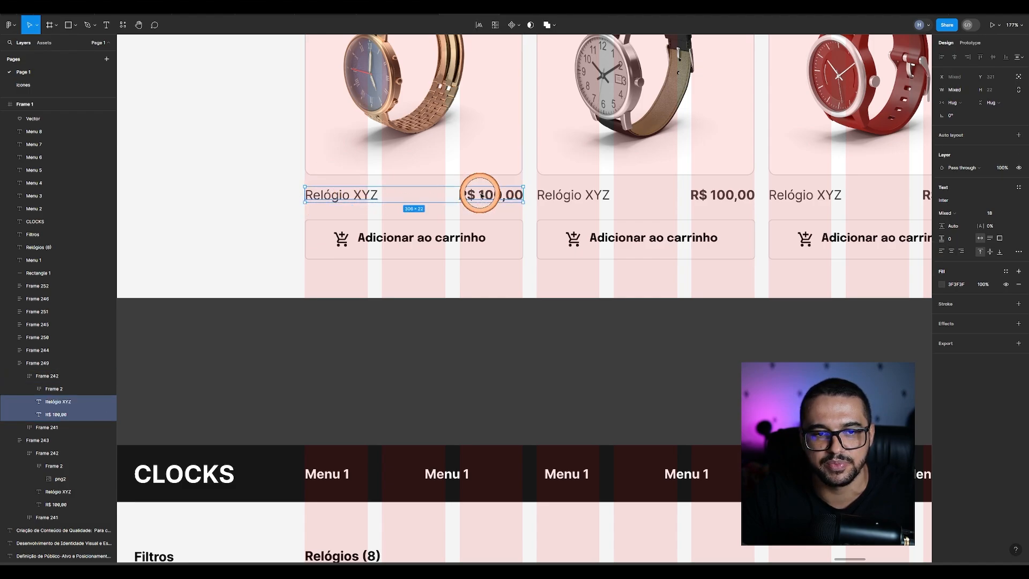
Step: Paste the name and price texts into Frame 281 and place them just below the watch frame, spanning its width
scroll(420, 256, "down", 3)
left_click_drag(416, 387, 418, 228)
scroll(402, 384, "up", 3)
left_click(392, 489)
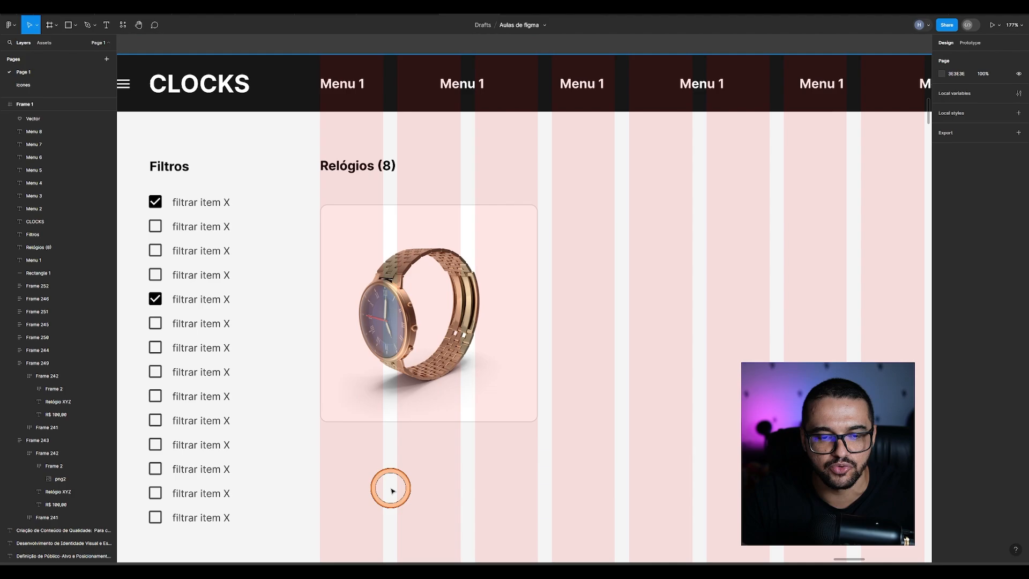
key("ctrl+v")
left_click_drag(484, 301, 386, 443)
Step: Try replacing the pasted product name with the text tetete, and undo the edit
left_click(375, 444)
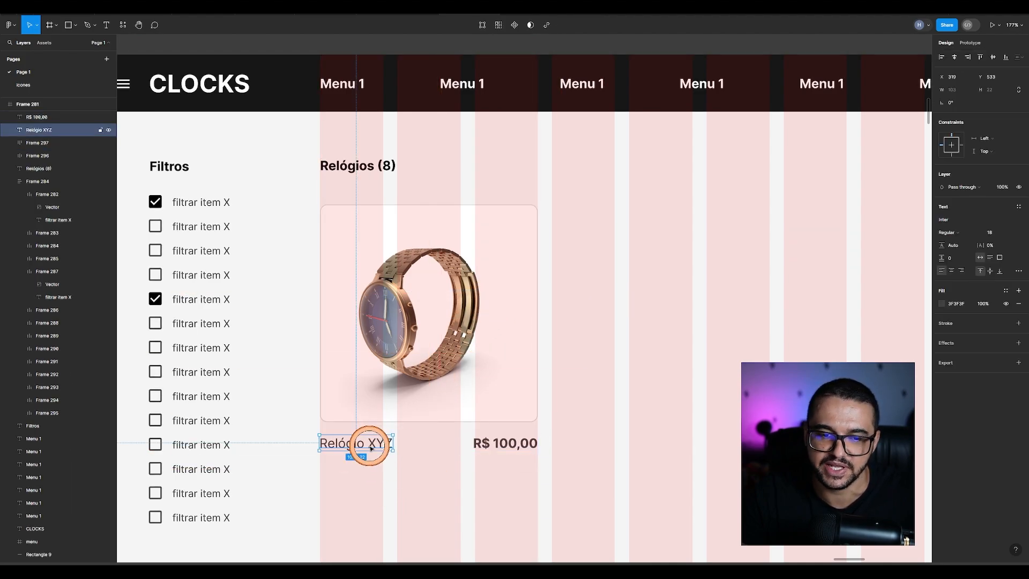
key("Return")
type("tetete")
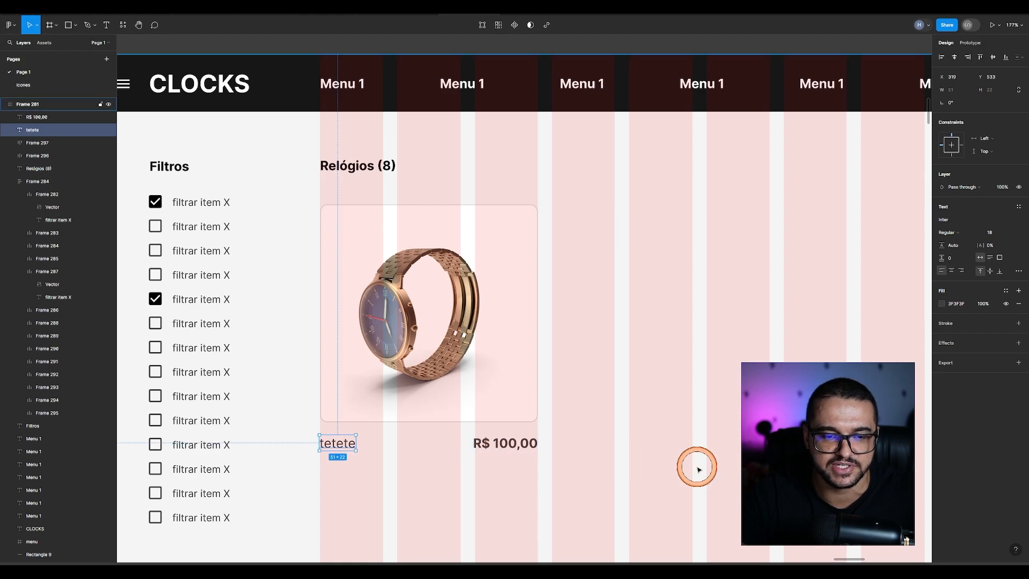
key("ctrl+z")
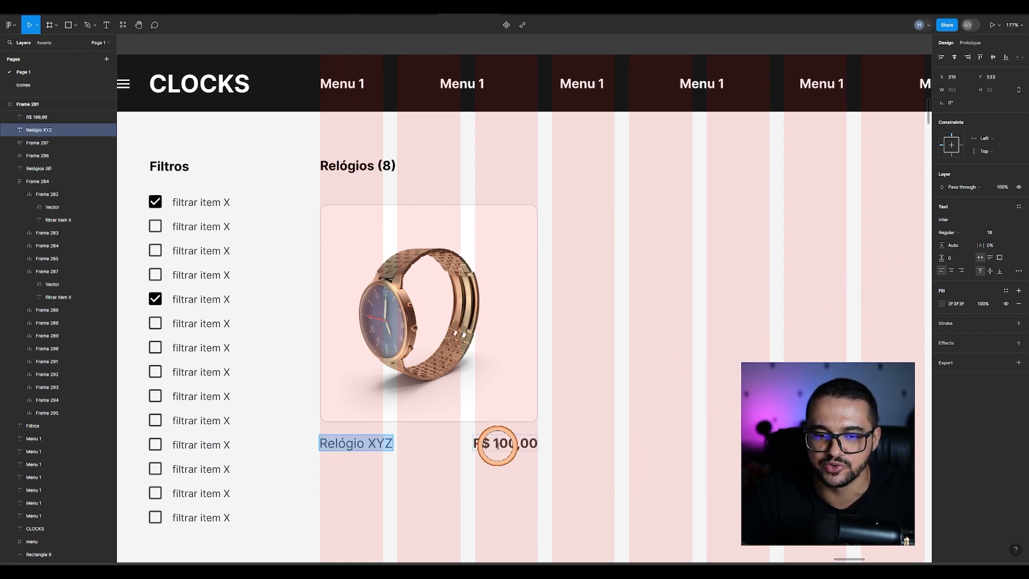
Step: Hide the layout grid and compare the font settings of the product name and price texts
left_click(493, 443)
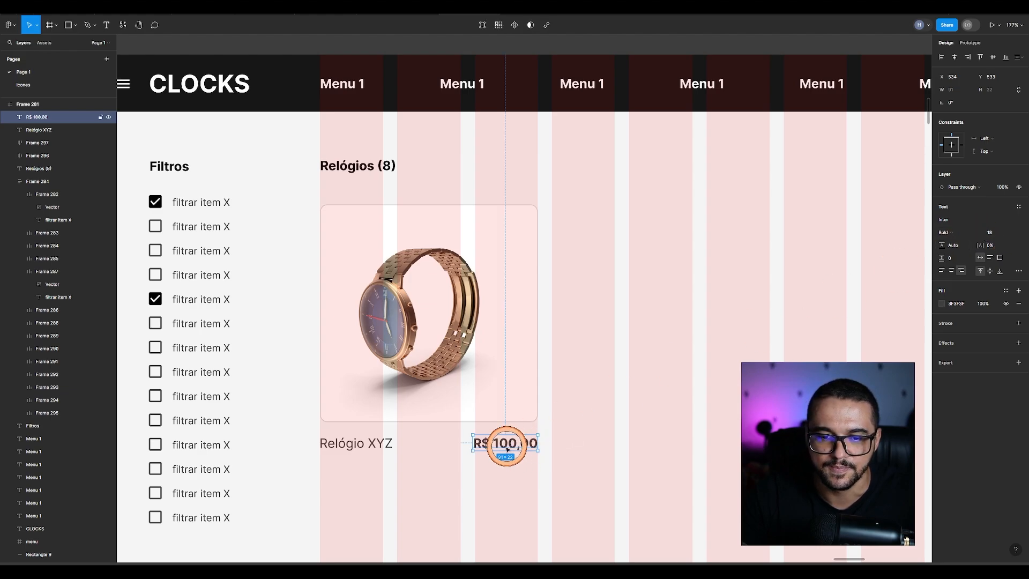
left_click(351, 442)
key("shift+g")
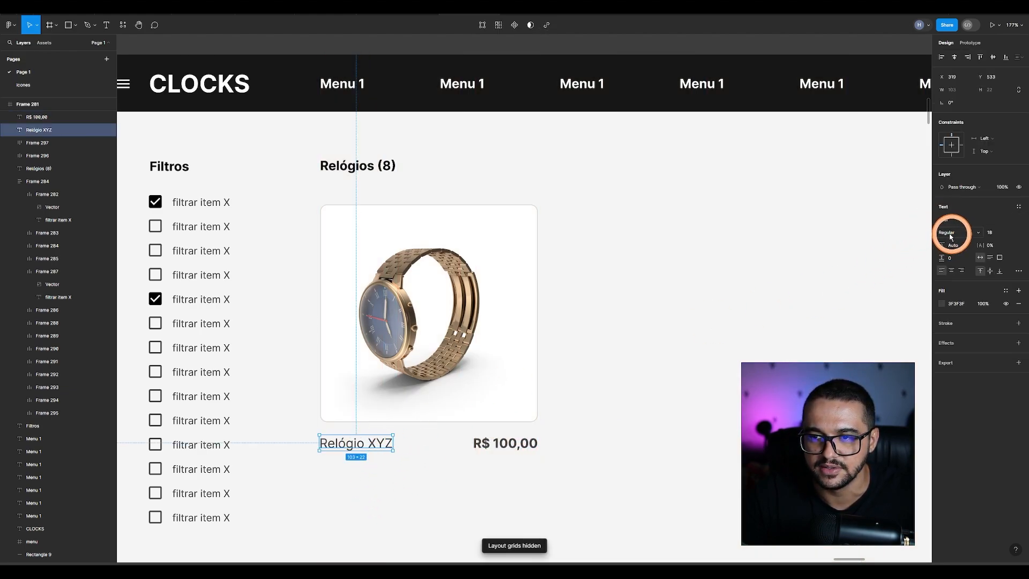
left_click(517, 442)
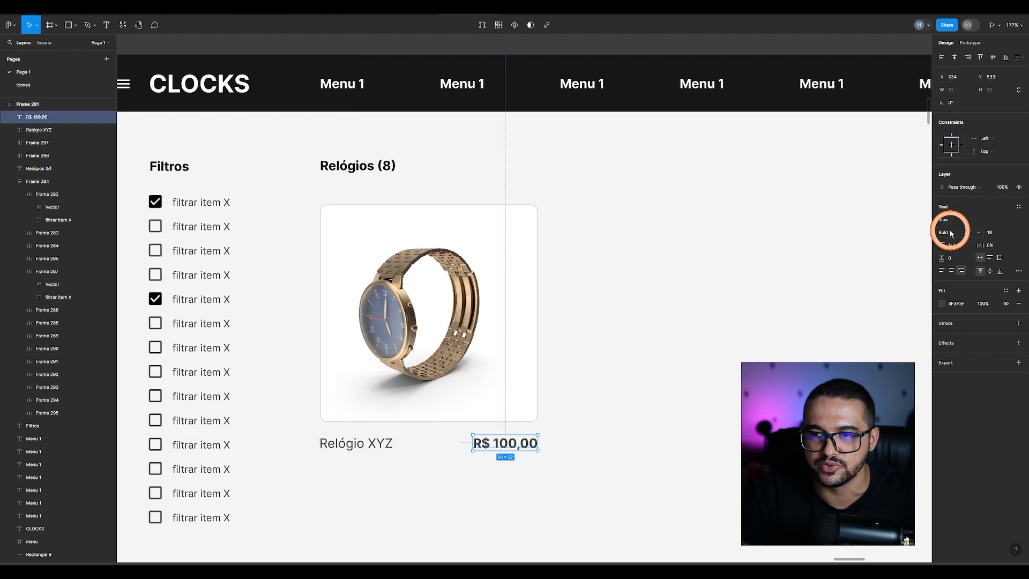
left_click(616, 421)
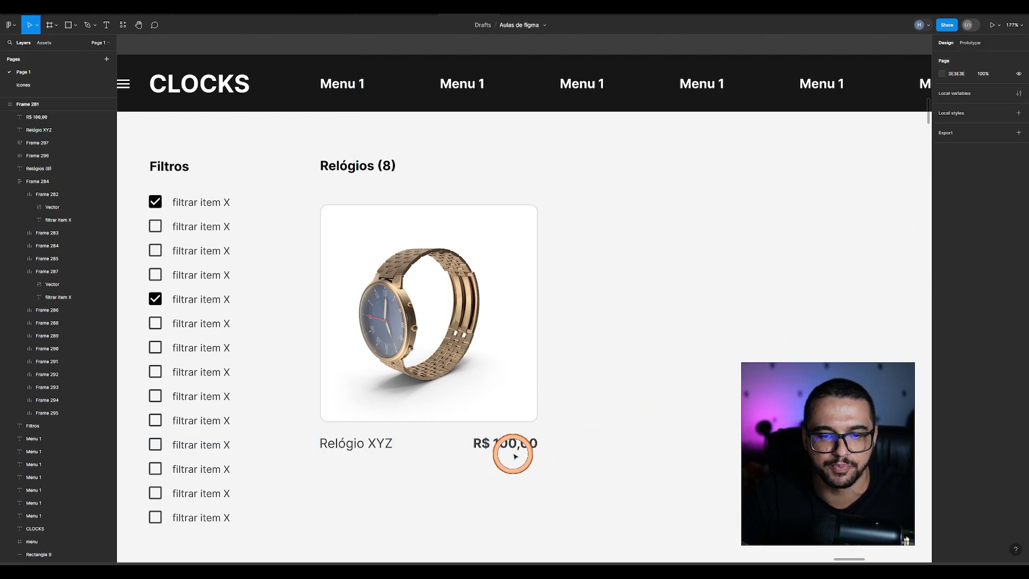
Step: Wrap the product name and price texts below the watch in a horizontal auto layout frame
left_click_drag(573, 472, 320, 431)
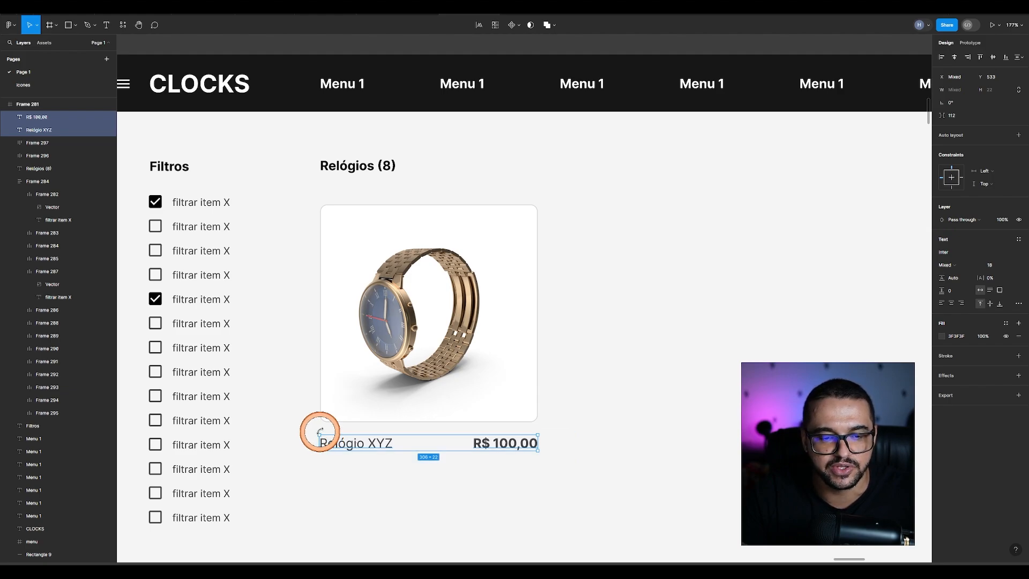
key("shift+a")
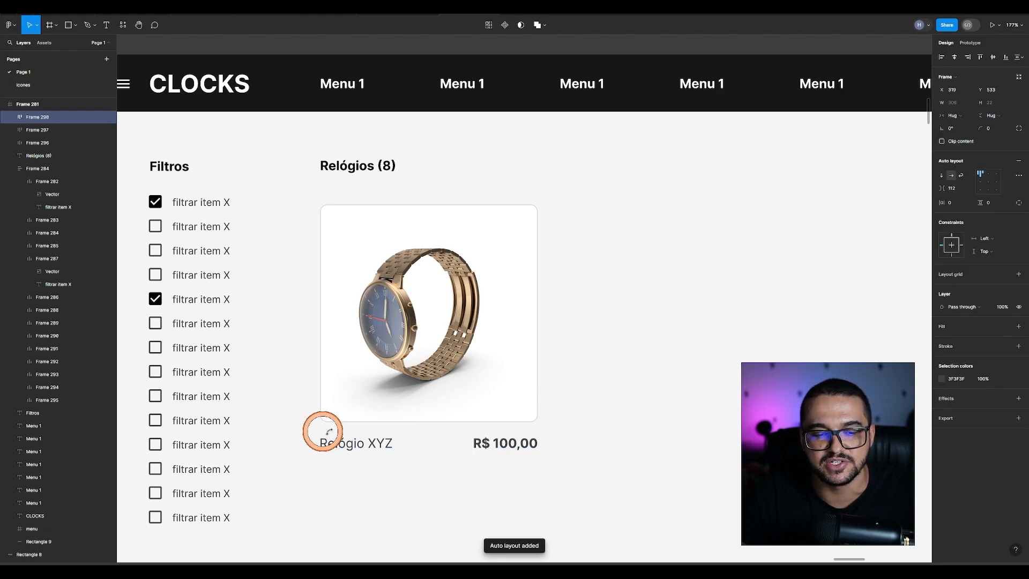
left_click(380, 447)
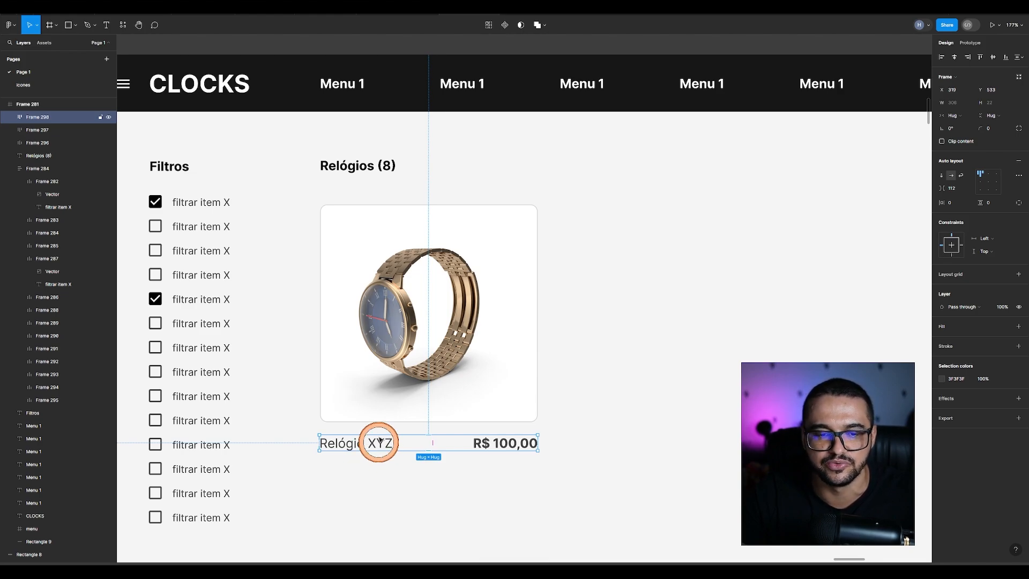
Step: Check the spacing between the watch frame and the name-price row, and move the row up 2 px to Y 531
key("alt")
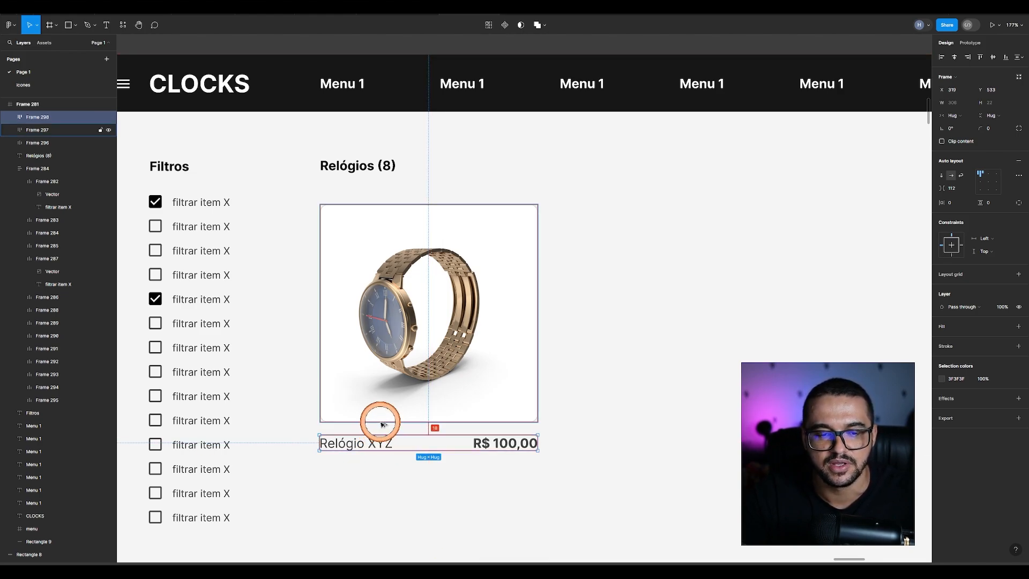
scroll(316, 485, "up", 5)
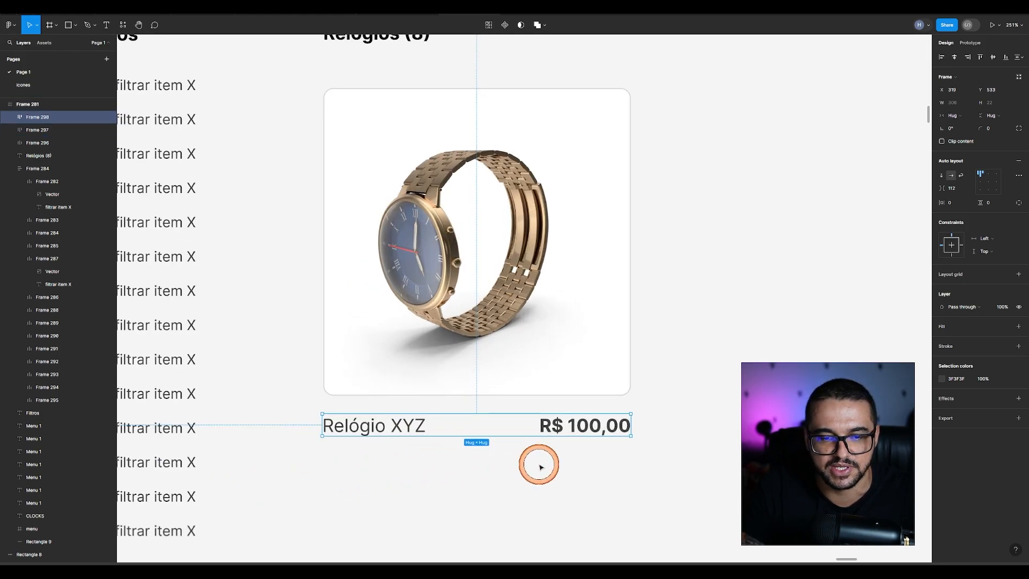
left_click(395, 455)
left_click(389, 423)
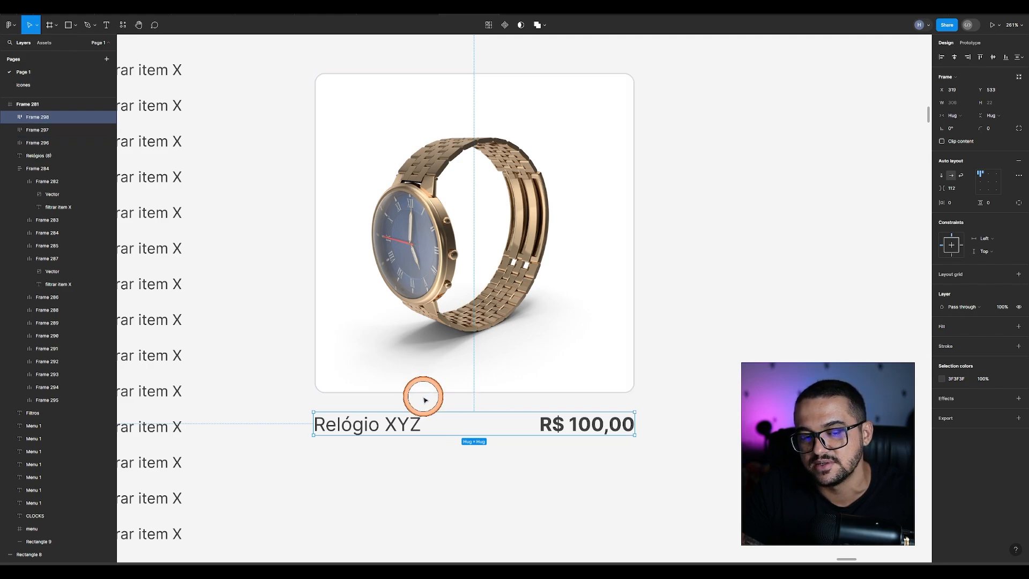
key("alt")
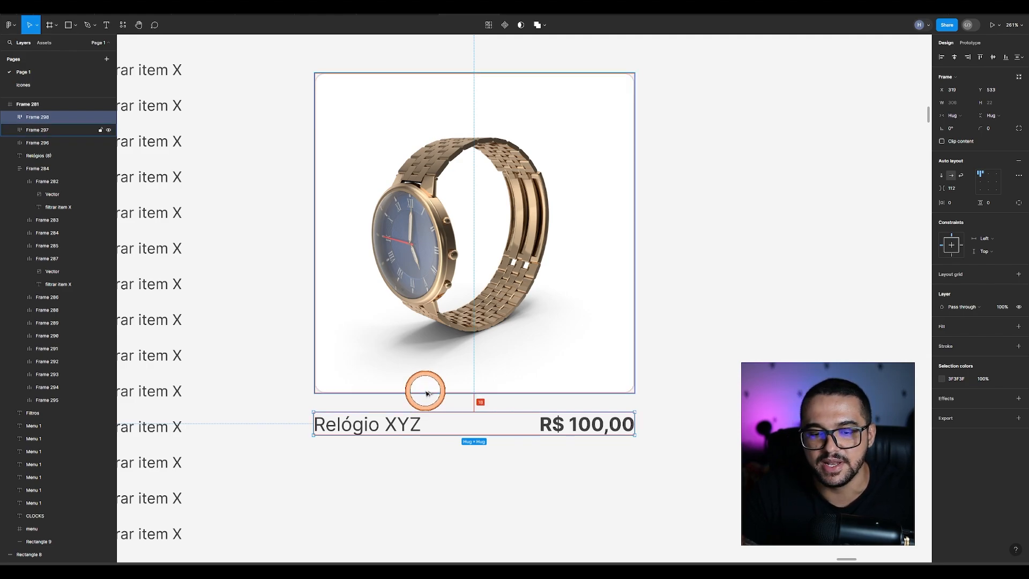
key("Up")
key("Up")
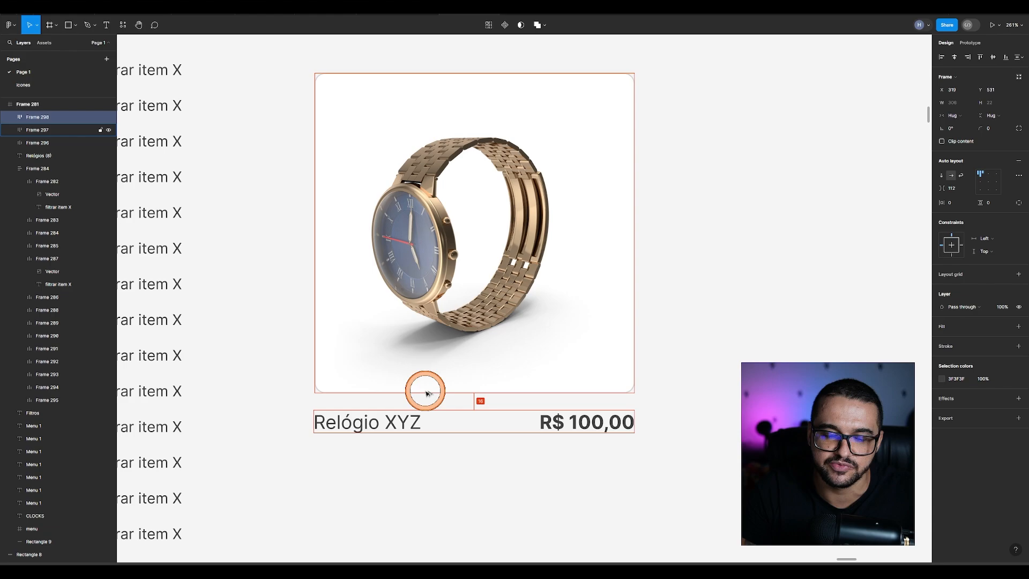
left_click(445, 463)
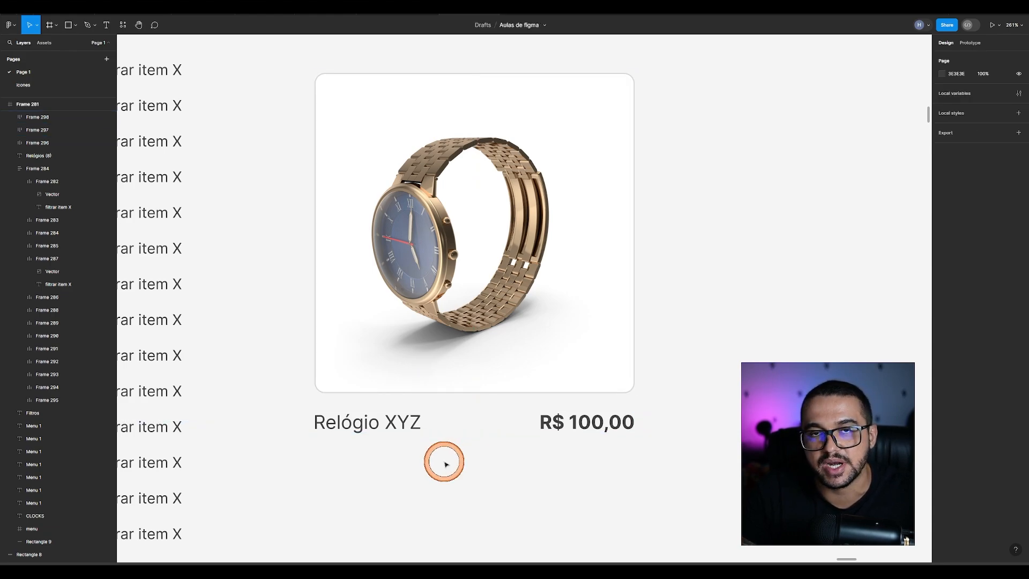
Step: Examine the structure of the first Adicionar ao carrinho button in Frame 1, including its cart icon and label
scroll(446, 464, "down", 5)
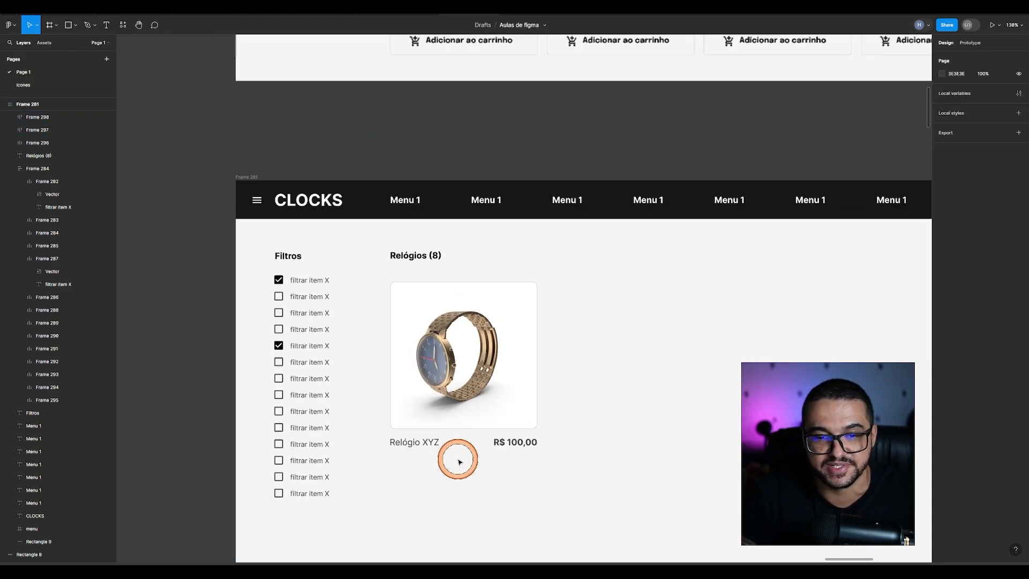
scroll(477, 407, "right", 4)
scroll(477, 407, "up", 2)
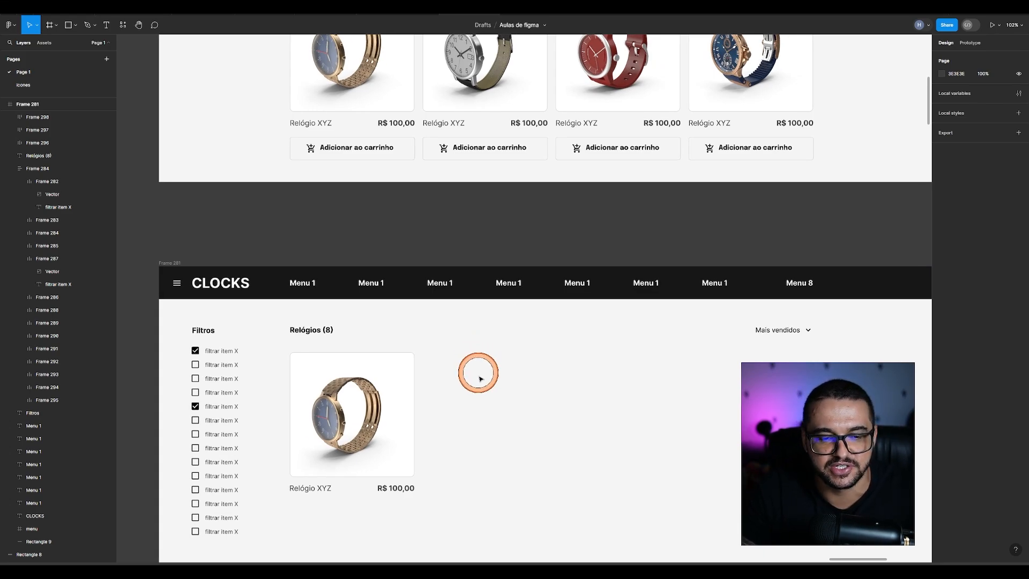
scroll(480, 378, "down", 3)
scroll(448, 268, "up", 5)
scroll(424, 252, "up", 5)
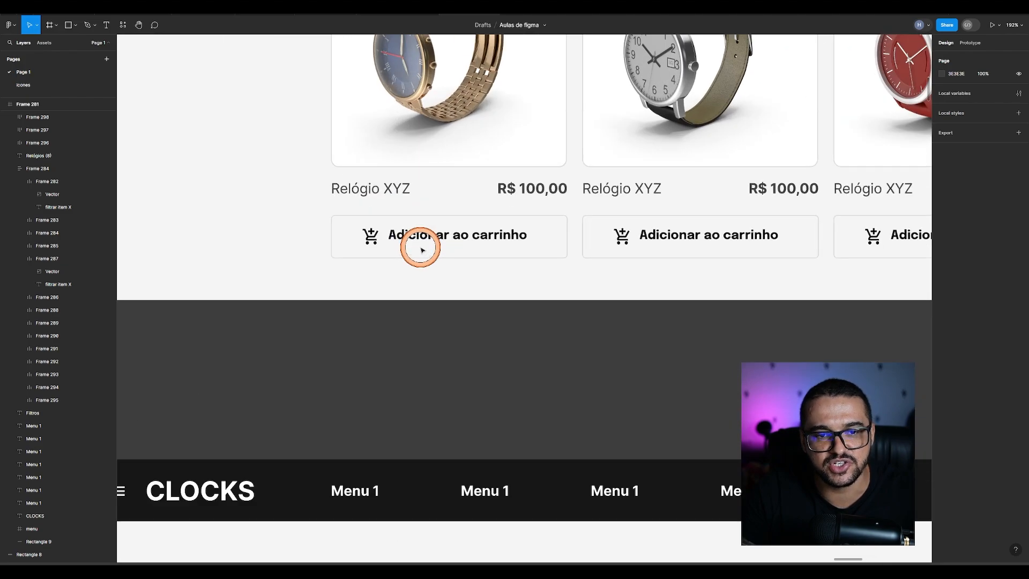
scroll(422, 249, "up", 3)
double_click(375, 229)
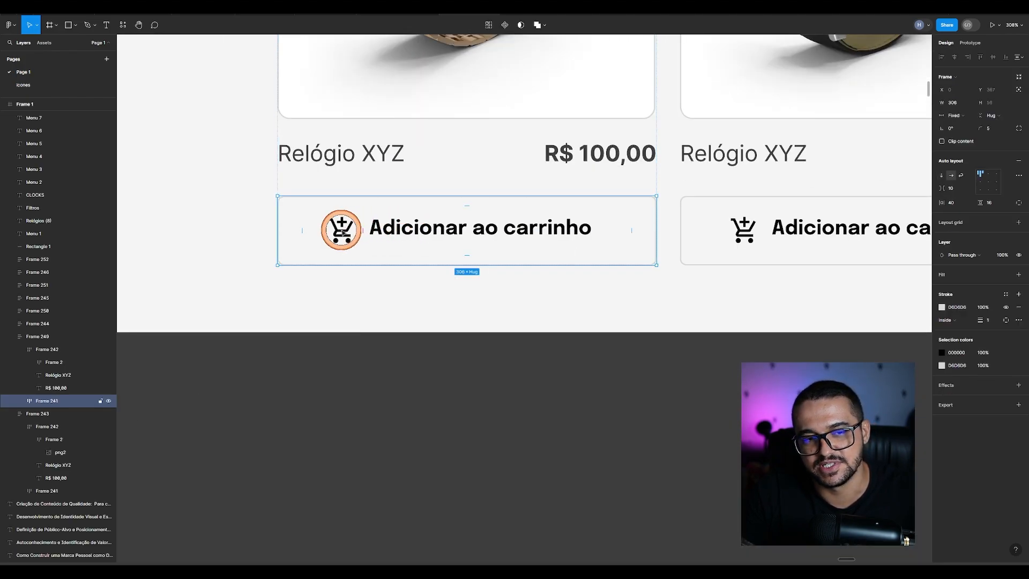
left_click(340, 229)
left_click(393, 229)
left_click(379, 339)
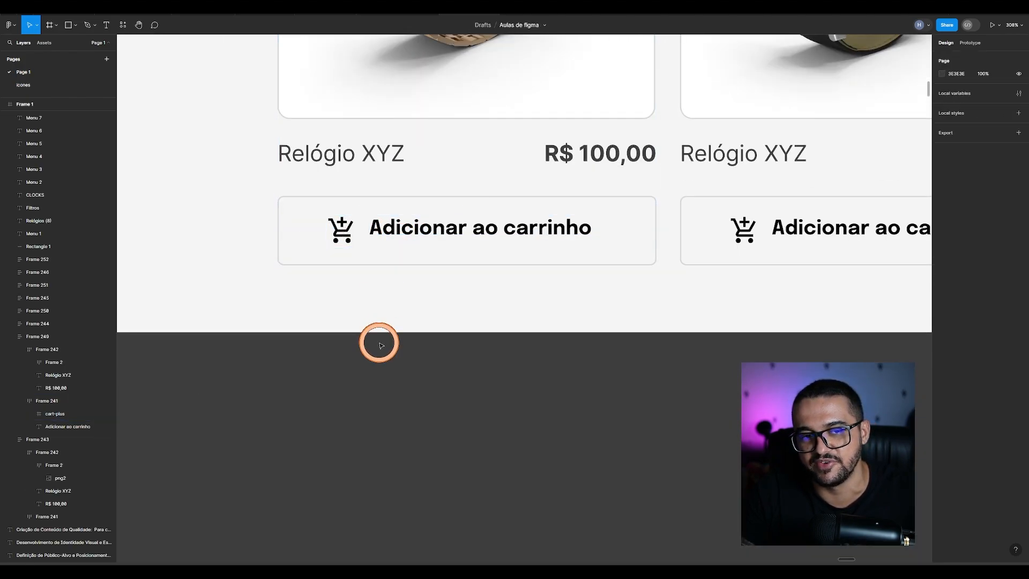
left_click(383, 230)
left_click(452, 416)
scroll(391, 252, "down", 5)
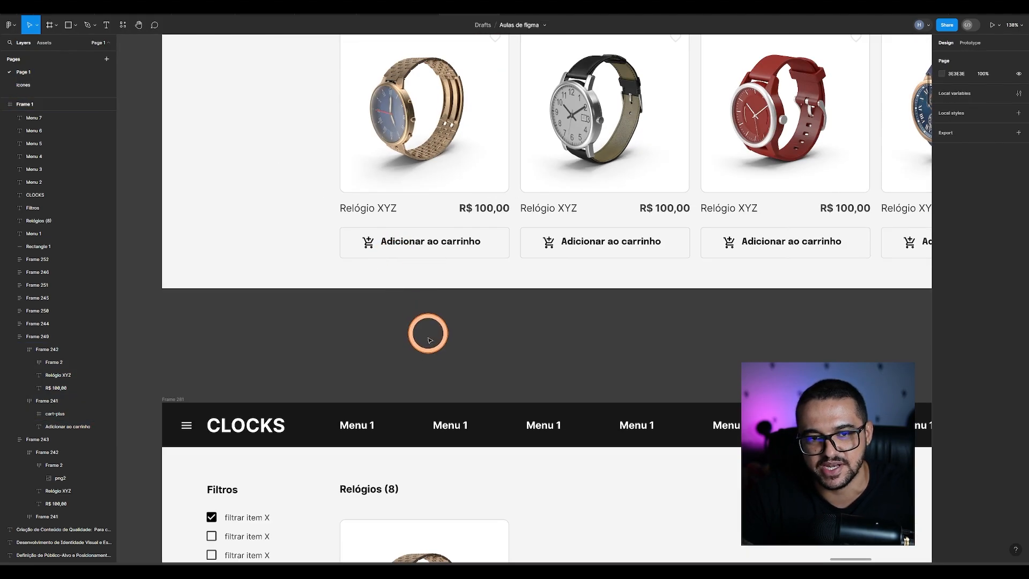
Step: Duplicate the R$ 100,00 price text and move the copy out of the auto layout row to the empty area below it
scroll(449, 364, "down", 10)
scroll(520, 211, "up", 3)
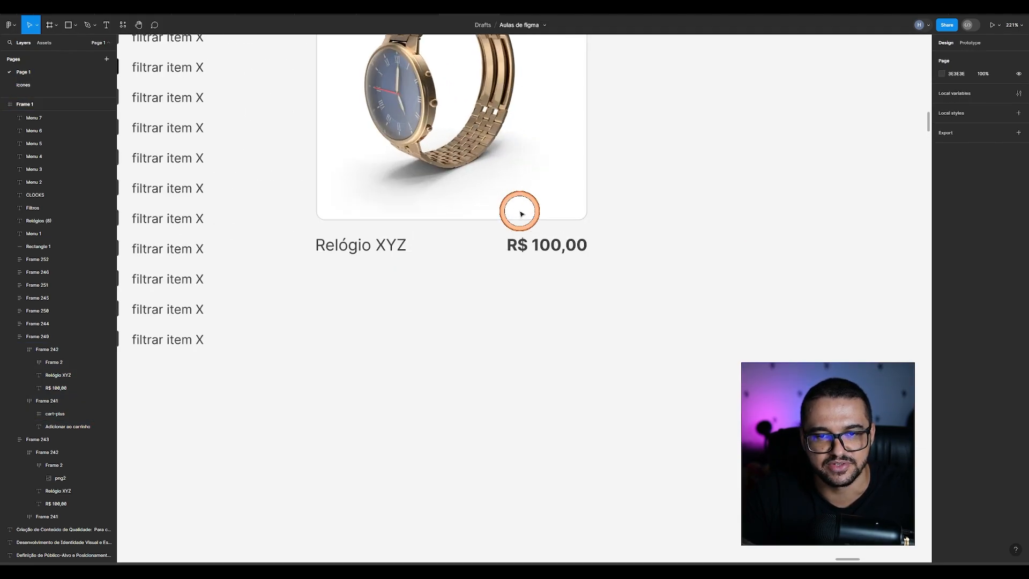
left_click(536, 243)
left_click(541, 246)
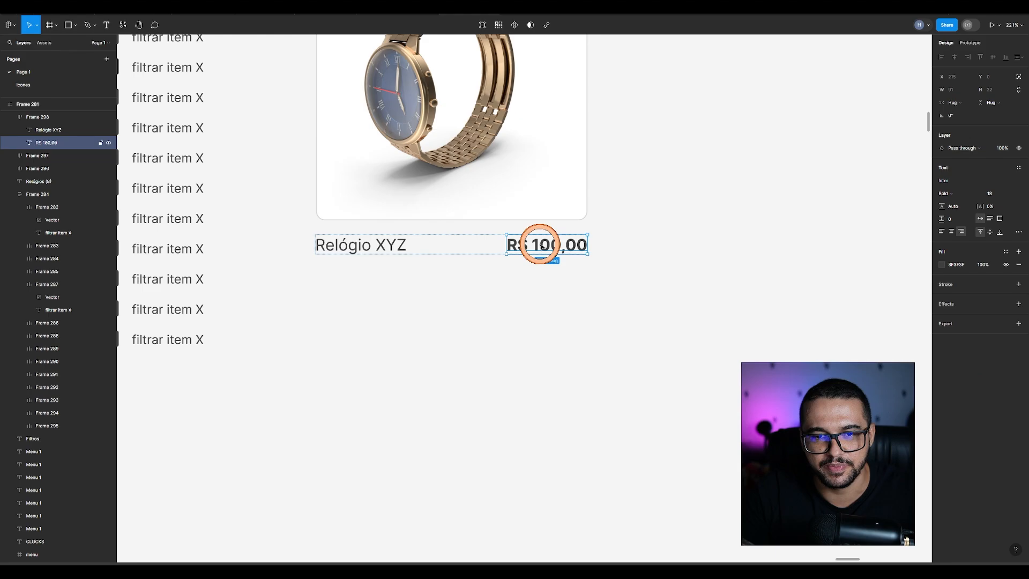
left_click(520, 280)
key("ctrl+v")
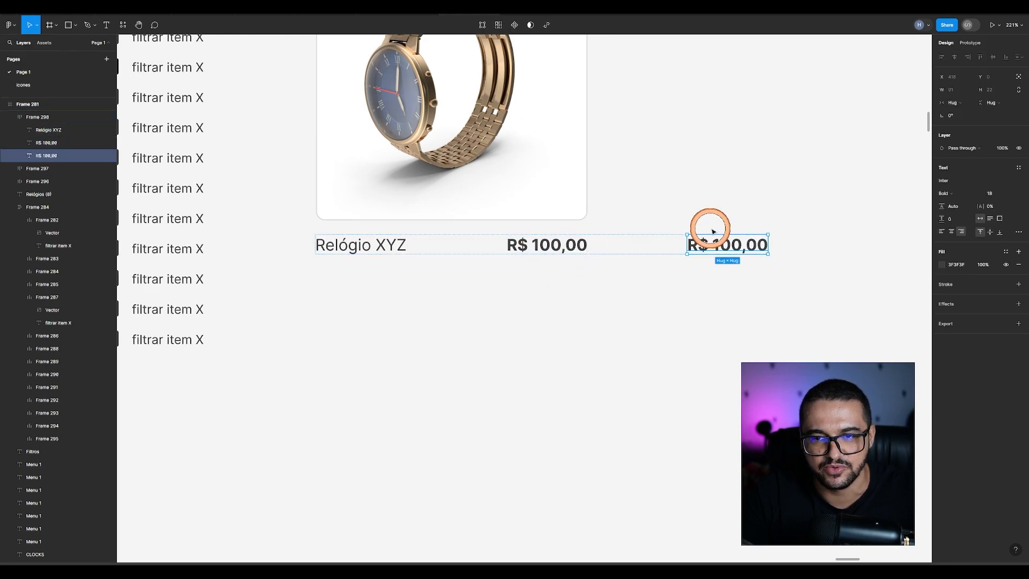
left_click_drag(714, 245, 475, 333)
left_click(666, 308)
left_click(566, 245)
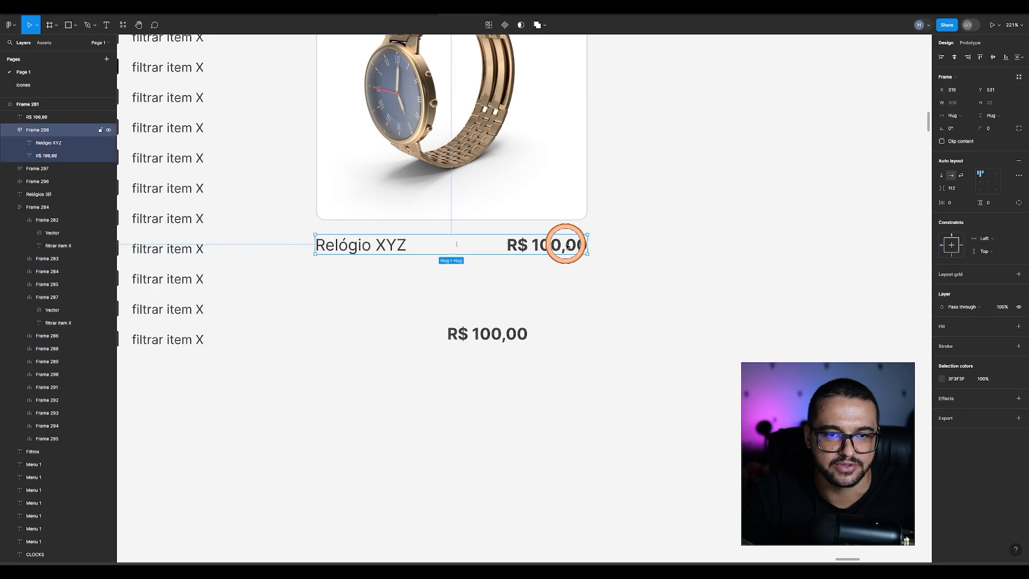
Step: Replace the text of the price copy below the product row with "Adicionar ao carrinho"
scroll(573, 268, "up", 3)
left_click(476, 403)
scroll(477, 407, "down", 5)
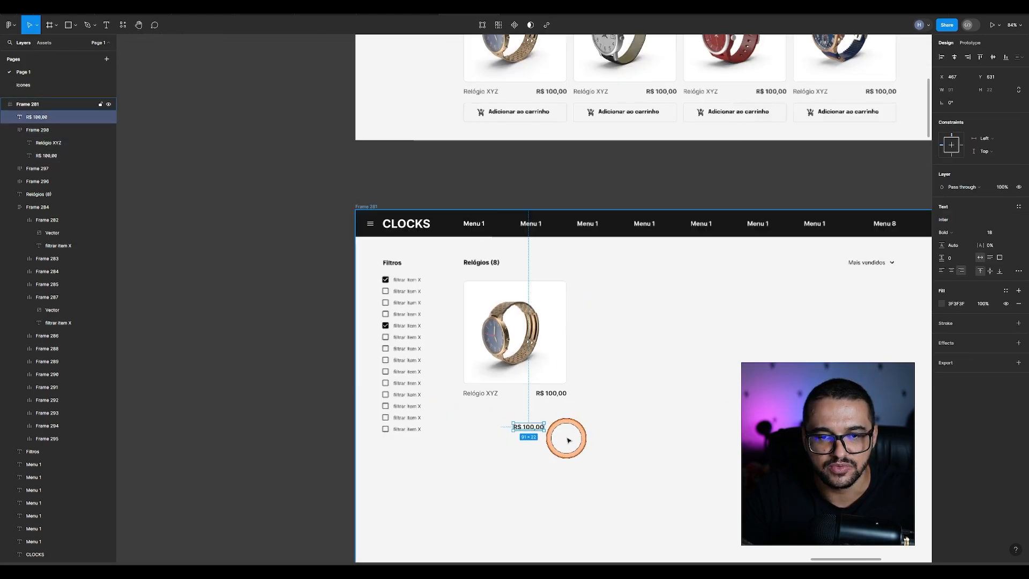
scroll(536, 115, "up", 5)
scroll(475, 113, "down", 5)
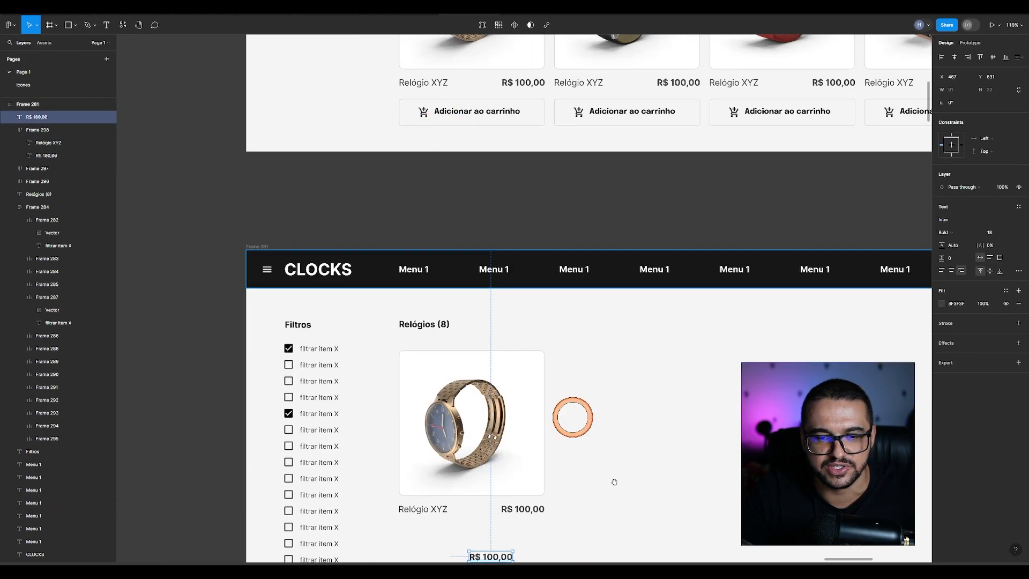
scroll(574, 413, "up", 5)
double_click(437, 342)
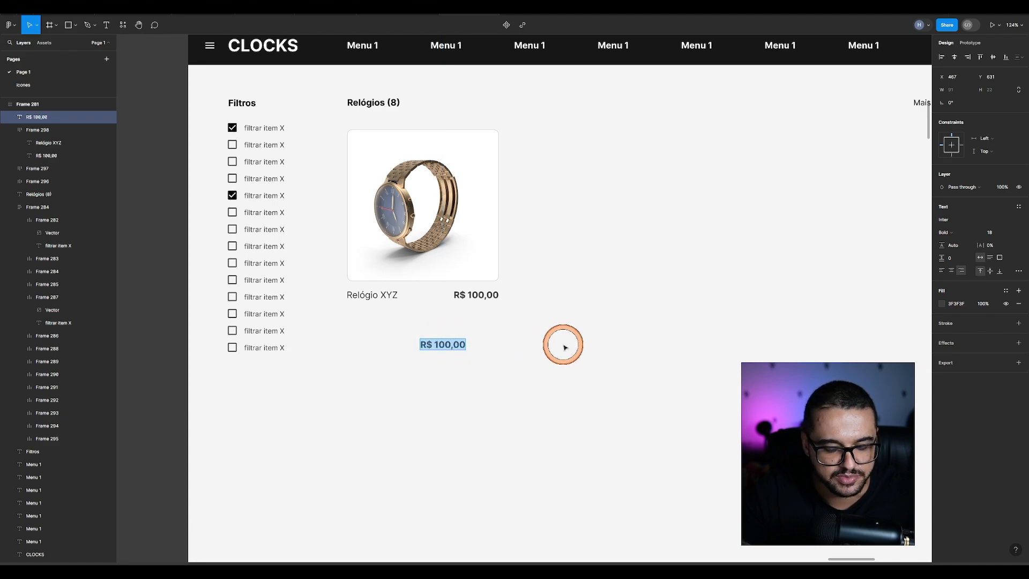
type("Adicionar ao carrinho")
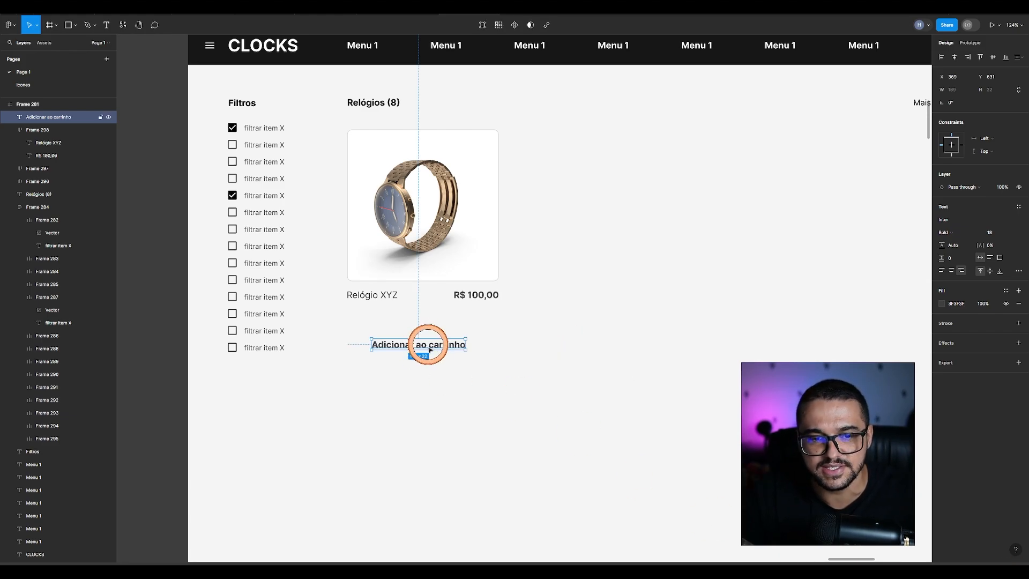
Step: Search the Material Design Icons plugin for "cart" and insert the cart-plus icon matching Frame 1's add-to-cart buttons
scroll(407, 330, "up", 3)
left_click(437, 430)
left_click(444, 374)
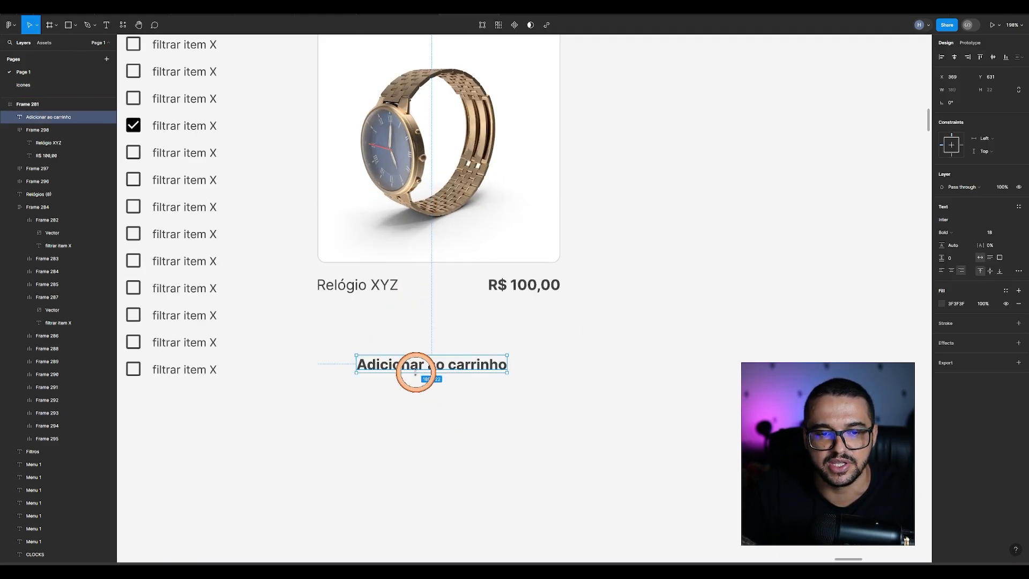
scroll(542, 306, "down", 3)
scroll(524, 214, "up", 3)
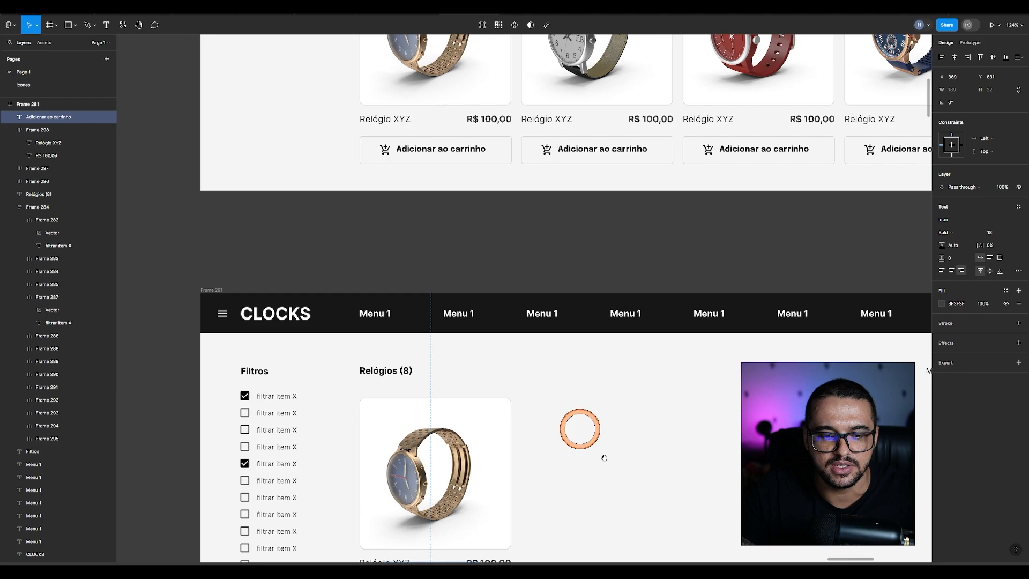
scroll(576, 376, "down", 3)
right_click(507, 392)
mouse_move(522, 512)
mouse_move(540, 495)
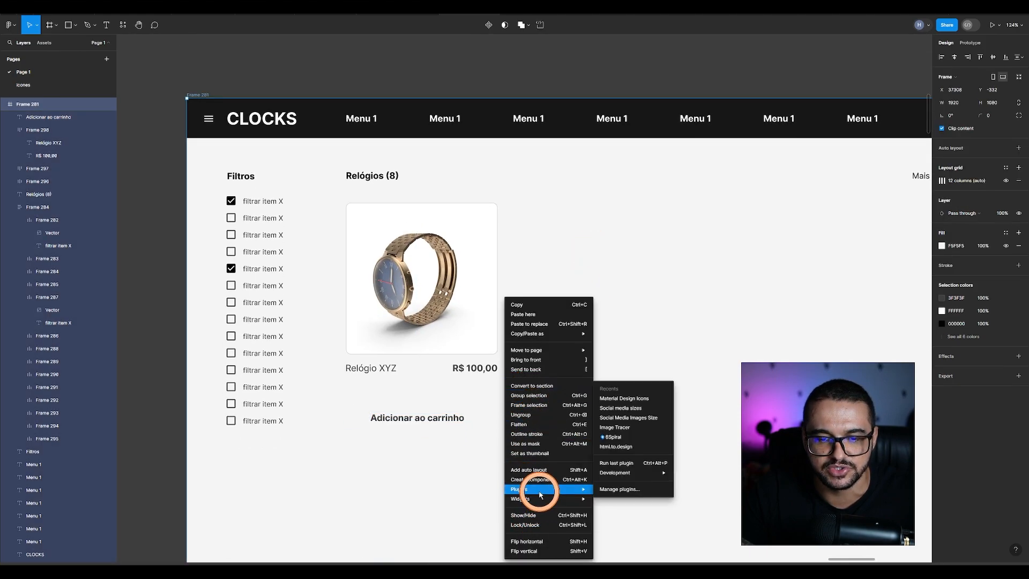
left_click(650, 396)
left_click(774, 229)
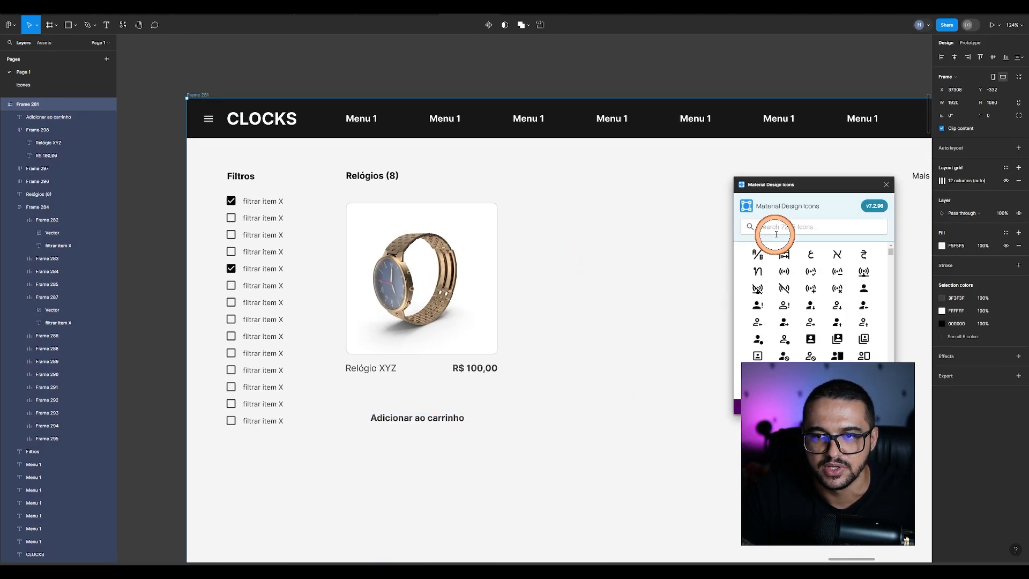
type("cart")
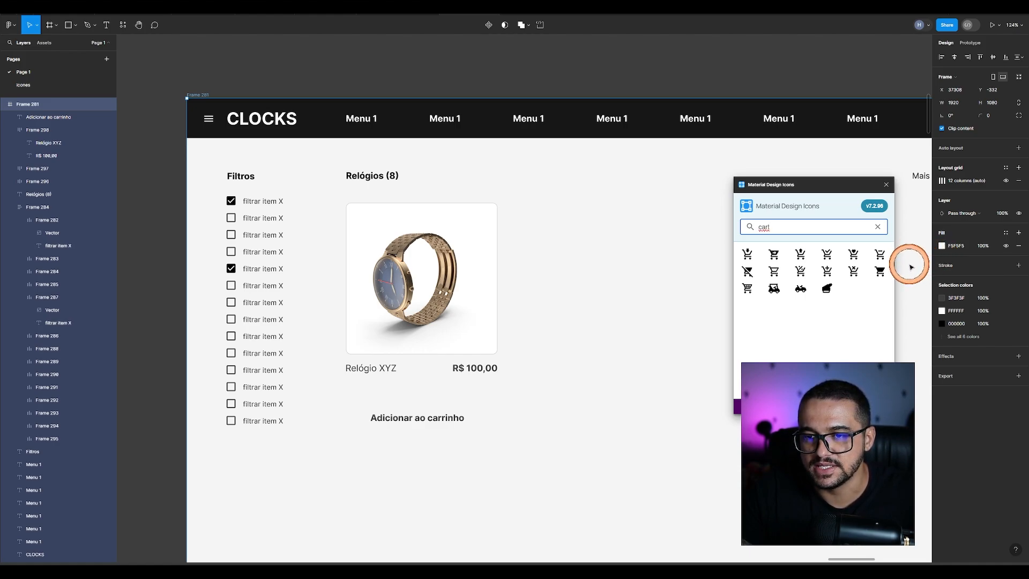
scroll(541, 282, "up", 3)
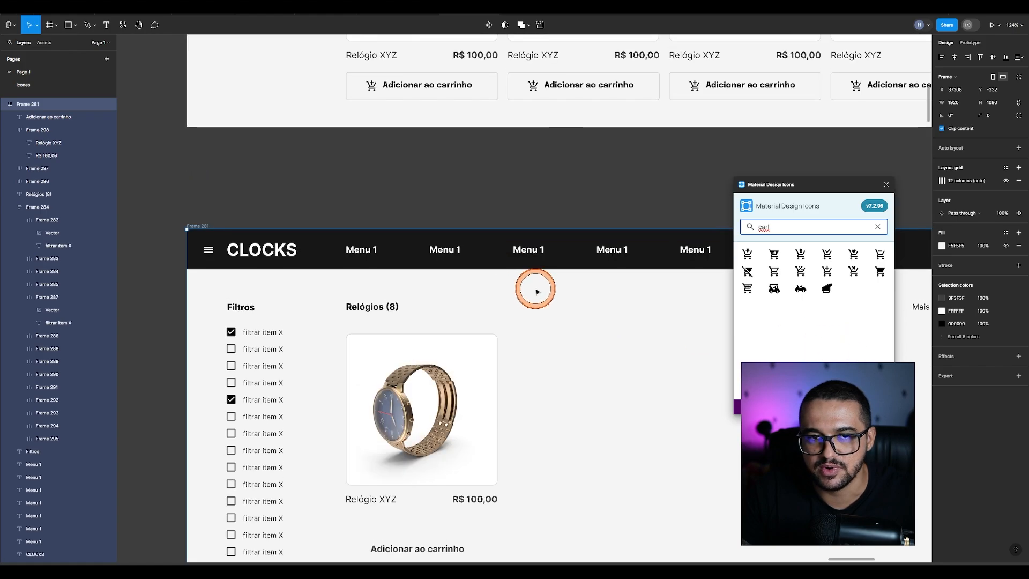
scroll(489, 367, "down", 2)
left_click(827, 272)
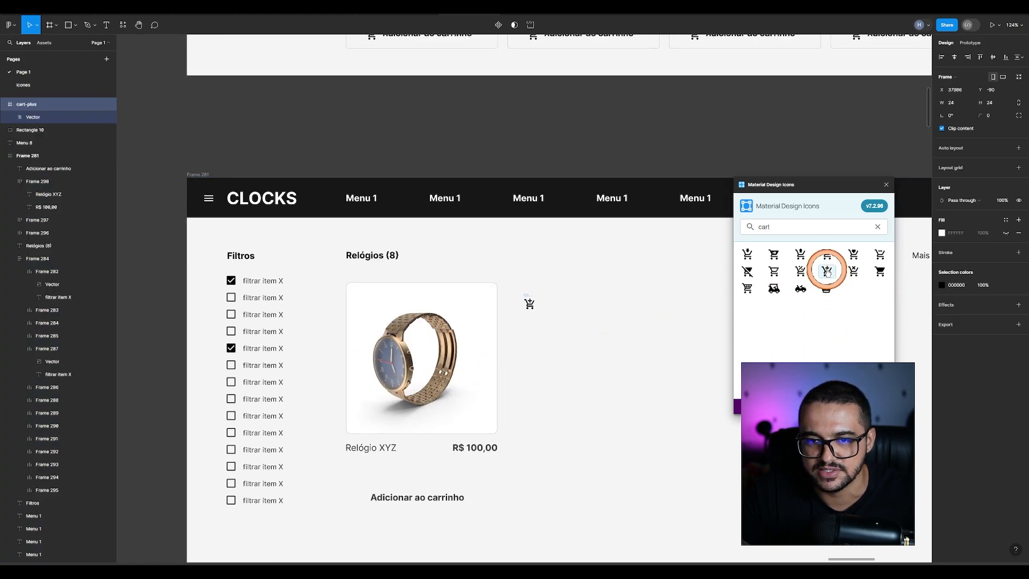
Step: Place the cart-plus icon just before the Adicionar ao carrinho label and align both by their vertical centers
left_click_drag(528, 300, 351, 478)
scroll(346, 488, "up", 5)
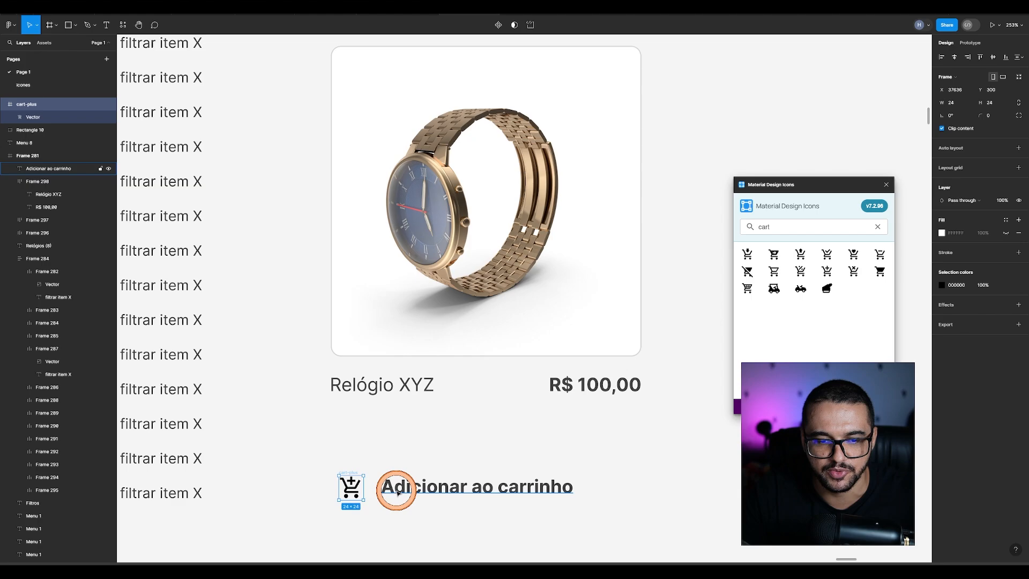
left_click(398, 491, "shift")
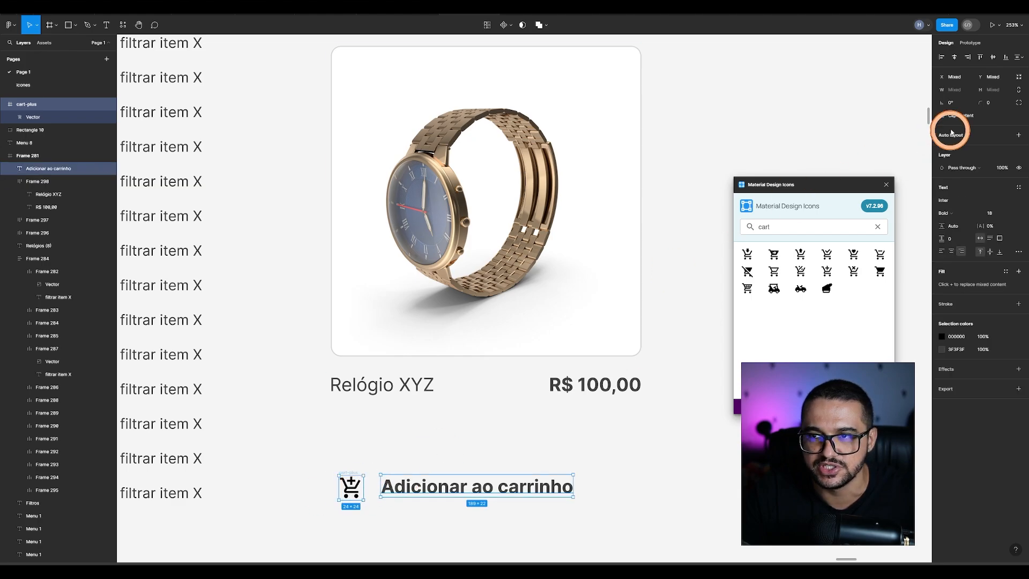
left_click(993, 60)
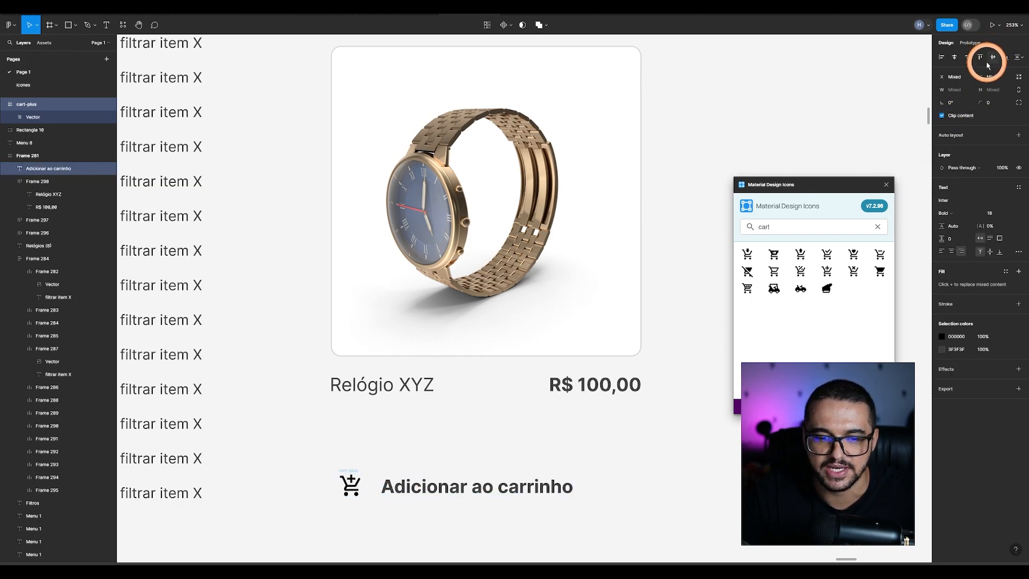
Step: Nudge the cart-plus icon horizontally until the gap between it and the Adicionar ao carrinho label is 16 px
left_click(345, 473)
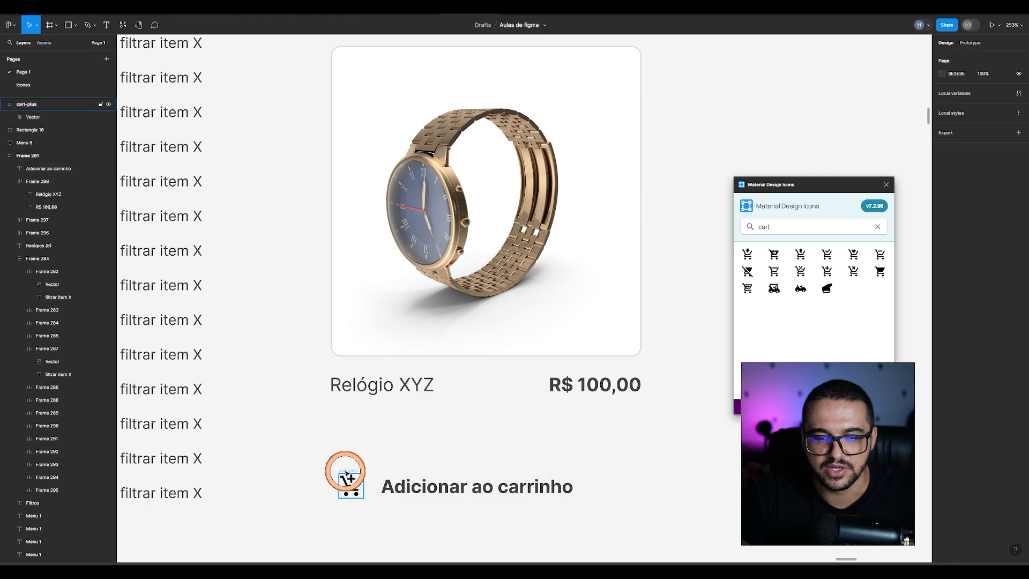
scroll(358, 485, "up", 5)
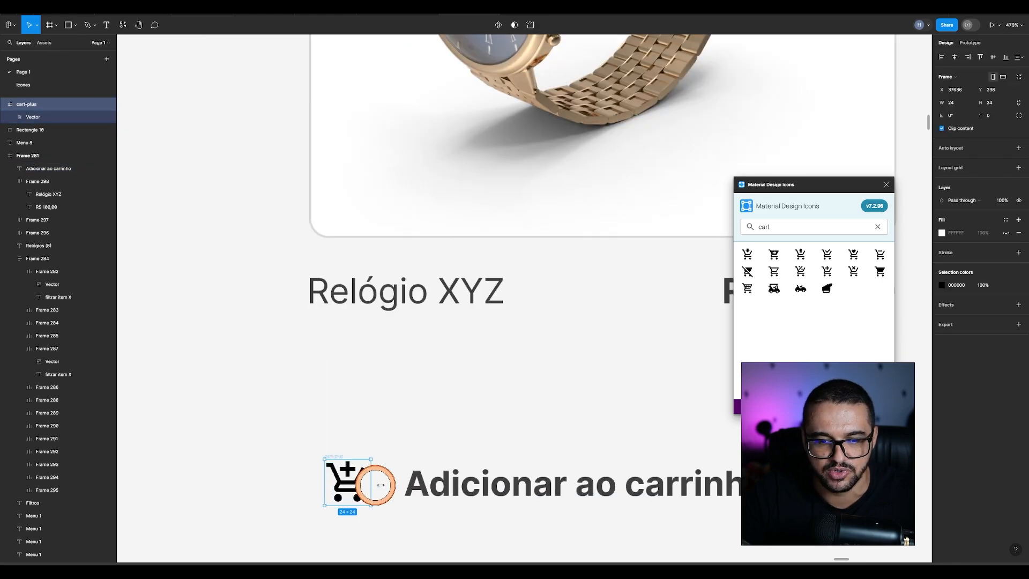
key("alt")
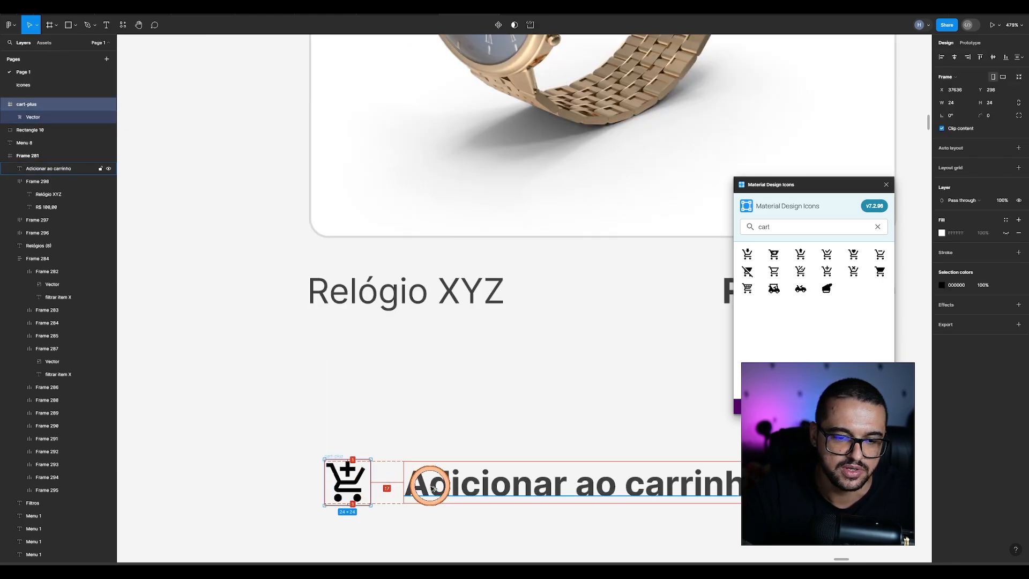
key("Right")
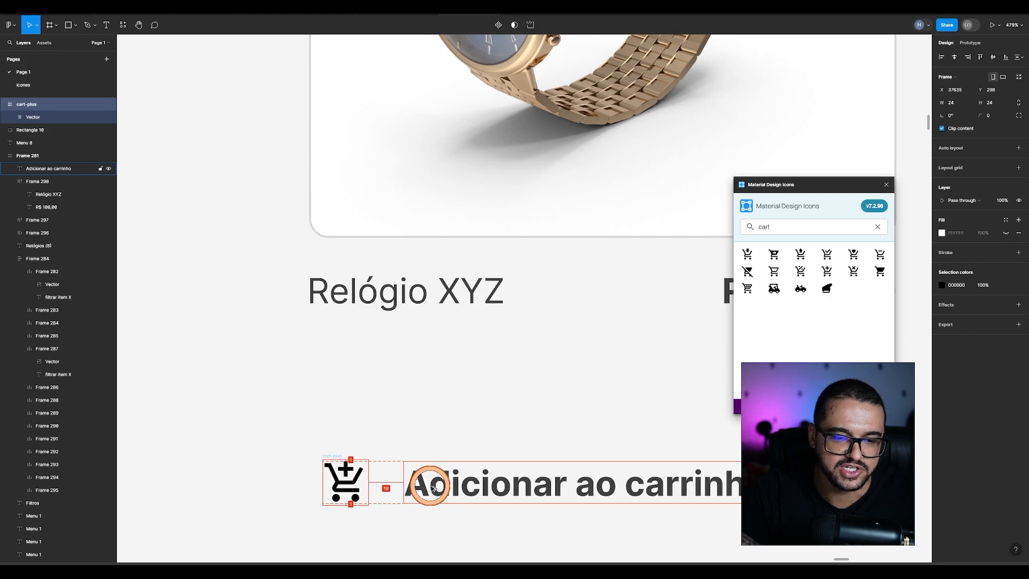
key("Left")
key("Left")
key("Left")
key("Left")
key("Left")
key("Left")
key("Left")
key("Left")
key("Left")
key("Left")
key("Left")
key("Left")
key("Left")
key("Left")
key("Left")
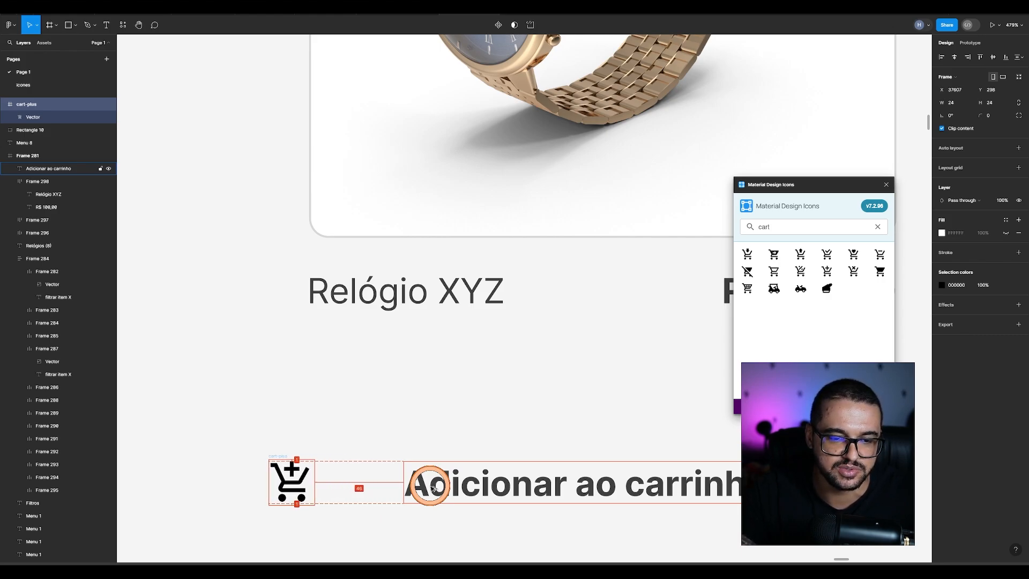
key("Right")
key("Right")
key("Right")
key("Right")
key("Right")
key("Right")
key("Right")
key("Right")
key("Right")
key("Right")
key("Right")
key("Right")
key("Right")
key("Right")
key("Right")
key("Right")
key("Right")
key("Right")
key("Right")
key("Right")
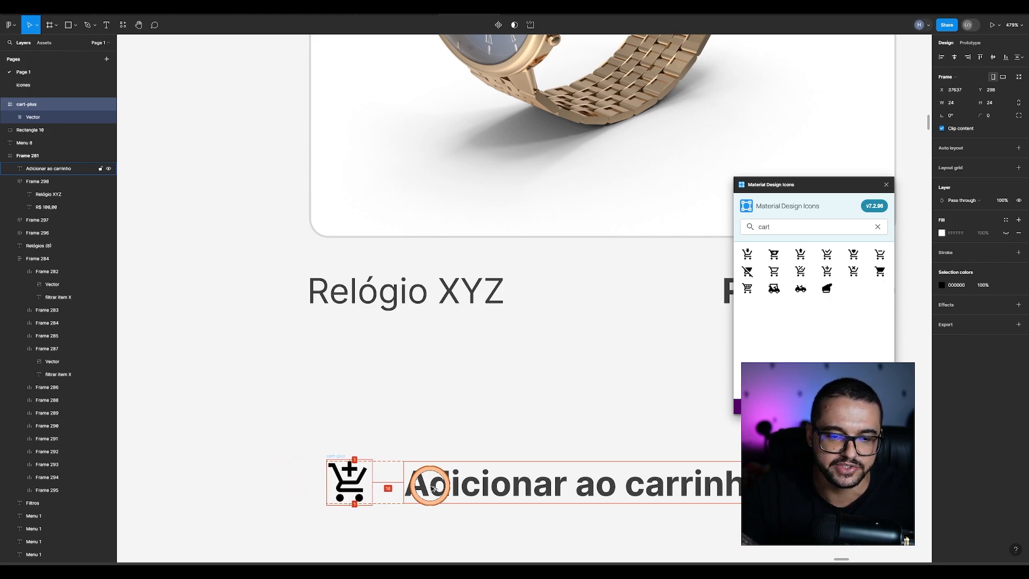
left_click(372, 414)
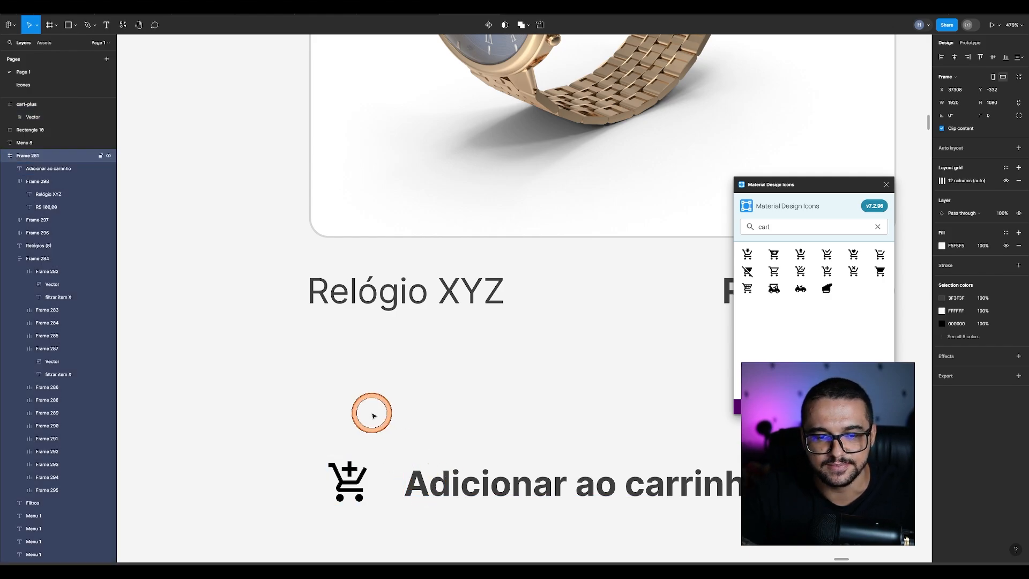
scroll(299, 409, "down", 5)
left_click_drag(414, 442, 442, 452)
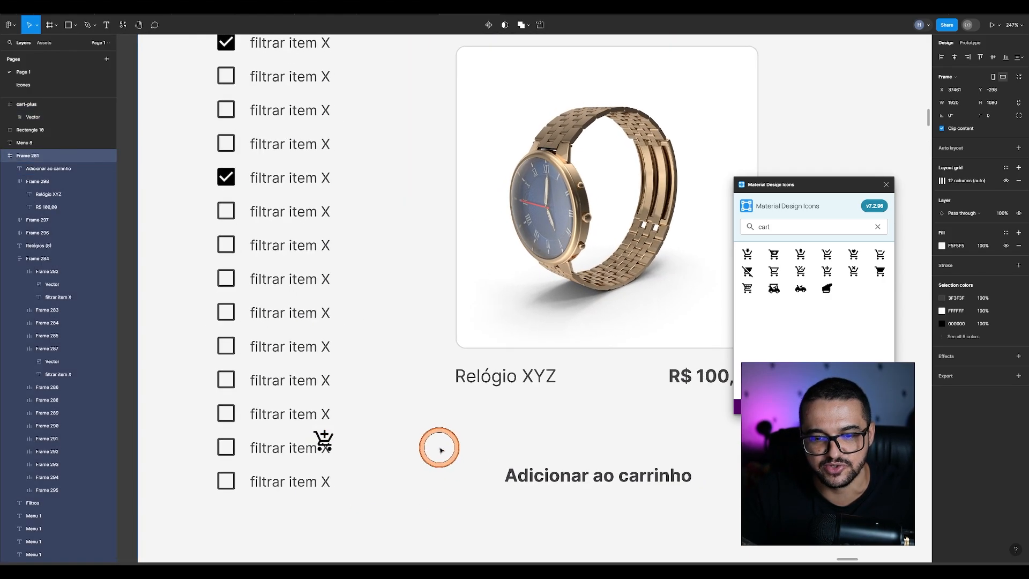
key("ctrl+z")
left_click(408, 393)
Step: Cut the cart-plus icon and the Adicionar ao carrinho label and paste them inside Frame 281
mouse_move(267, 406)
left_mouse_down()
mouse_move(413, 471)
mouse_move(581, 468)
left_mouse_up()
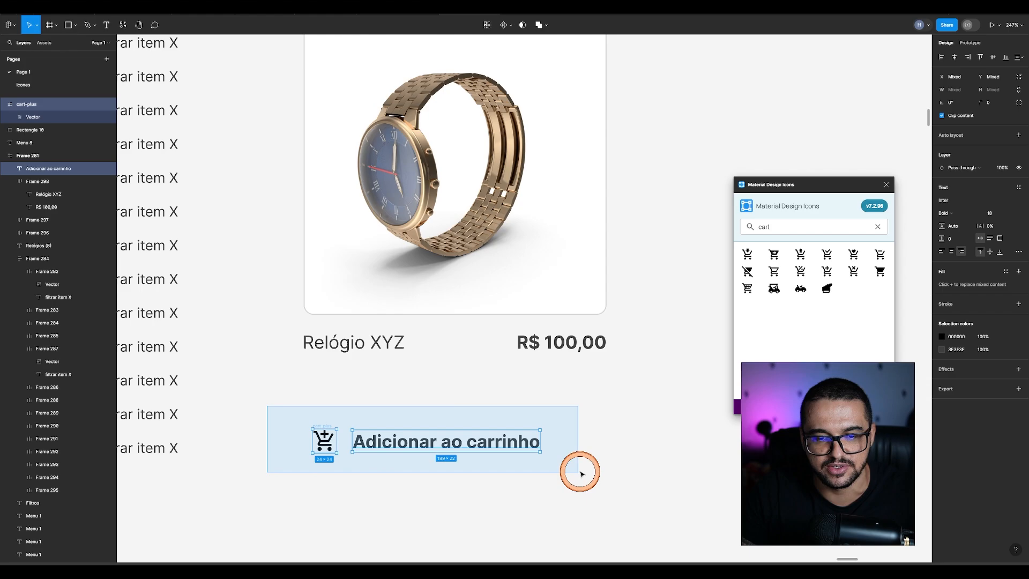
scroll(436, 444, "down", 5)
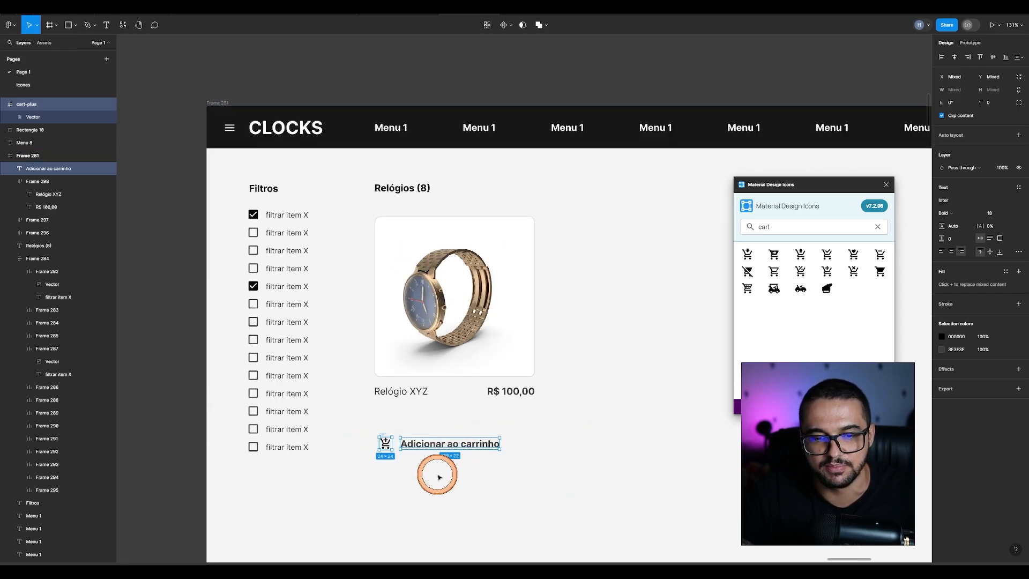
key("Delete")
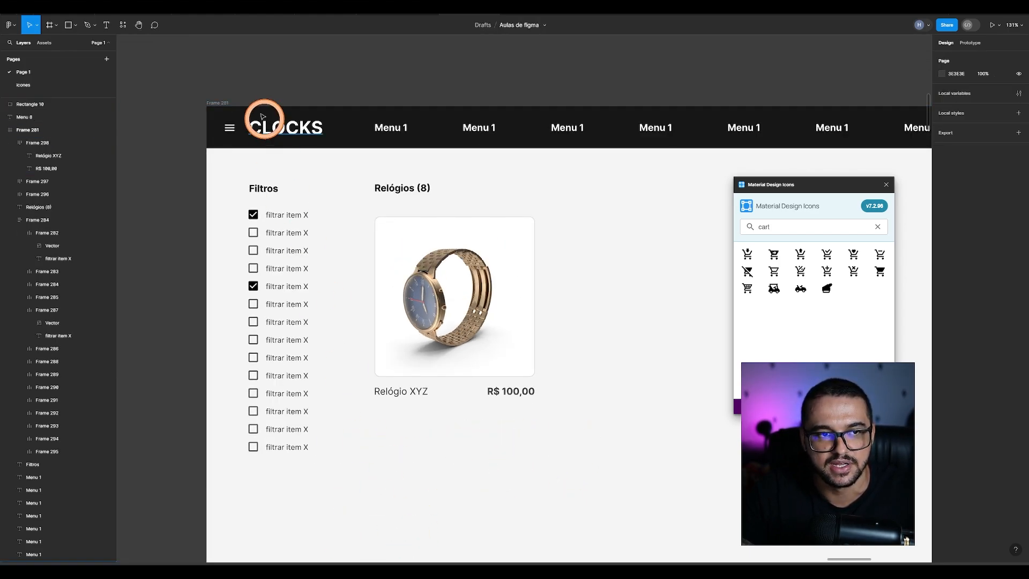
left_click(213, 104)
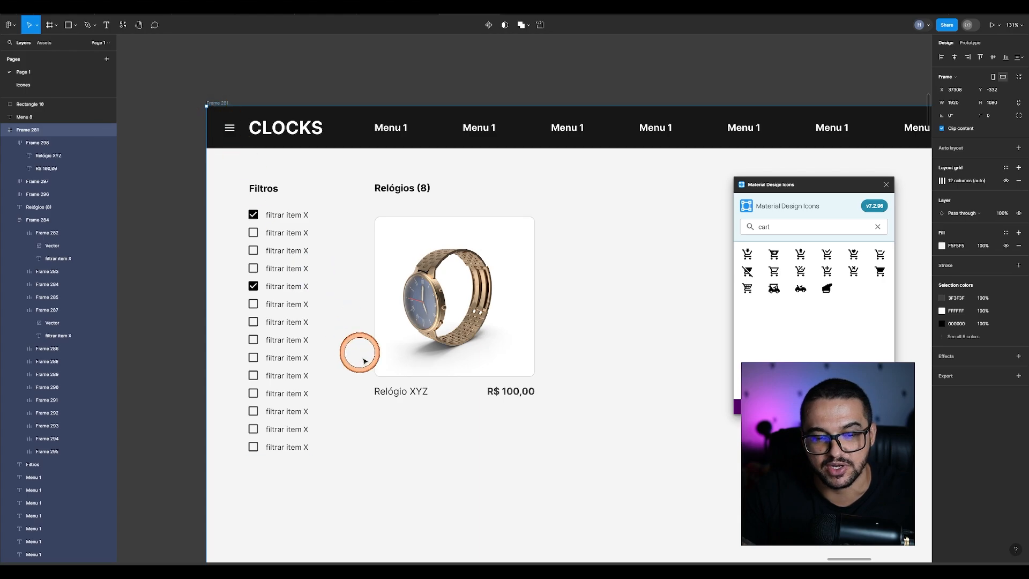
key("ctrl+v")
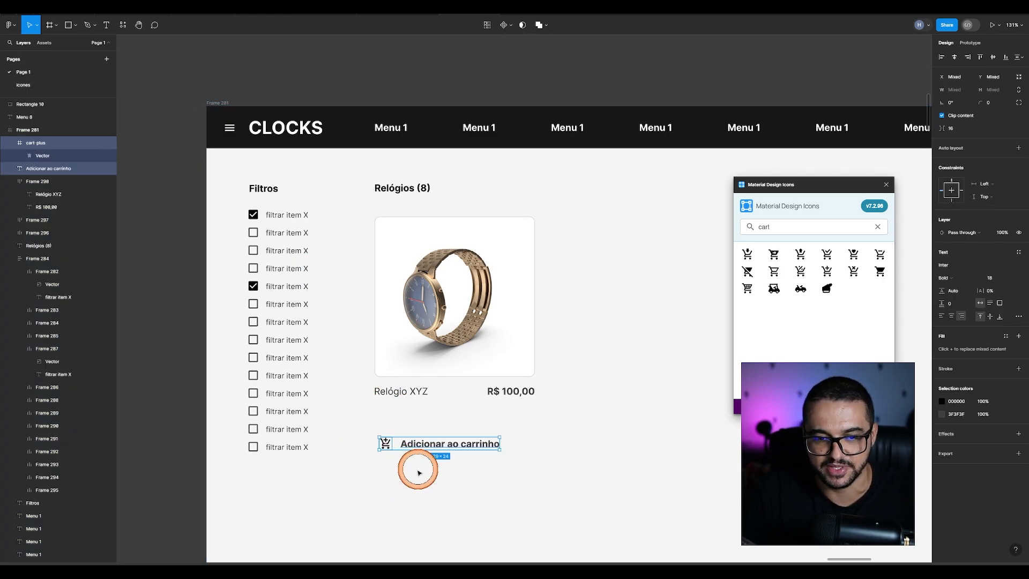
scroll(419, 473, "up", 3)
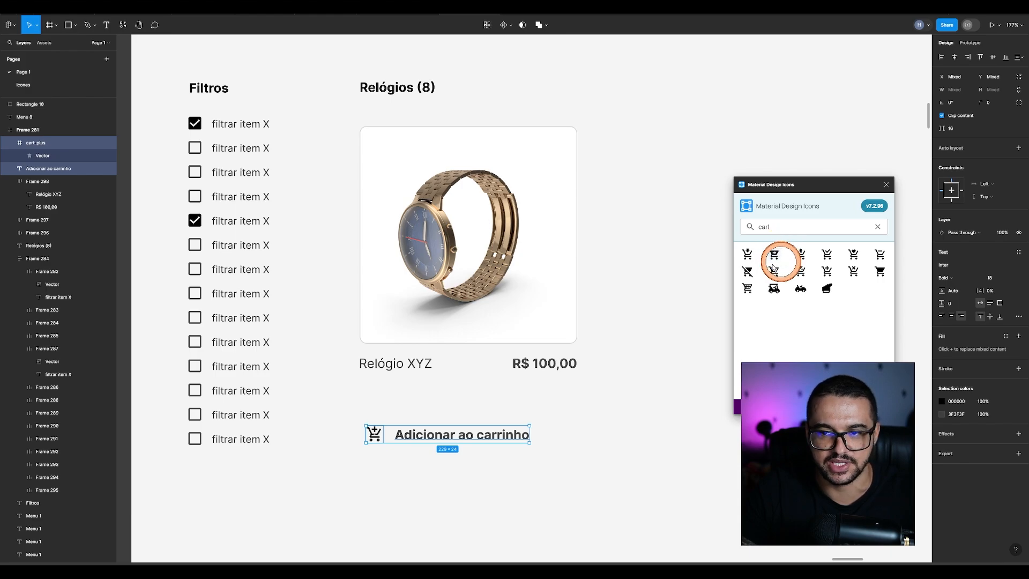
scroll(535, 333, "down", 5)
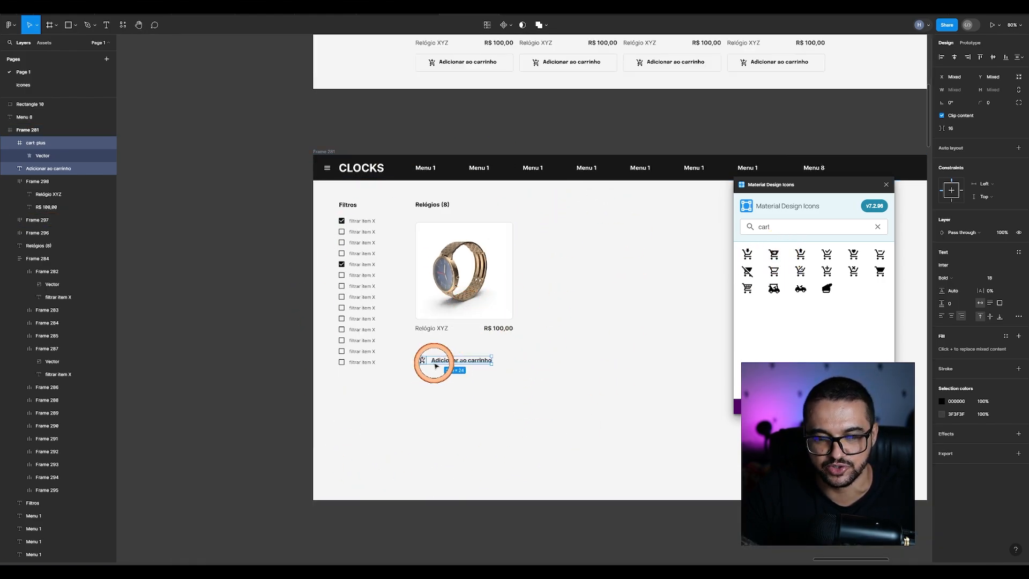
left_click(323, 153)
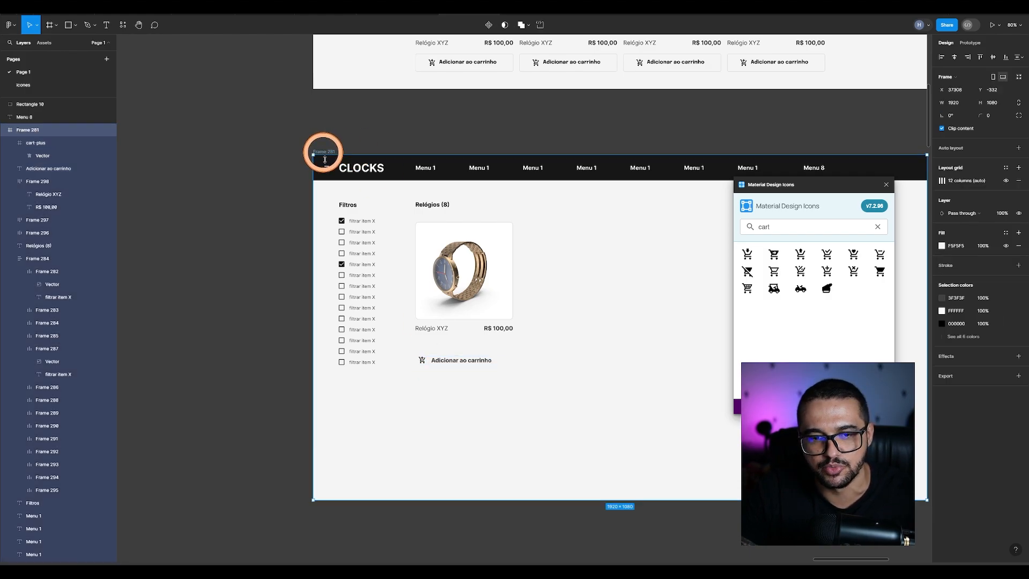
scroll(450, 372, "up", 5)
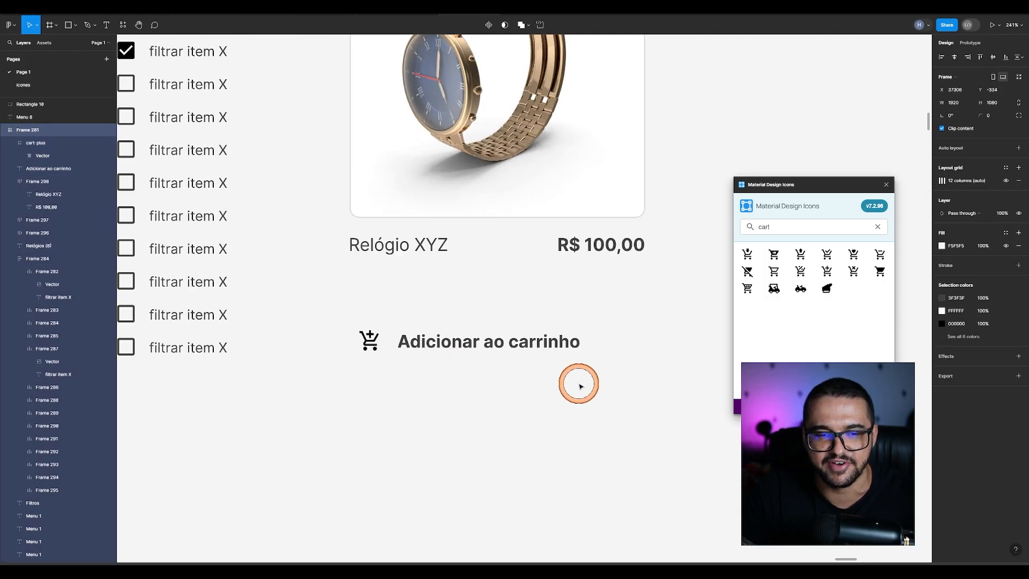
left_click_drag(581, 386, 448, 343)
key("ctrl+z")
left_click(527, 397)
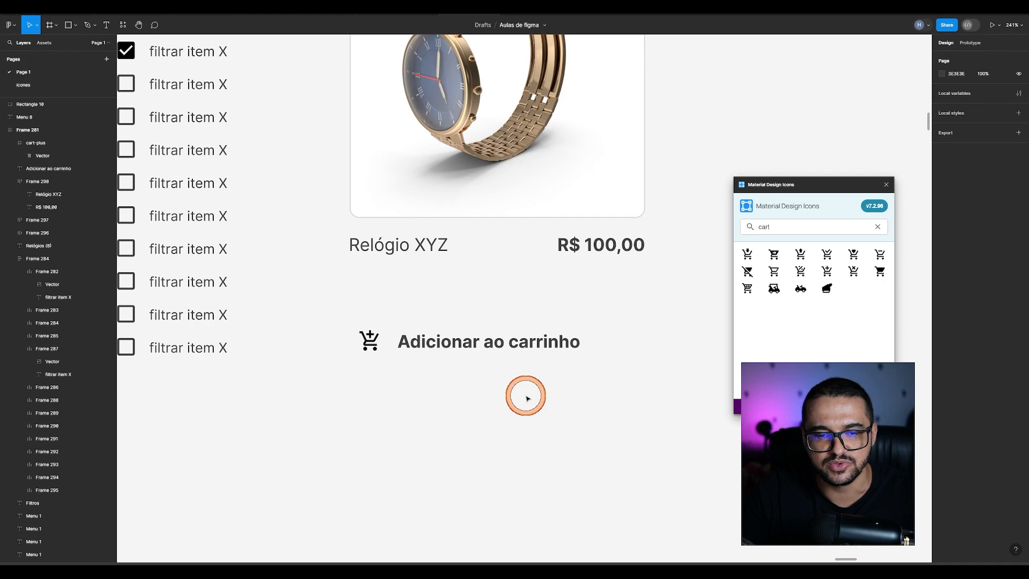
Step: Wrap the cart-plus icon and the Adicionar ao carrinho label in a horizontal auto layout frame and select that frame
scroll(460, 388, "down", 2)
left_click_drag(384, 335, 546, 381)
scroll(417, 367, "up", 2)
scroll(417, 366, "up", 2)
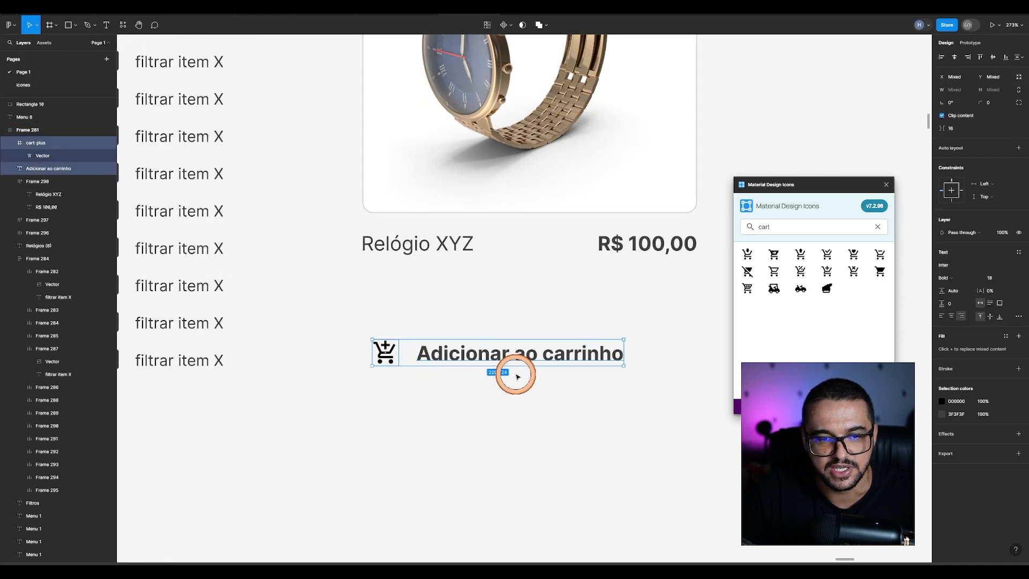
left_click(460, 404)
left_click(447, 356)
left_click_drag(349, 316, 809, 441)
key("ctrl+z")
left_click_drag(643, 390, 360, 321)
key("shift+a")
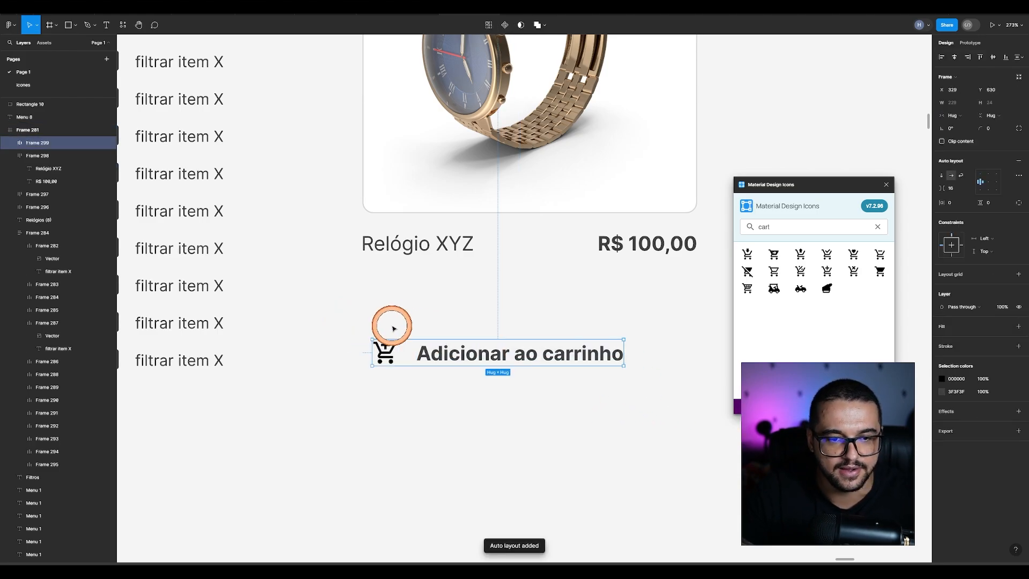
left_click(418, 396)
left_click(457, 352)
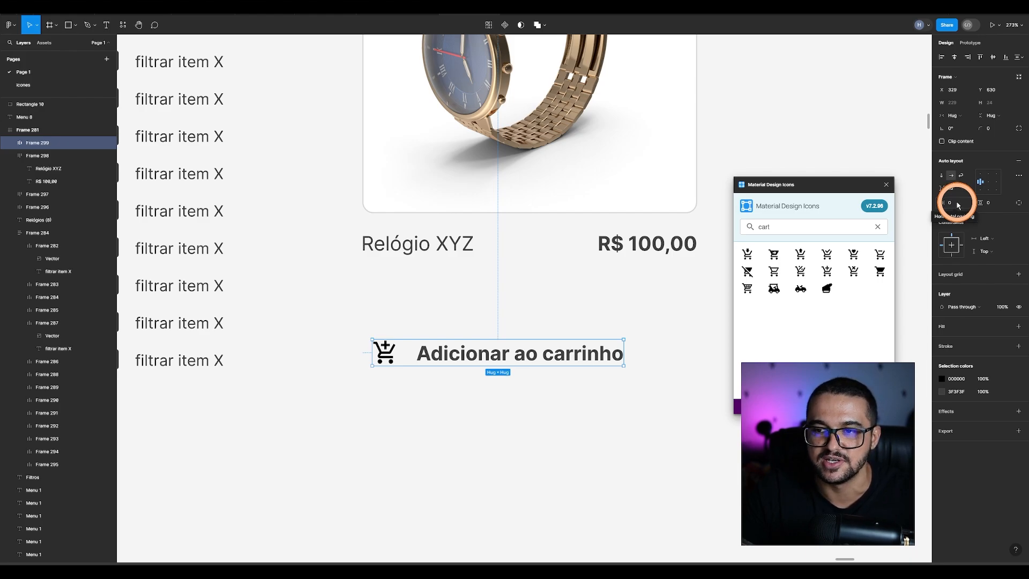
Step: Copy the bordered Adicionar ao carrinho button from Frame 1's product card and paste it inside Frame 281 just beneath the new icon-and-label frame
scroll(680, 439, "down", 6)
scroll(504, 145, "up", 3)
left_click(457, 65)
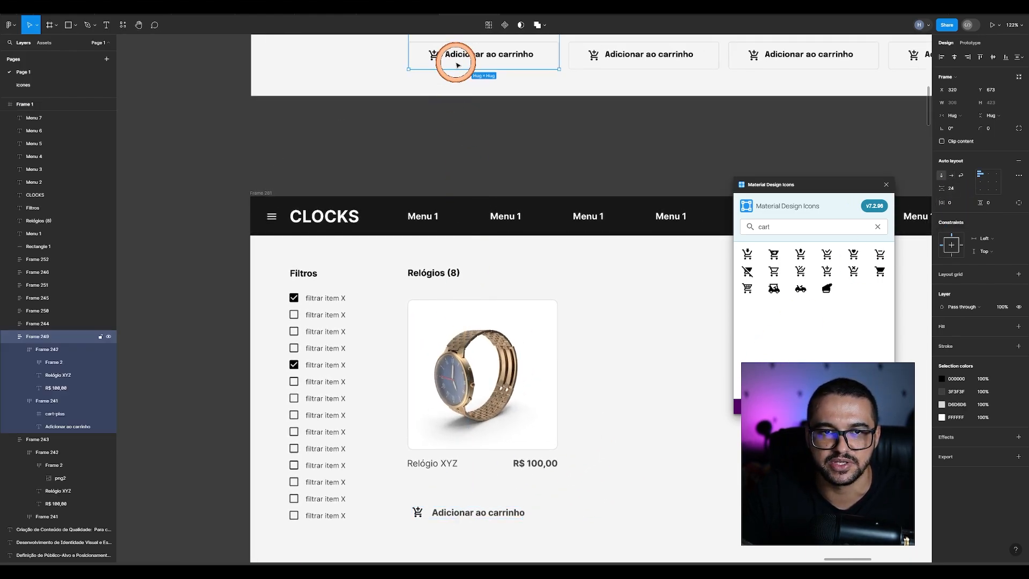
left_click(458, 59)
left_click(581, 356)
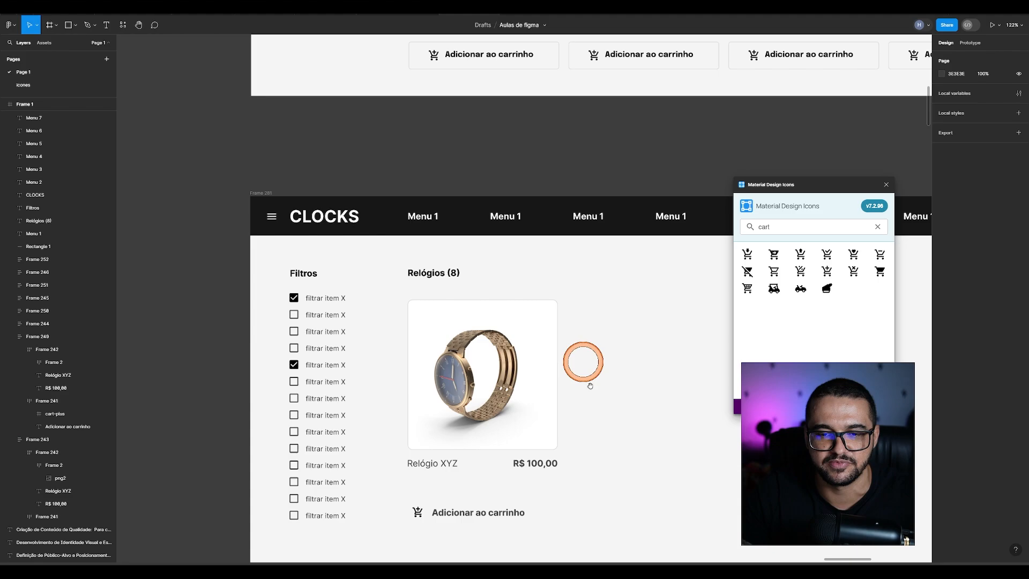
scroll(581, 300, "down", 5)
scroll(439, 308, "up", 5)
key("ctrl+v")
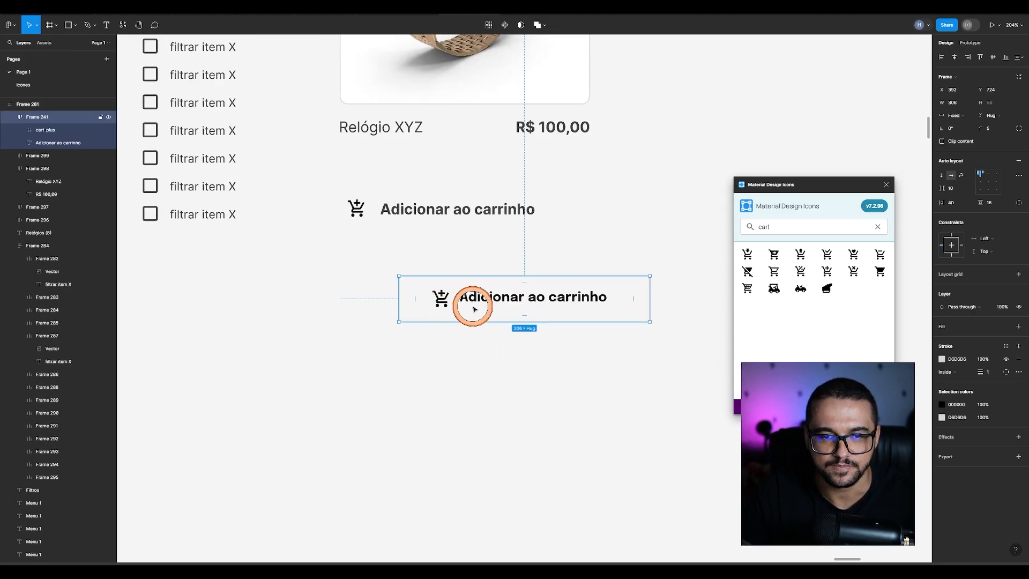
left_click_drag(471, 303, 414, 278)
left_click(437, 381)
scroll(429, 284, "up", 4)
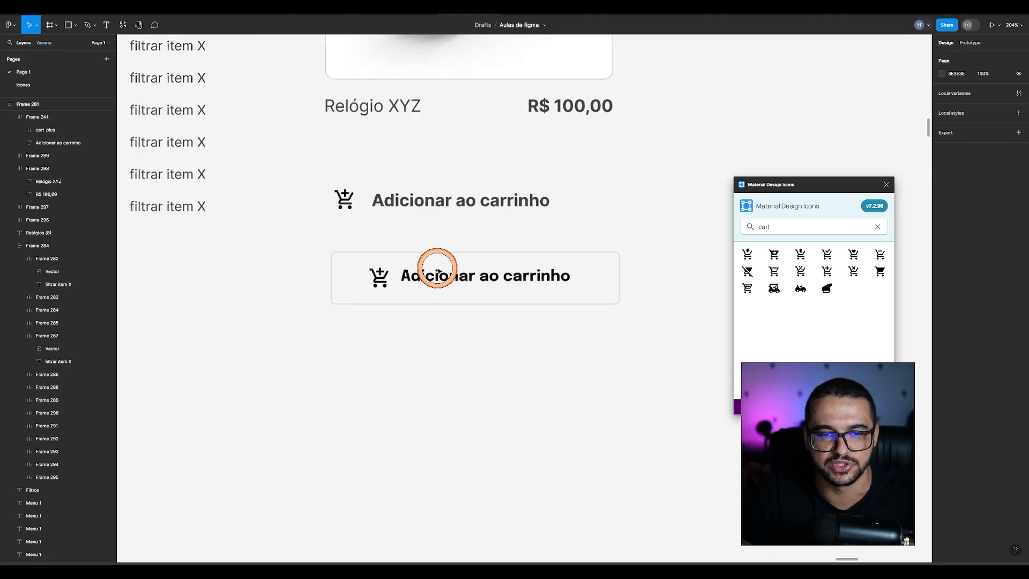
Step: Check the pasted reference button's horizontal and vertical padding, and add a stroke to the new icon-and-label frame
left_click(596, 288)
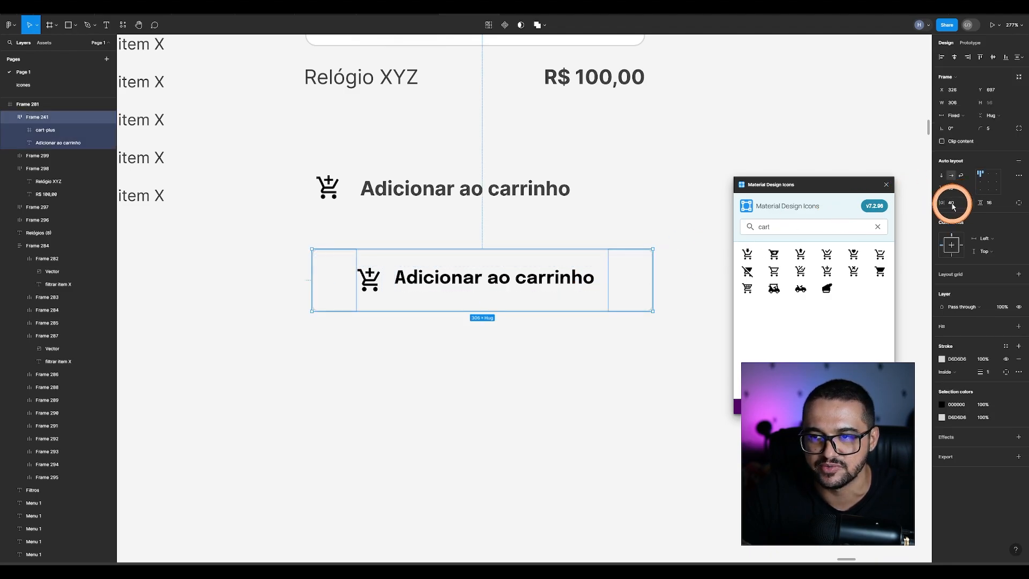
left_click(989, 203)
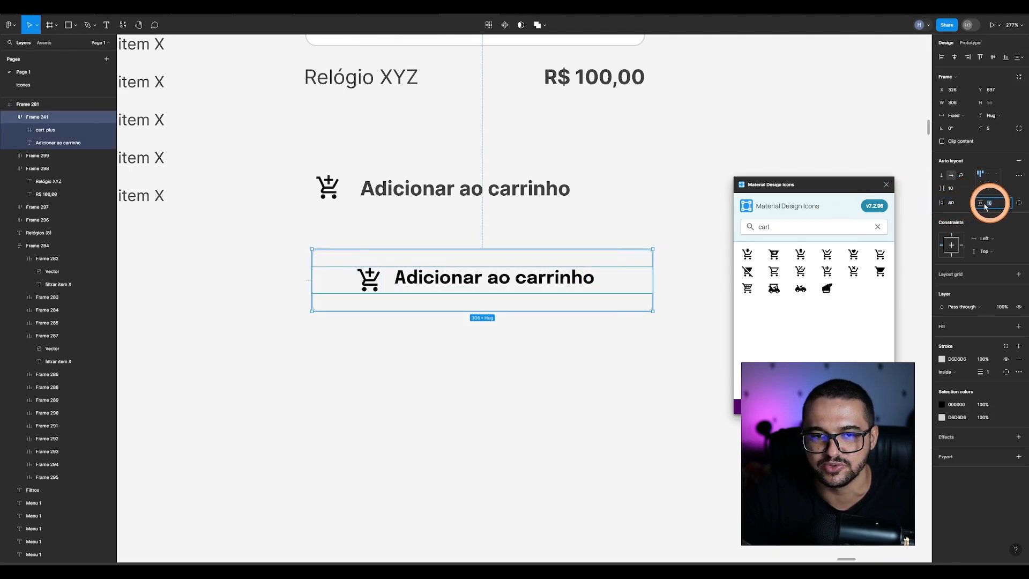
left_click(432, 186)
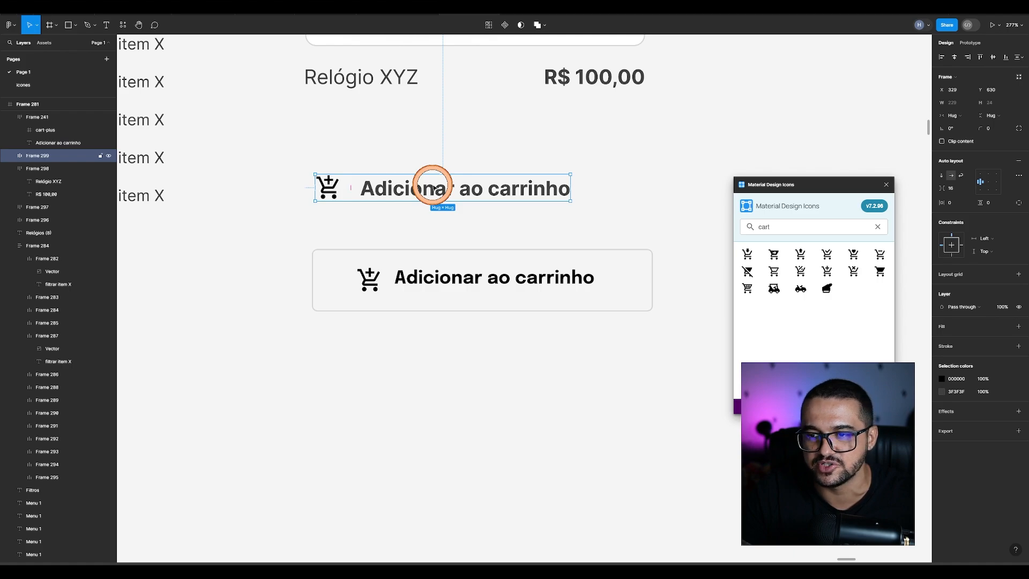
left_click(939, 346)
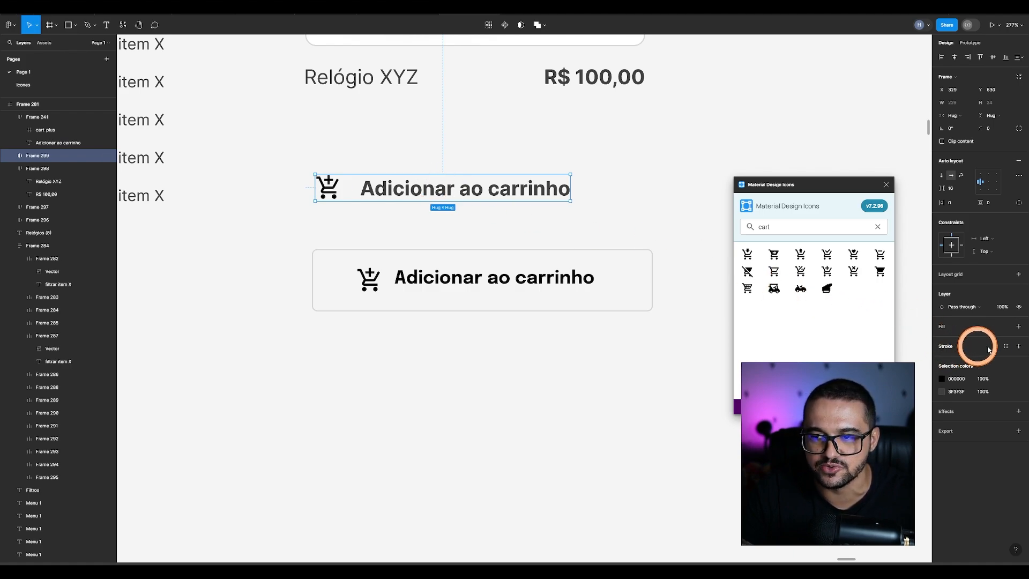
left_click(1019, 346)
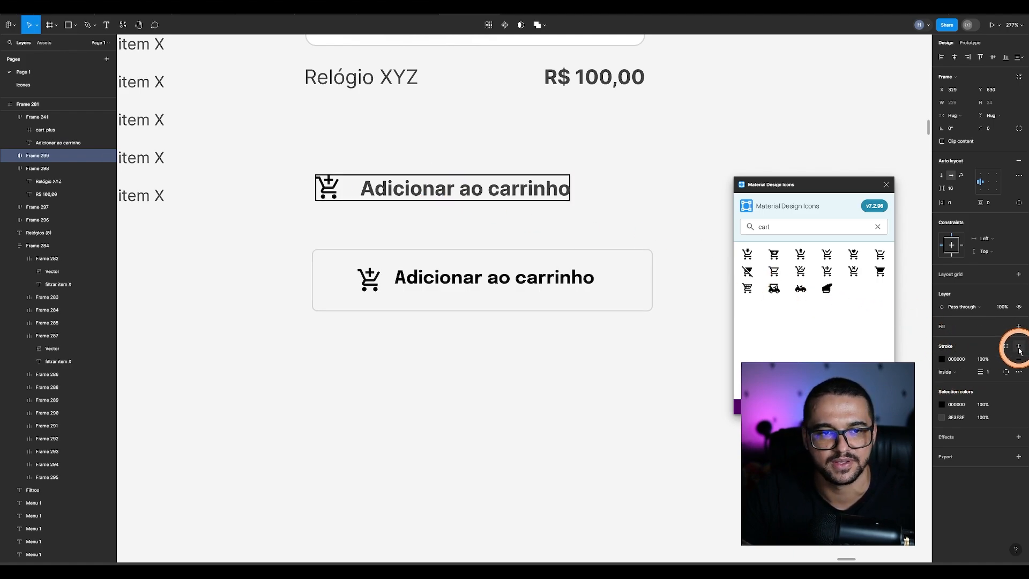
Step: Set the new button frame's horizontal padding to 40 and its vertical padding to 16
left_click(953, 234)
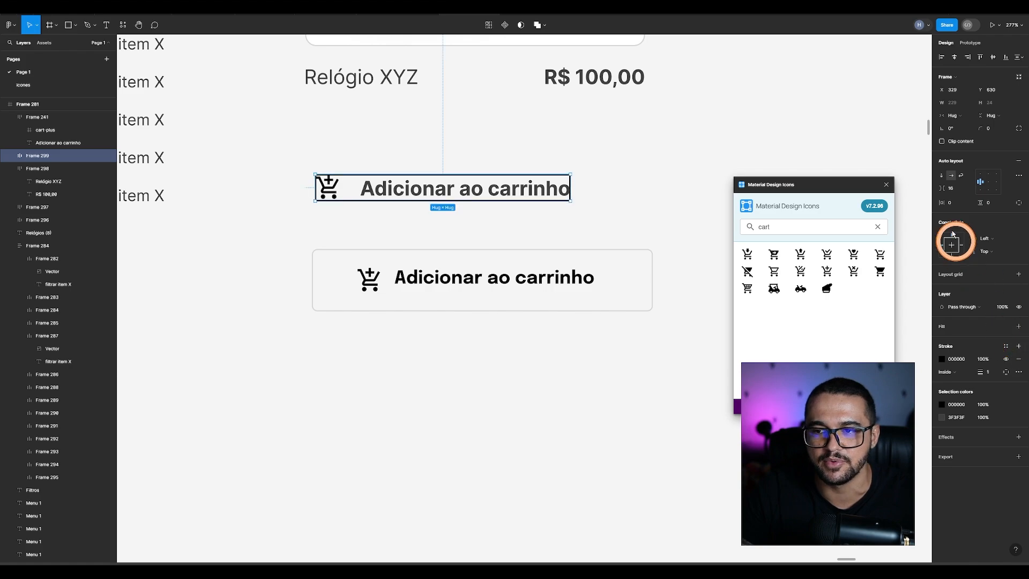
left_click(947, 202)
type("40")
key("Return")
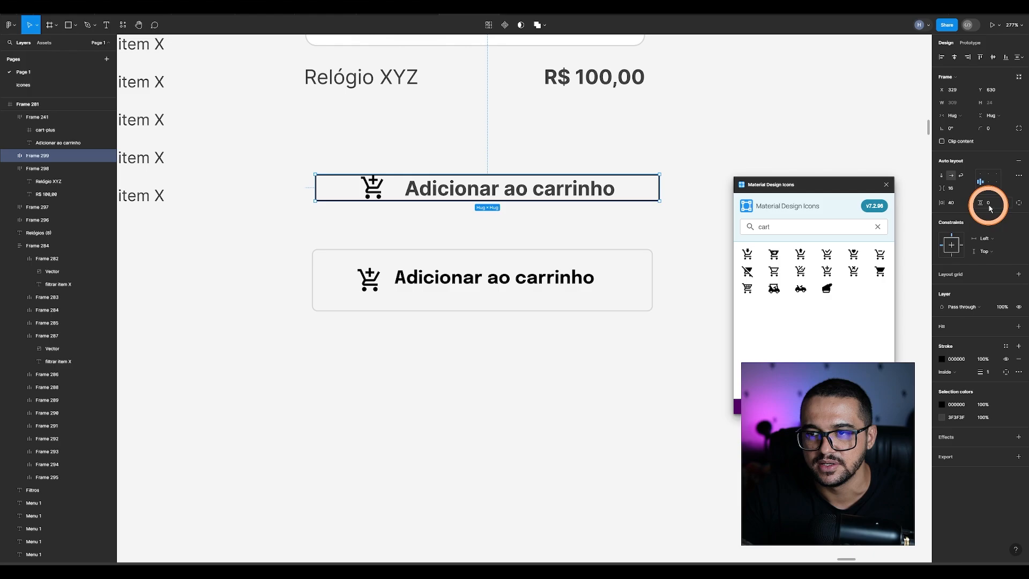
type("16")
key("Return")
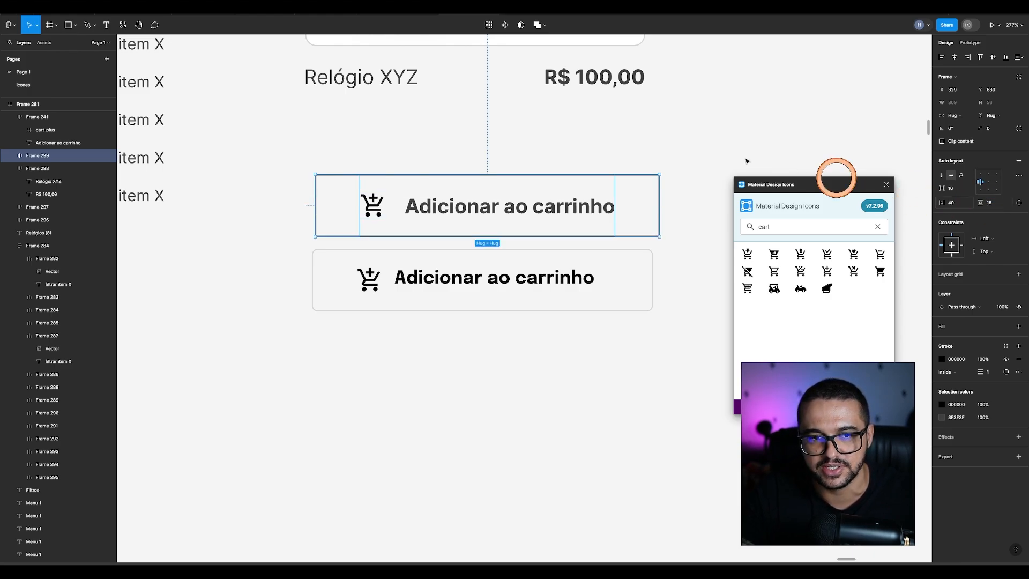
Step: Move the reference button slightly lower and set the new button frame's corner radius to 5
left_click(670, 363)
left_click_drag(486, 264, 489, 290)
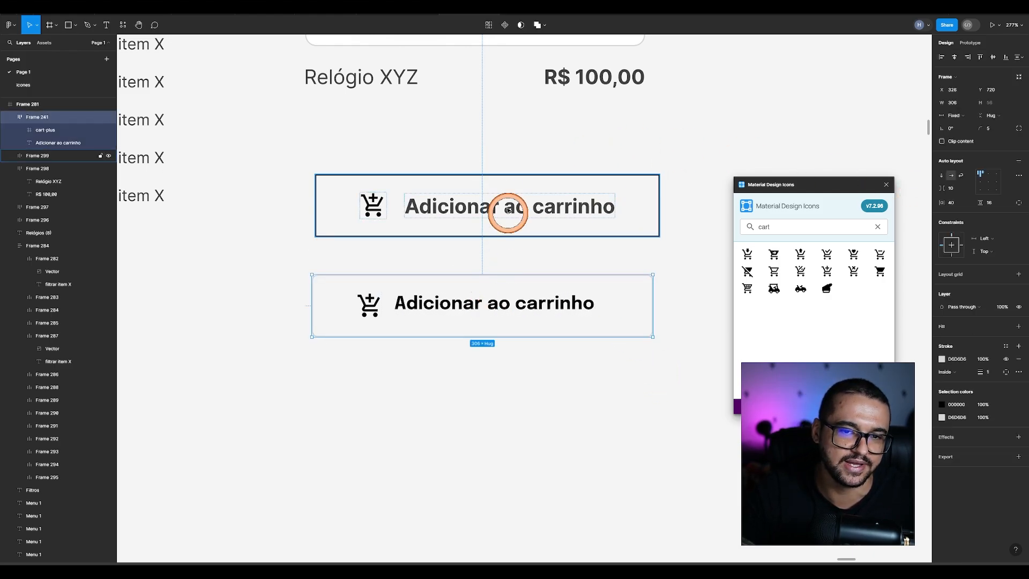
left_click(506, 205)
left_click(351, 298)
left_click(1017, 128)
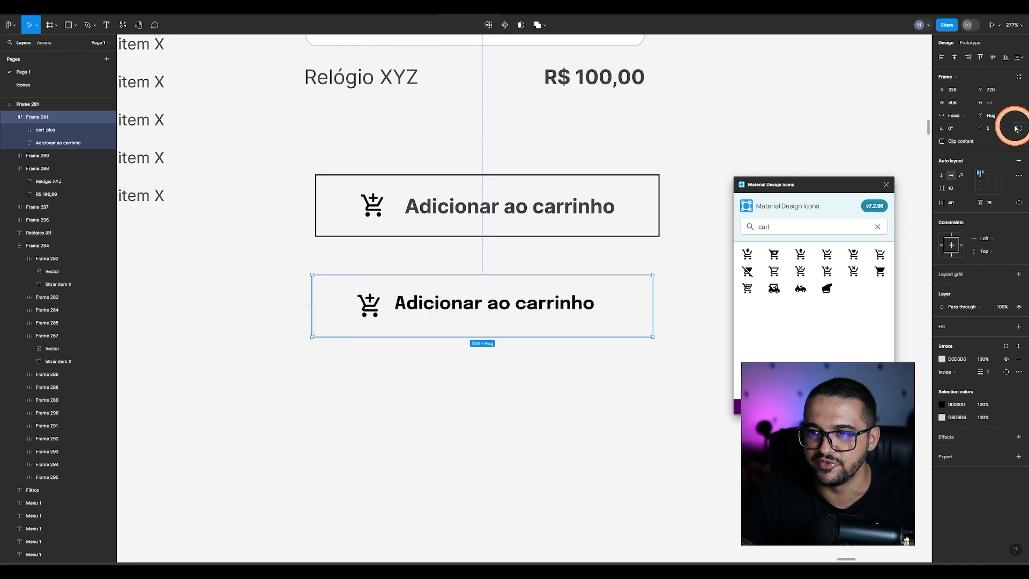
type("5")
left_click(634, 206)
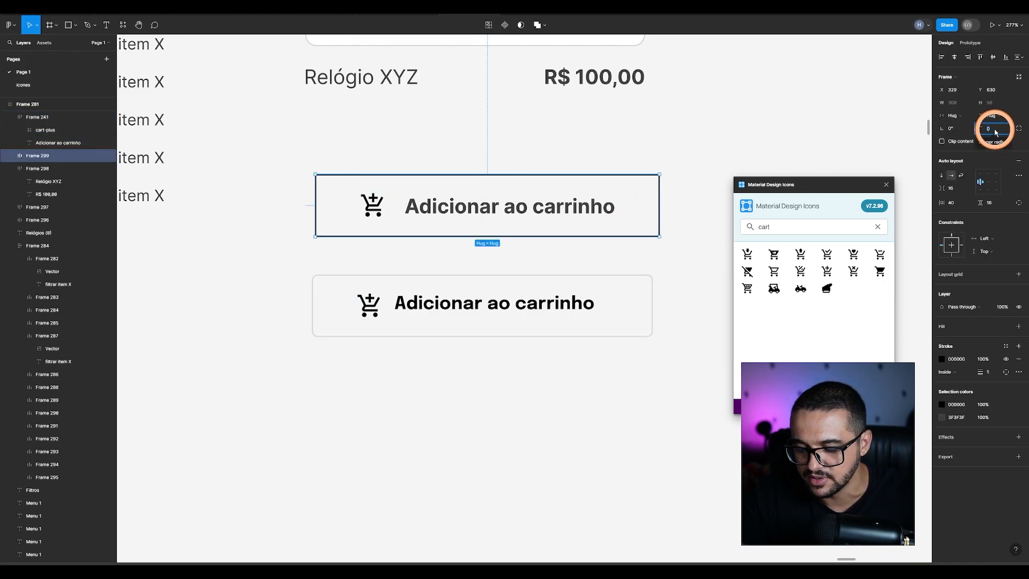
type("5")
left_click(538, 441)
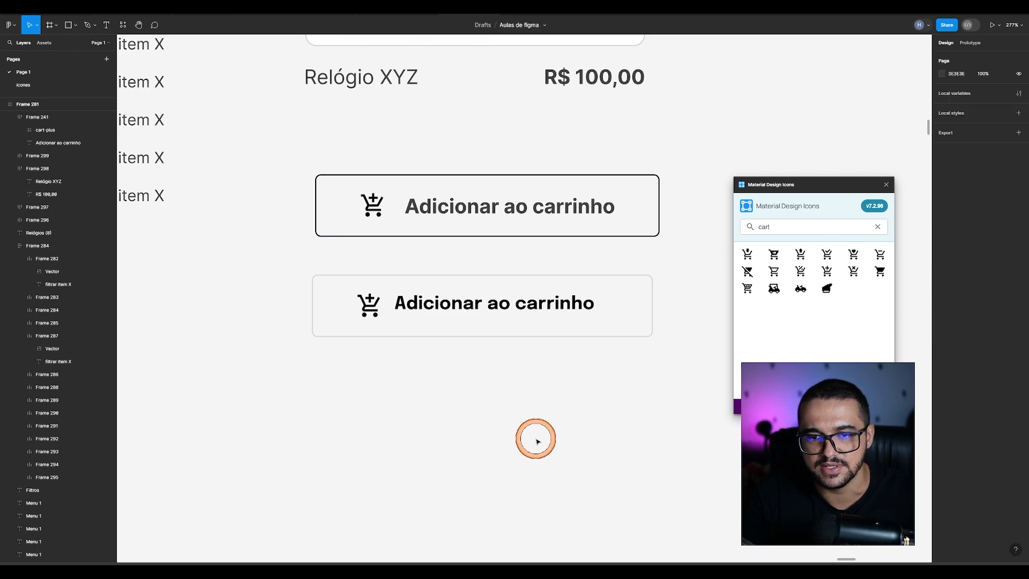
Step: Copy the reference button's border color and apply D6D6D6 to the new button frame's stroke
left_click(400, 284)
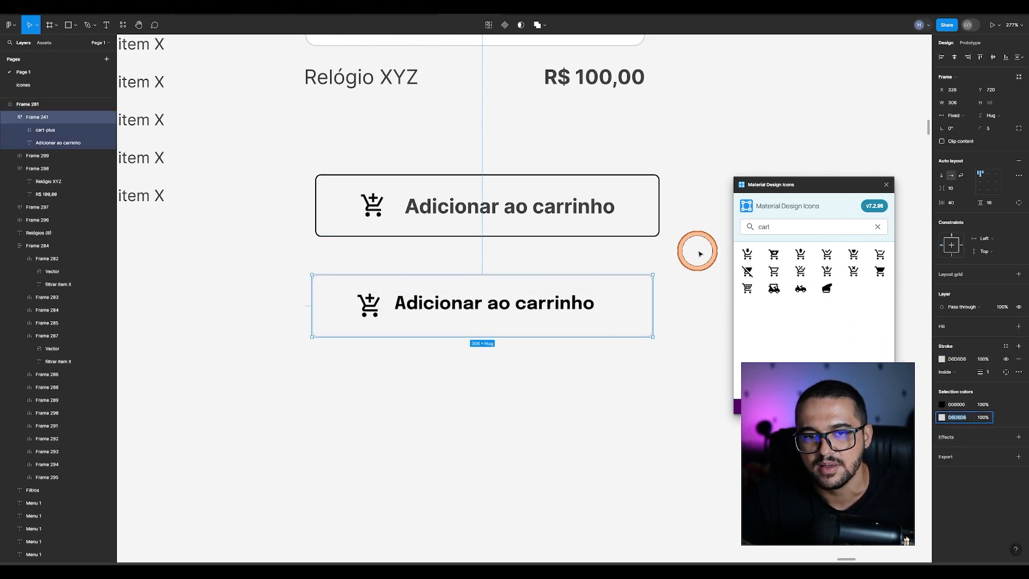
left_click(676, 236)
left_click(653, 225)
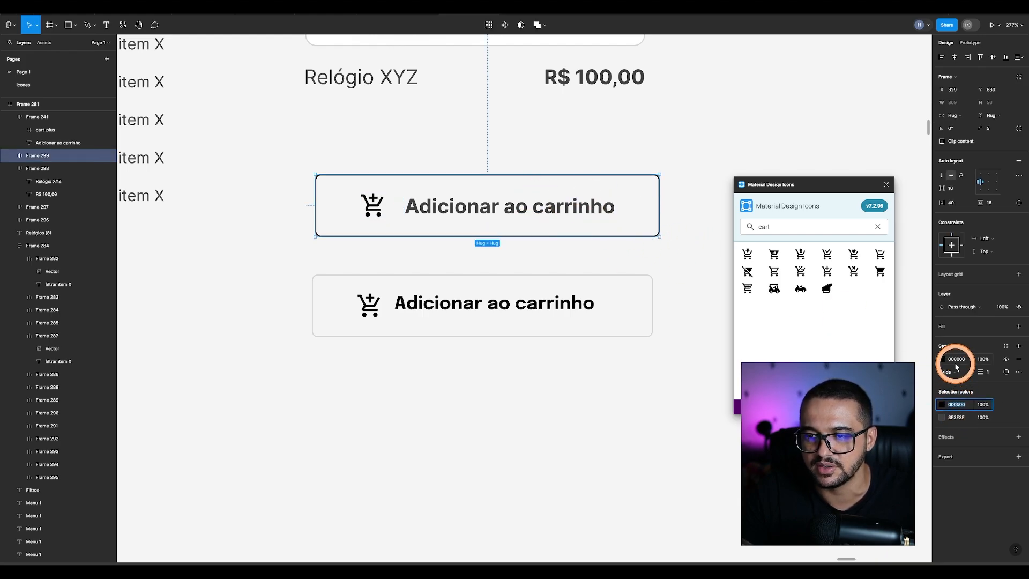
left_click(972, 356)
type("DBDBDB")
left_click(512, 423)
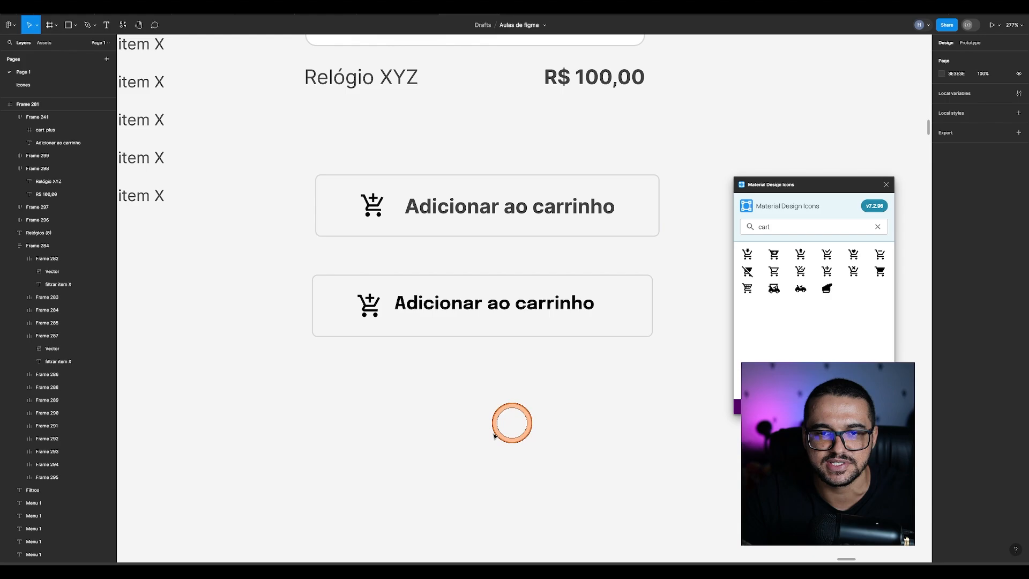
Step: Delete the pasted reference button from Frame 281
left_click_drag(540, 380, 368, 280)
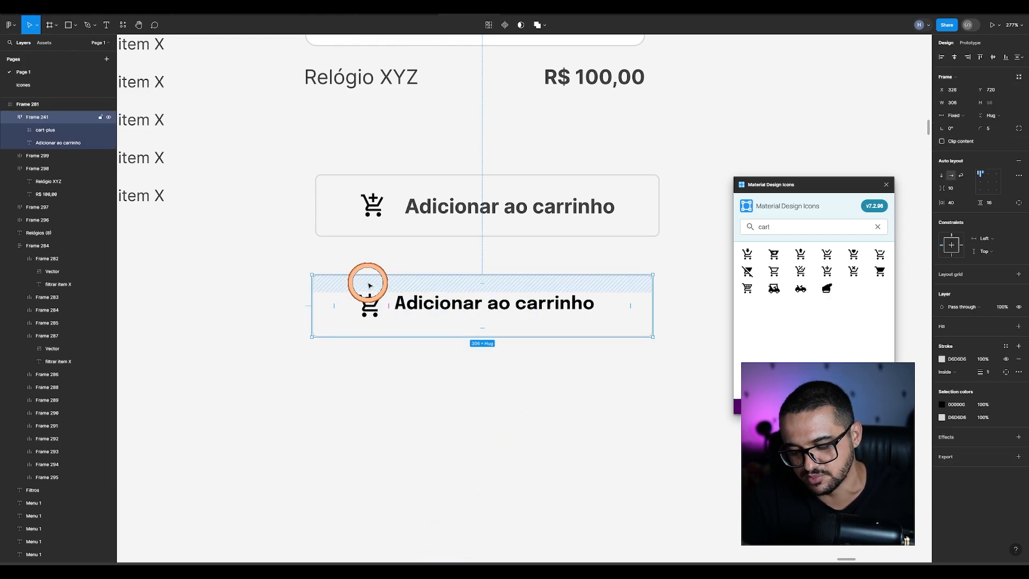
key("Delete")
scroll(447, 303, "down", 3)
scroll(490, 214, "up", 5)
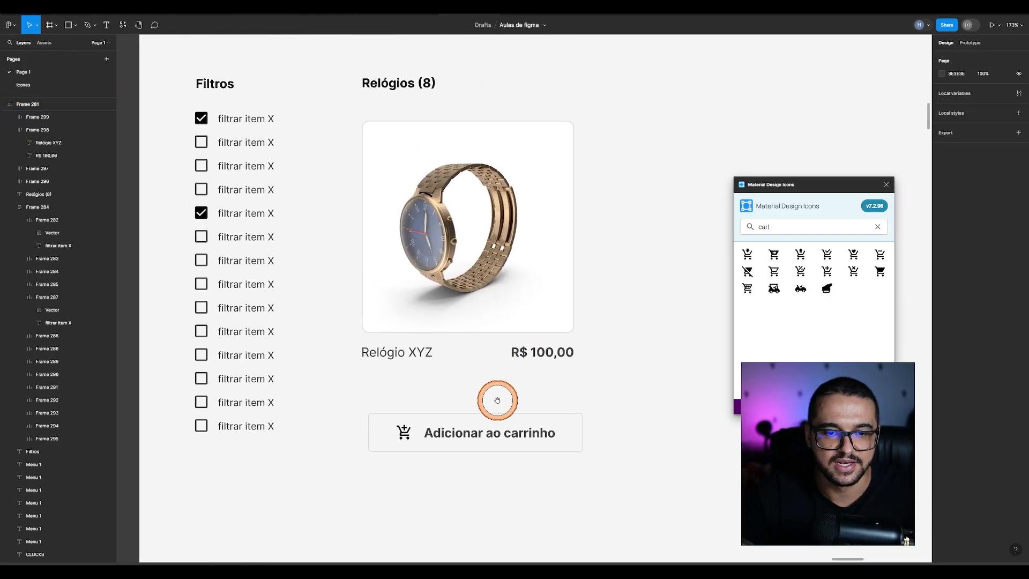
Step: Place the new button beneath the Relógio XYZ and price row at X 320 and nudge it up to Y 573
left_click_drag(498, 415, 488, 380)
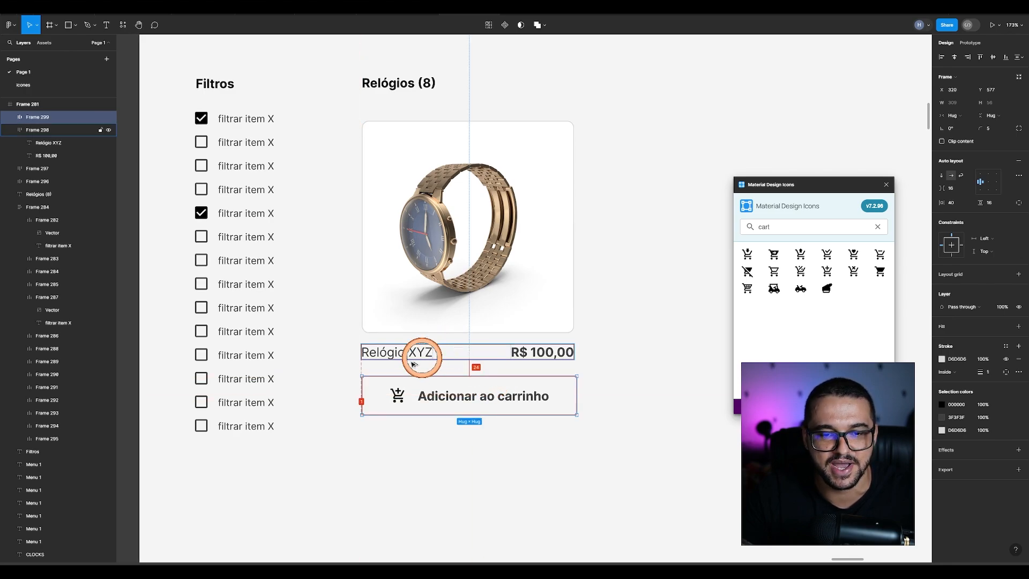
key("Up")
key("Up")
key("Up")
key("Up")
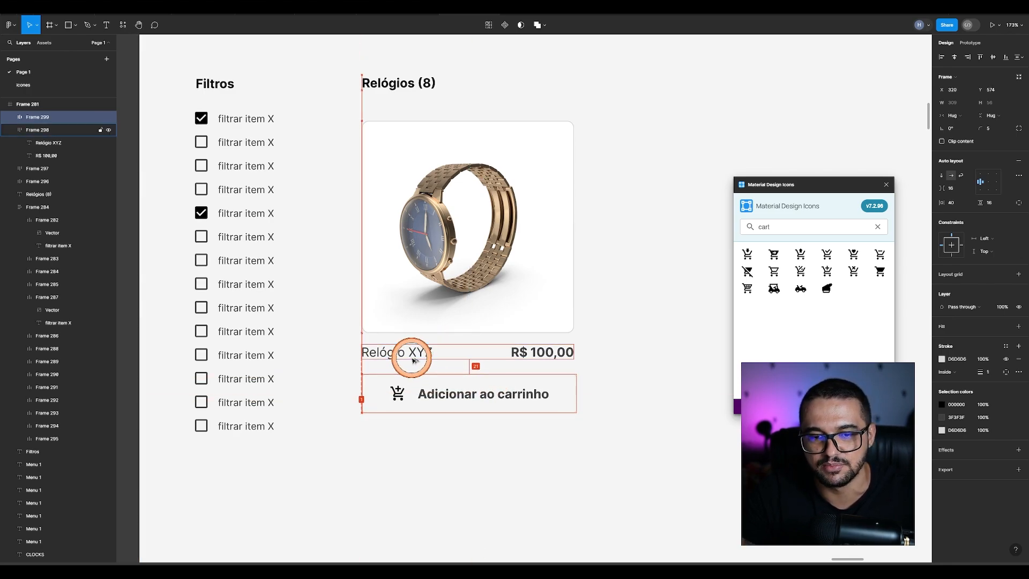
Step: Measure the vertical gap between the name and price row and the add-to-cart button in Frame 1's first card
scroll(402, 364, "down", 1)
scroll(401, 364, "down", 4)
scroll(414, 172, "up", 3)
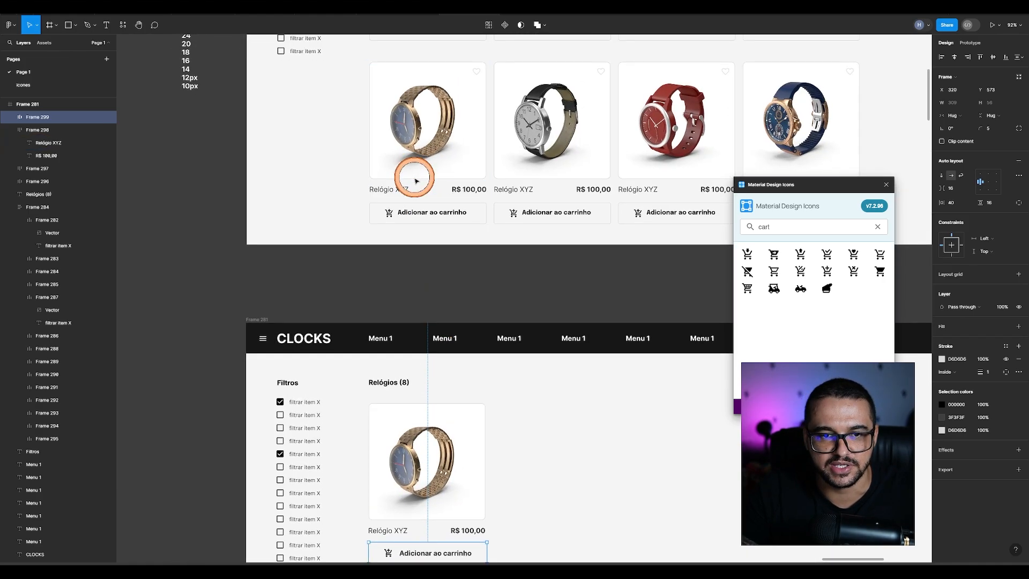
left_click(413, 218)
key("alt")
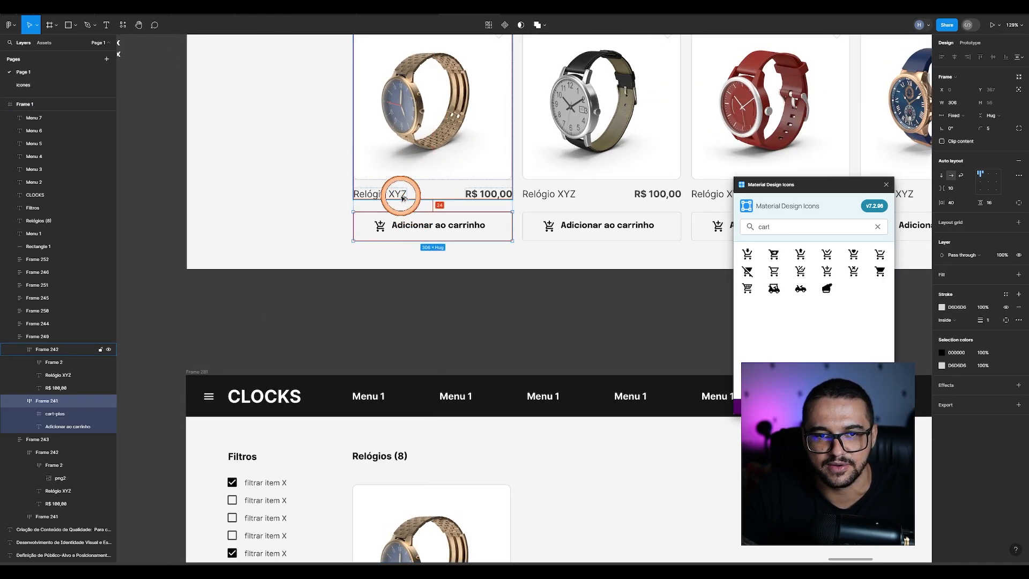
Step: Nudge Frame 281's add-to-cart button down until it sits 24 px below the name and price row
left_click_drag(595, 550, 572, 304)
scroll(285, 403, "down", 1)
scroll(284, 403, "up", 3)
left_click(402, 397)
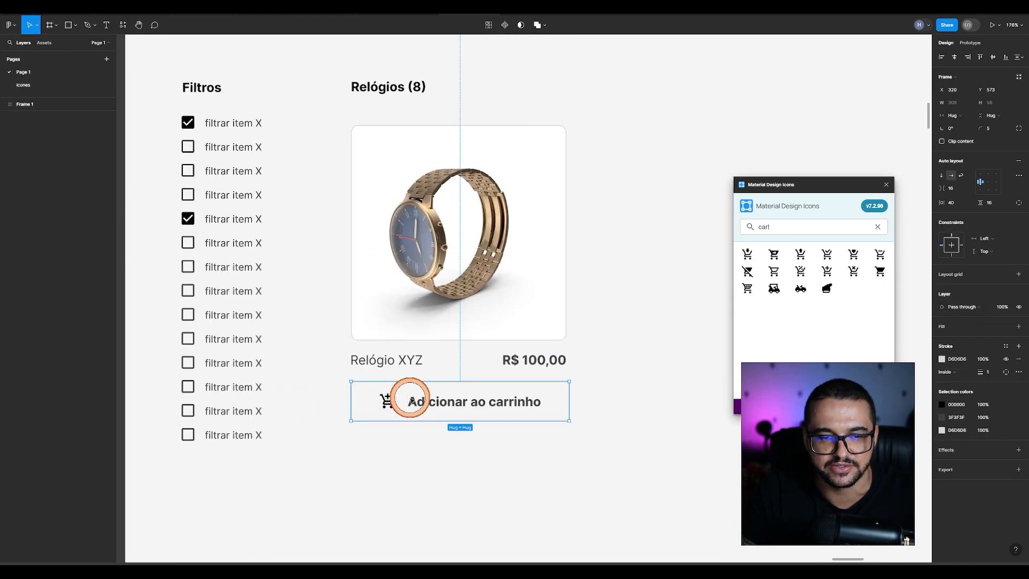
key("Down")
key("Down")
key("Down")
key("Down")
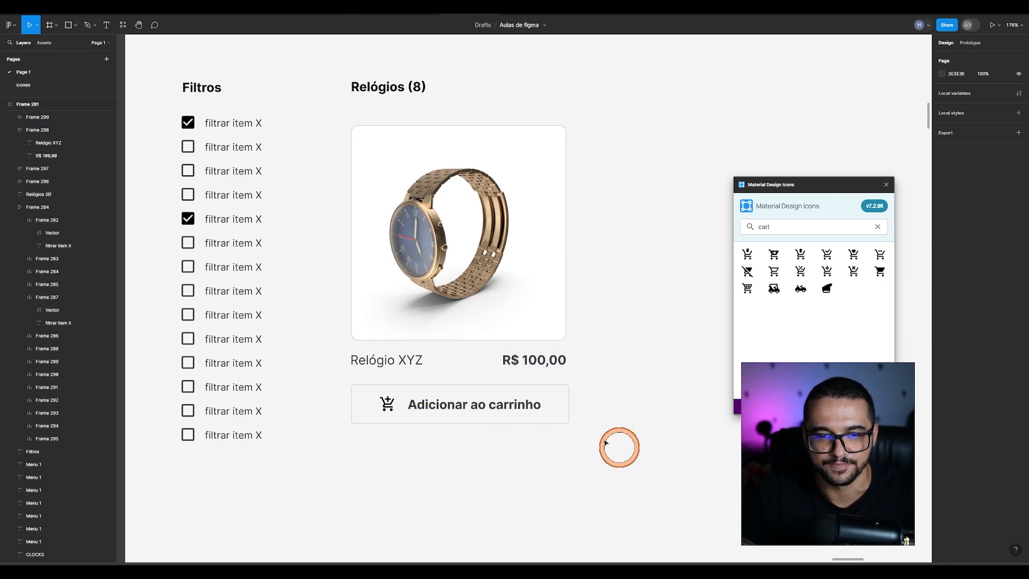
Step: Select the watch image, the name and price row and the add-to-cart button, and align them by their horizontal centers
left_click_drag(602, 477, 390, 200)
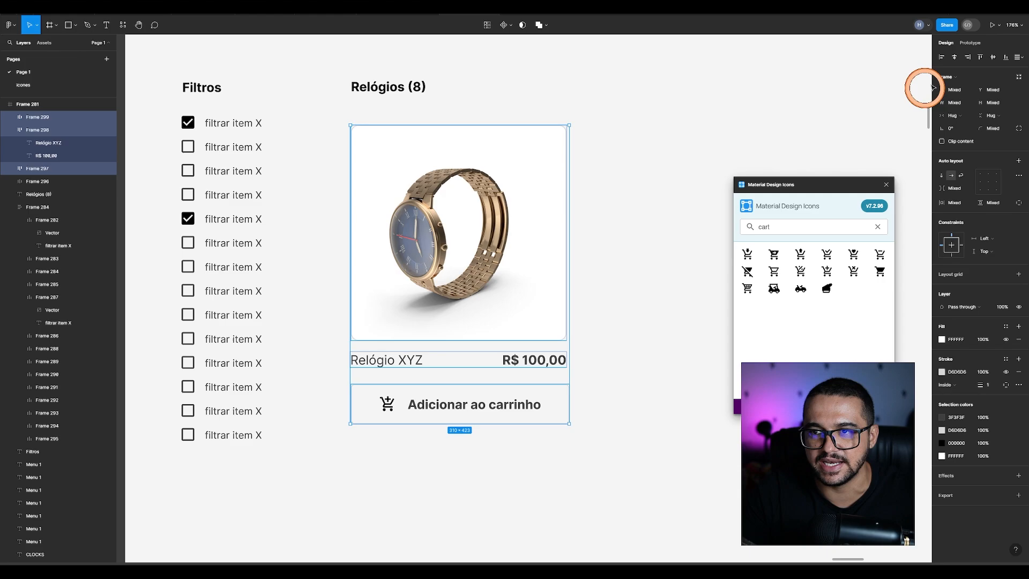
left_click(955, 58)
left_click(507, 357)
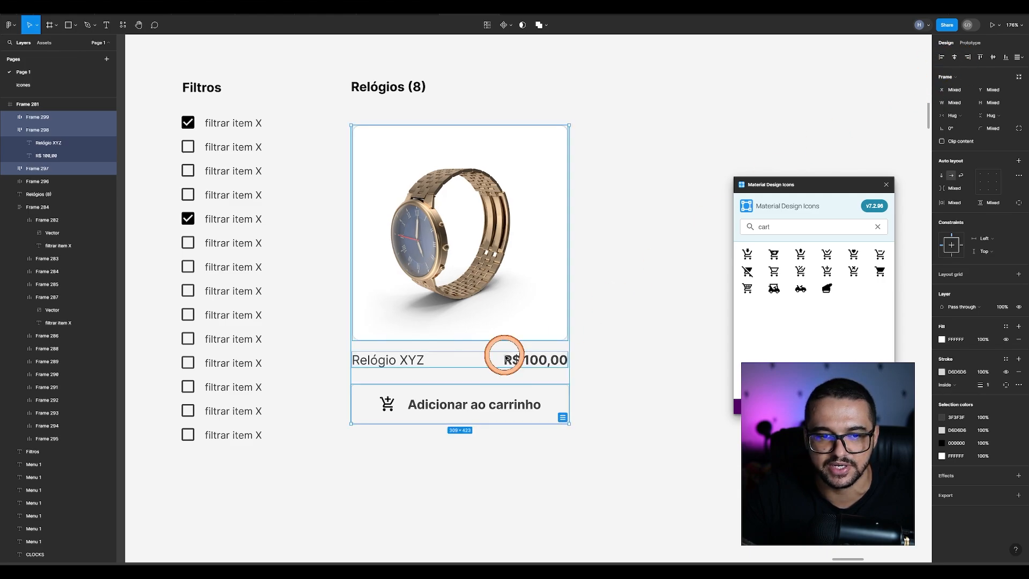
Step: Show the layout grids and nudge the three selected card elements left against the edge of the grid column
scroll(400, 381, "up", 5)
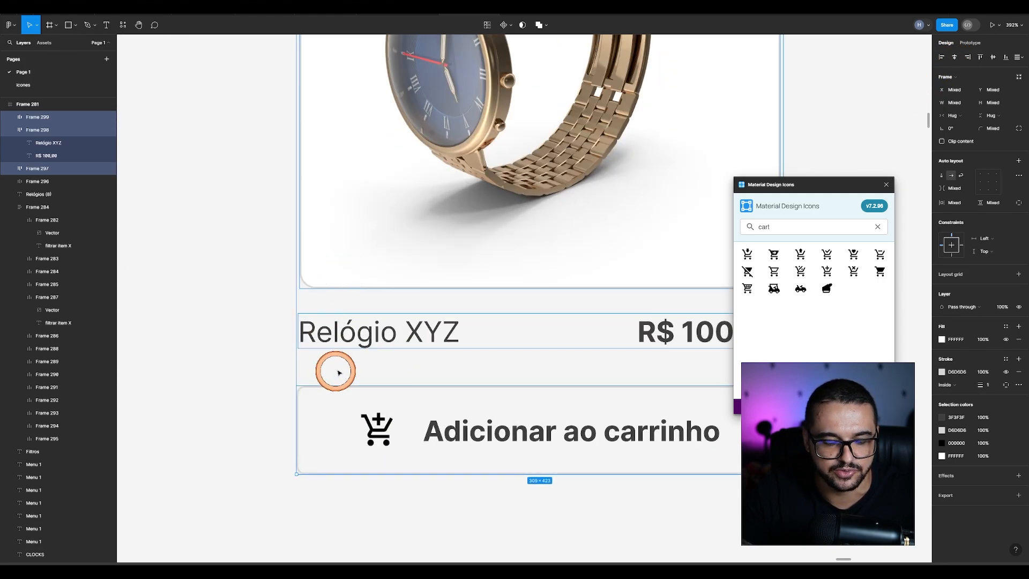
key("shift+g")
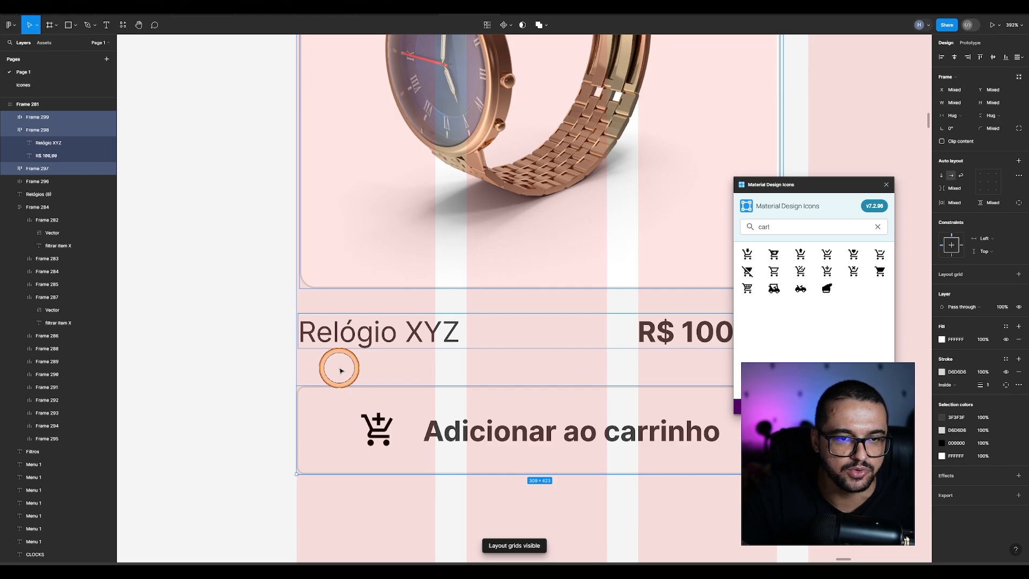
key("Left")
key("Left")
key("Left")
key("Right")
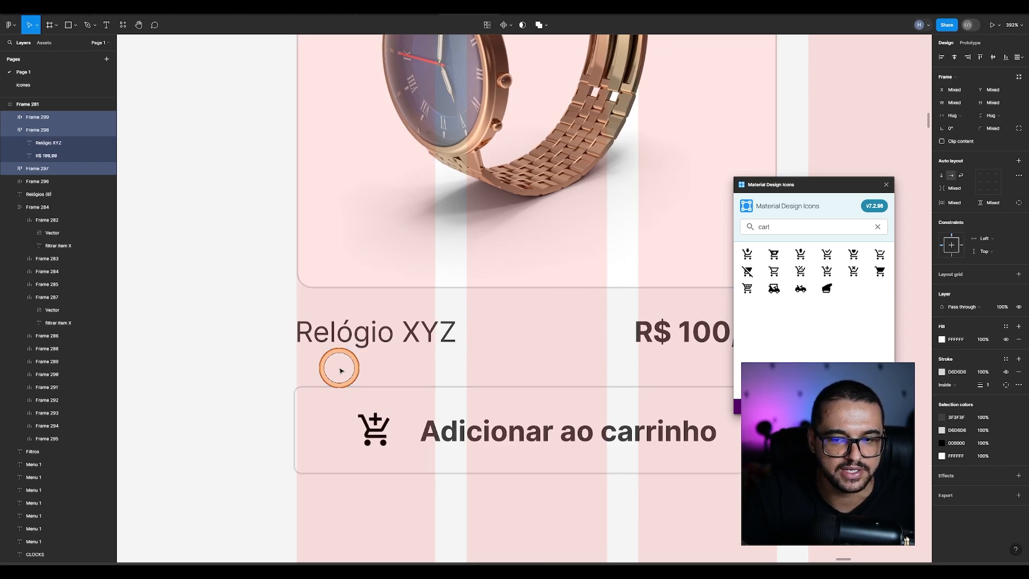
Step: Examine how the right edge of the add-to-cart button lines up with the layout grid column
left_click(338, 445)
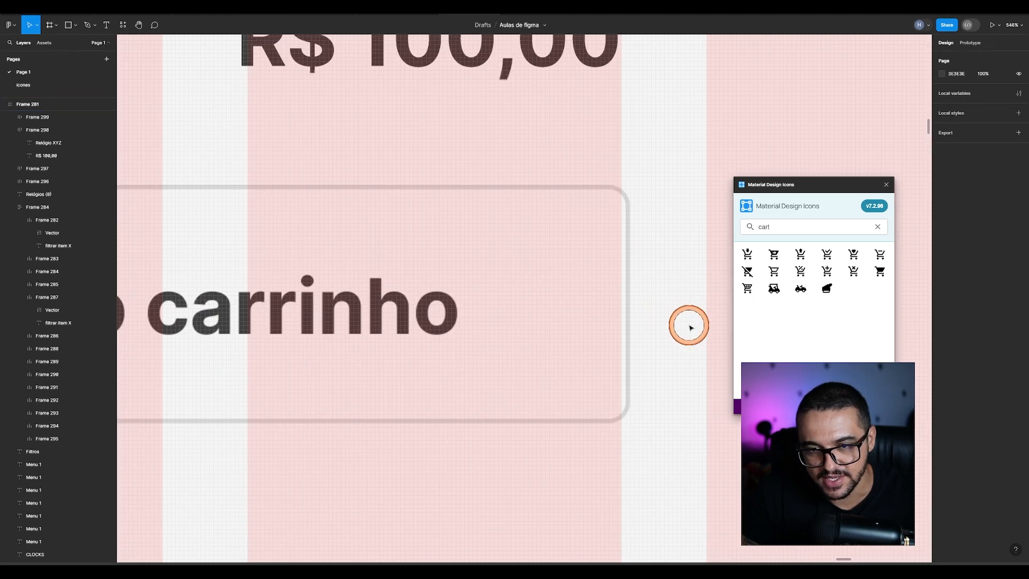
scroll(688, 325, "up", 4)
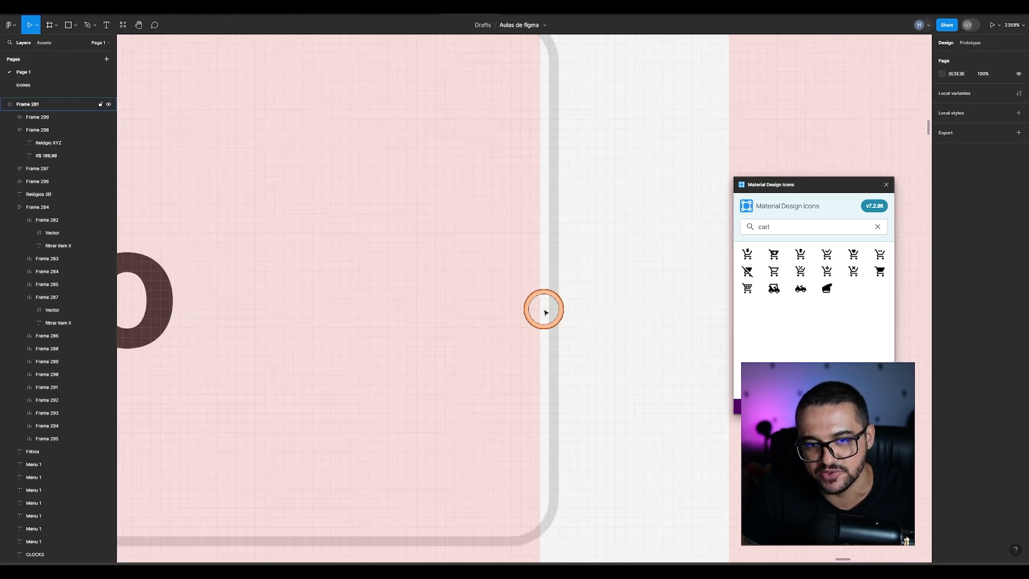
scroll(590, 354, "down", 5)
scroll(594, 343, "up", 5)
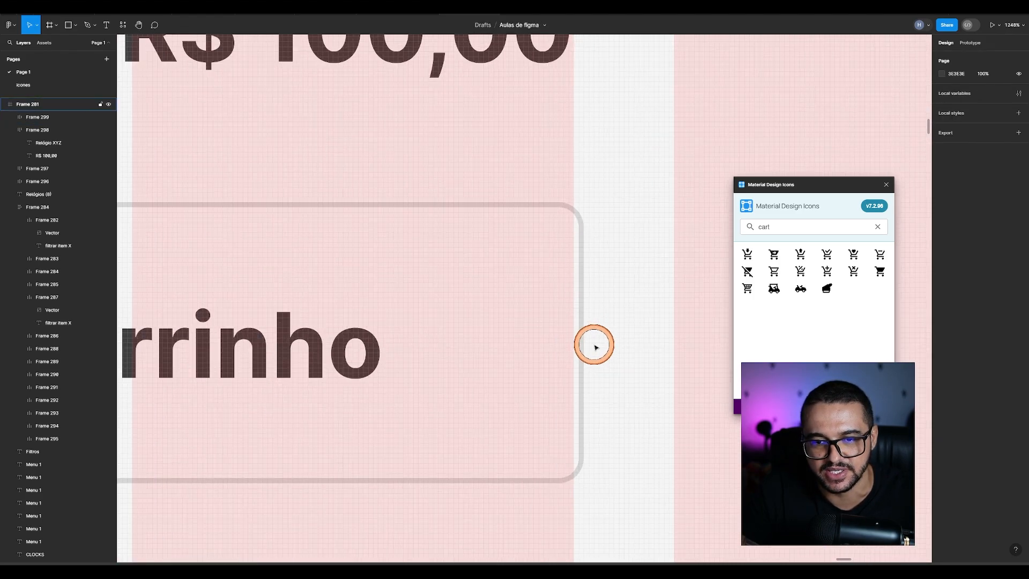
Step: Set the horizontal padding of Frame 281's add-to-cart button to 38
scroll(659, 319, "down", 5)
left_click_drag(430, 421, 885, 402)
left_click_drag(132, 386, 368, 363)
scroll(328, 332, "down", 3)
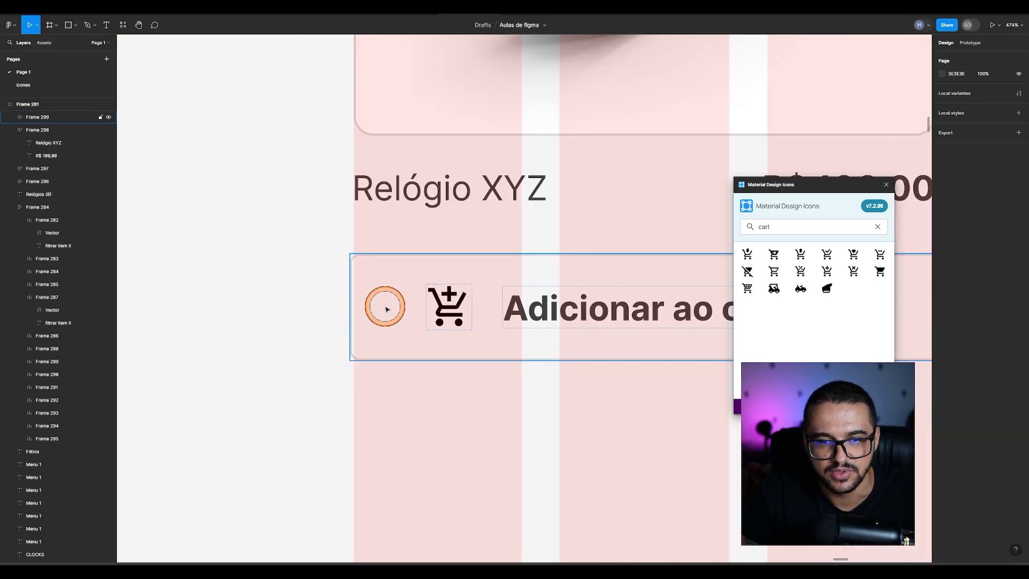
left_click(387, 309)
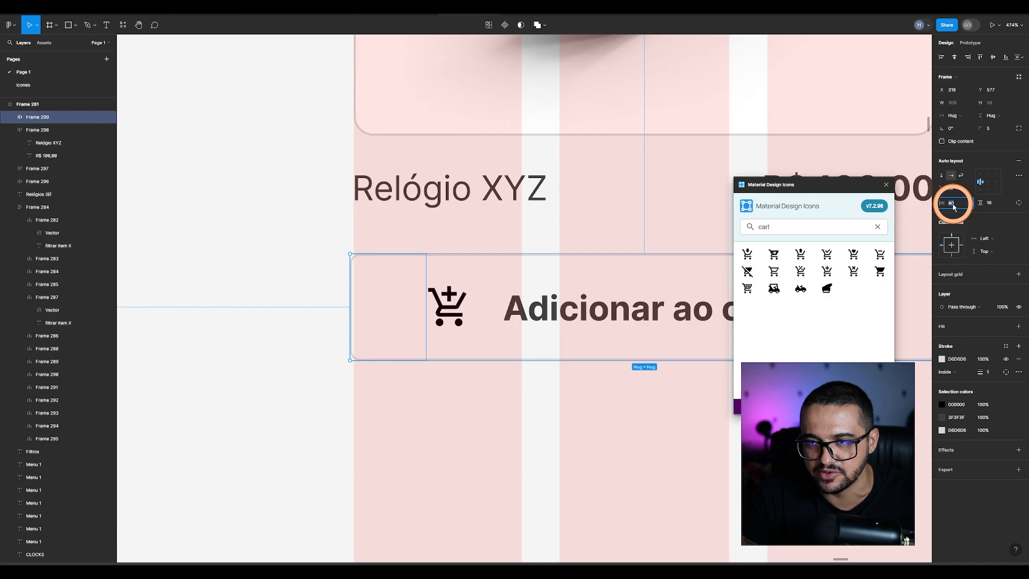
type("38")
key("Return")
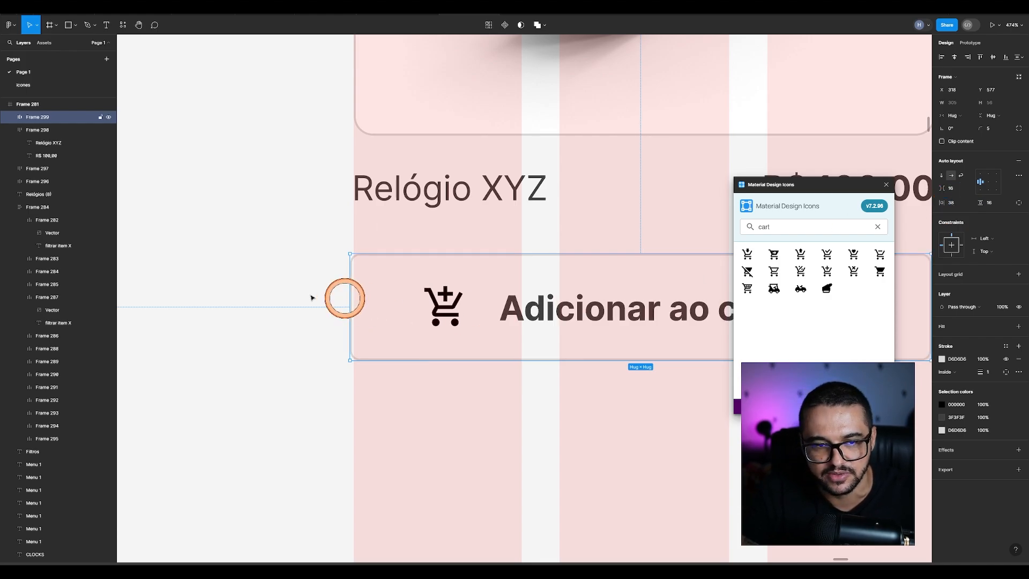
Step: Shift the add-to-cart button right to the edge of the first grid column and check its opposite edge against the grid
scroll(343, 281, "up", 3)
left_click_drag(381, 269, 392, 271)
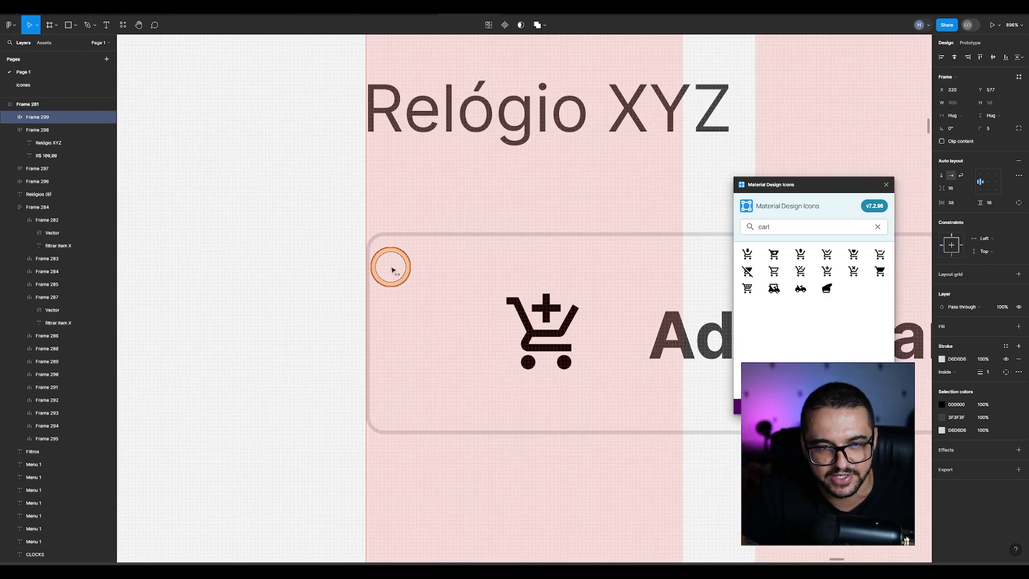
scroll(393, 270, "right", 10)
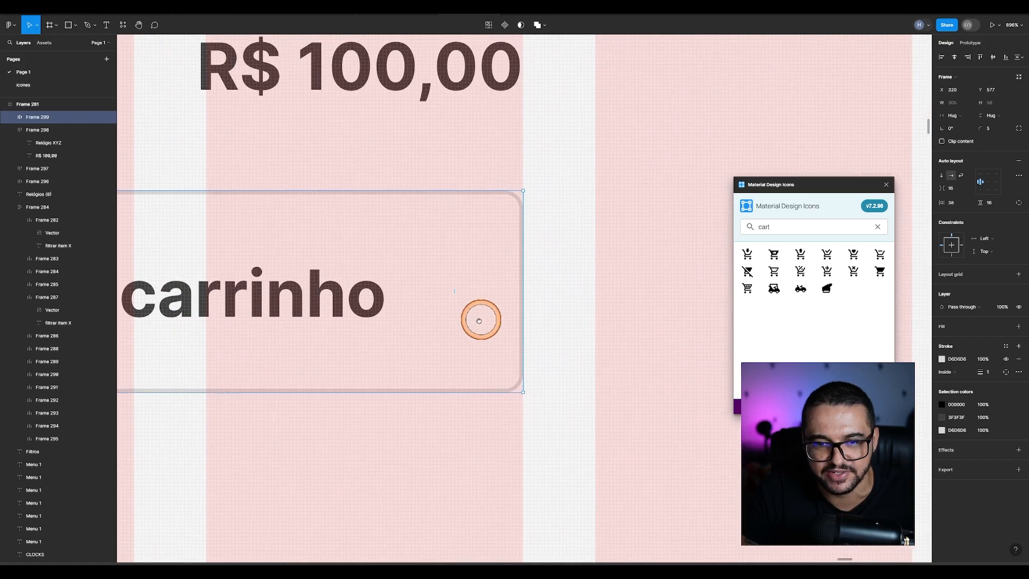
scroll(594, 356, "down", 4)
left_click(466, 449)
scroll(464, 448, "left", 4)
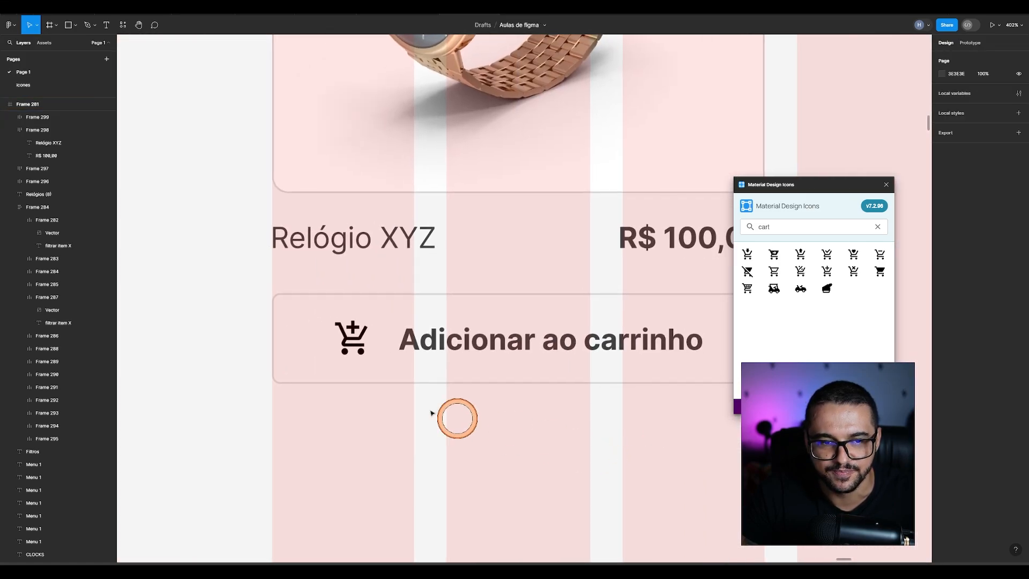
Step: Try combining the watch image, the name and price row and the add-to-cart button into a single auto layout
scroll(416, 404, "down", 3)
left_click_drag(485, 432, 405, 520)
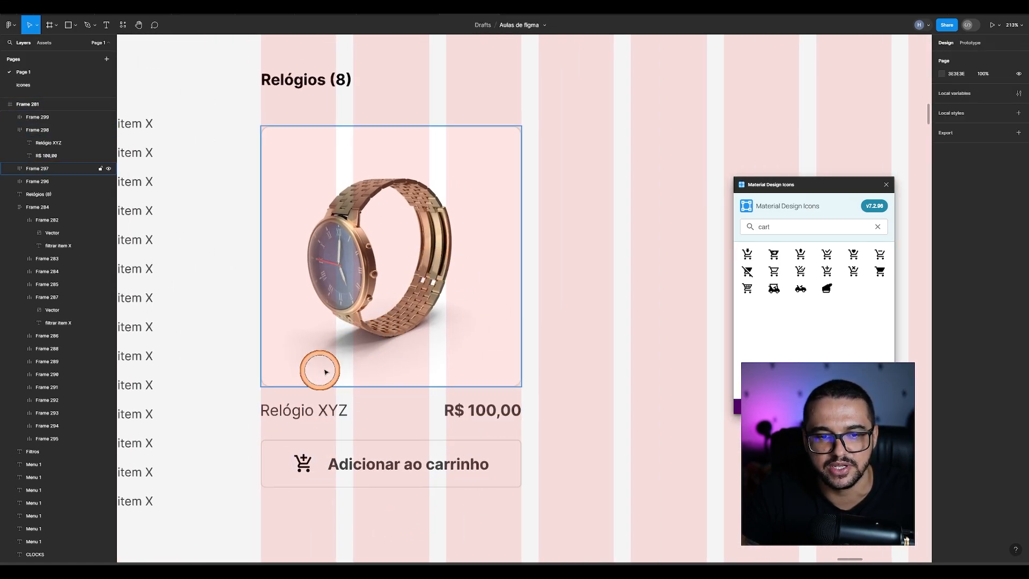
scroll(489, 266, "down", 2)
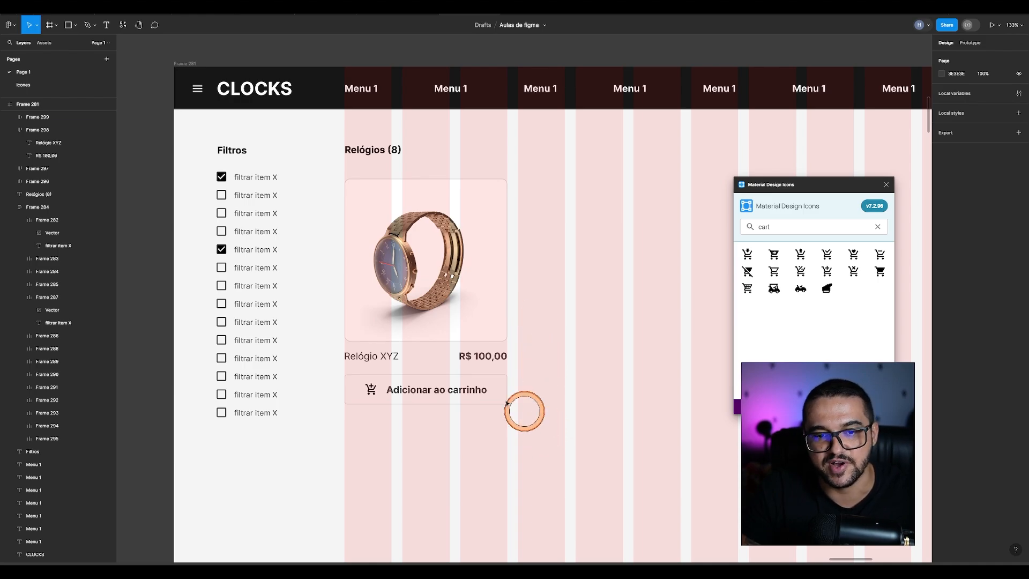
left_click_drag(566, 441, 350, 182)
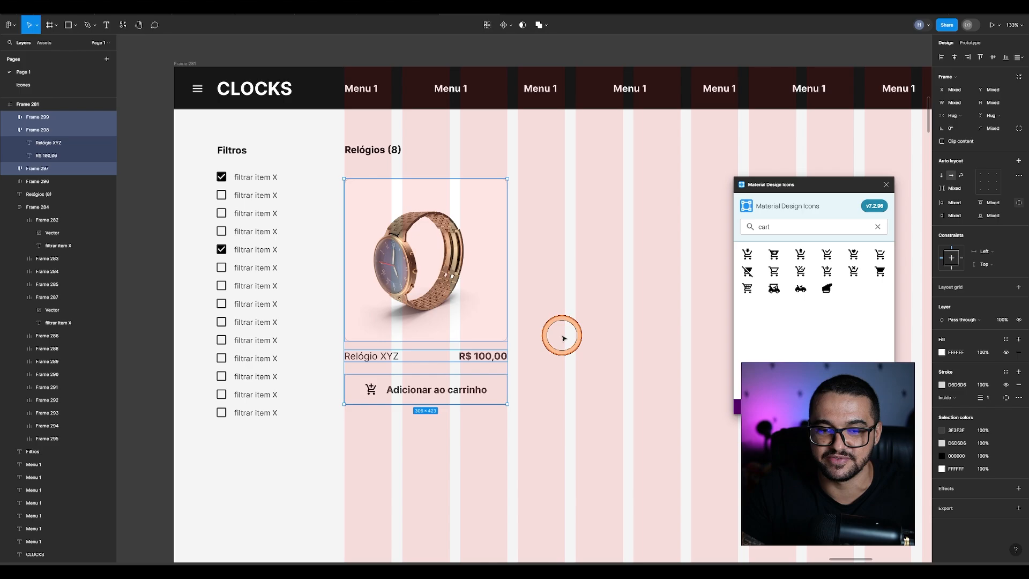
scroll(568, 335, "down", 3)
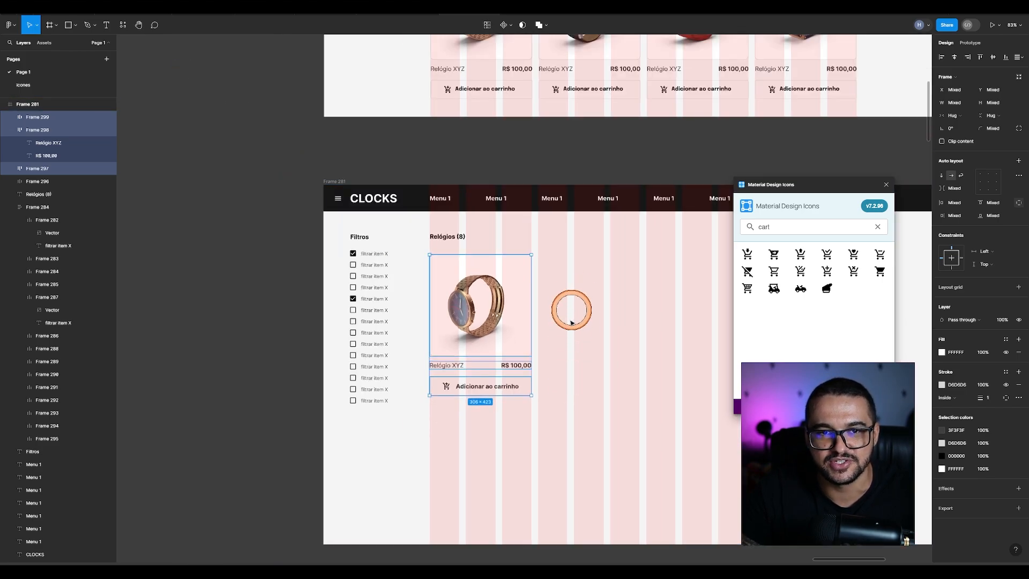
scroll(571, 322, "up", 5)
scroll(562, 356, "down", 3)
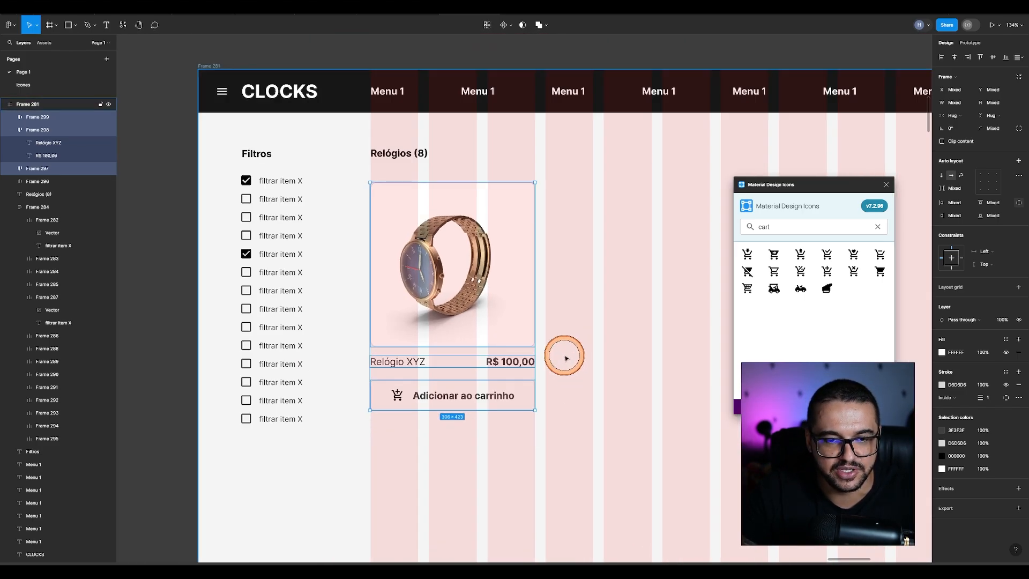
key("shift+a")
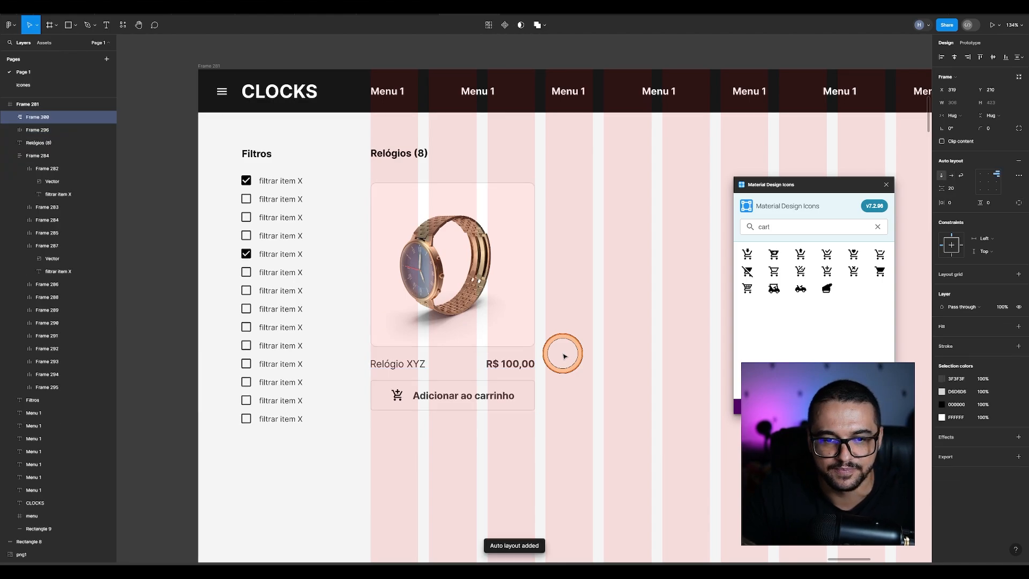
scroll(429, 370, "up", 3)
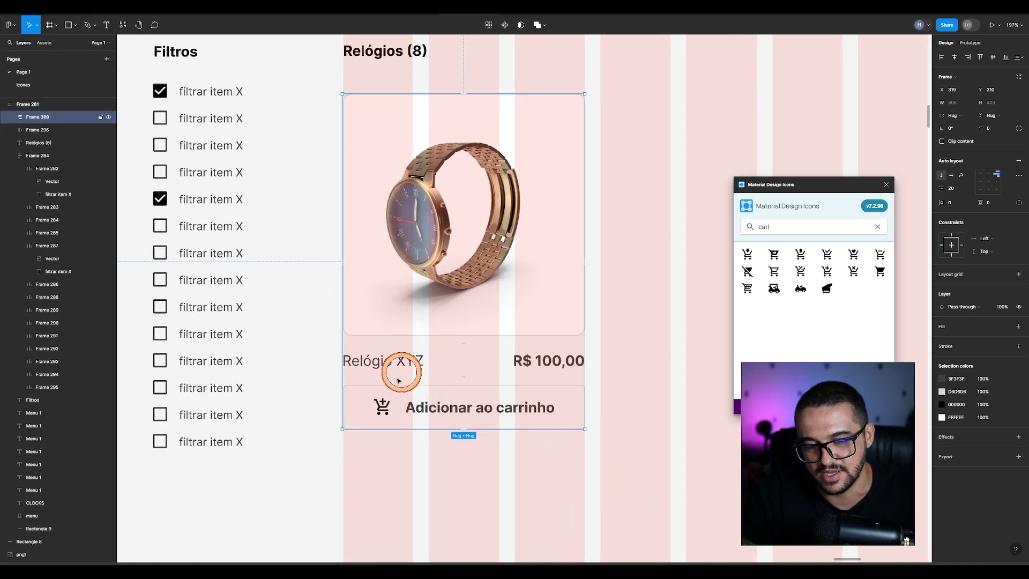
scroll(470, 378, "up", 1)
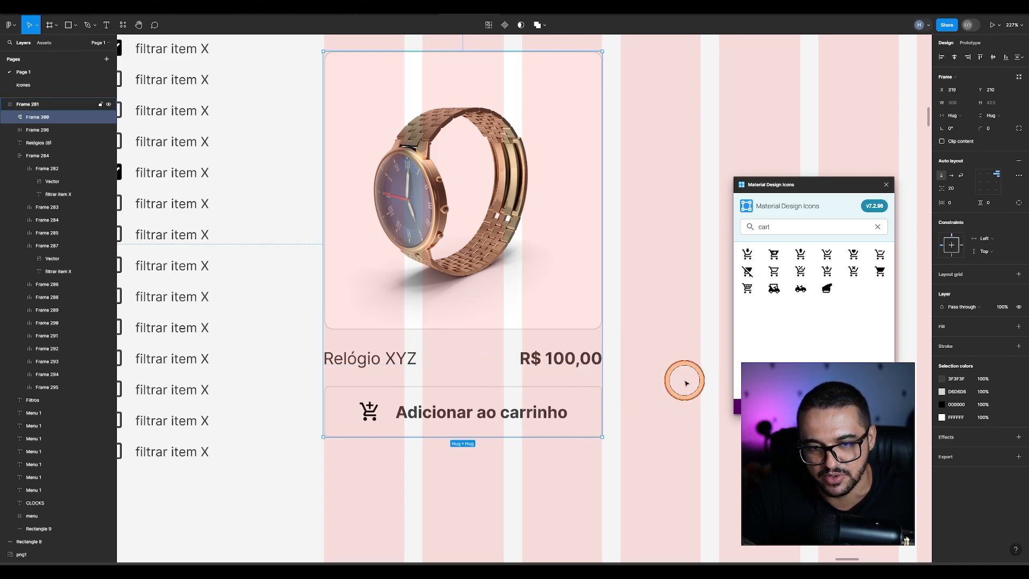
key("ctrl+shift+g")
Step: Hide the layout grids and wrap the watch image and the name and price row in their own auto layout
left_click(557, 353)
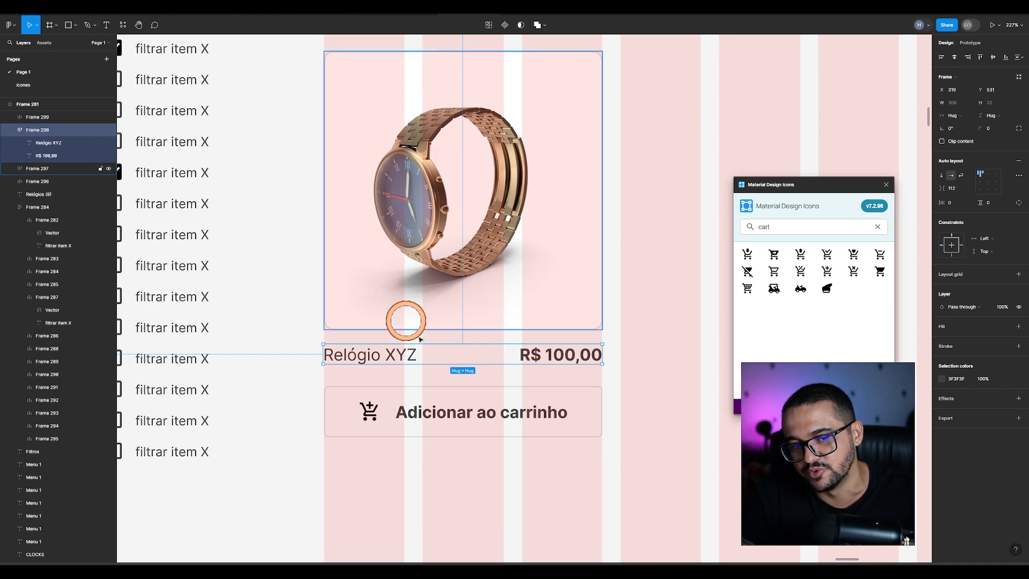
scroll(479, 284, "down", 2)
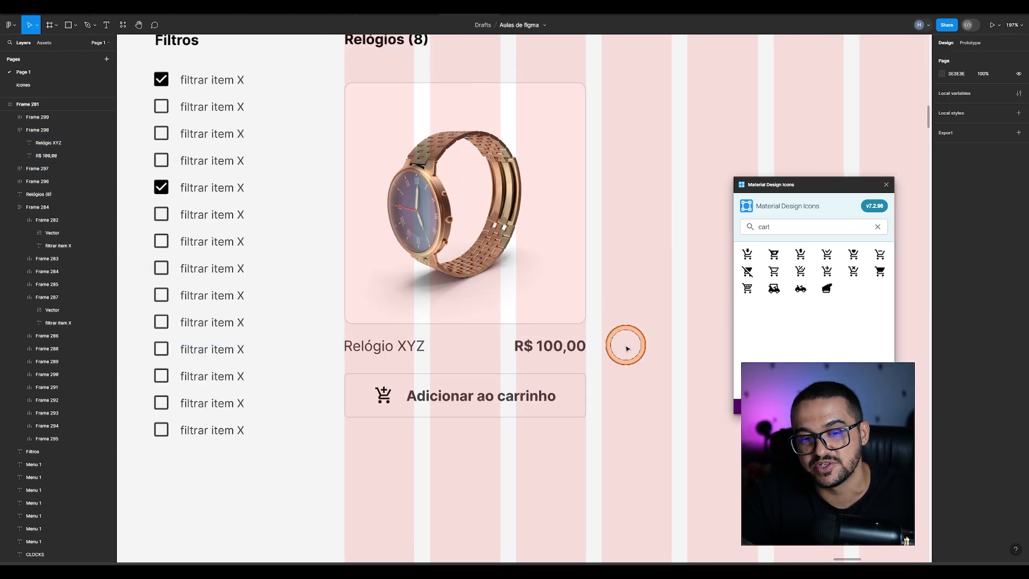
left_click_drag(621, 356, 346, 105)
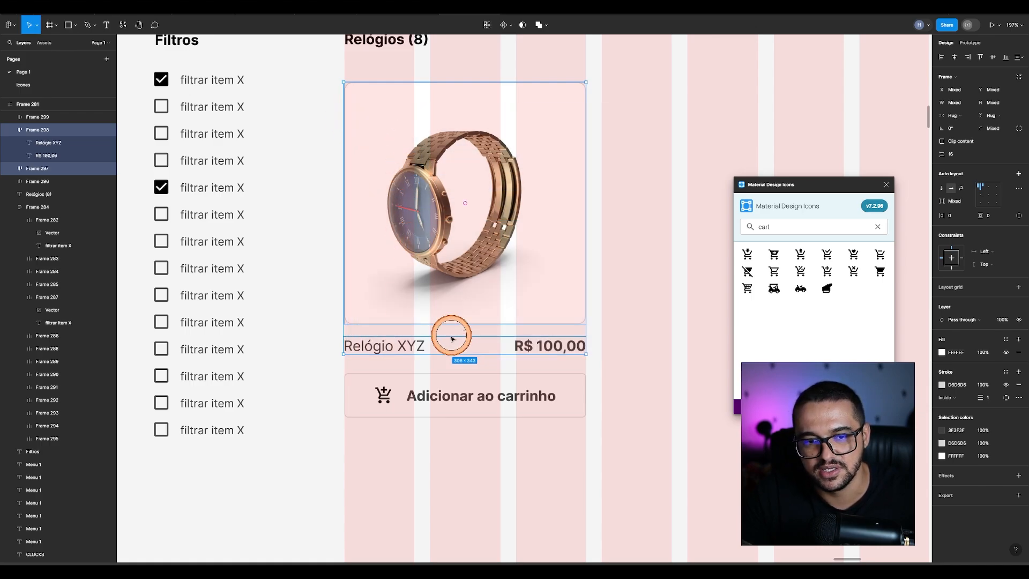
key("ctrl+shift+4")
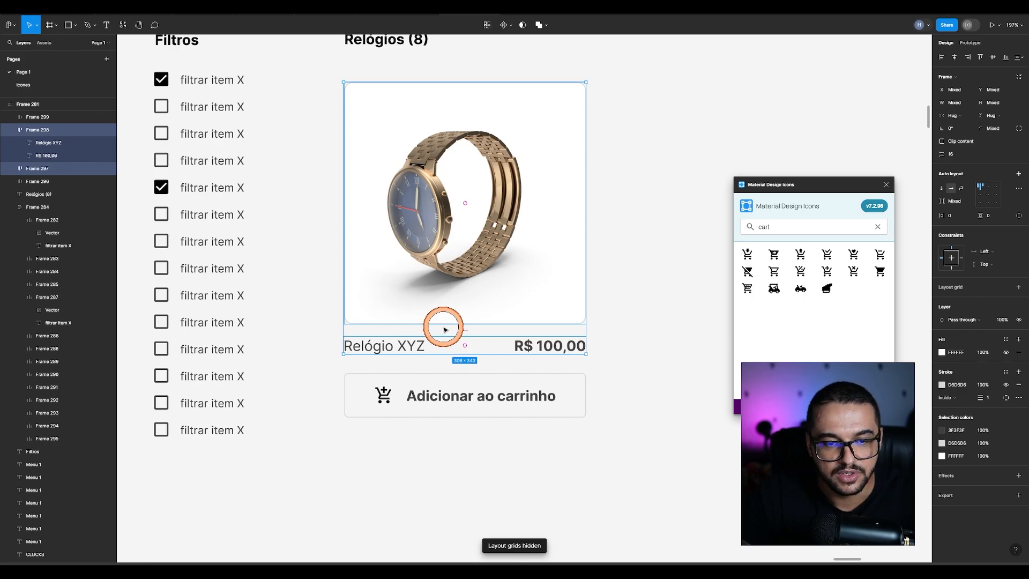
key("shift+a")
left_click(638, 306)
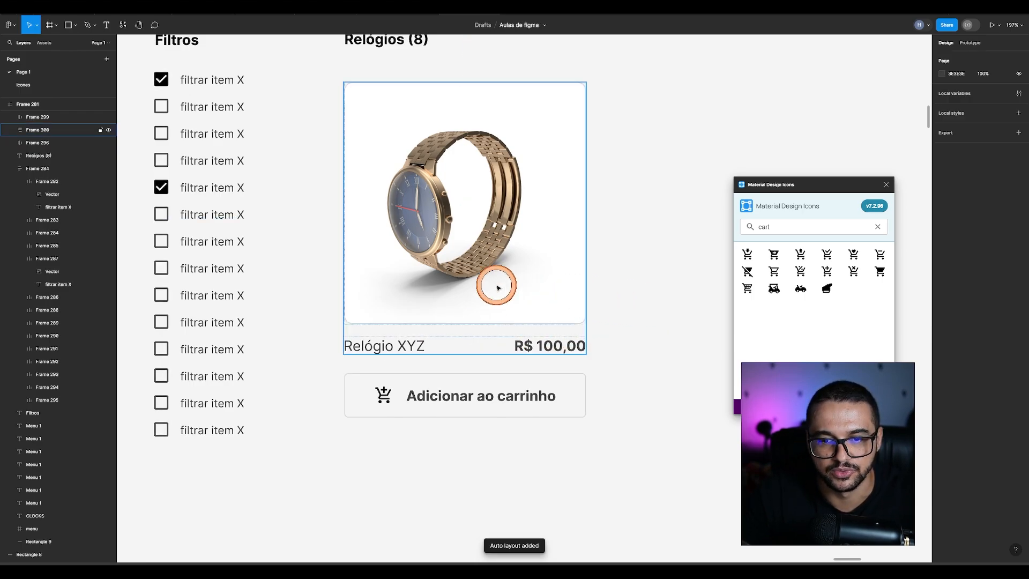
Step: Combine the image and name-price frame with the add-to-cart button in an outer vertical auto layout with 24 px spacing
left_click(498, 288)
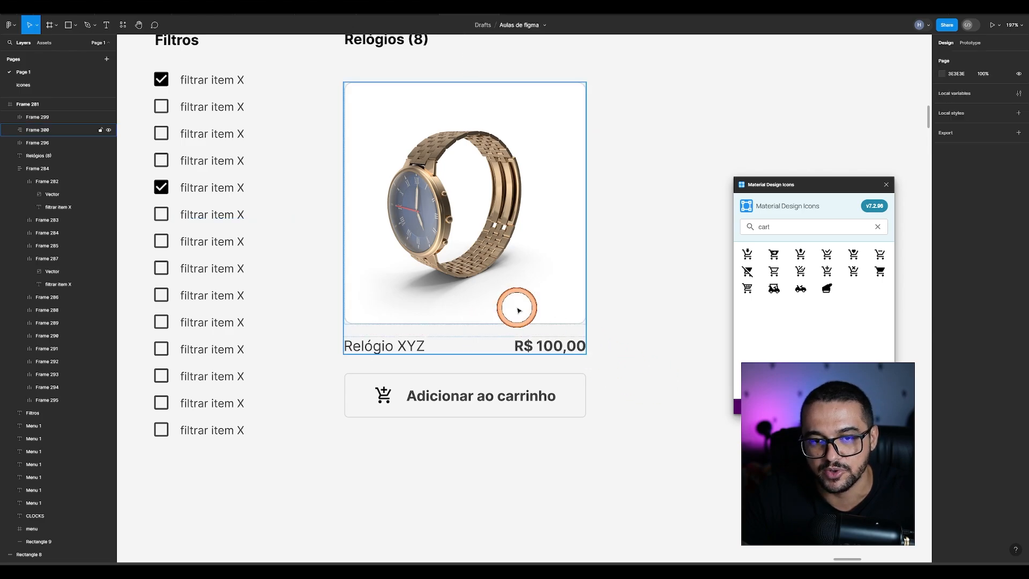
left_click(479, 376, "shift")
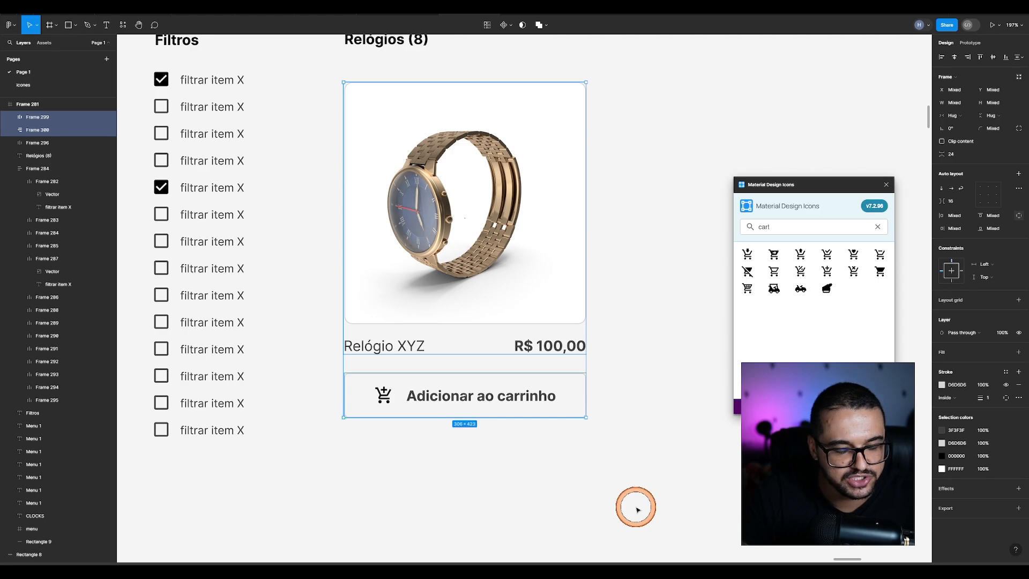
key("shift+a")
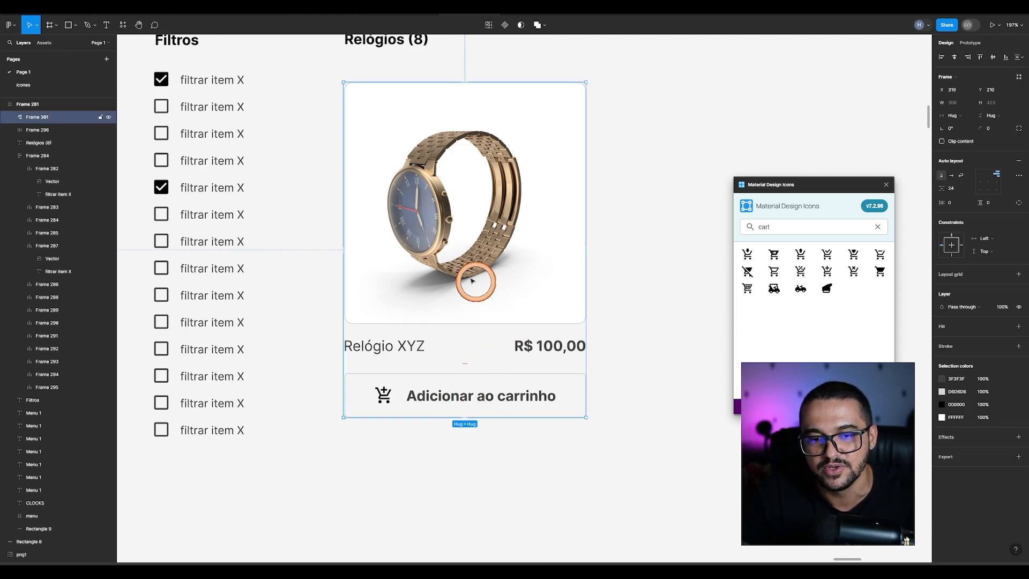
left_click(646, 338)
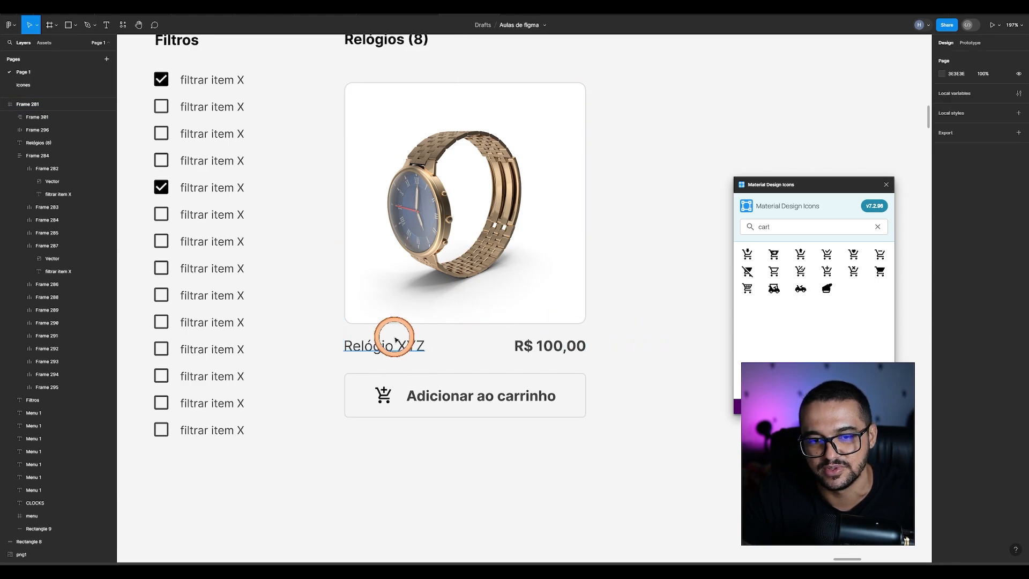
Step: Close the Material Design Icons plugin
scroll(394, 337, "down", 3)
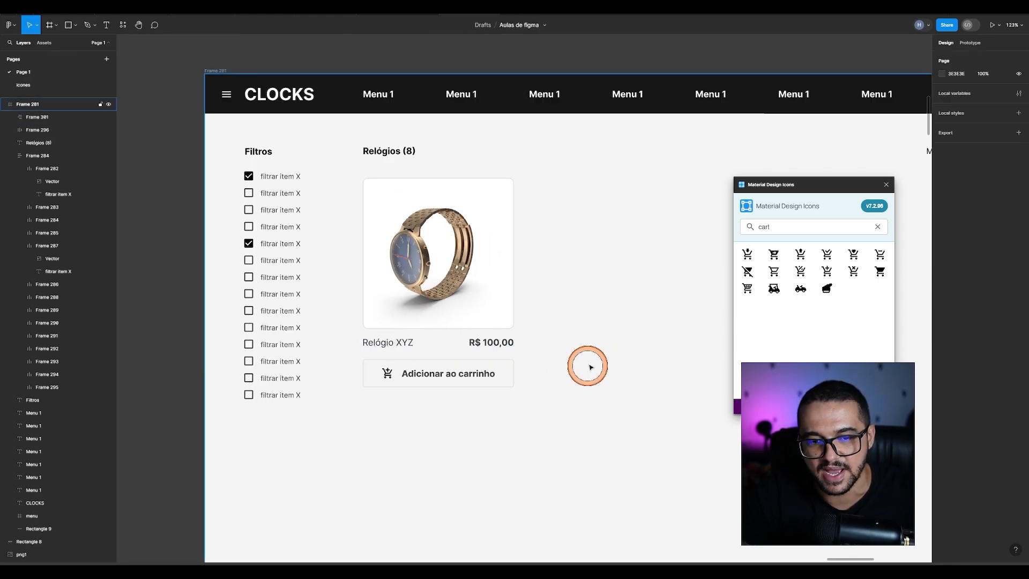
scroll(391, 386, "down", 3)
scroll(477, 350, "right", 5)
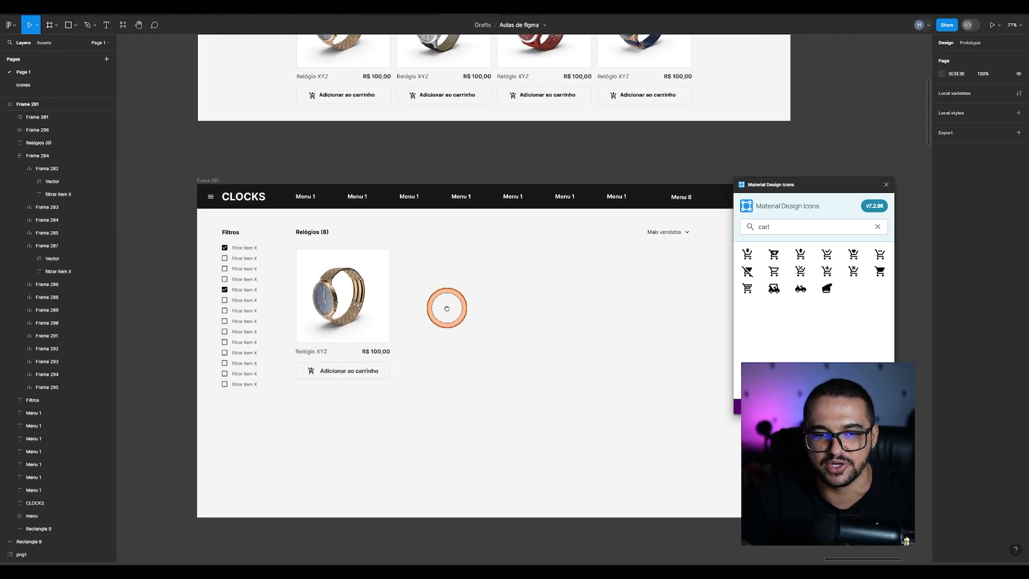
left_click(887, 186)
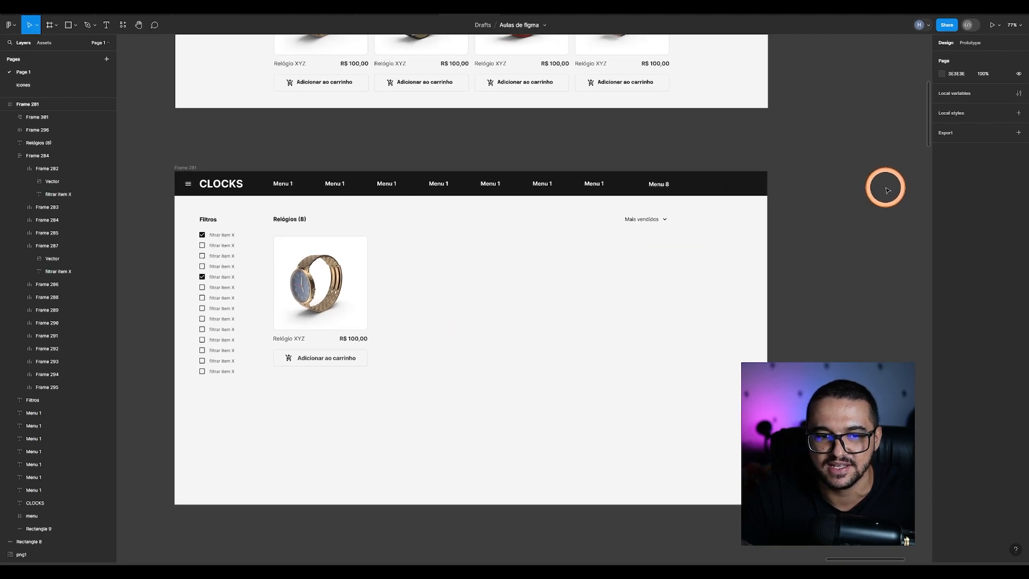
scroll(542, 347, "up", 4)
scroll(495, 378, "down", 2)
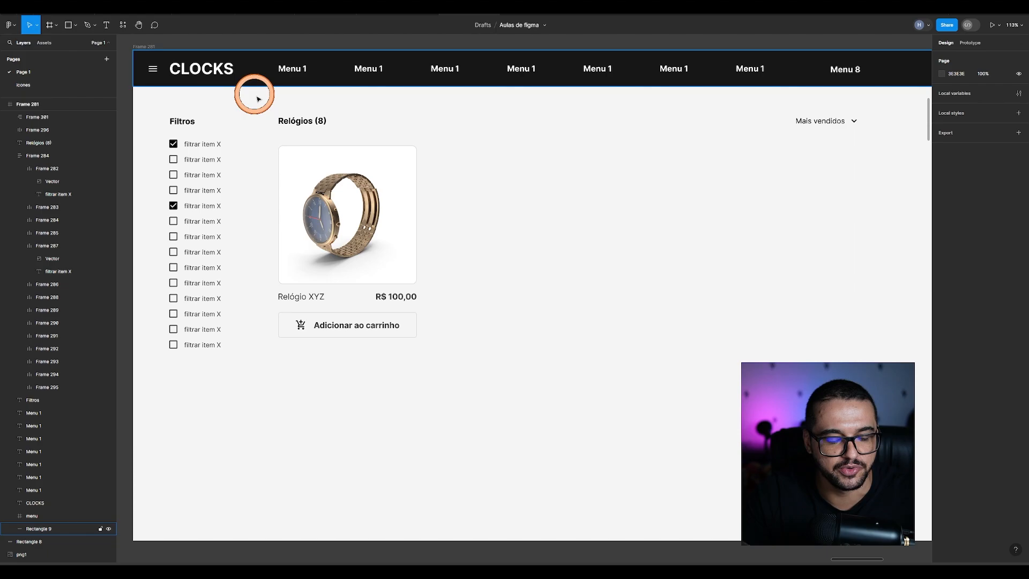
Step: Show the layout grids and duplicate the product card three times along the row, aligning the copies with the grid columns
key("shift+g")
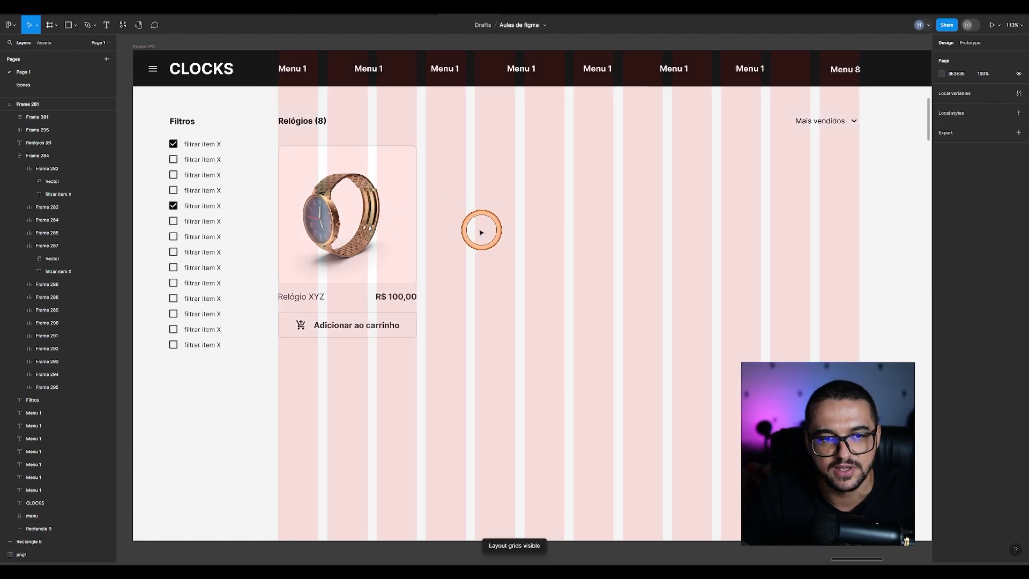
scroll(482, 232, "up", 3)
left_click(251, 214)
left_click_drag(251, 214, 453, 214)
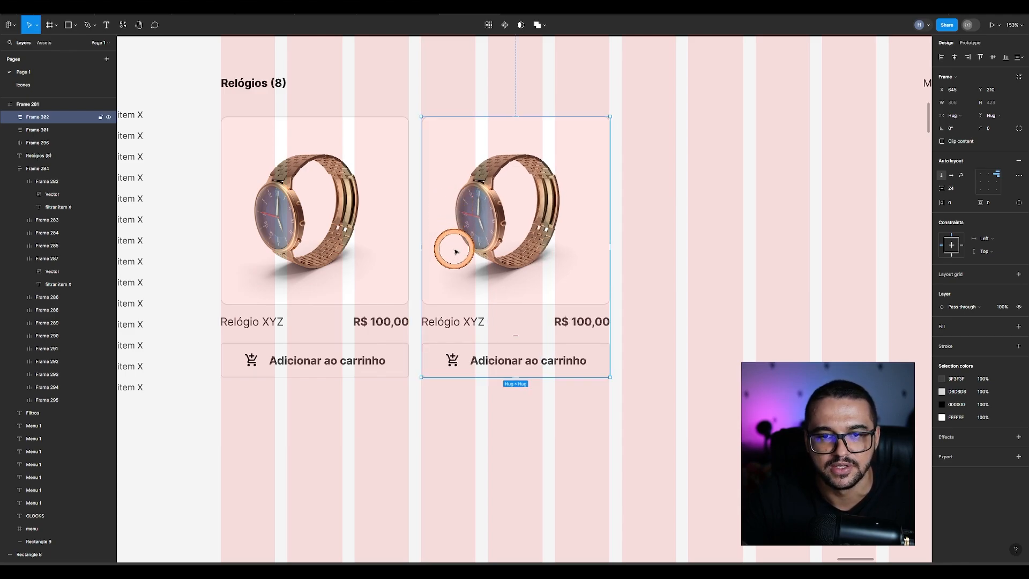
key("ctrl+d")
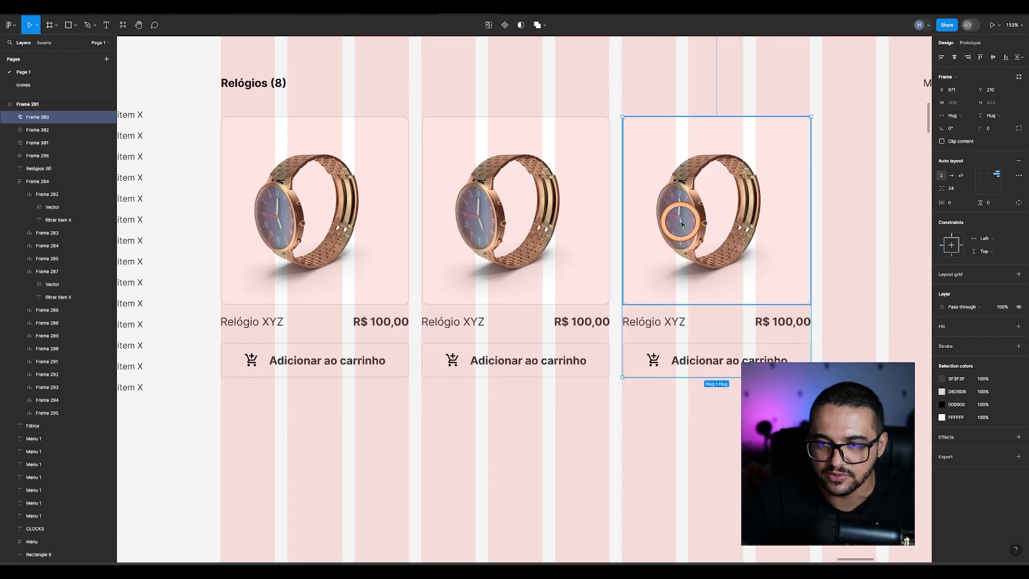
key("ctrl+d")
scroll(656, 351, "down", 5)
left_click(494, 449)
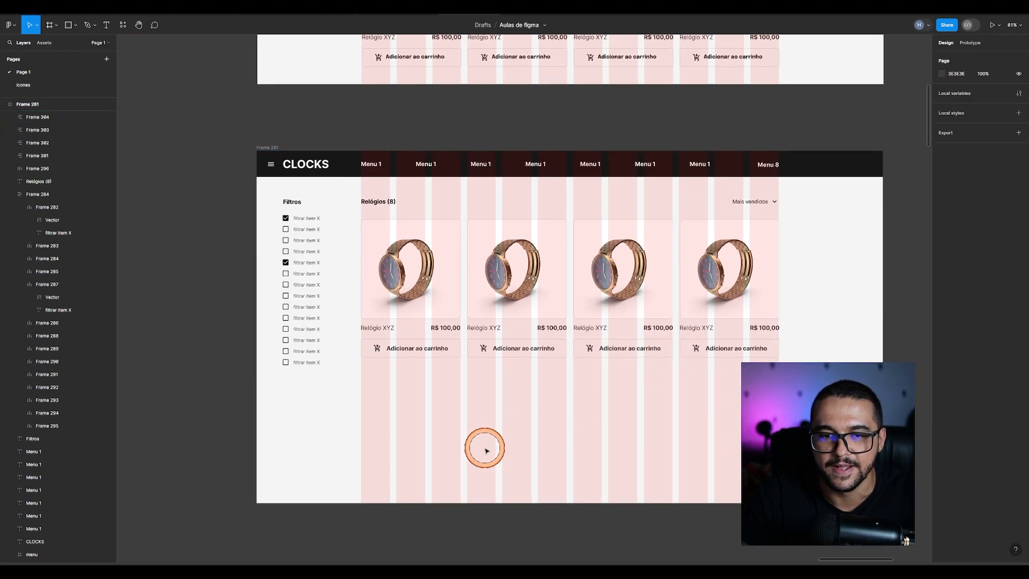
Step: Replace the watch image in Frame 281's second product card with the black-strap silver watch image beside Frame 1
left_click_drag(274, 131, 448, 375)
scroll(434, 364, "down", 1)
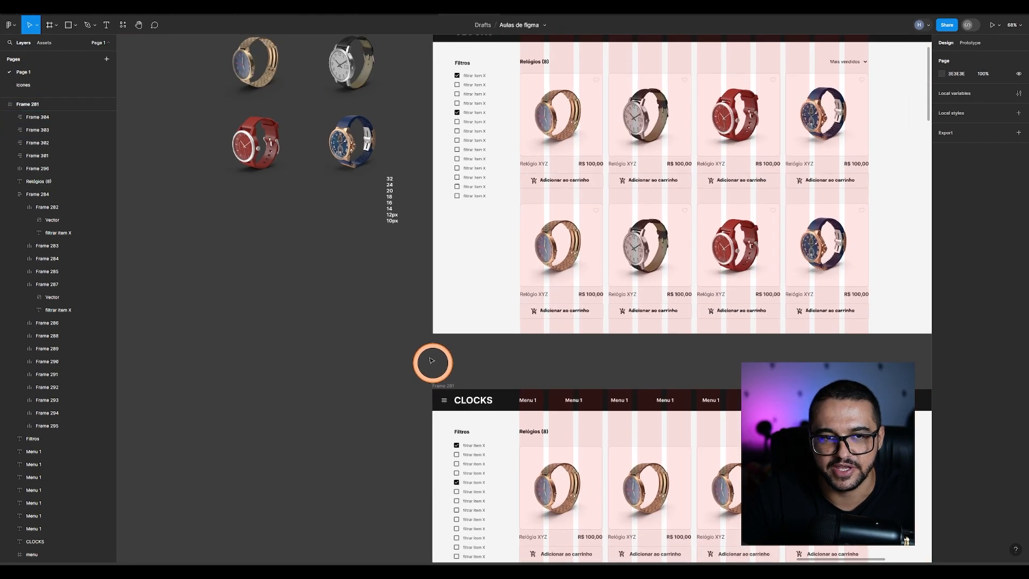
left_click(358, 80)
scroll(343, 257, "up", 4)
scroll(347, 280, "up", 6)
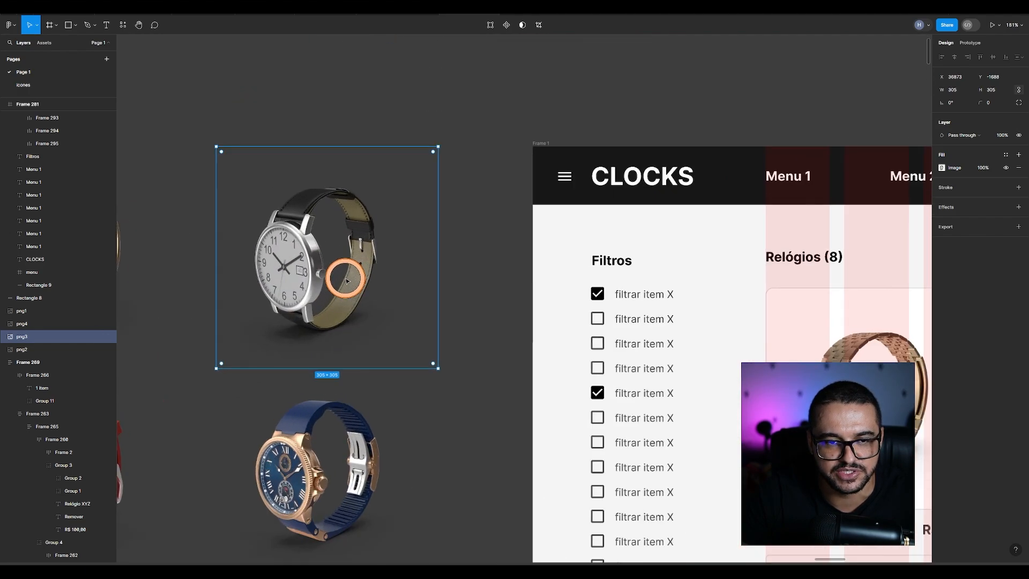
scroll(332, 265, "down", 5)
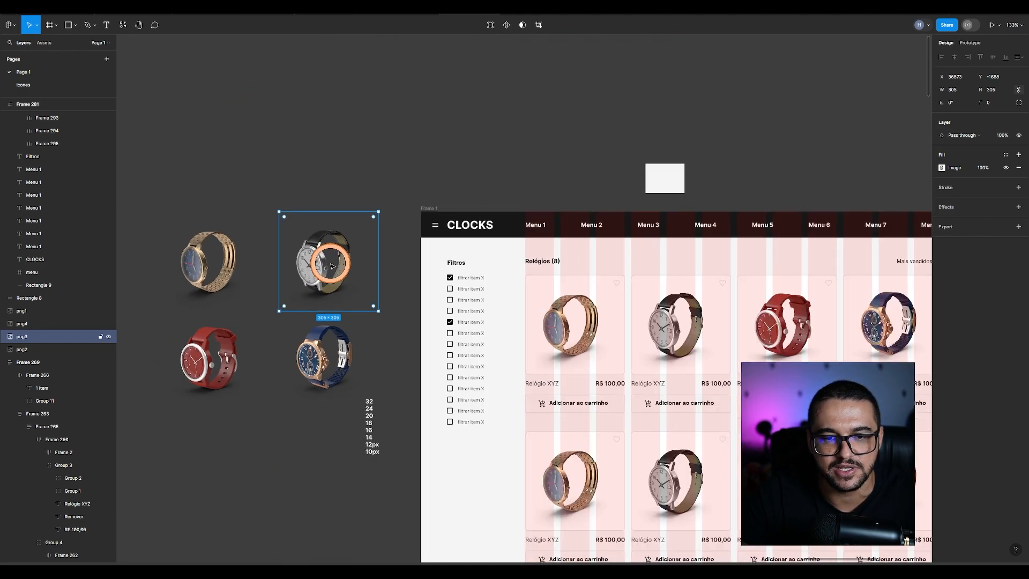
left_click_drag(526, 476, 358, 176)
left_click_drag(643, 378, 468, 144)
scroll(252, 247, "up", 4)
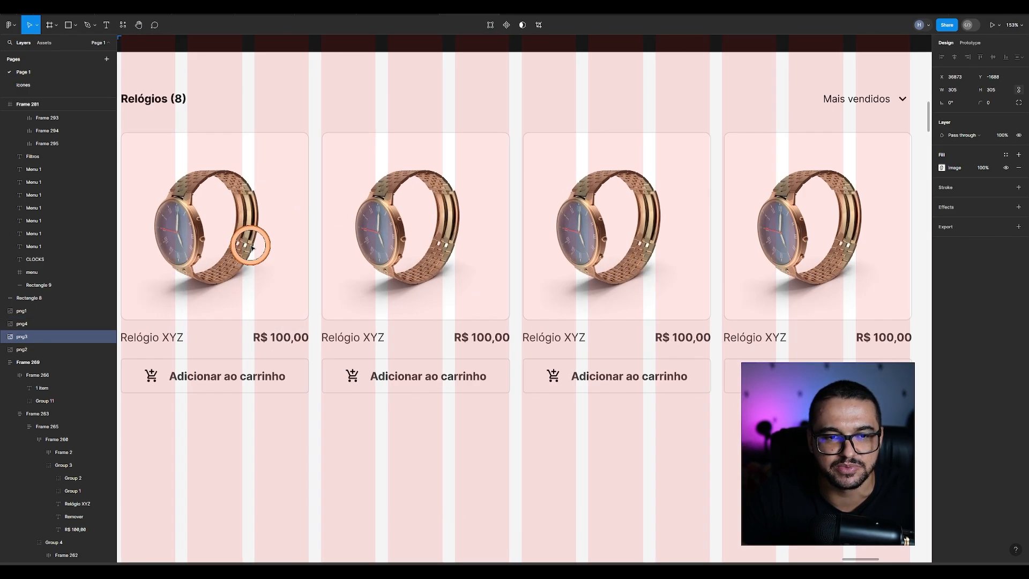
left_click(403, 218)
left_click(389, 218)
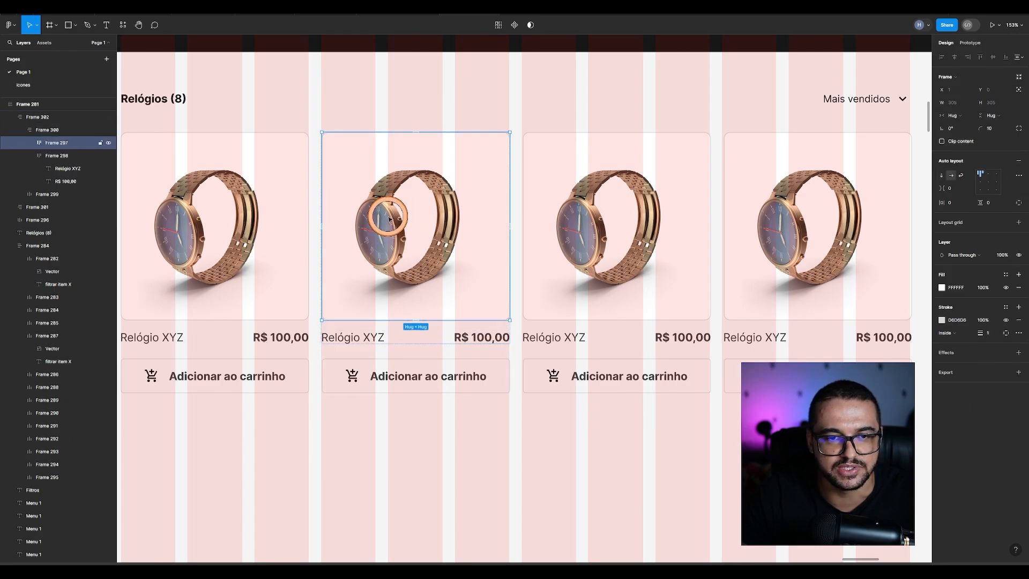
left_click(389, 218)
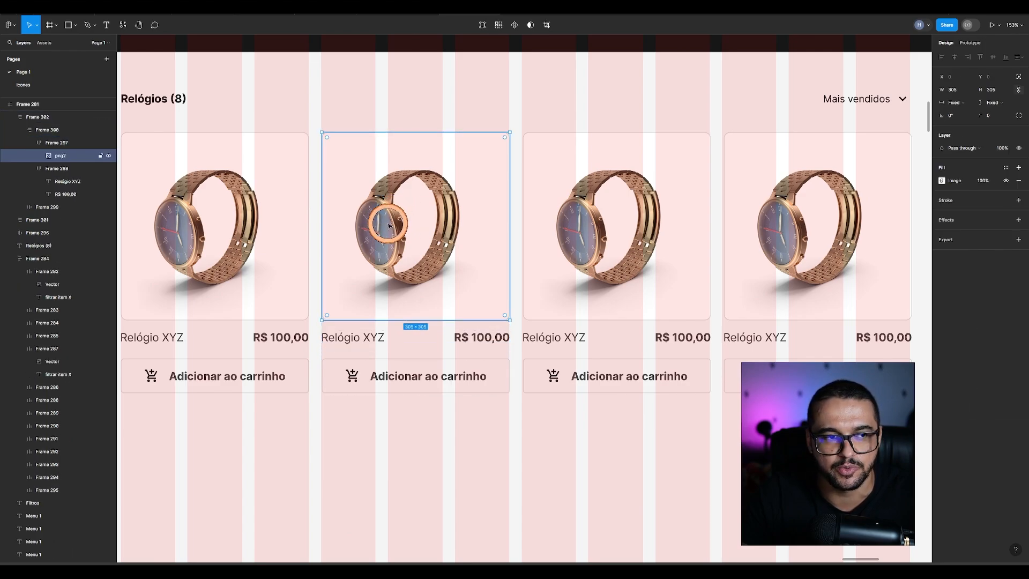
left_click(52, 157)
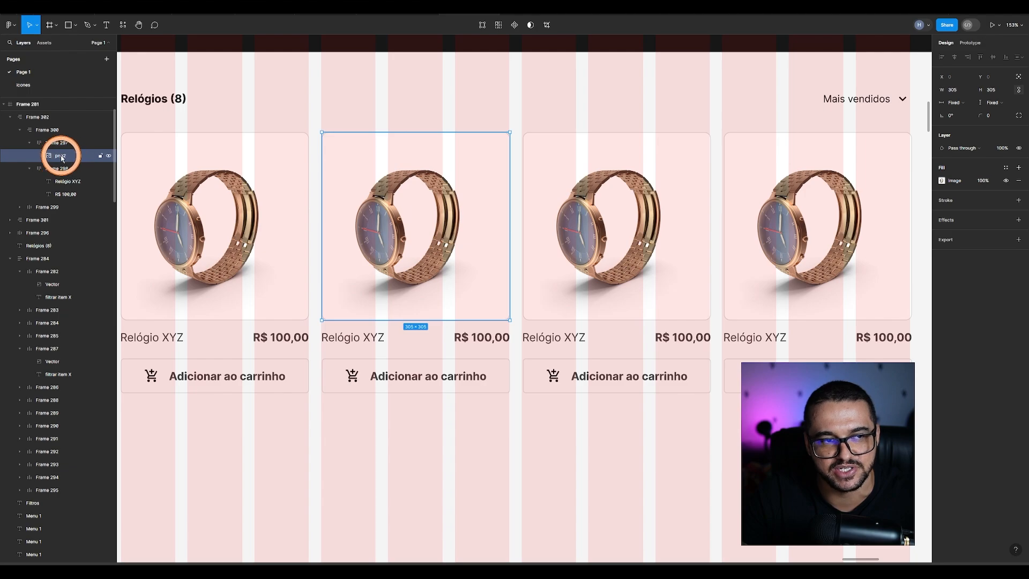
right_click(386, 212)
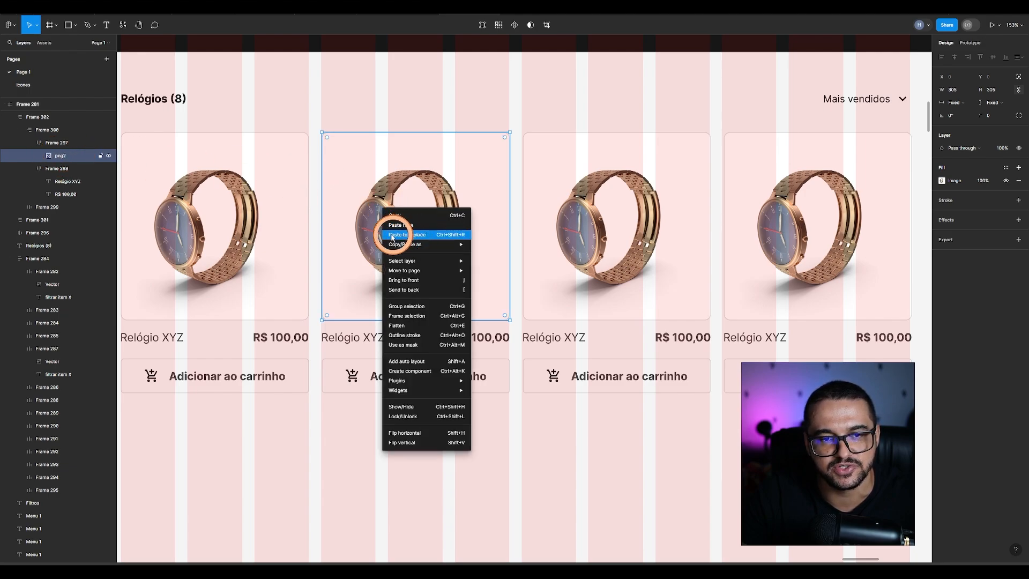
left_click(453, 236)
Step: Replace the third product card's image with the red watch image png4
scroll(628, 378, "down", 5)
left_click(513, 411)
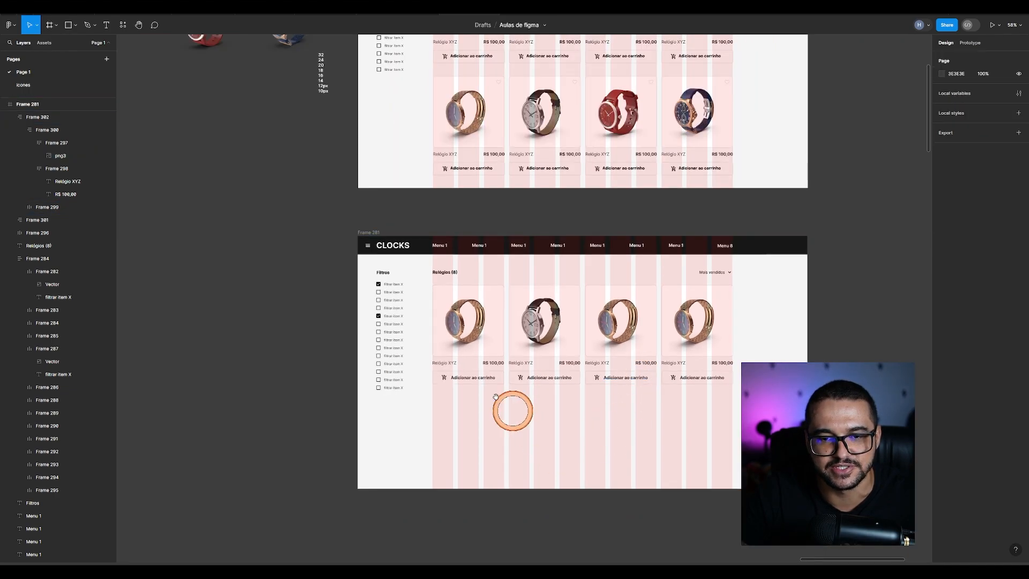
left_click_drag(199, 139, 213, 322)
left_click(236, 201)
left_click_drag(616, 408, 431, 175)
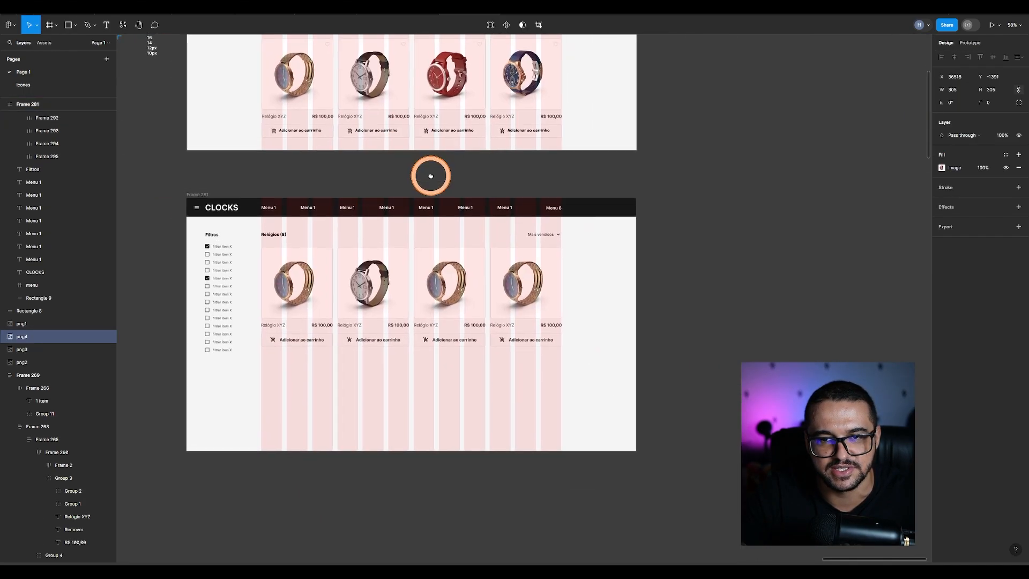
scroll(445, 279, "up", 1)
left_click(450, 274)
scroll(452, 261, "up", 5)
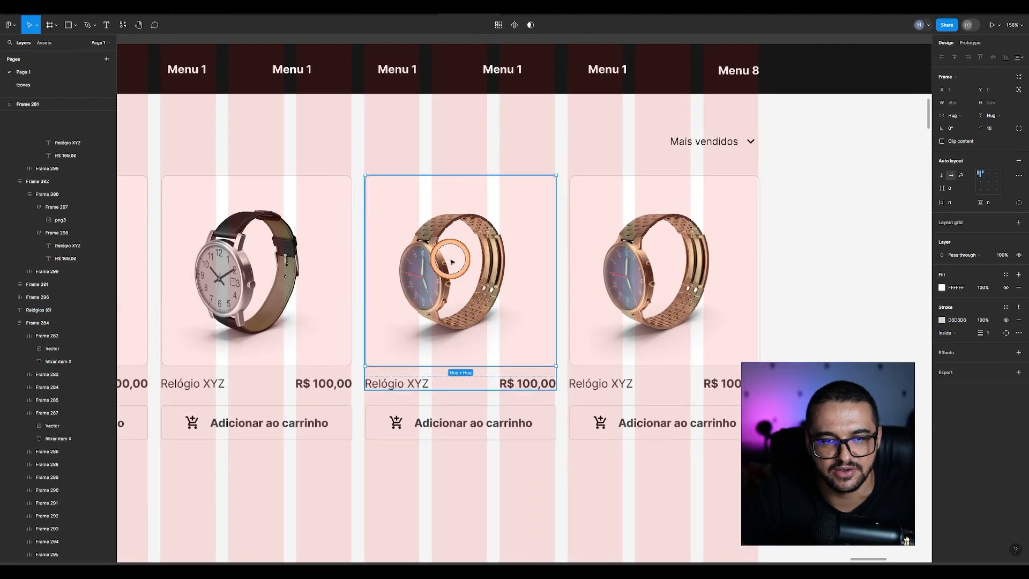
double_click(452, 261)
right_click(449, 265)
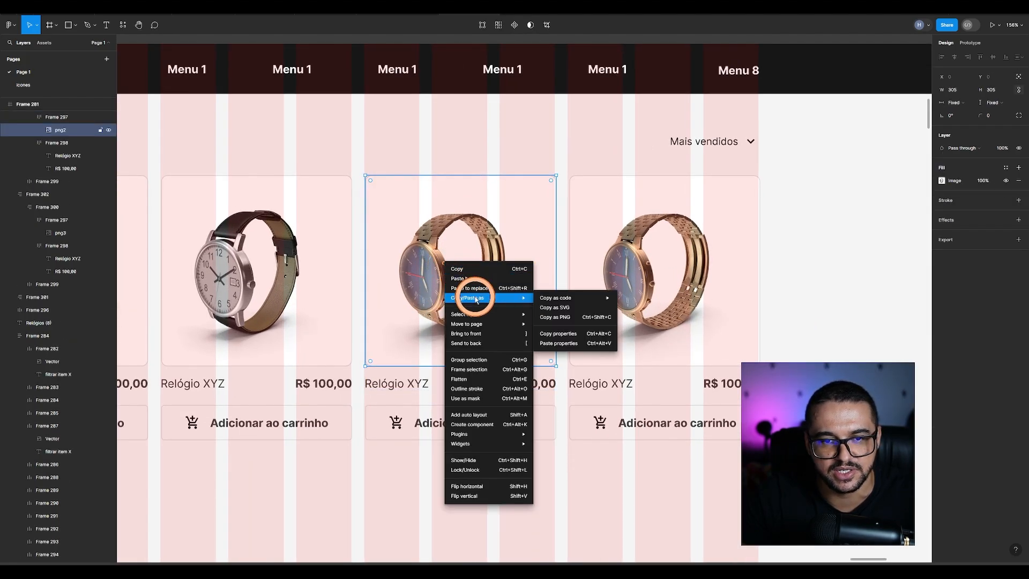
left_click(465, 285)
Step: Replace the fourth product card's image with the blue-strap watch image png1
scroll(649, 270, "down", 3)
scroll(649, 269, "down", 2)
left_click(175, 168)
left_click_drag(178, 107, 243, 270)
left_click_drag(227, 193, 302, 265)
left_click(324, 170)
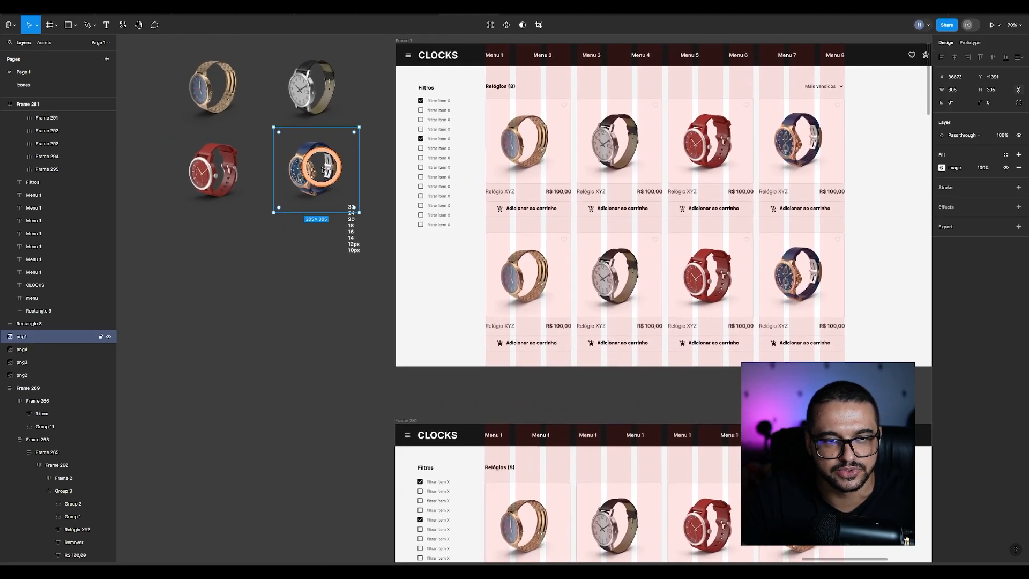
left_click_drag(721, 384, 457, 200)
scroll(523, 342, "up", 4)
double_click(541, 345)
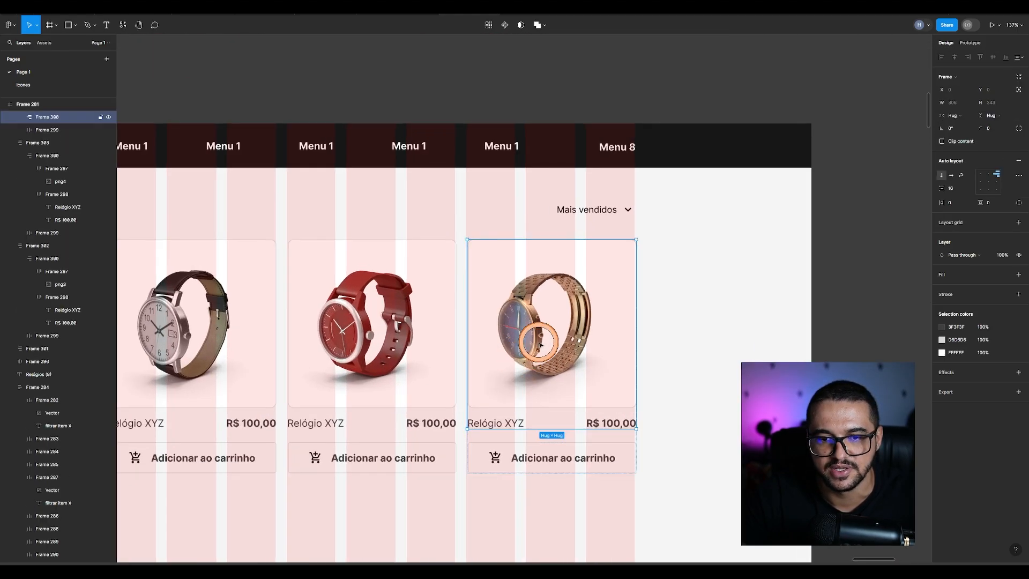
double_click(540, 345)
double_click(541, 345)
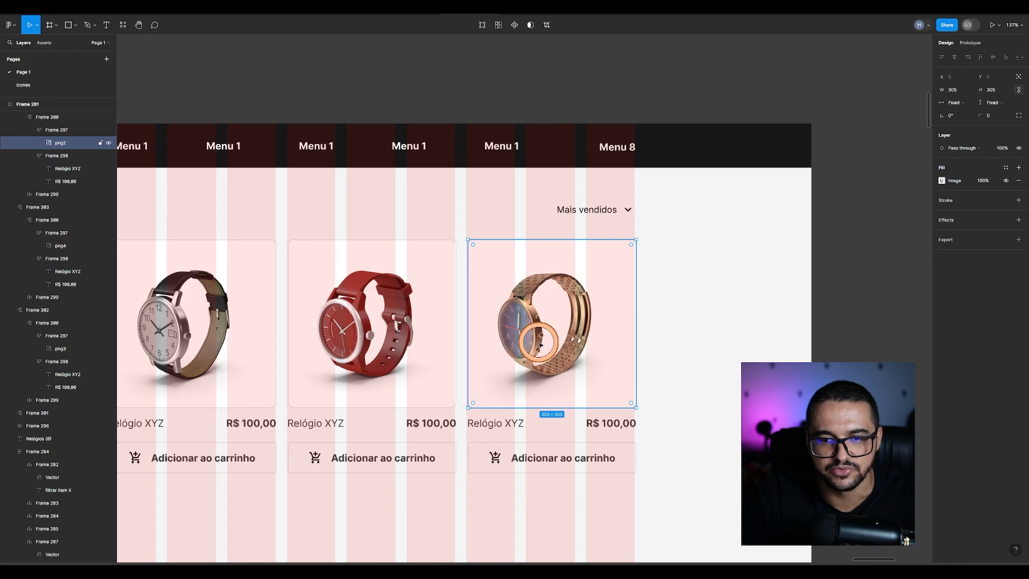
right_click(541, 345)
left_click(592, 343)
left_click(680, 307)
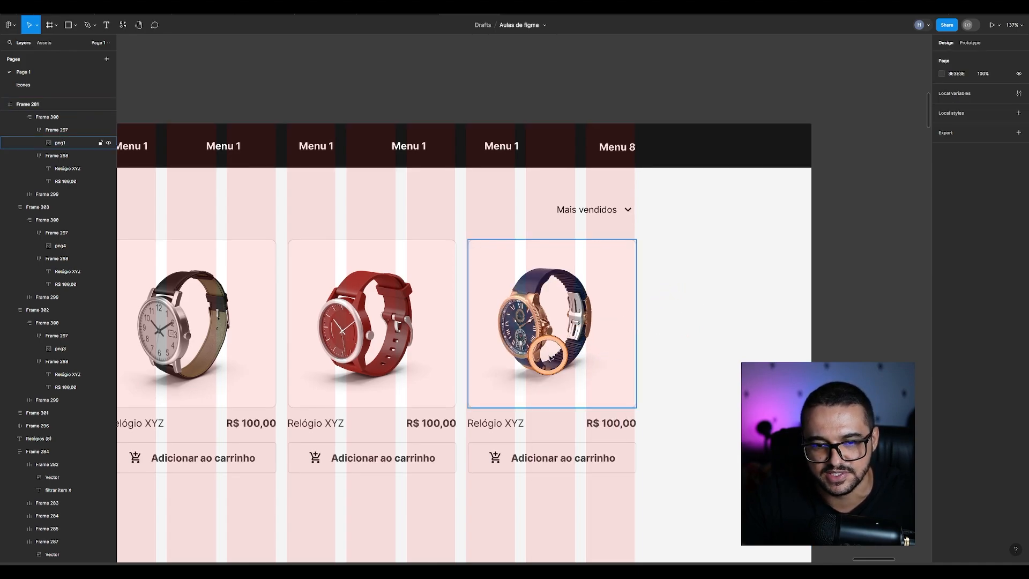
Step: Nudge the fourth card to X 1294 and the third card to X 969 to align them with the grid columns
left_click_drag(670, 500, 472, 258)
scroll(525, 425, "up", 5)
key("Left")
key("Left")
key("Left")
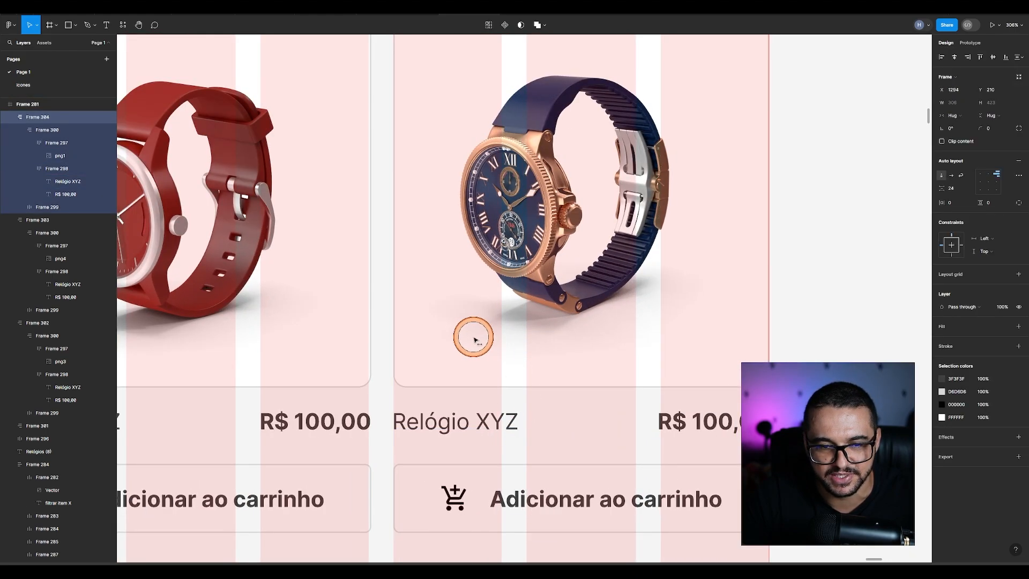
left_click_drag(395, 473, 674, 323)
scroll(572, 405, "down", 2)
left_click_drag(608, 424, 377, 134)
key("Left")
key("Left")
left_click_drag(317, 357, 628, 392)
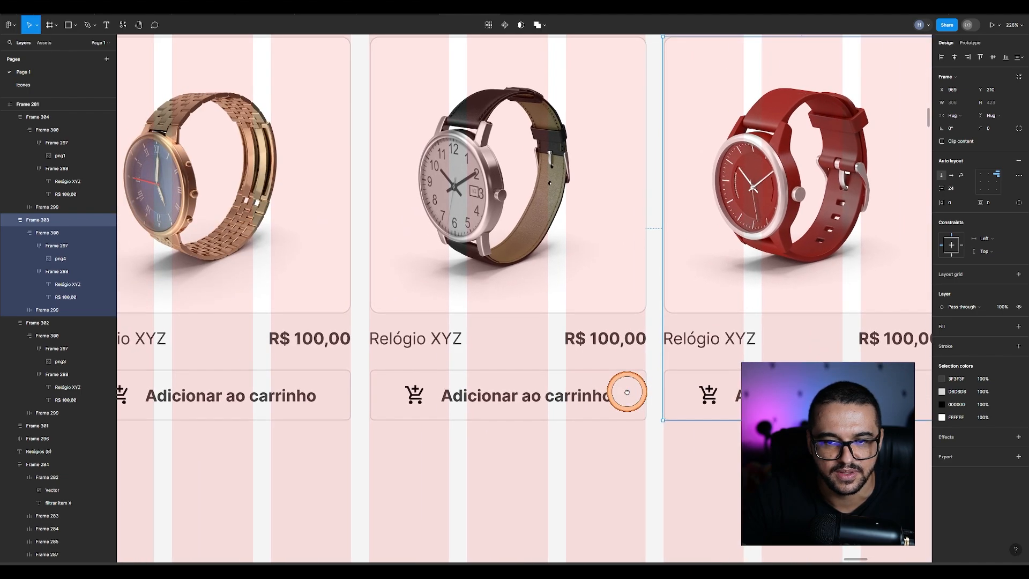
left_click_drag(630, 481, 426, 169)
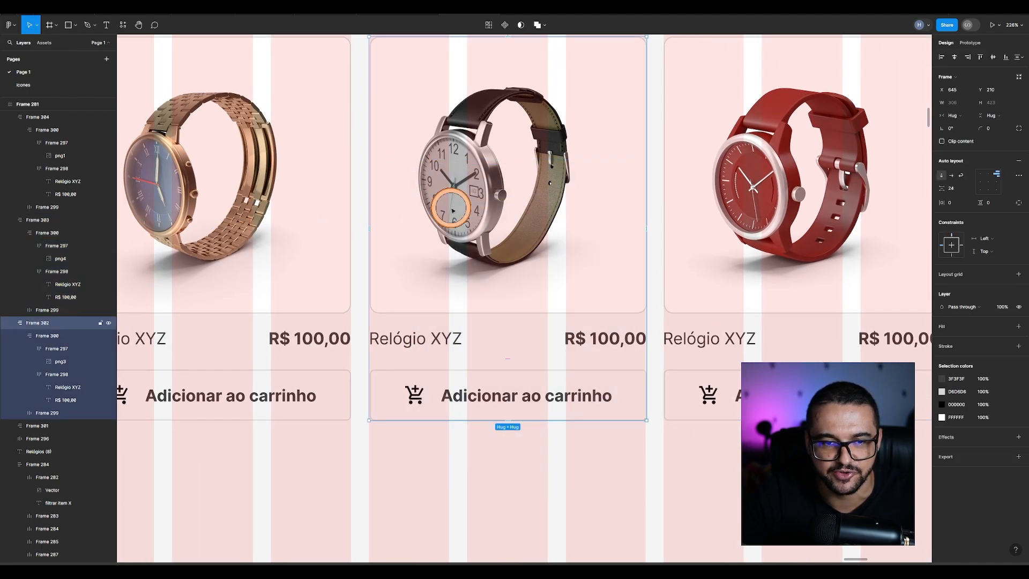
left_click(435, 487)
Step: Measure the vertical spacing between the two rows of product cards in Frame 1
scroll(451, 366, "down", 6)
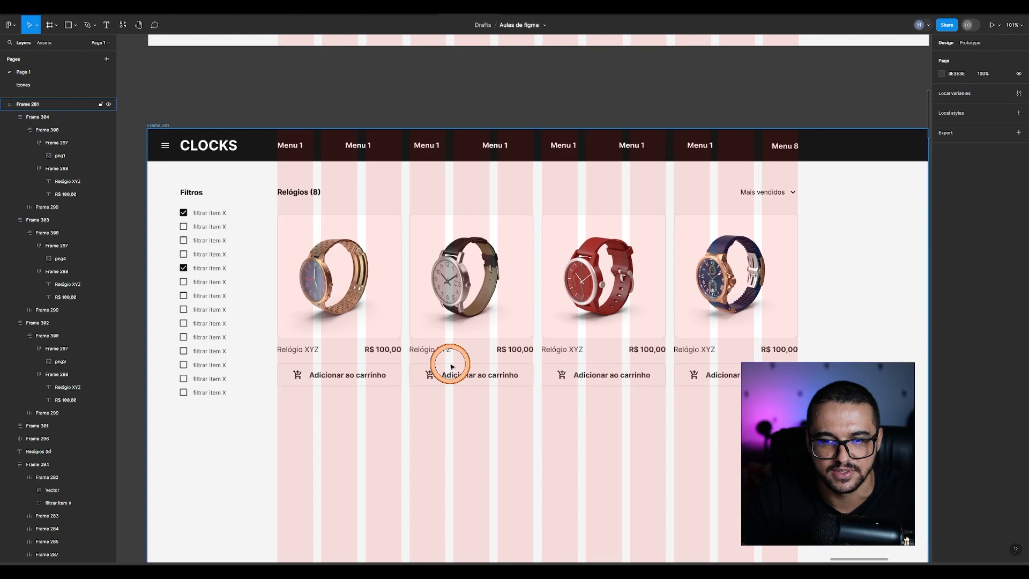
left_click_drag(452, 227, 435, 414)
scroll(432, 348, "up", 3)
left_click(427, 250)
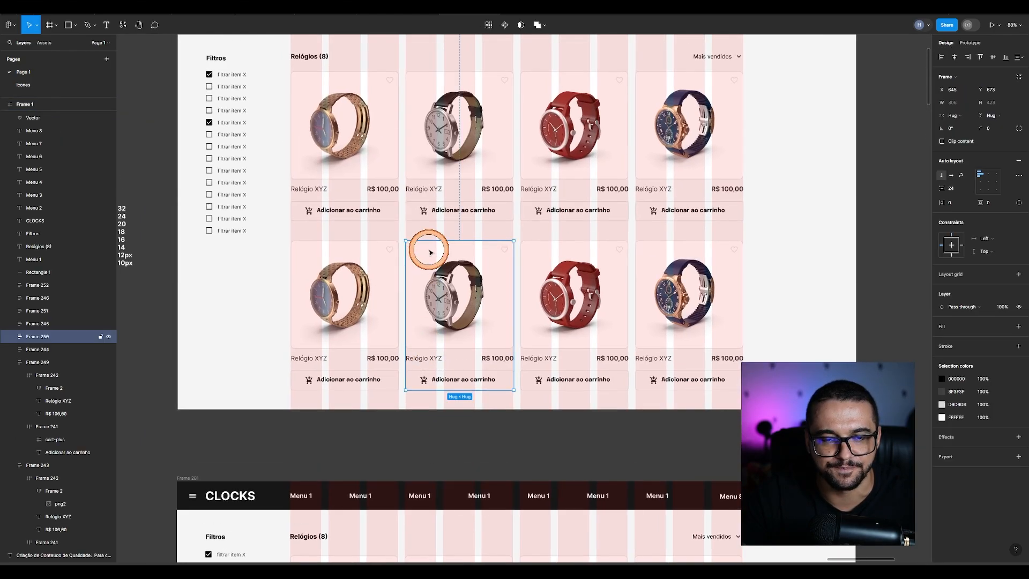
scroll(445, 204, "up", 3, "ctrl")
key("alt")
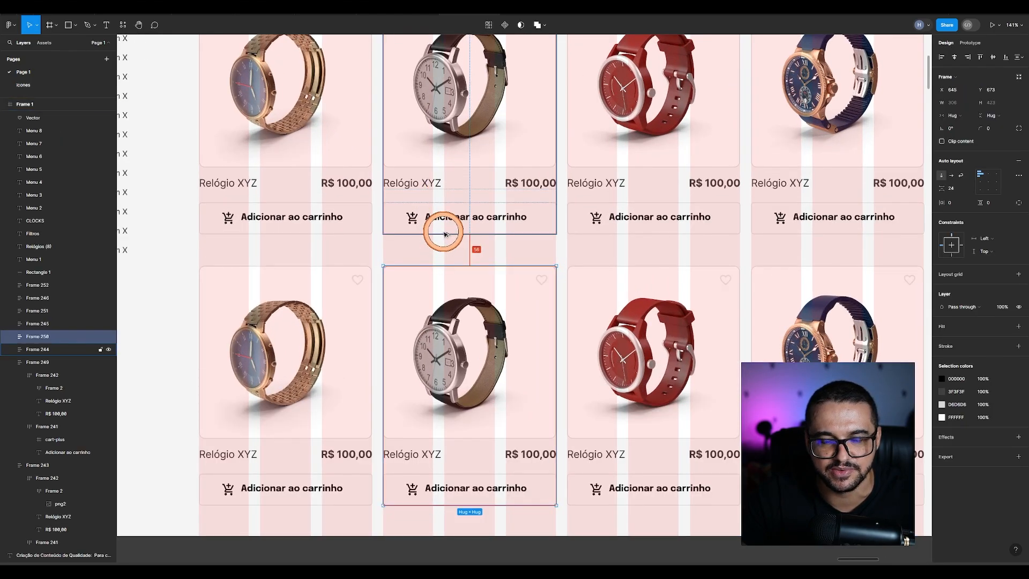
scroll(445, 233, "down", 5, "ctrl")
scroll(590, 397, "down", 4)
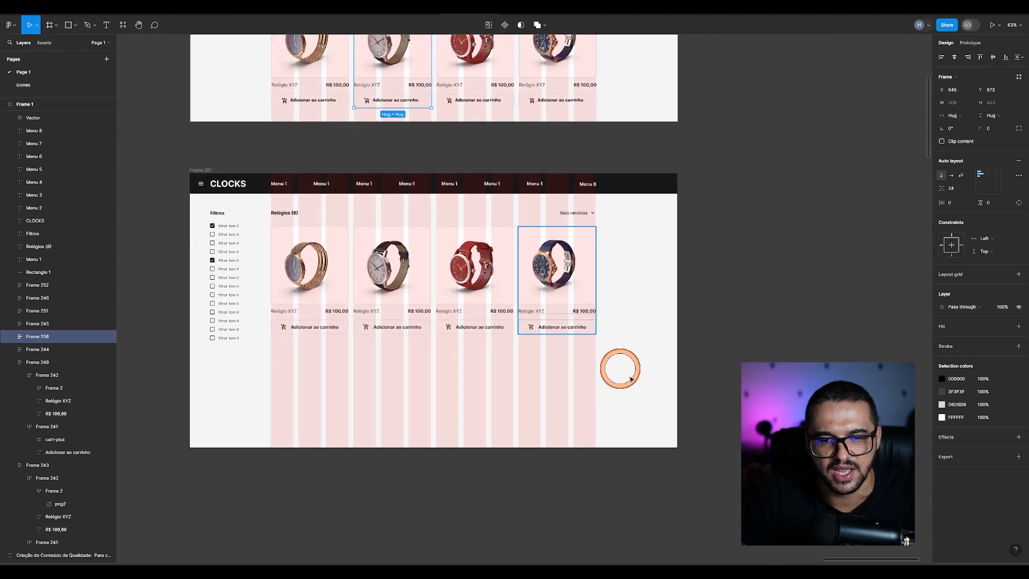
Step: Duplicate Frame 281's row of four product cards directly below as a second row, about 52 px under the first
left_click_drag(626, 390, 277, 224)
scroll(379, 332, "up", 1, "ctrl")
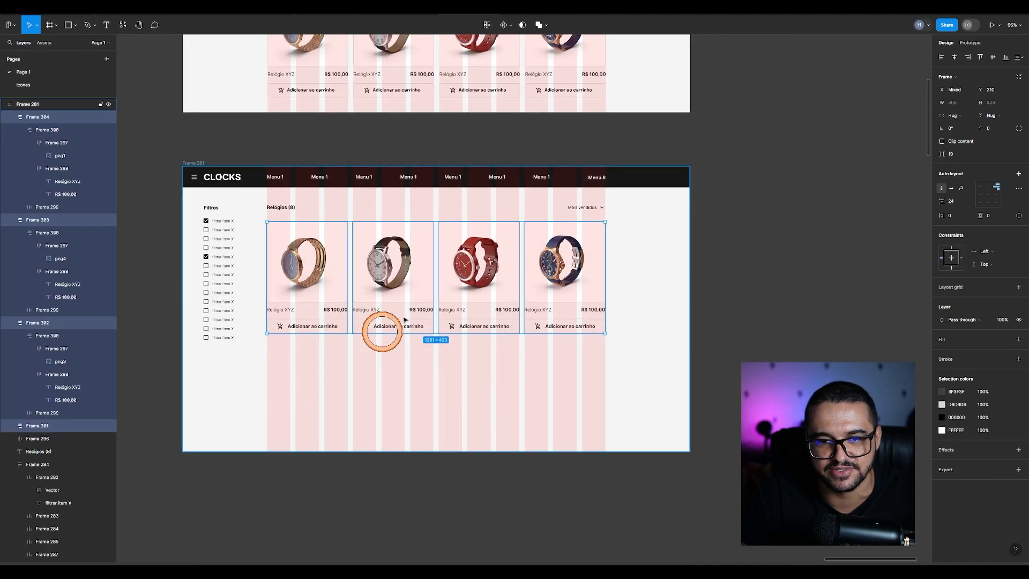
left_click_drag(484, 239, 480, 365, "alt")
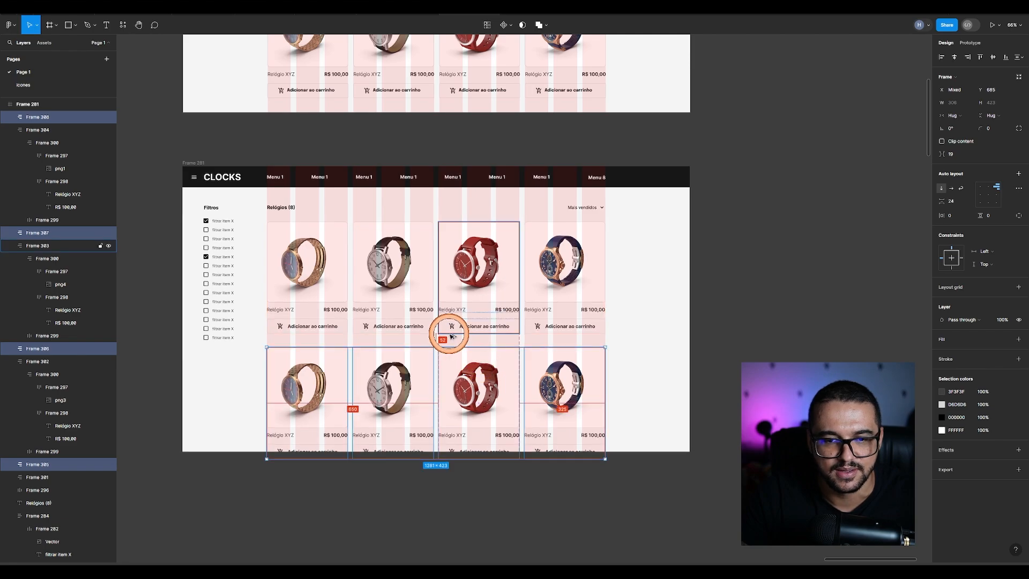
scroll(471, 345, "up", 5, "ctrl")
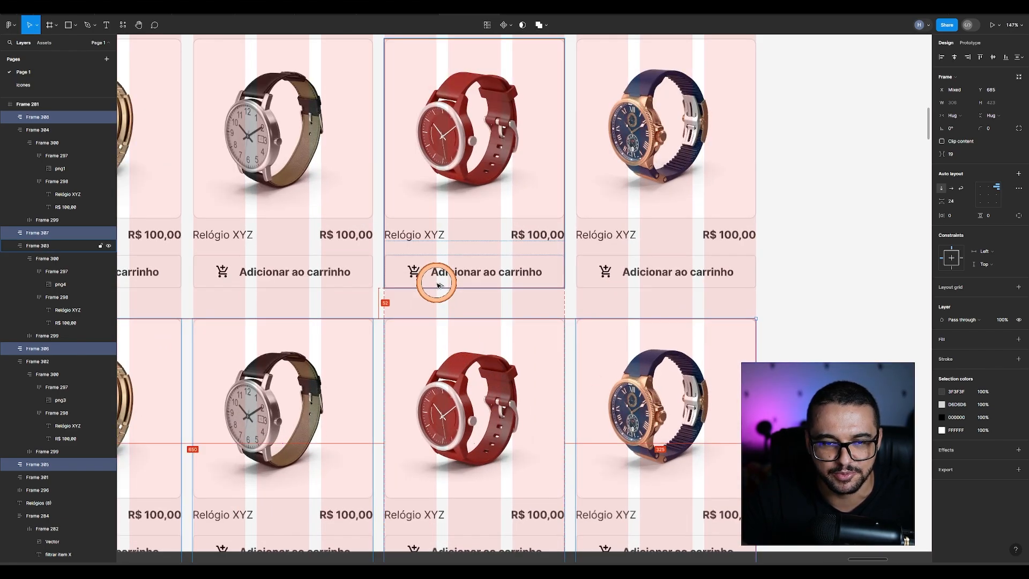
Step: Move the second row of cards to Y 693, leaving a 60 px gap below the first row
key("Up")
key("Up")
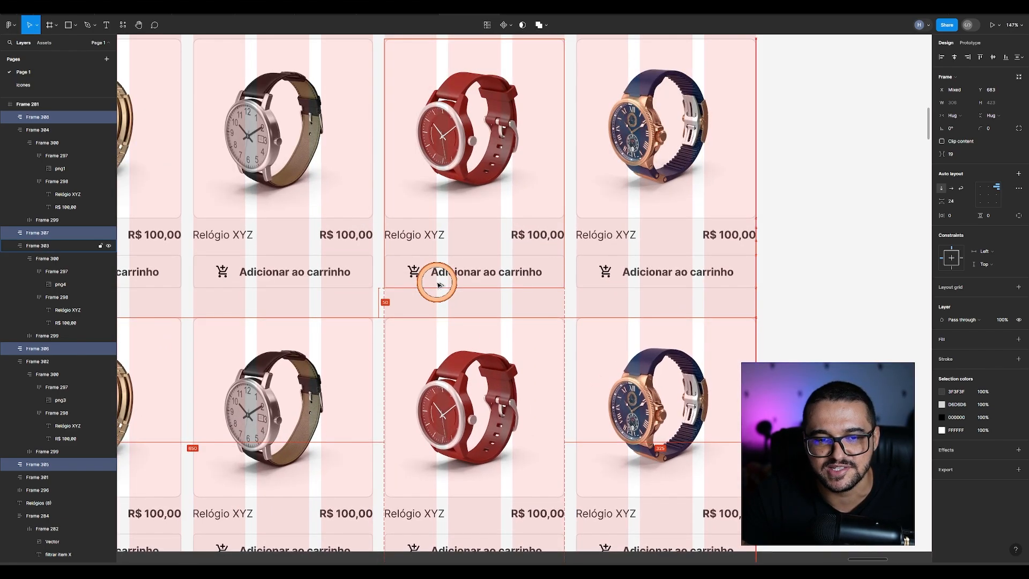
key("Down")
key("Down")
key("Down")
key("Down")
key("Down")
key("Down")
key("Down")
key("Down")
key("Down")
key("Down")
key("Down")
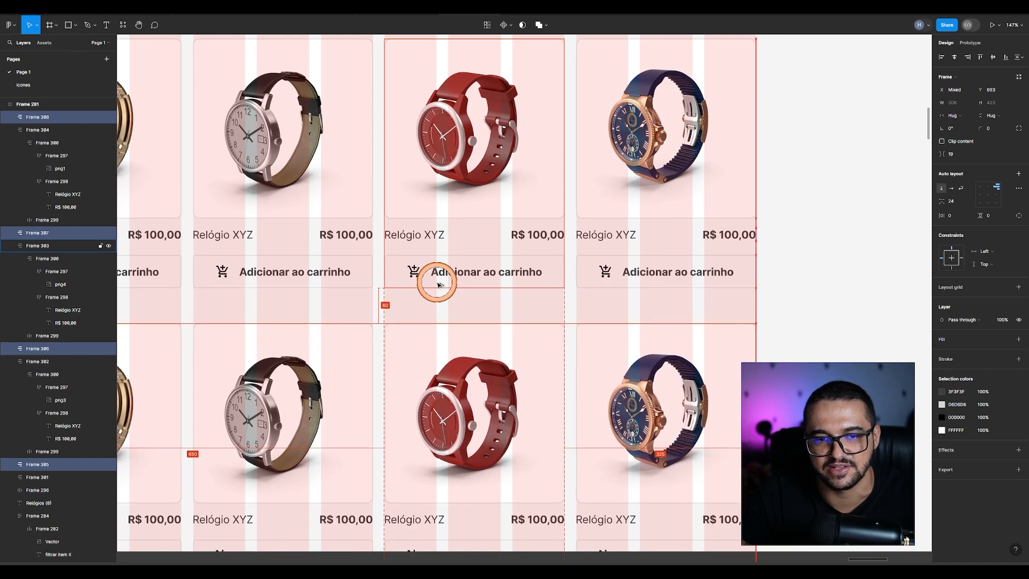
scroll(437, 283, "right", 1)
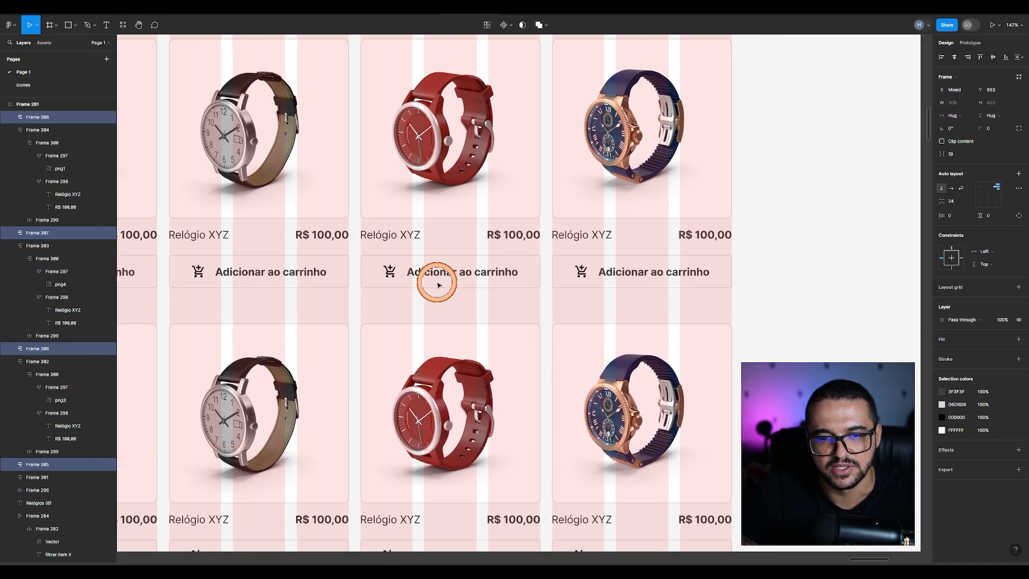
scroll(560, 283, "down", 5, "ctrl")
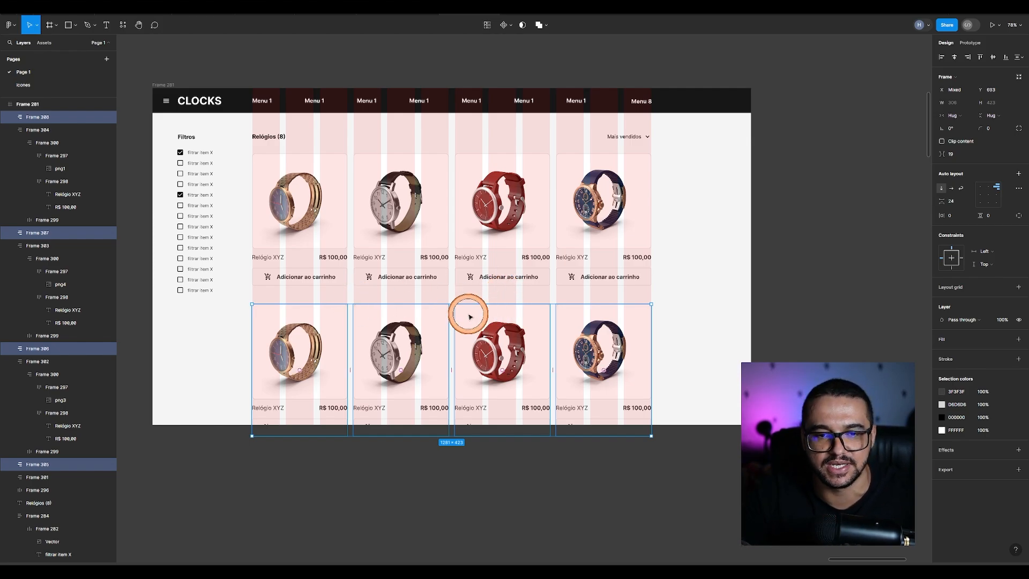
left_click(712, 330)
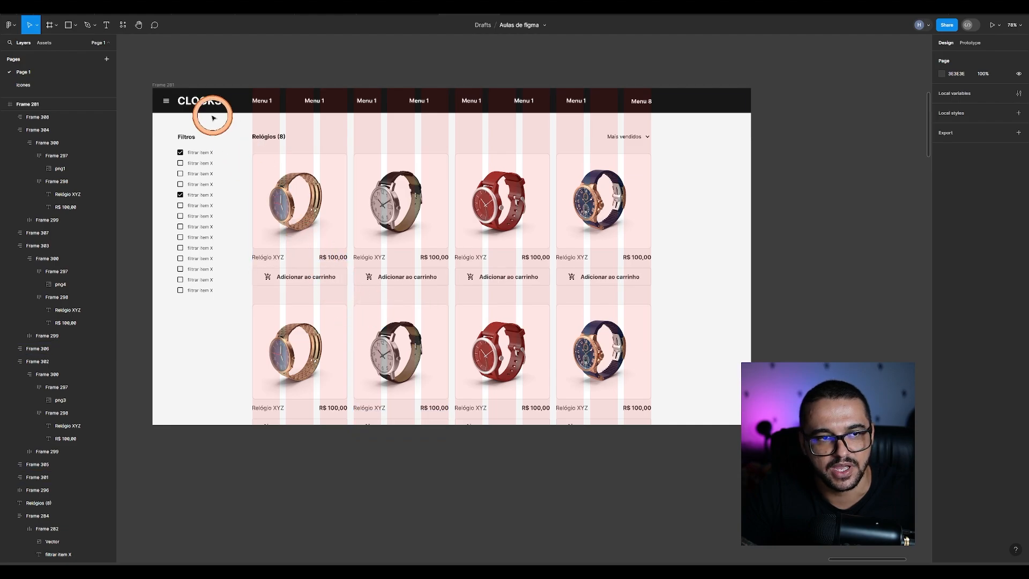
Step: Extend the bottom edge of Frame 281 to a height of 1176 px, leaving 60 px beneath the second row of product cards
left_click(162, 85)
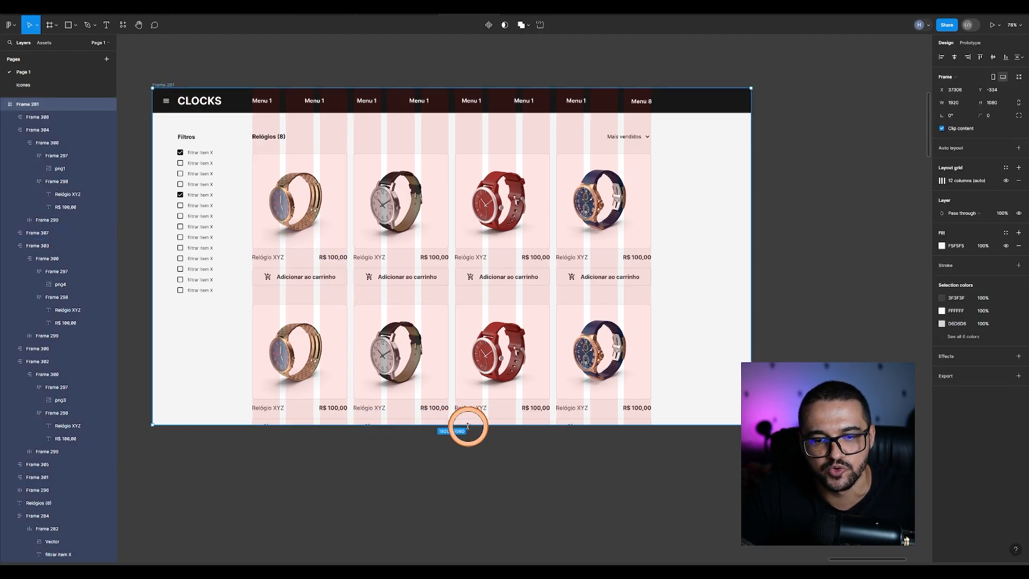
left_click_drag(468, 427, 491, 445)
scroll(438, 468, "up", 5)
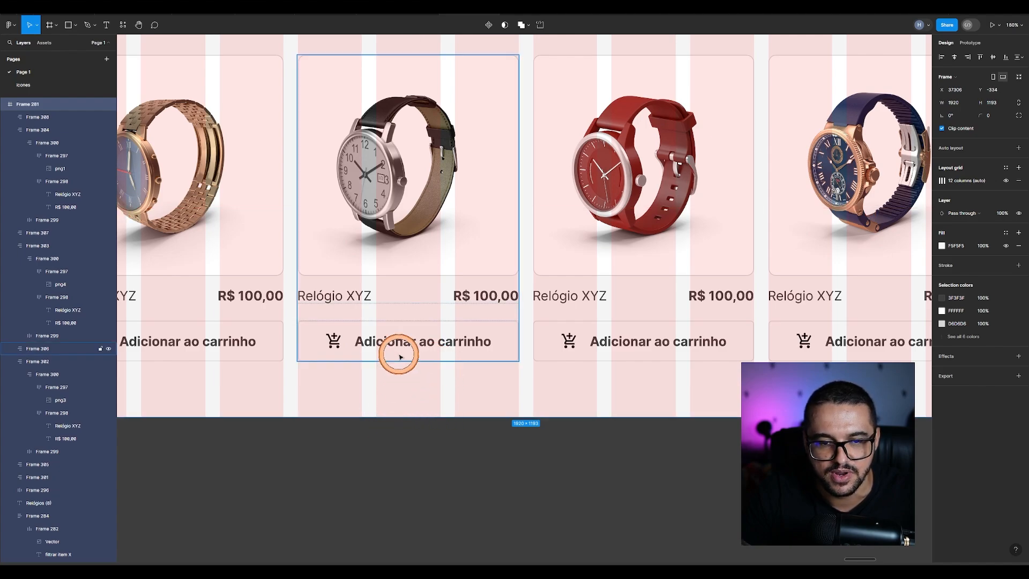
key("alt")
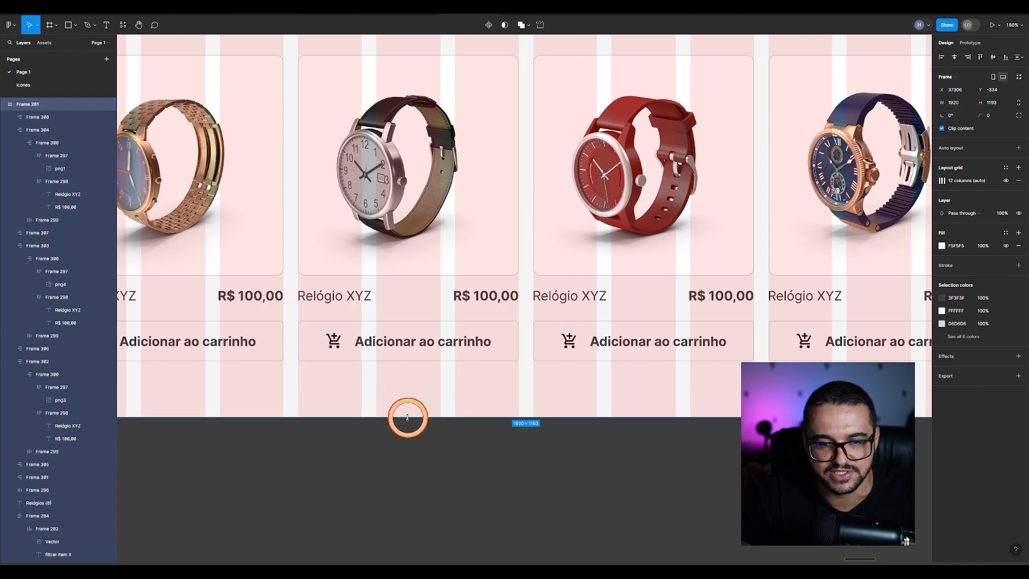
left_click_drag(413, 414, 423, 401)
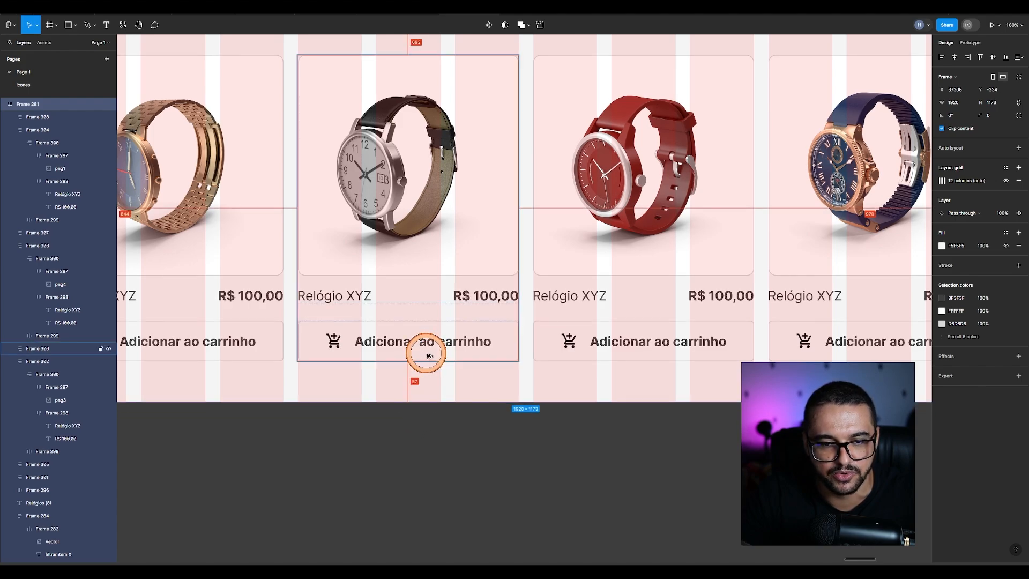
scroll(408, 397, "up", 3, "ctrl")
scroll(408, 397, "up", 10, "ctrl")
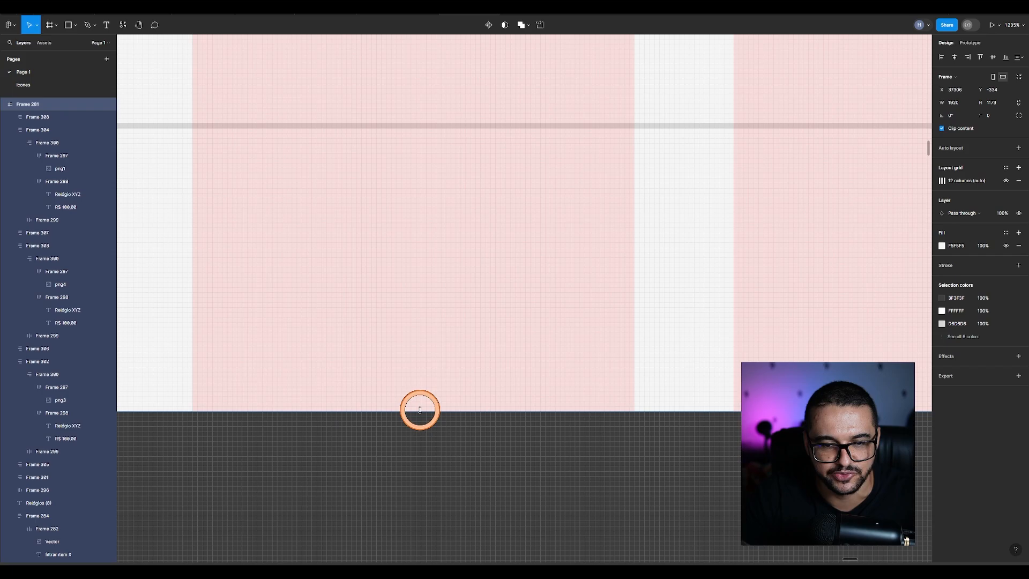
left_click_drag(420, 412, 421, 426)
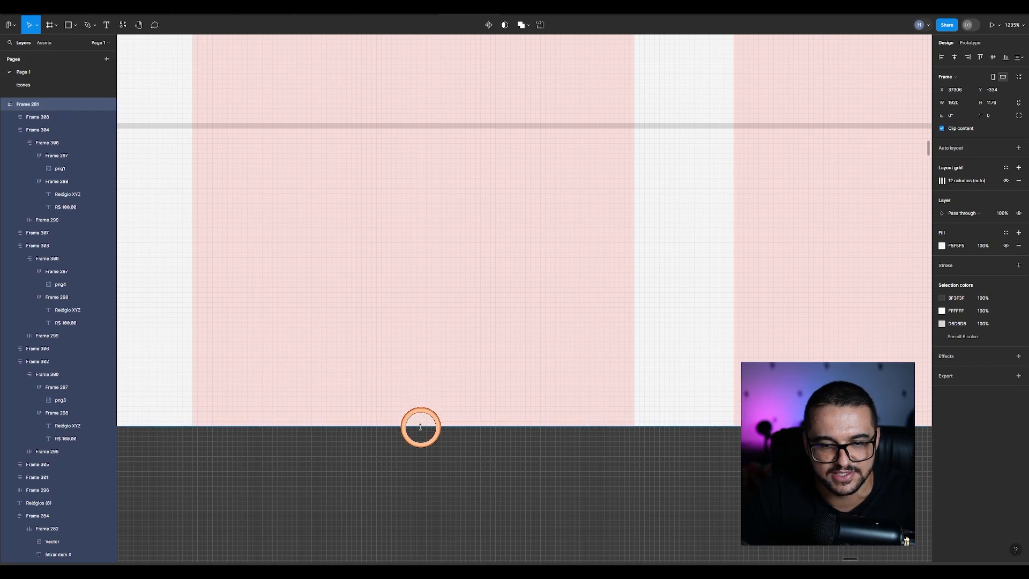
scroll(328, 285, "down", 10, "ctrl")
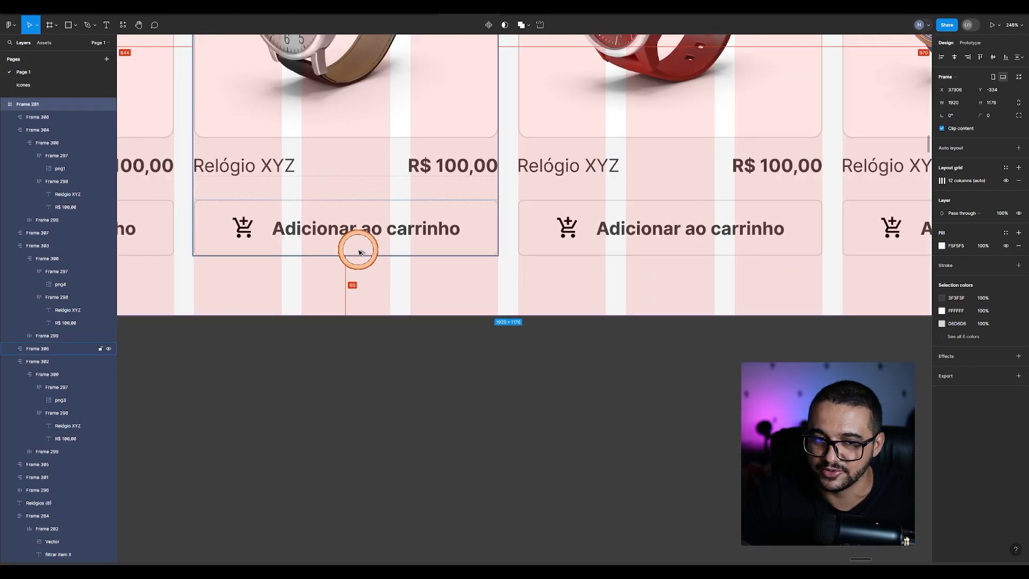
scroll(361, 276, "down", 8, "ctrl")
left_click(448, 378)
Step: Compare the two-row product card layout in Frame 281 with the original page in Frame 1
scroll(448, 378, "up", 5)
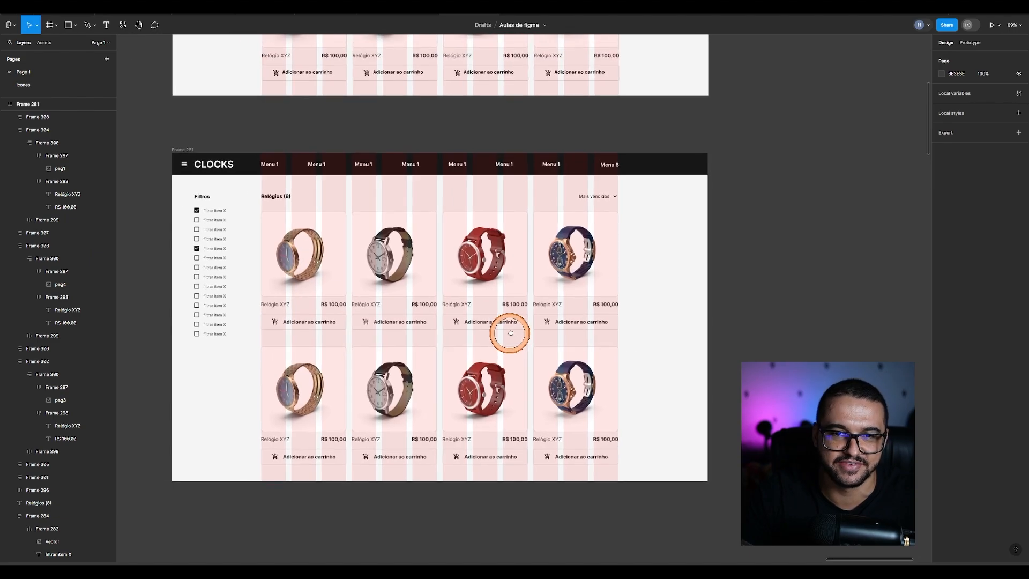
scroll(661, 259, "up", 2)
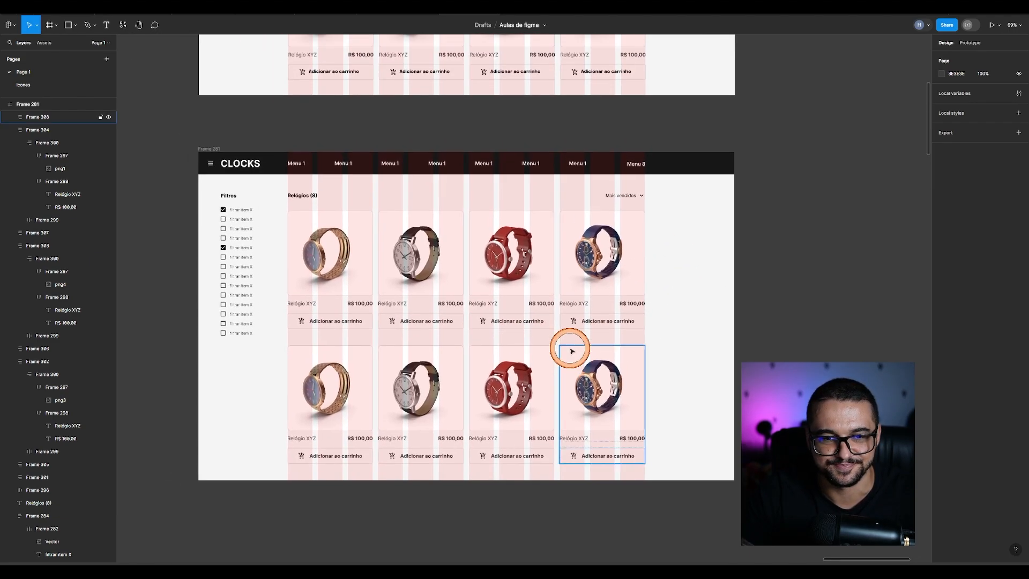
scroll(694, 133, "up", 4)
scroll(369, 280, "down", 5, "ctrl")
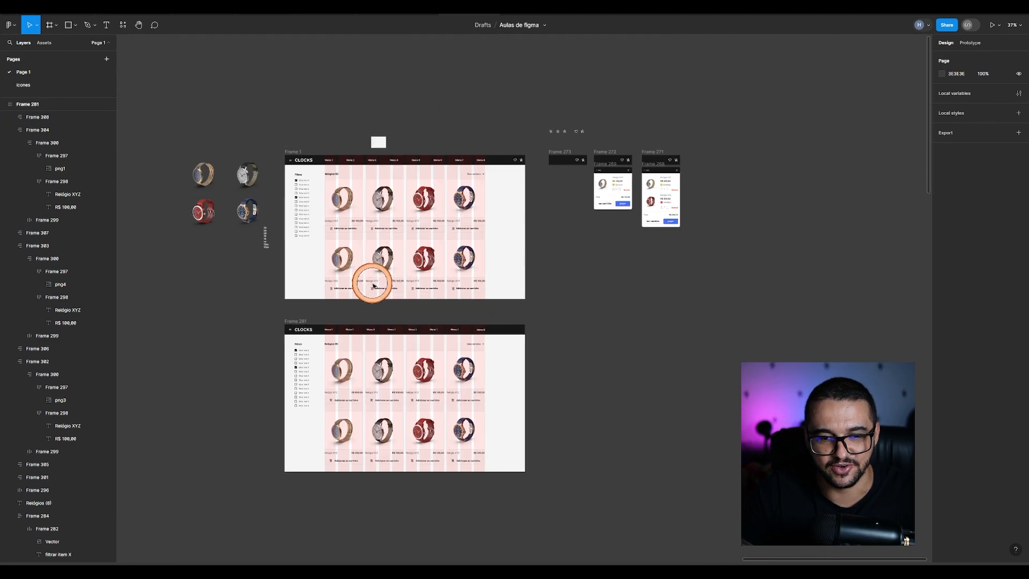
scroll(399, 439, "up", 6, "ctrl")
scroll(406, 438, "left", 3)
scroll(406, 438, "down", 1)
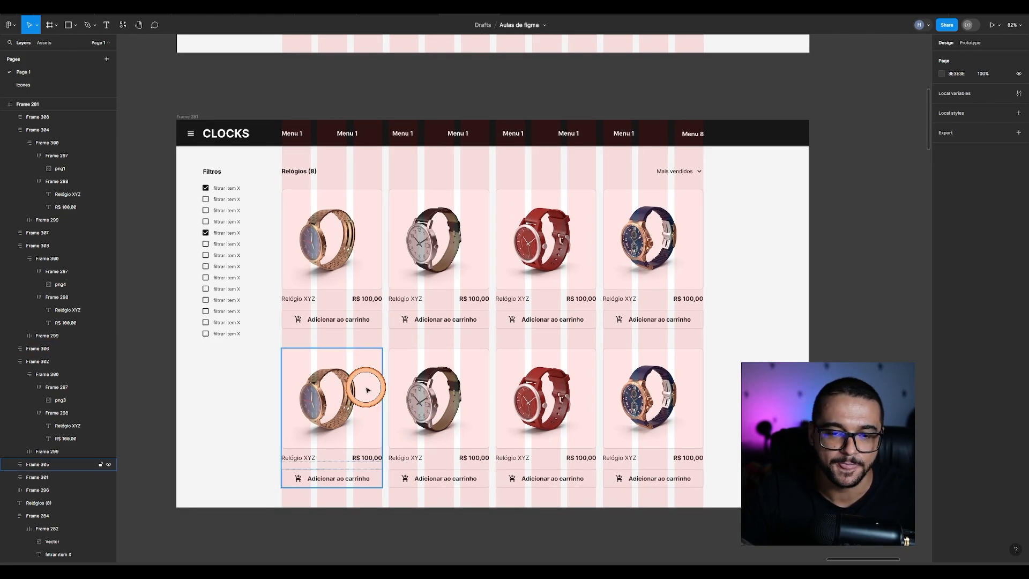
scroll(368, 389, "down", 5, "ctrl")
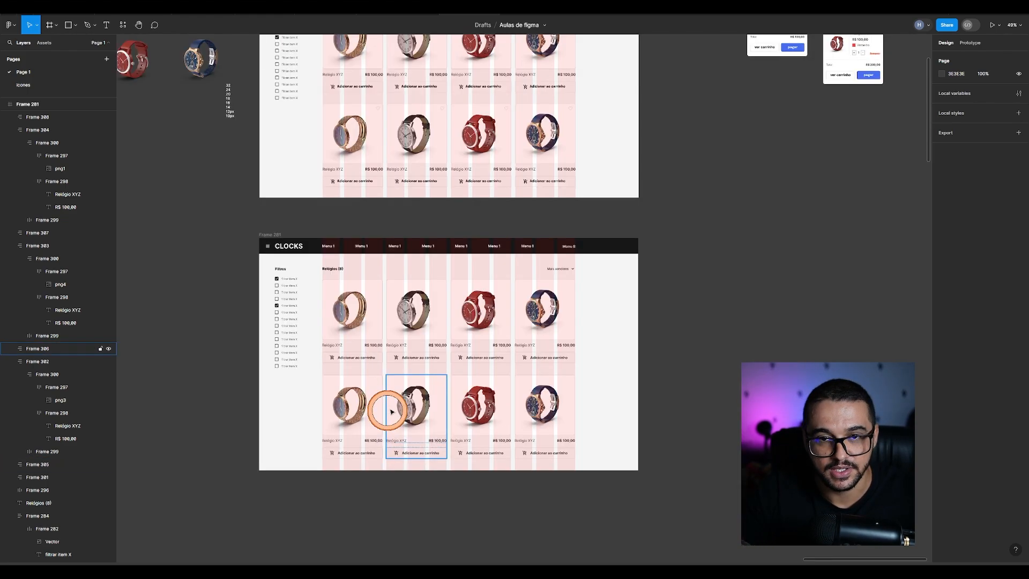
Step: Examine the cart header frames and the one-item and two-item cart dropdowns beside Frame 1, plus Frame 1's own page
left_click_drag(771, 152, 500, 407)
scroll(464, 254, "up", 5, "ctrl")
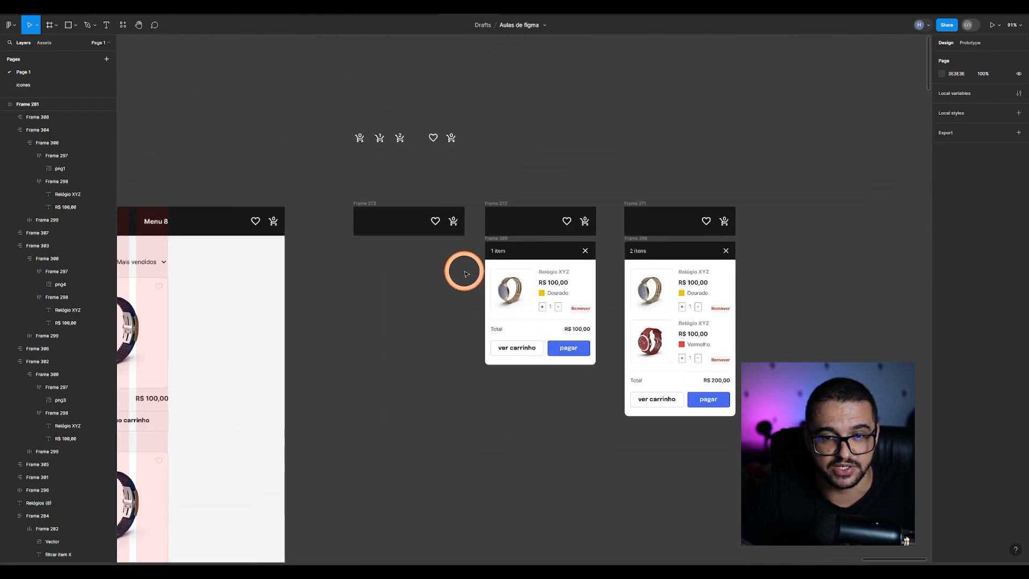
left_click_drag(330, 182, 738, 457)
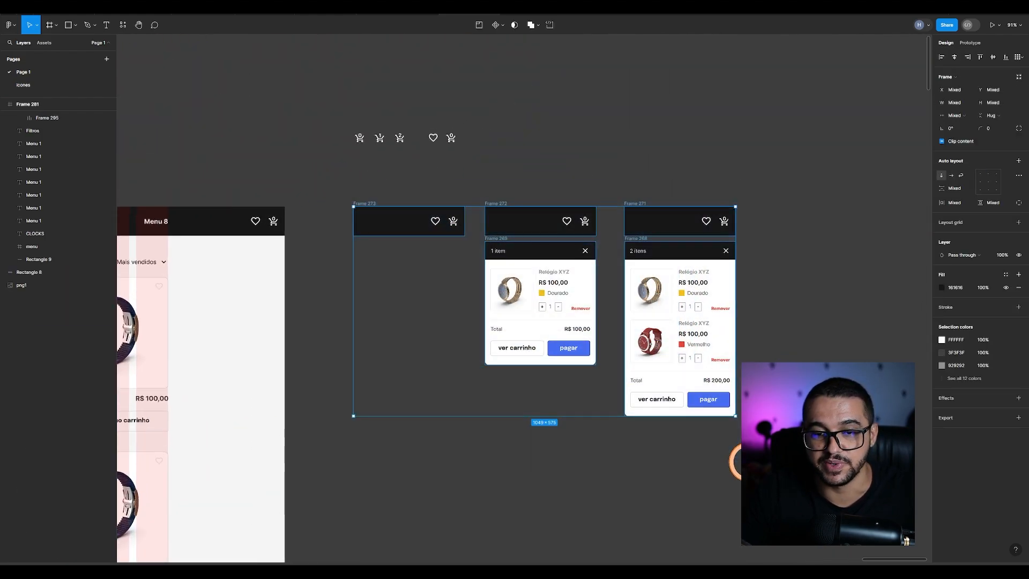
left_click(615, 488)
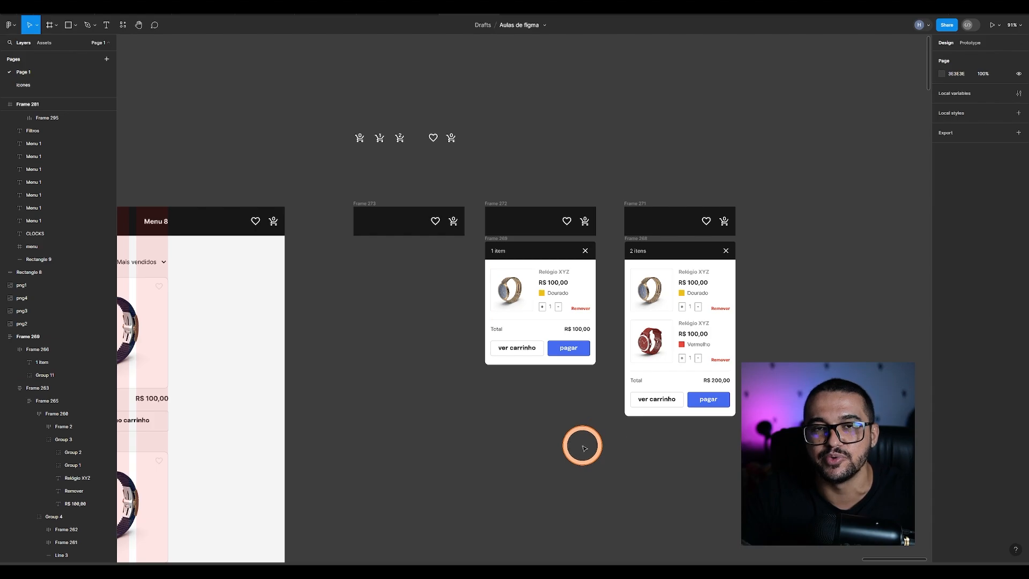
left_click(559, 314)
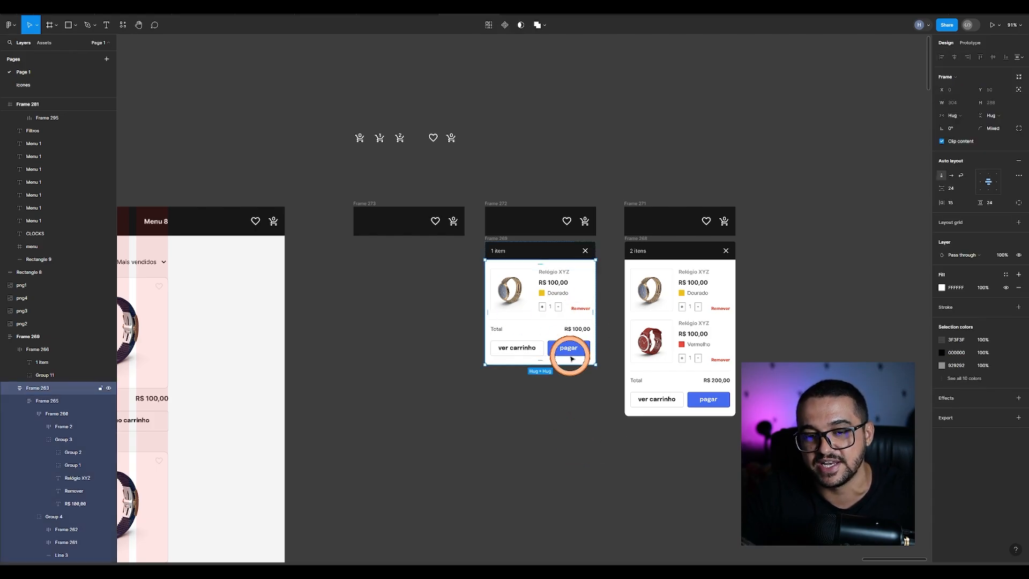
left_click(552, 427)
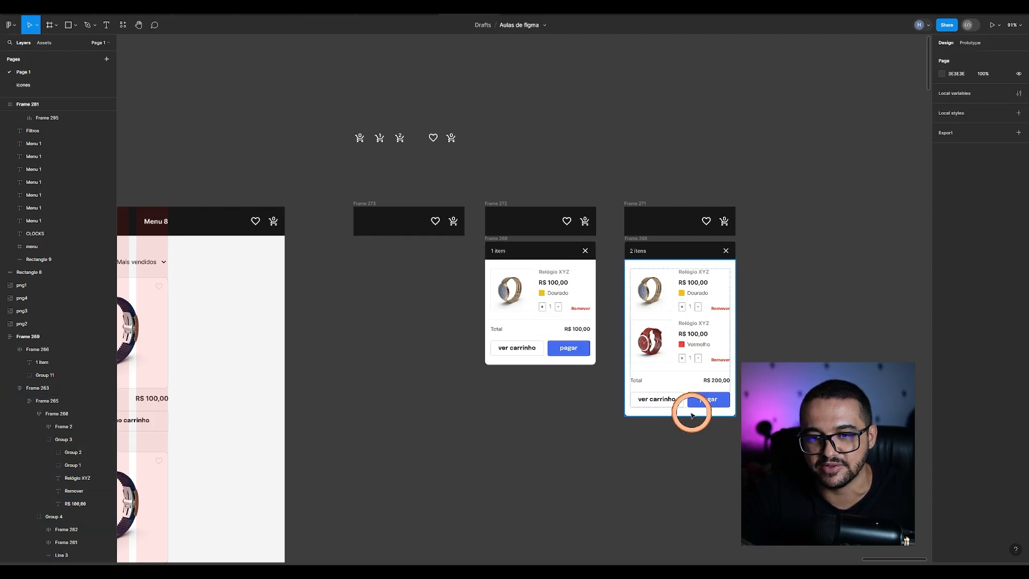
scroll(691, 413, "left", 10)
scroll(692, 413, "down", 2)
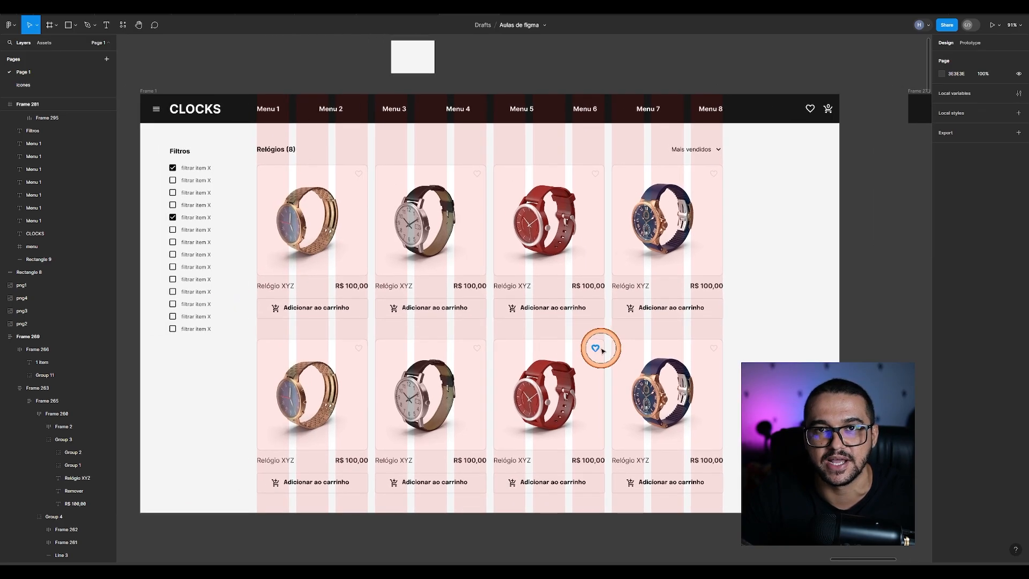